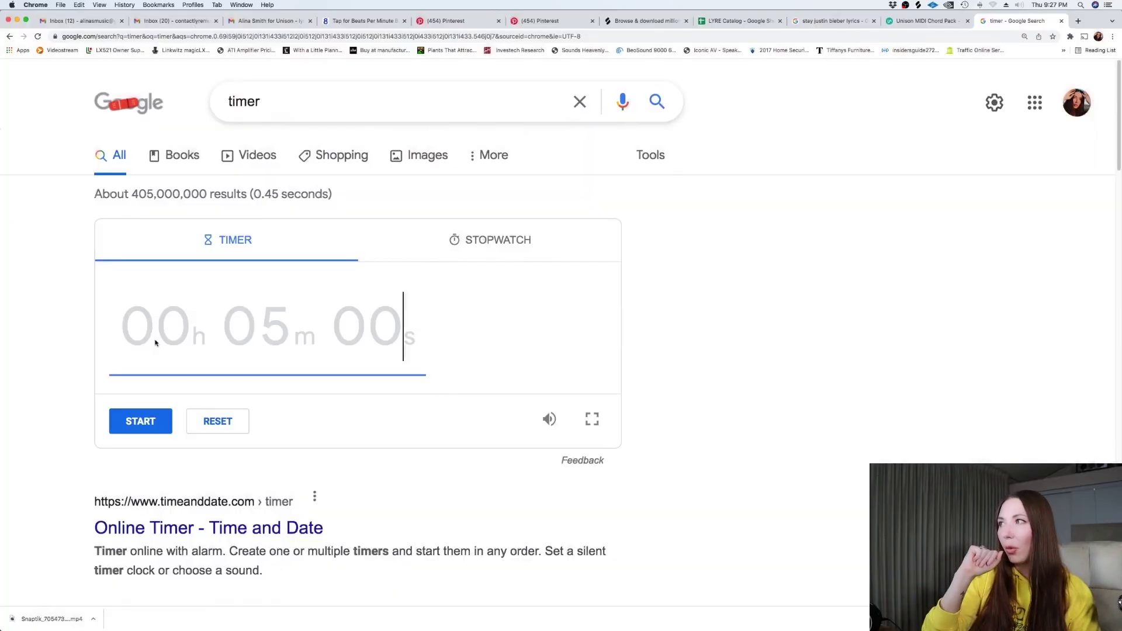
Set the online timer to 30 minutes and start the countdown
type("300")
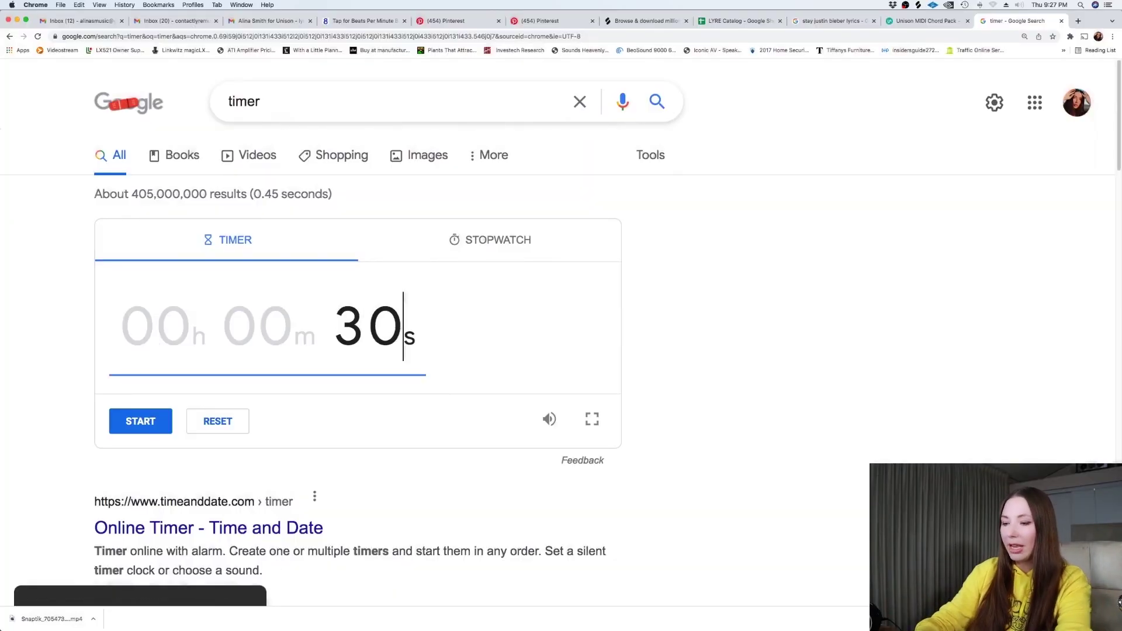
type("0")
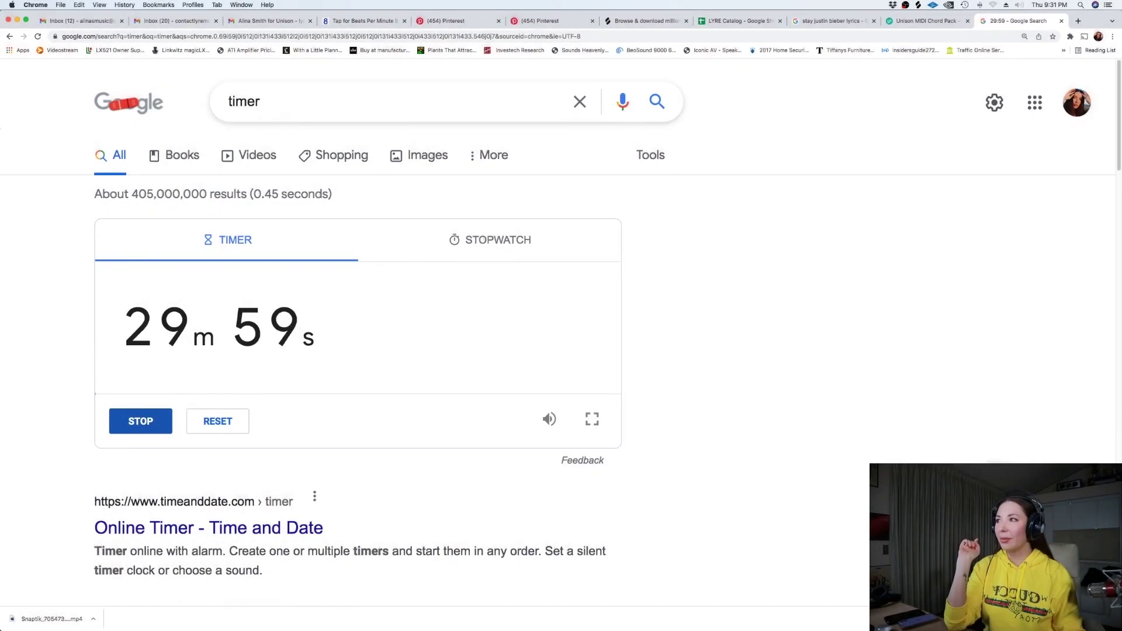
Switch to Ableton Live and select the Unison MIDI Chord Pack folder in the browser
mouse_move(350, 619)
left_click(298, 617)
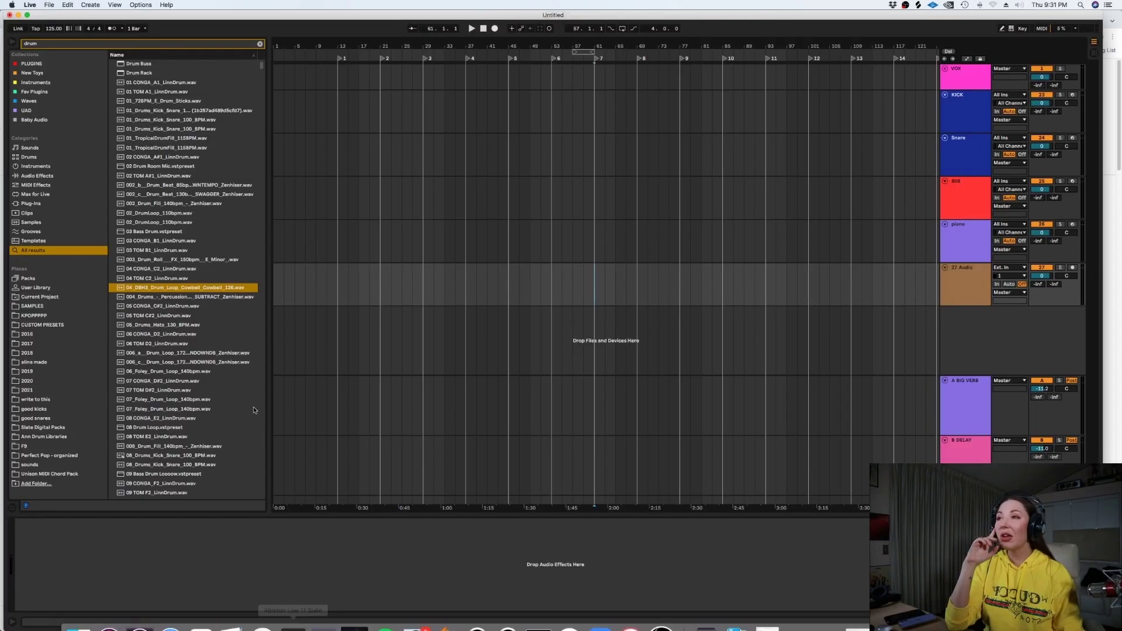
left_click(50, 472)
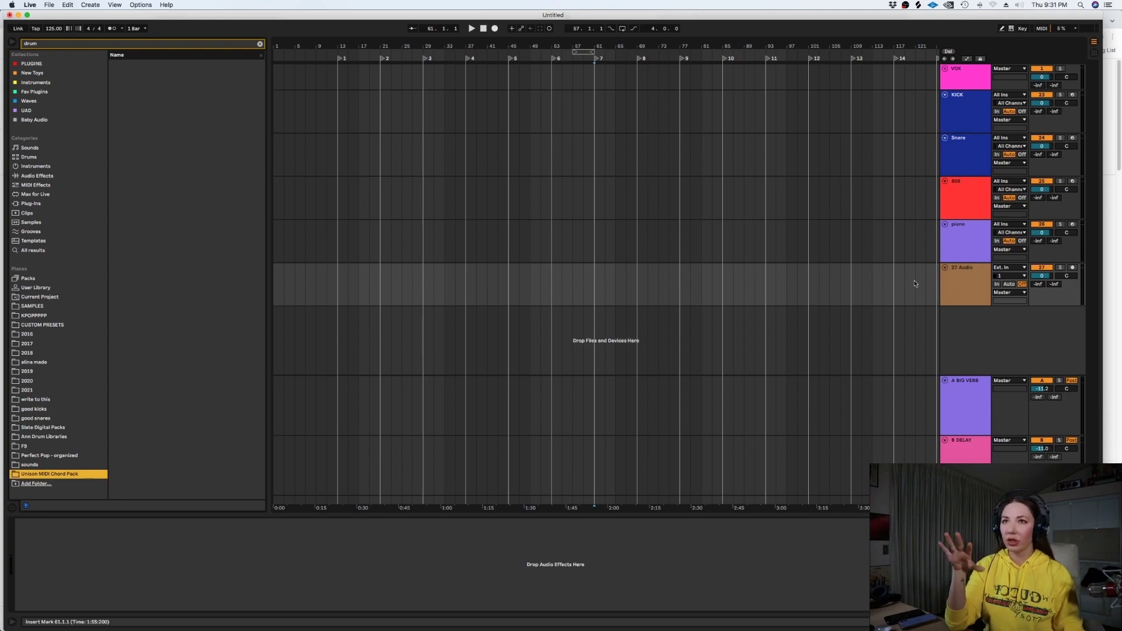
Delete the 37 Audio track below the piano track and make the piano track taller
left_click(942, 289)
key("Delete")
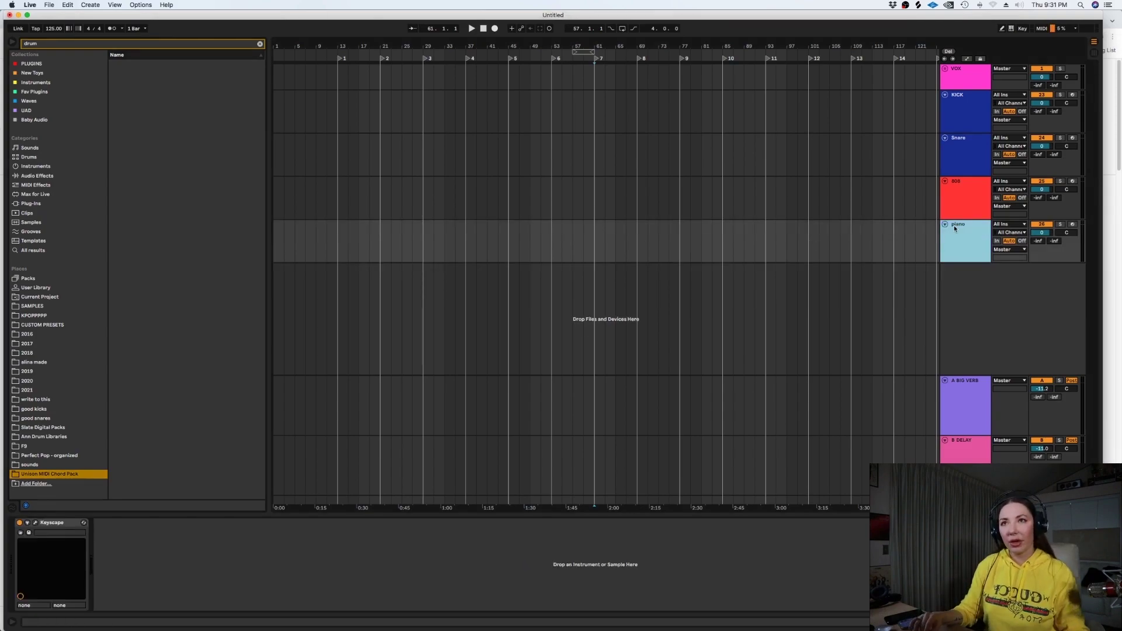
left_click_drag(963, 261, 963, 295)
left_click(456, 261)
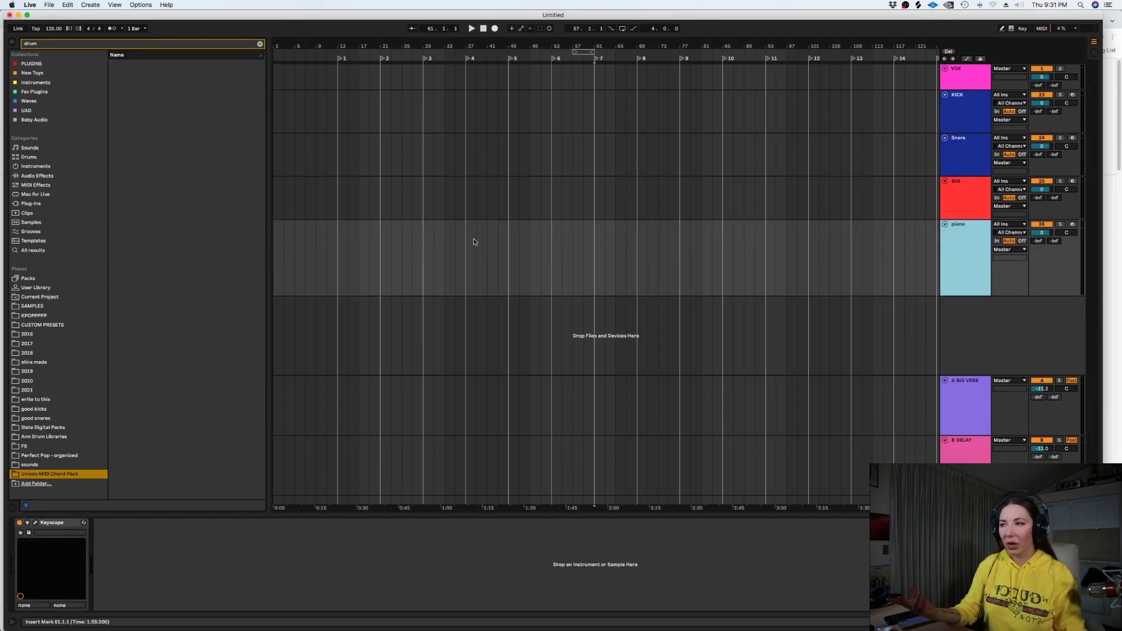
key("plus")
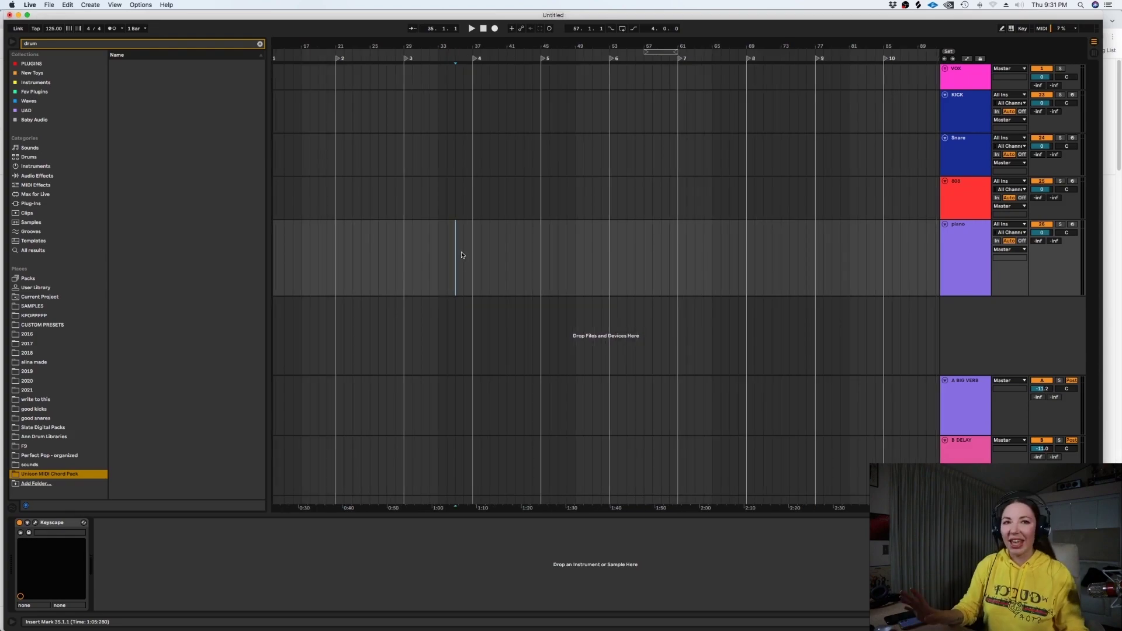
right_click(462, 251)
left_click(556, 349)
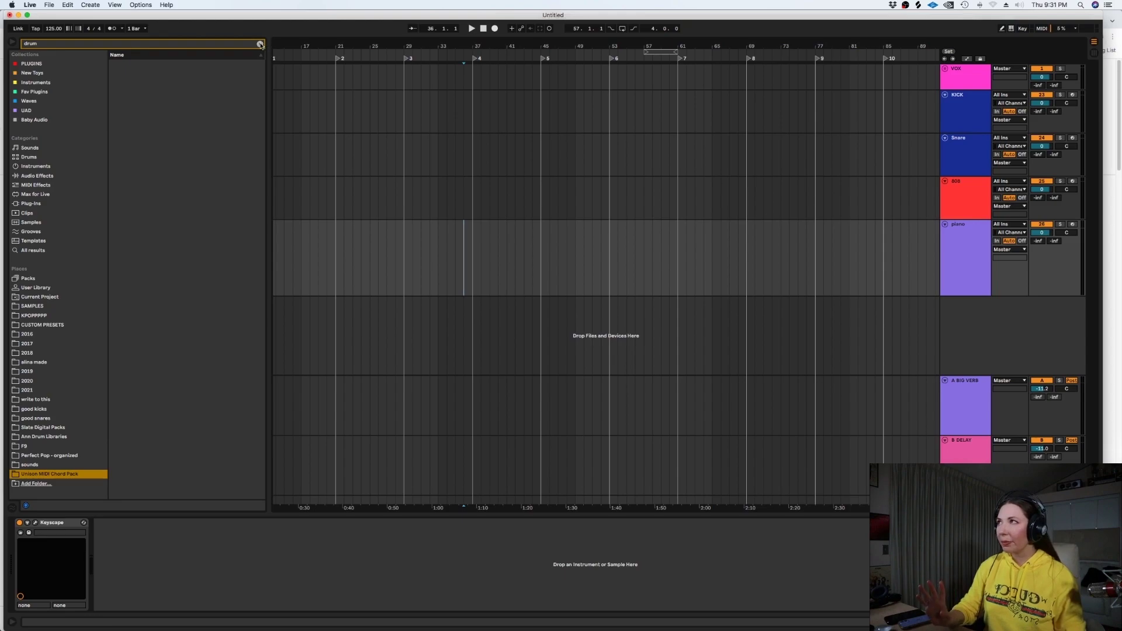
Clear the browser's search text and expand the chord pack down to the C Major triads of the C Major - A Minor folder
left_click(260, 44)
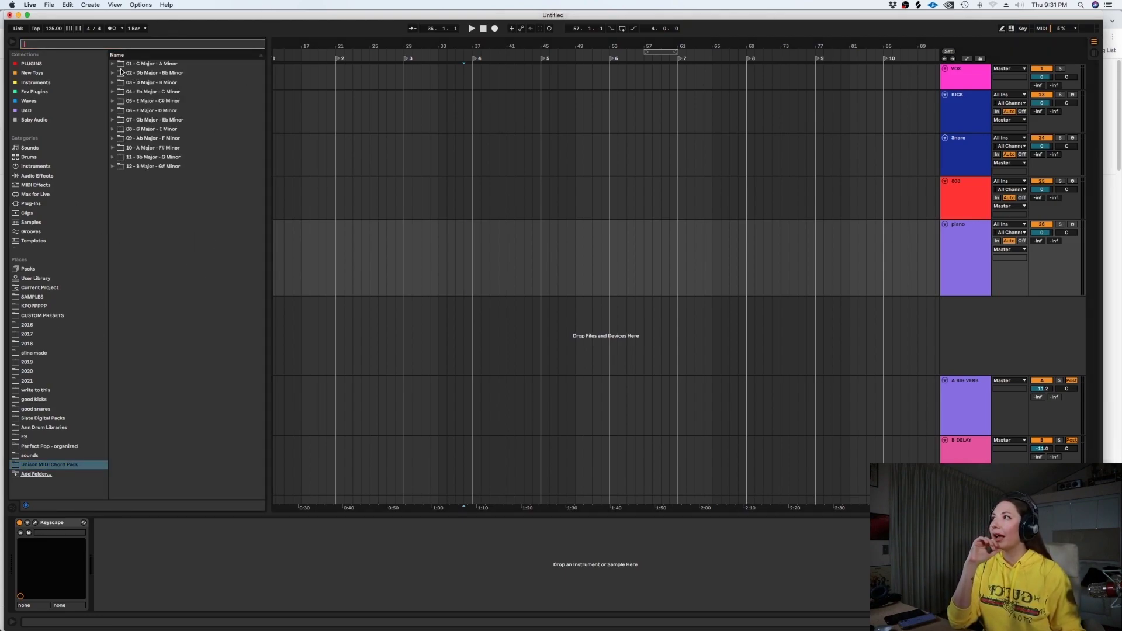
left_click(156, 167)
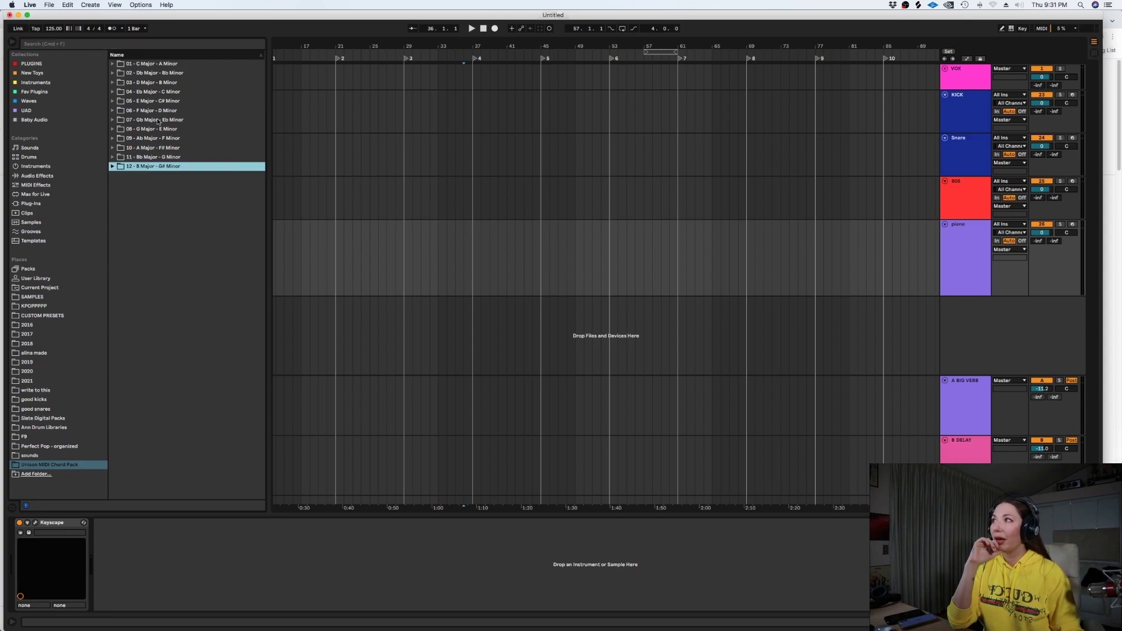
left_click(156, 64)
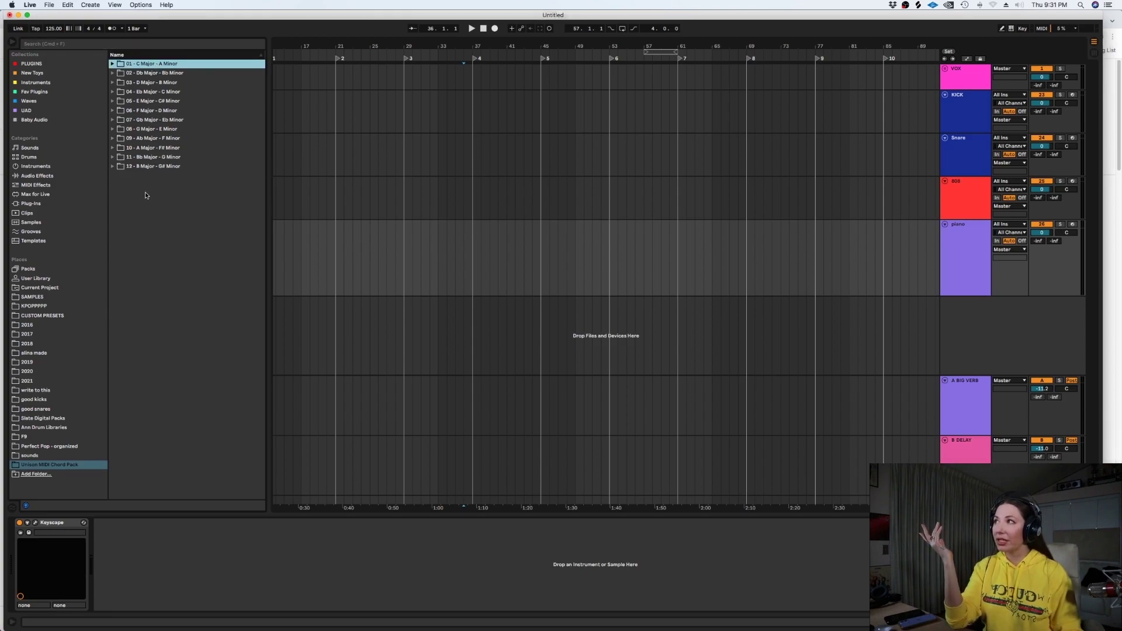
left_click(113, 64)
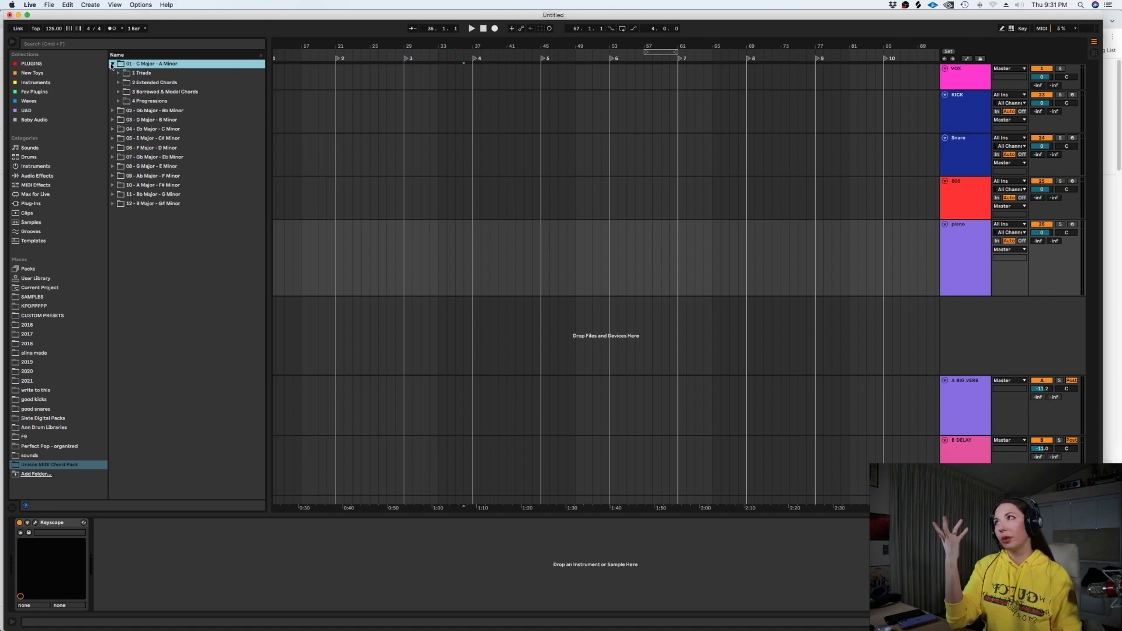
left_click(118, 73)
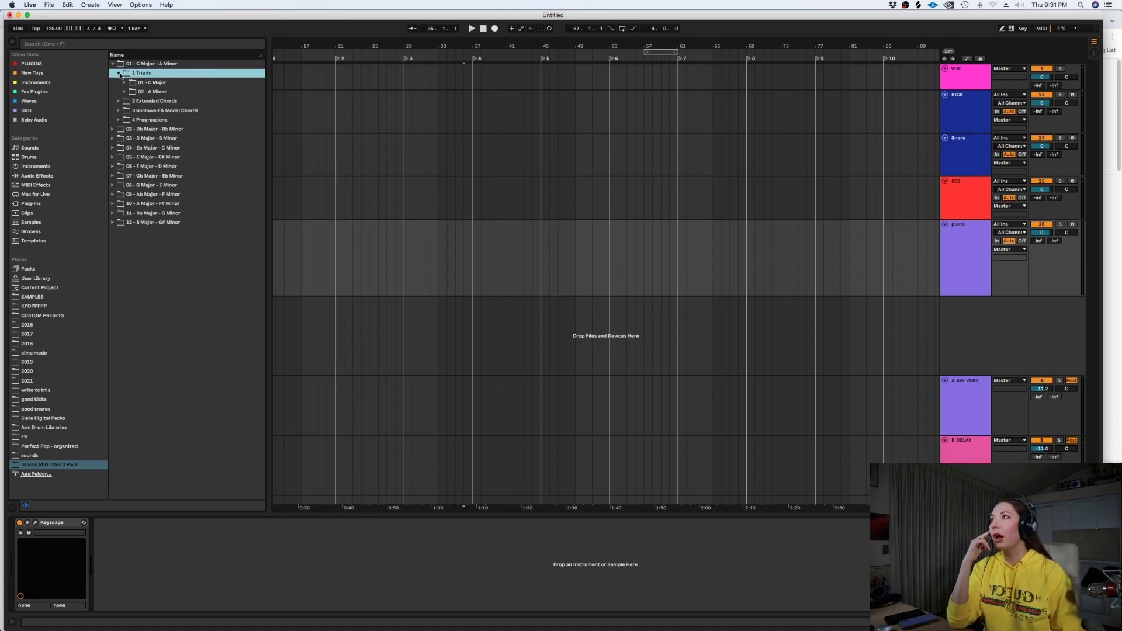
left_click(125, 83)
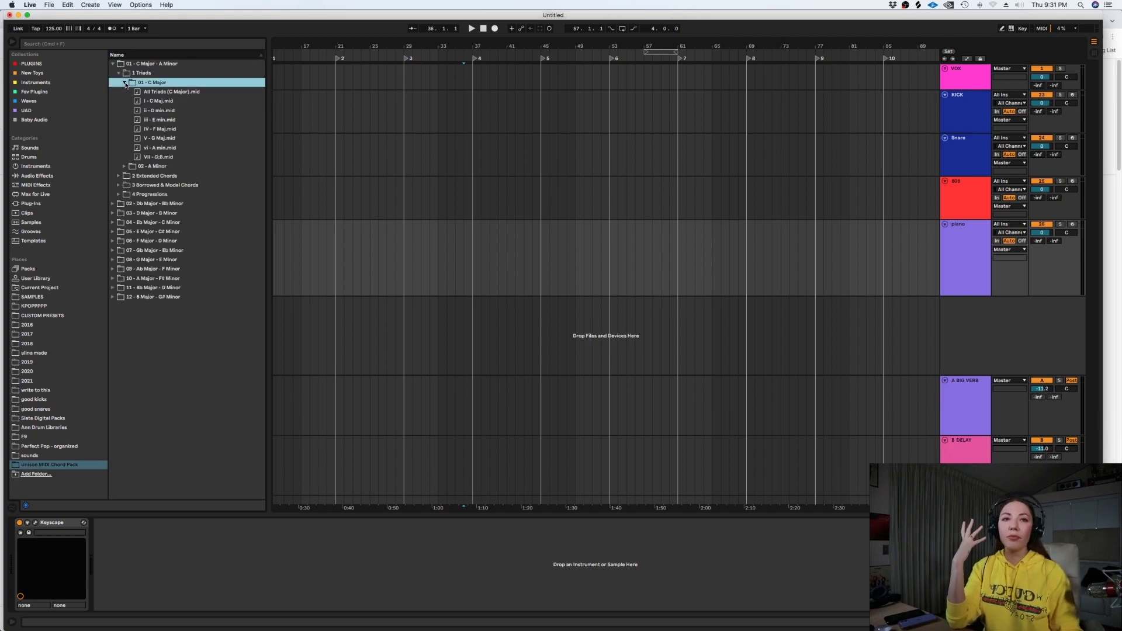
Place the I - C Maj triad on the piano track at bar 21, play it, and delete the clip
left_click_drag(149, 105, 339, 227)
key("space")
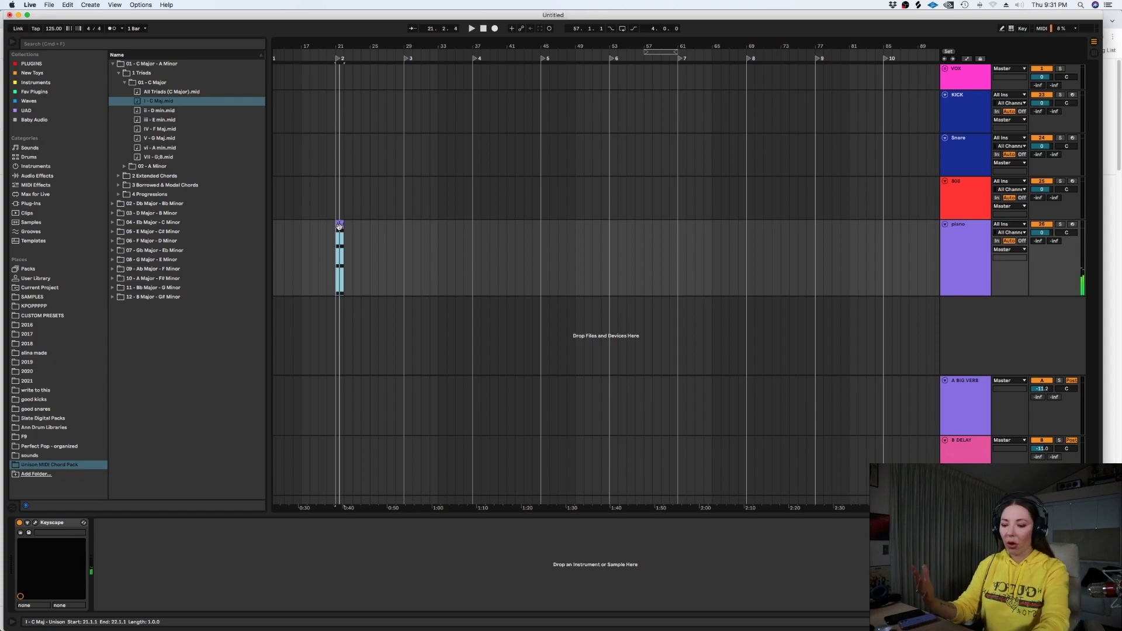
key("plus")
key("plus")
key("Delete")
Examine the remaining C Major triads and the A Minor triads in the chord pack
mouse_move(153, 130)
left_mouse_down()
mouse_move(319, 217)
mouse_move(131, 74)
mouse_move(164, 131)
left_mouse_up()
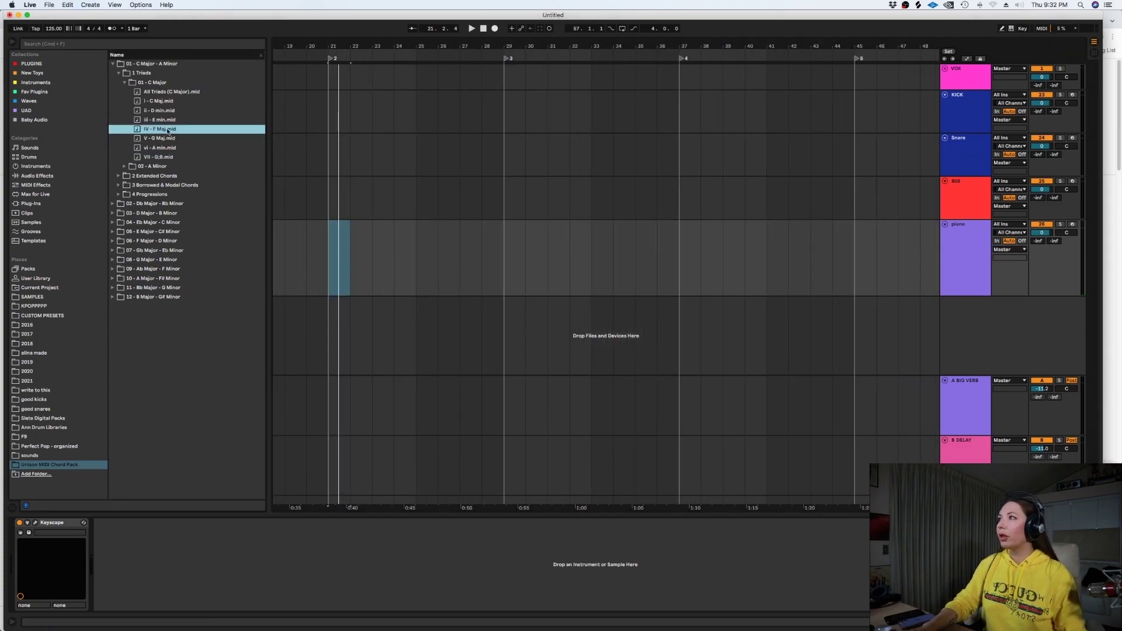
left_click(125, 84)
left_click(125, 92)
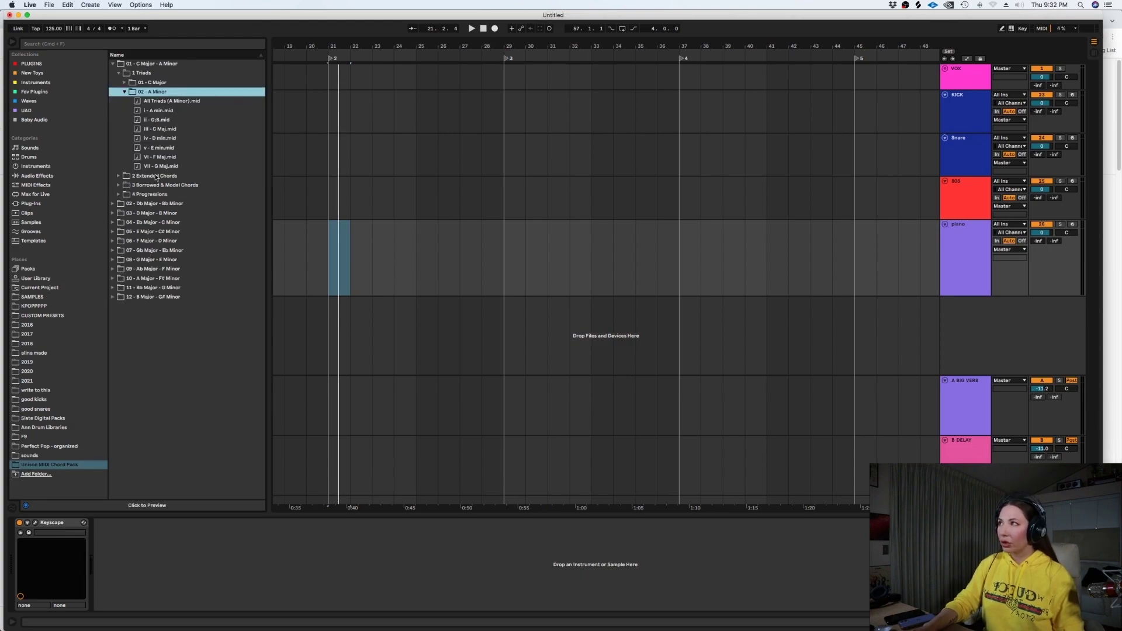
left_click(125, 92)
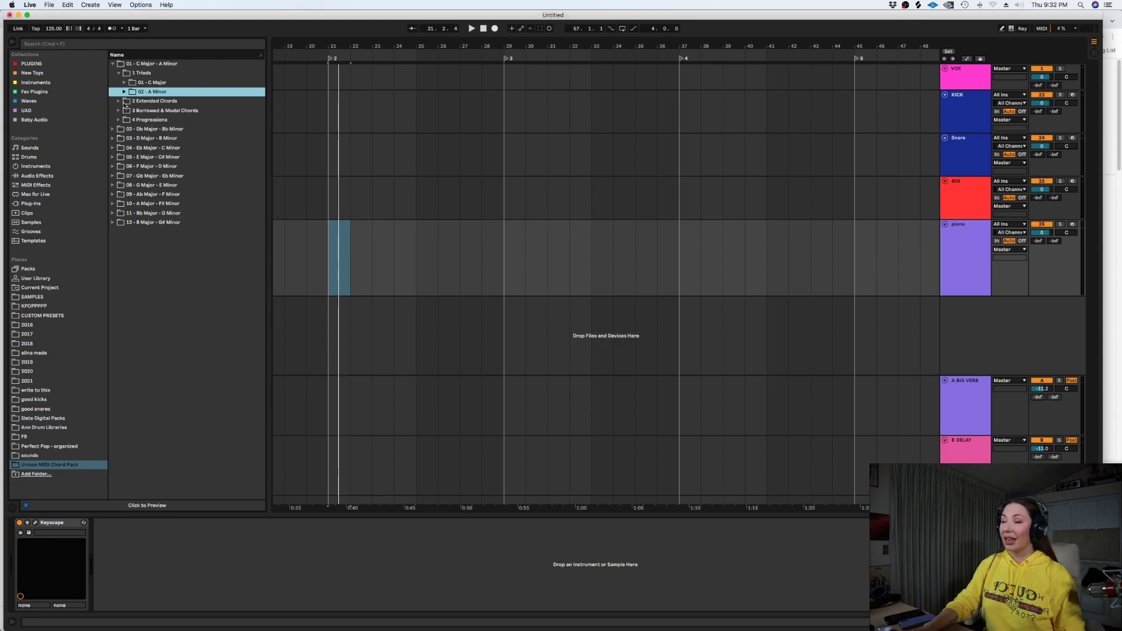
Expand the C Major extended chords, place I - Cmaj7 on the piano track at bar 21, and play it
left_click(120, 101)
left_click(124, 92)
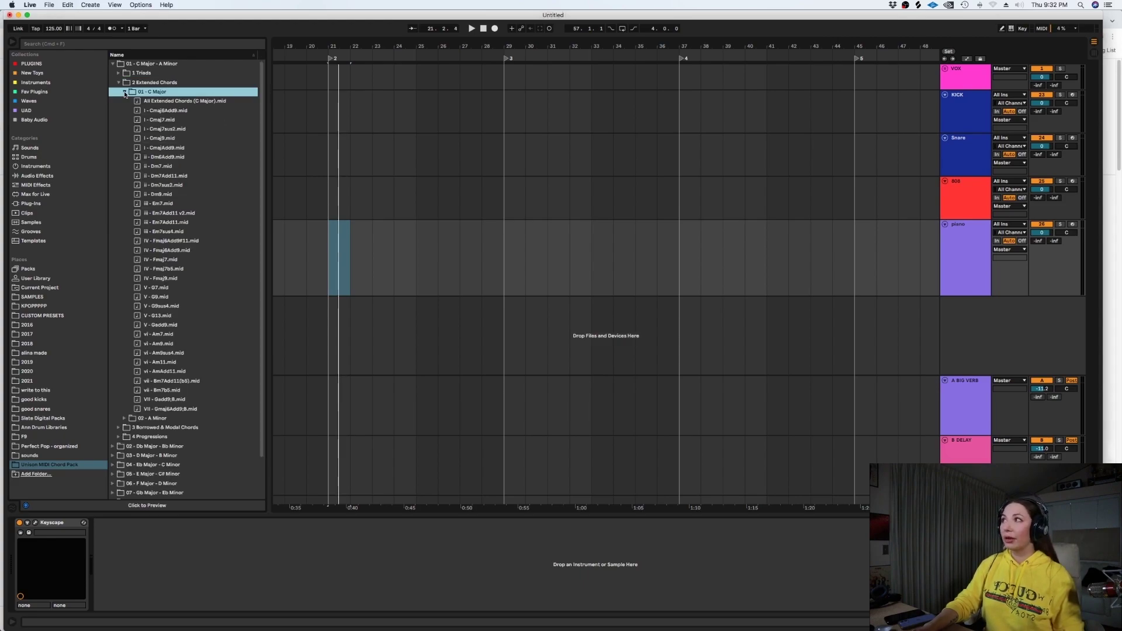
left_click_drag(164, 121, 332, 238)
key("space")
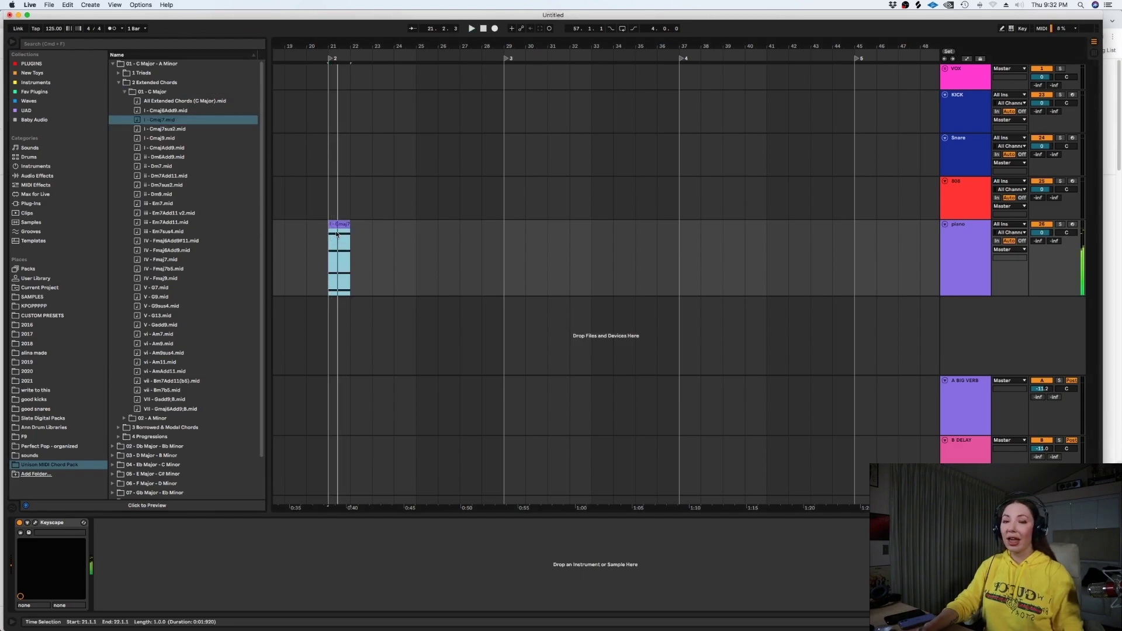
Audition further C Major extended chords at bar 21, including Dm7sus2 and Fmaj9, and delete the last clip
left_click_drag(159, 145, 324, 230)
left_click_drag(165, 184, 340, 229)
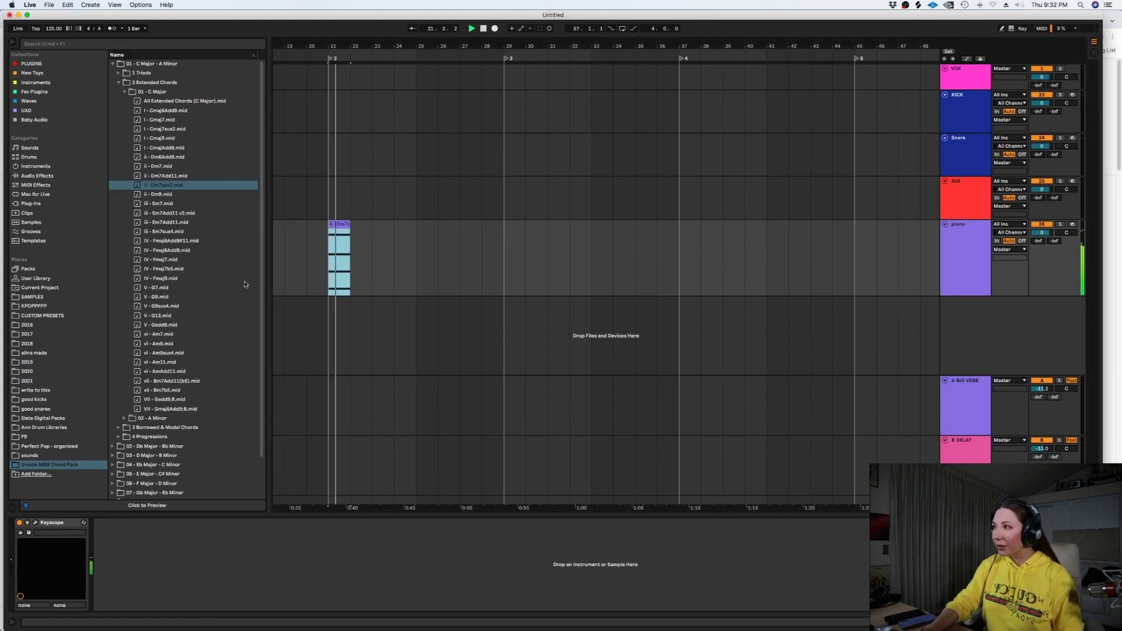
left_click_drag(161, 278, 336, 257)
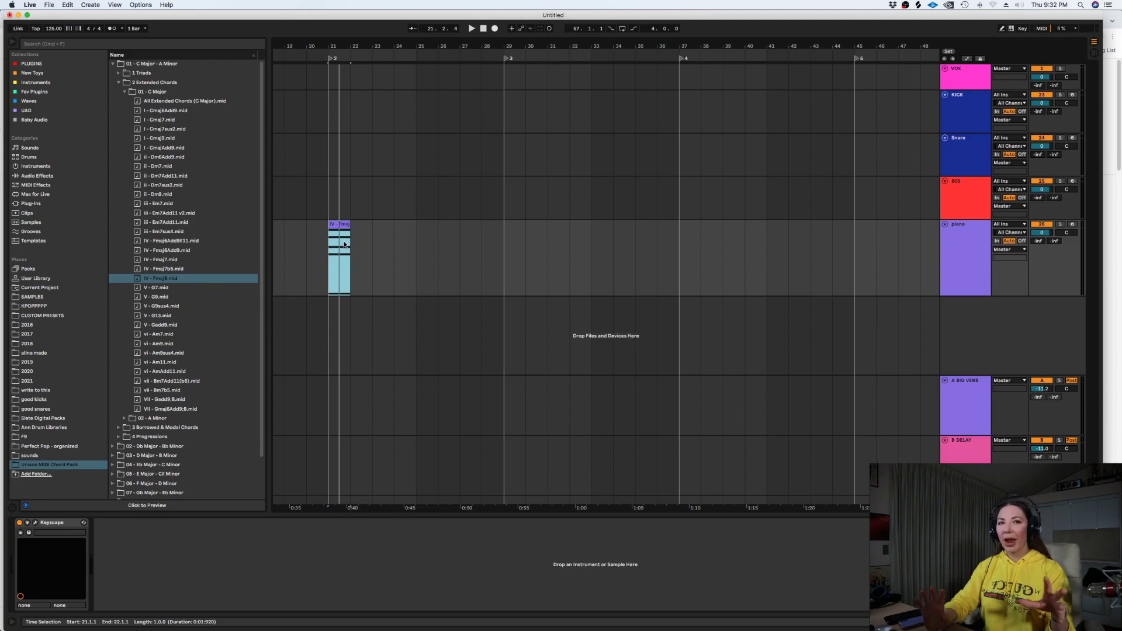
key("Delete")
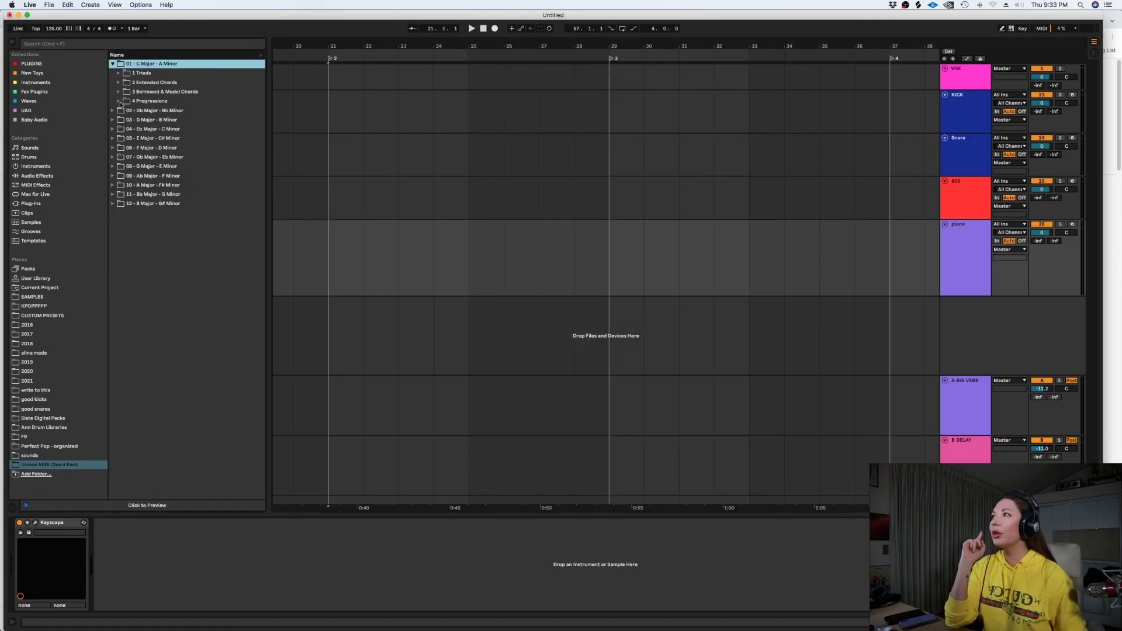
Expand the major diatonic triad progressions, audition Major Prog 01 on the piano track at bar 21, and remove the clip
left_click(119, 102)
left_click(125, 111)
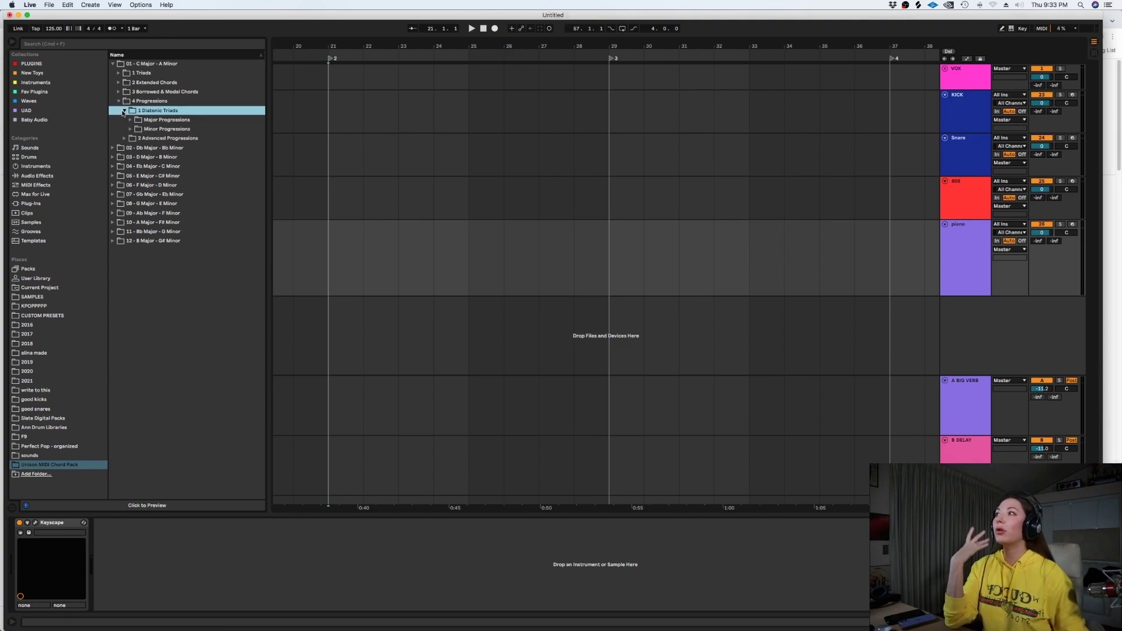
left_click(131, 120)
left_click_drag(175, 129, 346, 226)
key("space")
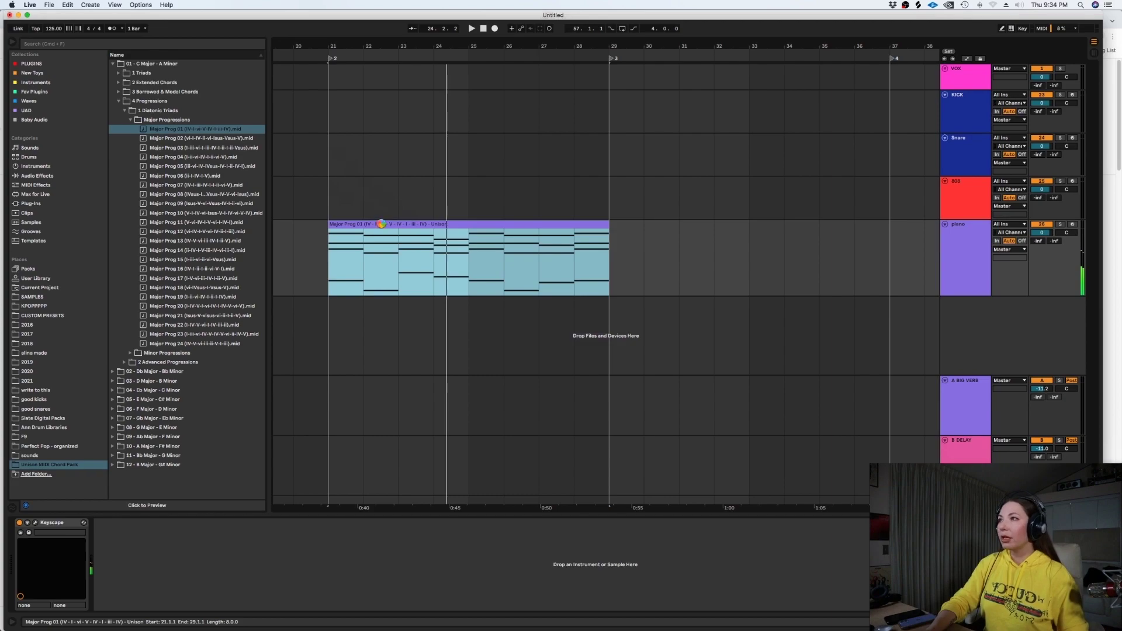
key("super+z")
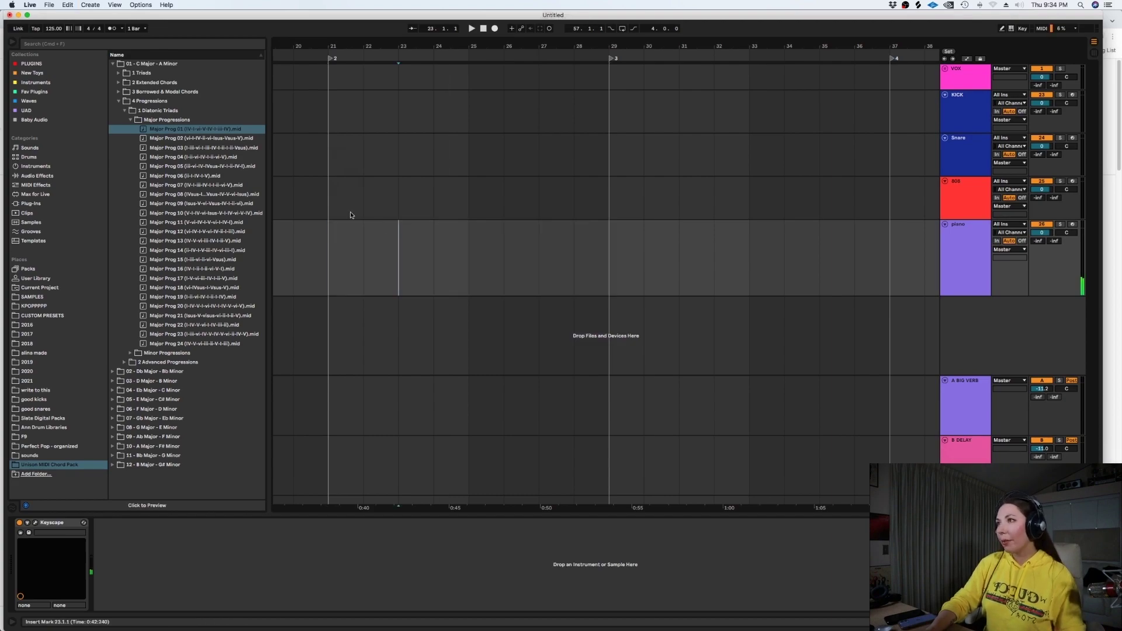
Expand the minor diatonic triad progressions, audition Minor Prog 16 on the piano track at bar 21, and delete the clip
left_click(129, 120)
left_click(130, 129)
left_click_drag(196, 279, 344, 257)
key("space")
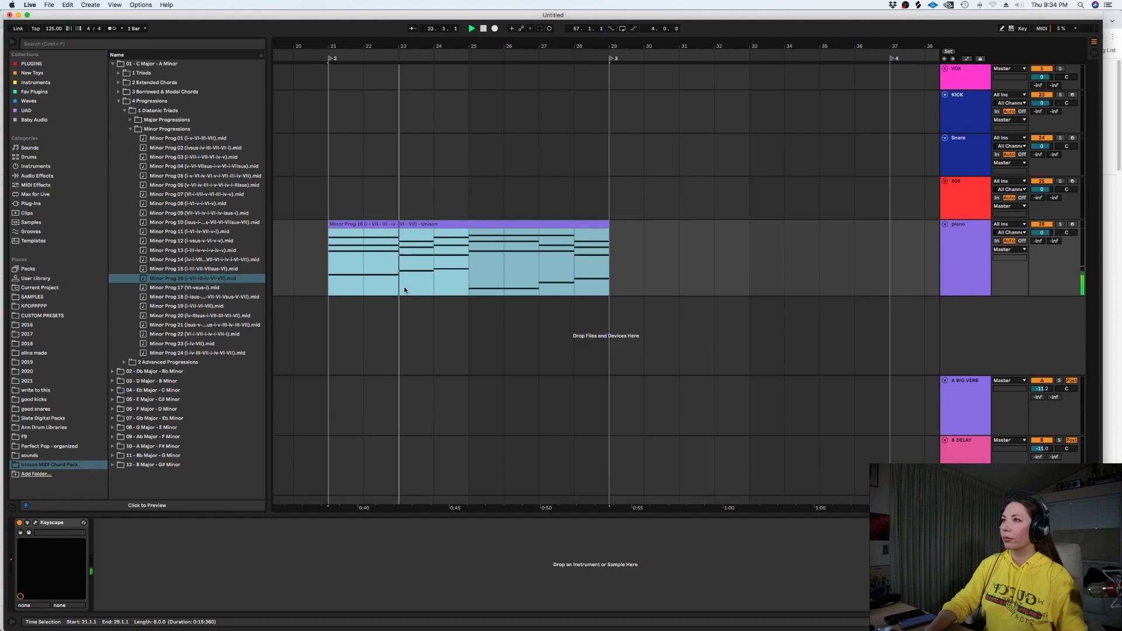
key("space")
key("Delete")
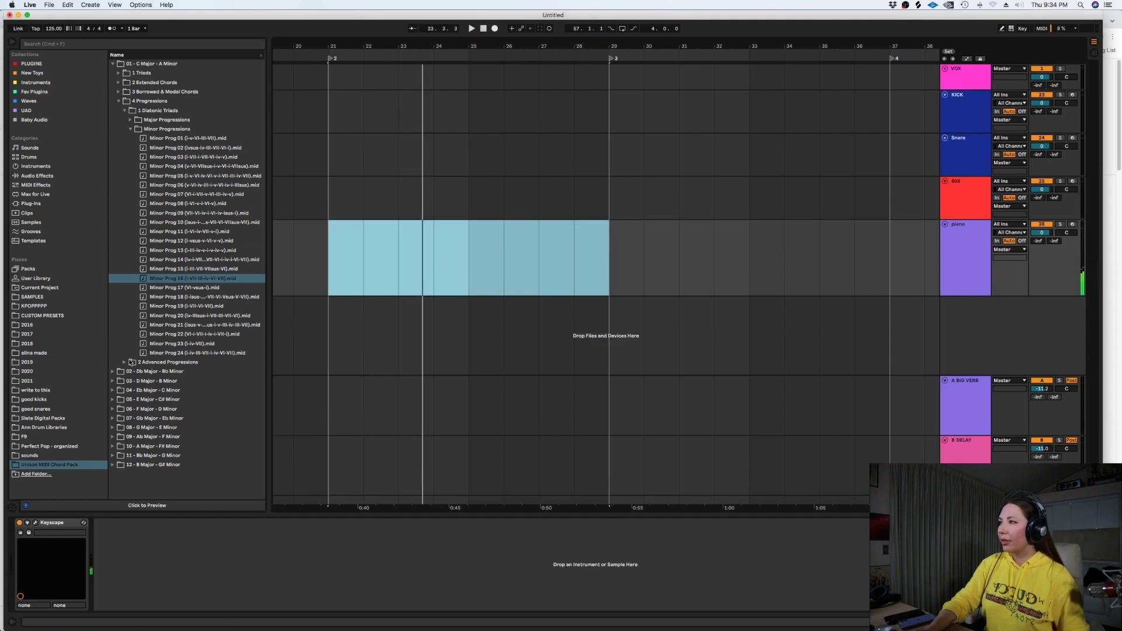
Audition Minor Prog 11 from the advanced minor progressions on the piano track, widen the browser, and remove the clip
left_click(124, 362)
left_click(131, 138)
left_click_drag(175, 241, 412, 215)
key("space")
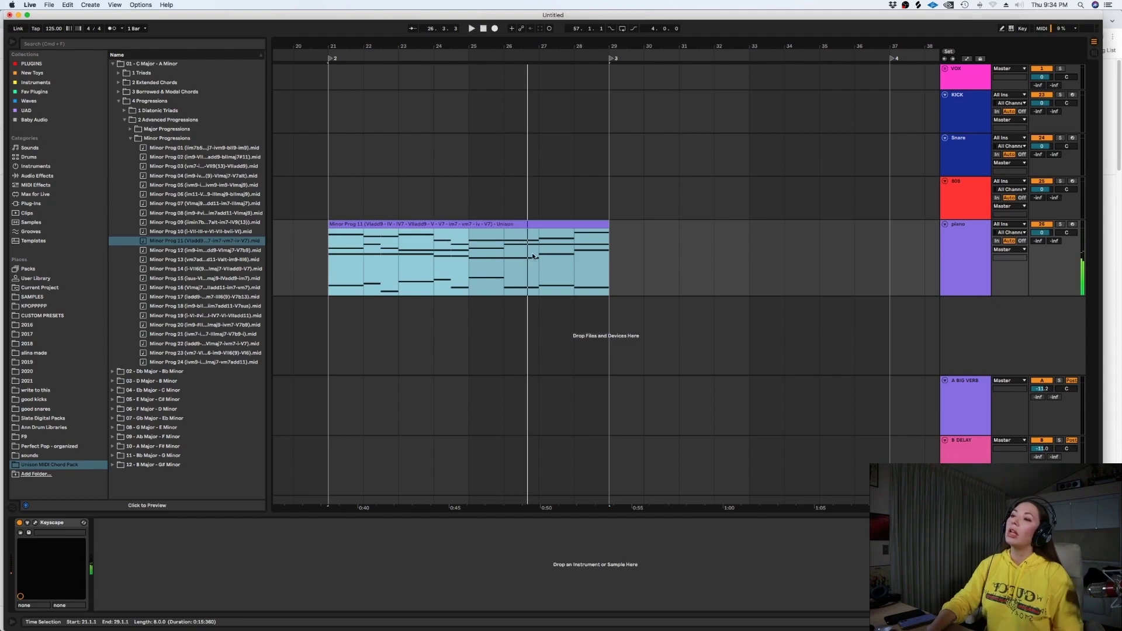
left_click_drag(267, 257, 302, 261)
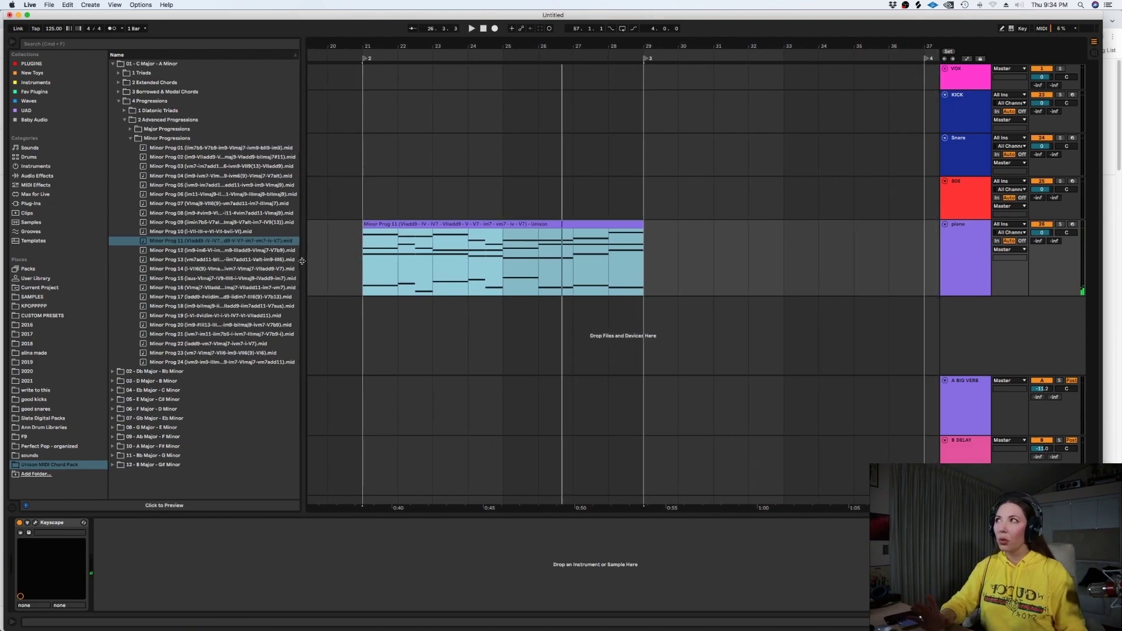
left_click(381, 225)
Arm the KICK track, enable the metronome, and record a kick pattern starting from bar 20
left_click(974, 124)
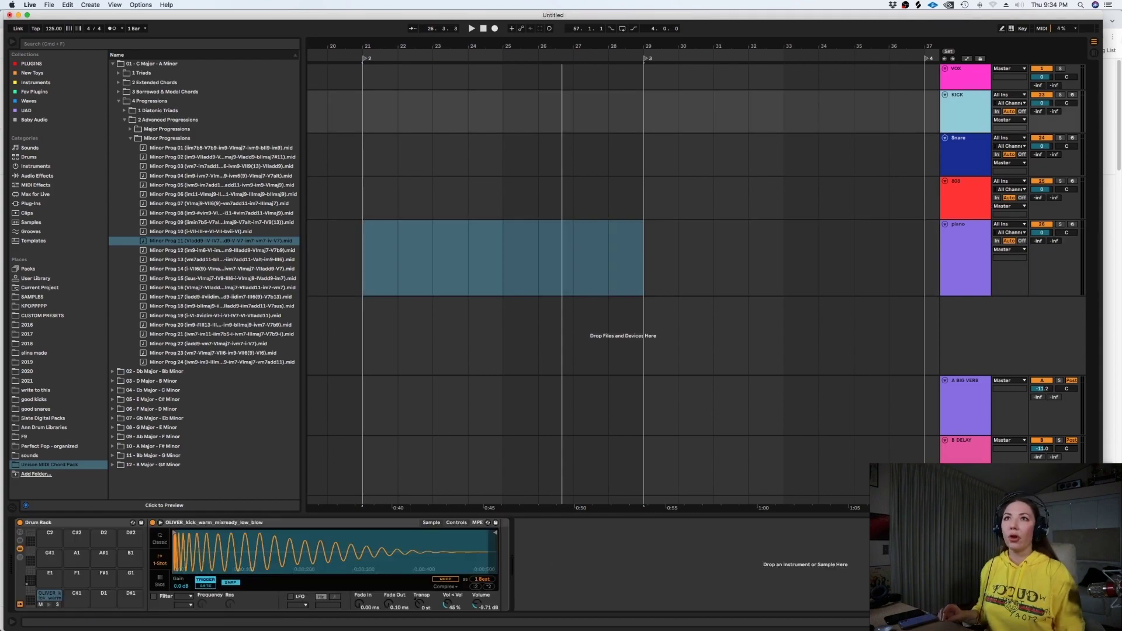
left_click(1071, 95)
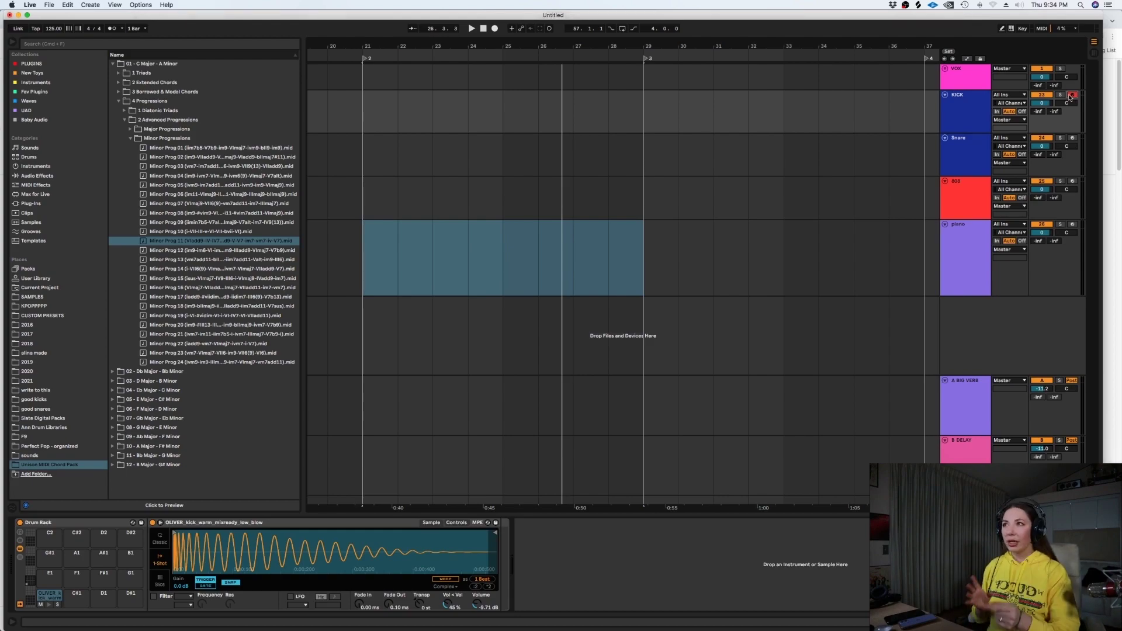
left_click(326, 113)
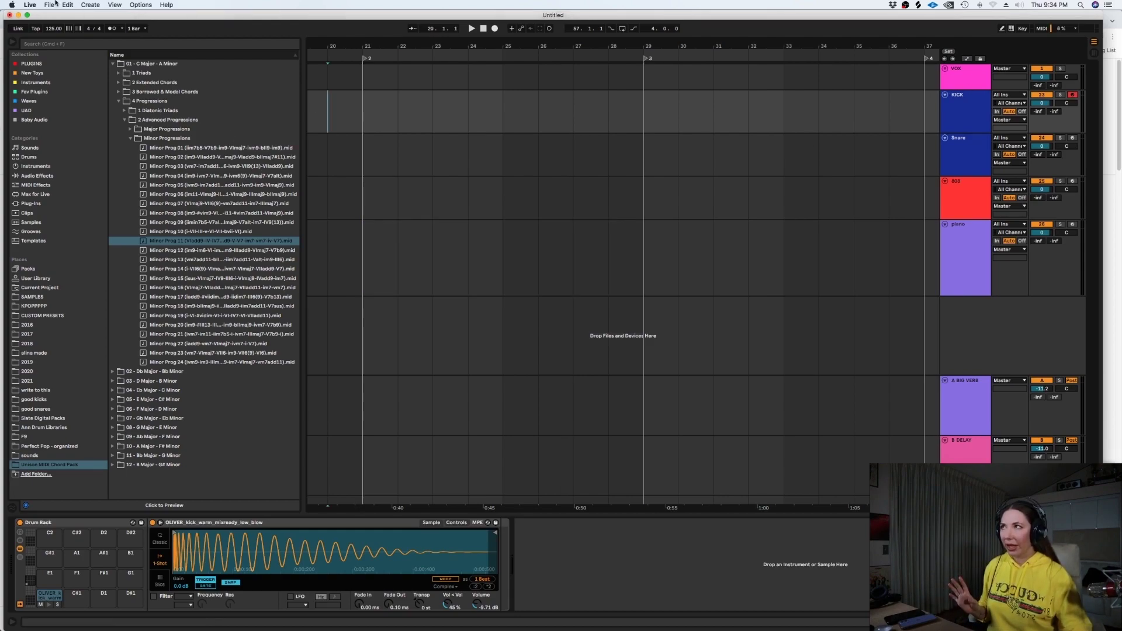
left_click(113, 29)
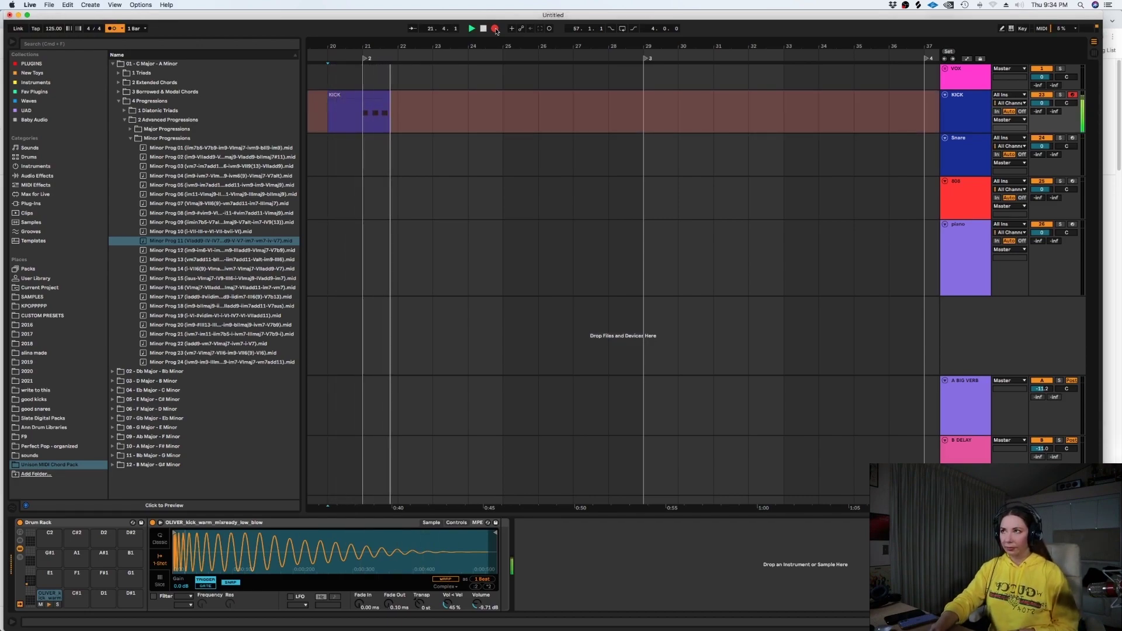
key("space")
Open the recorded KICK clip and quantize all of its notes
double_click(388, 94)
left_click(590, 232)
key("super+a")
key("super+u")
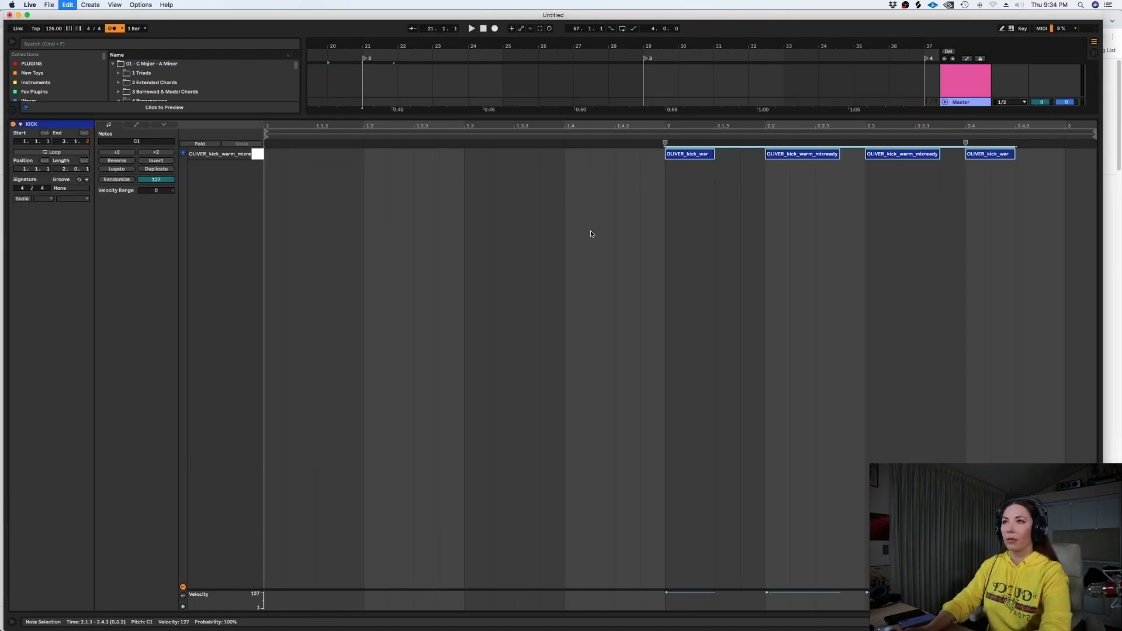
Return to the arrangement and delete the empty first bar of the KICK clip, from bar 20 to 21
key("shift+Tab")
key("space")
left_click(392, 112)
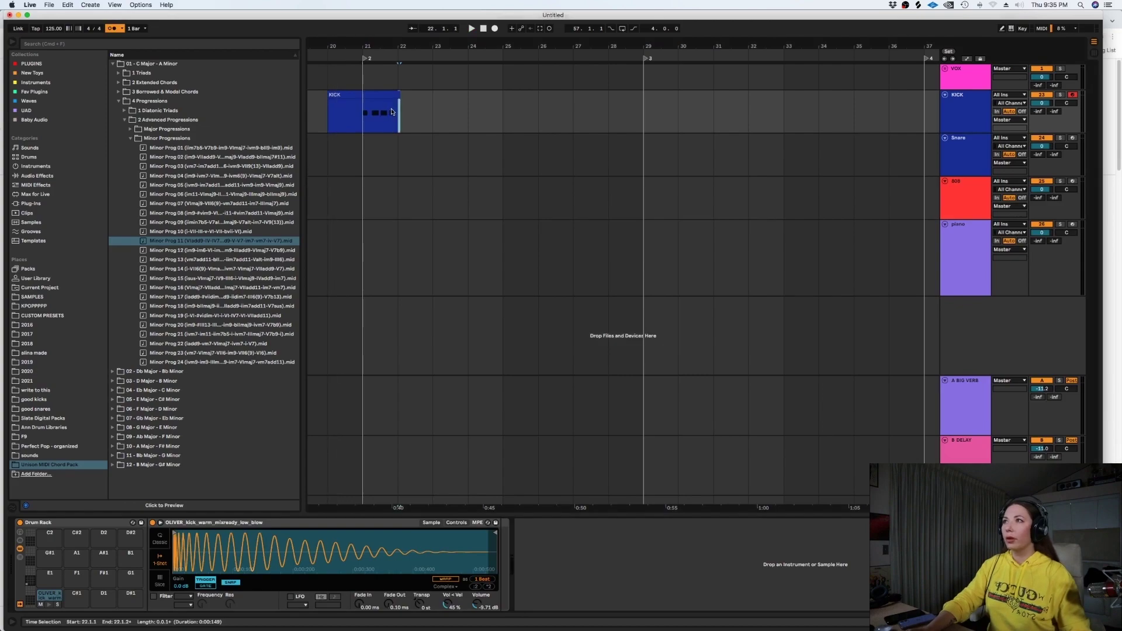
left_click_drag(358, 110, 329, 114)
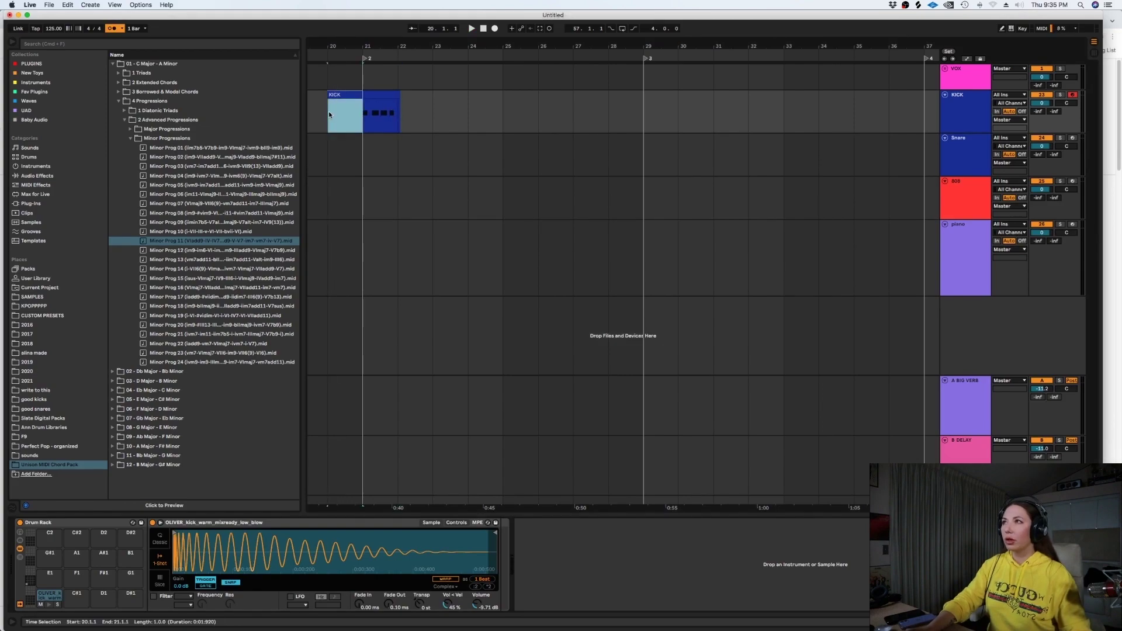
key("Delete")
Duplicate the one-bar KICK clip seven times so the pattern fills bars 21 to 29
left_click(385, 95)
key("super+d")
key("super+d")
key("super+d")
key("super+d")
key("super+d")
key("super+d")
key("super+d")
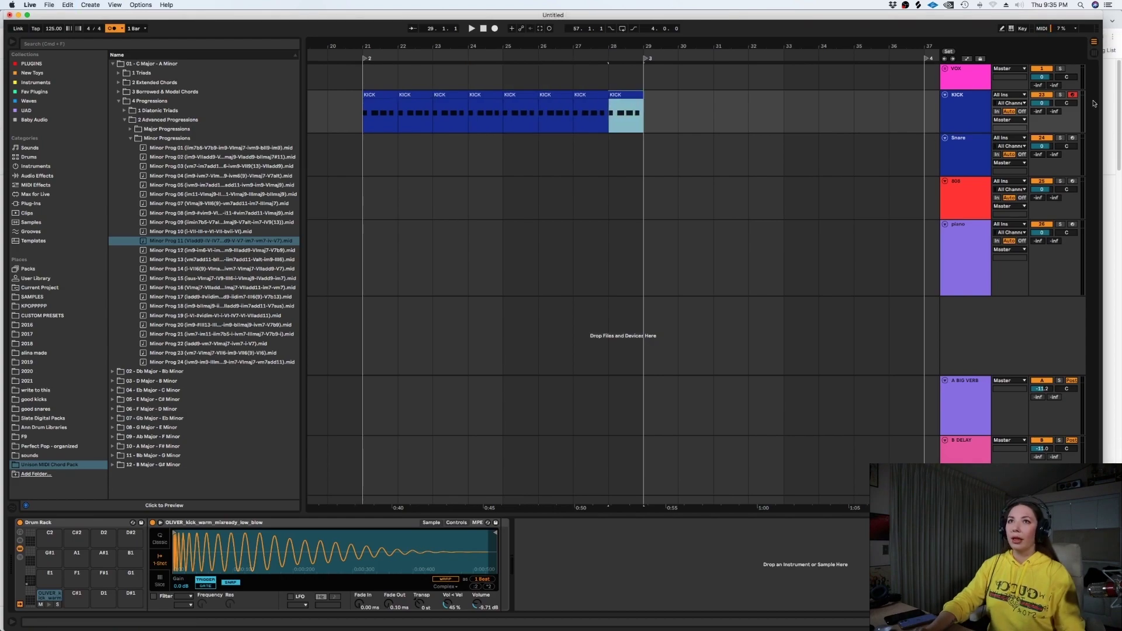
Disarm the KICK track, arm the Snare track, and record a one-bar snare pattern at bar 21, trimming any excess
left_click(1071, 95)
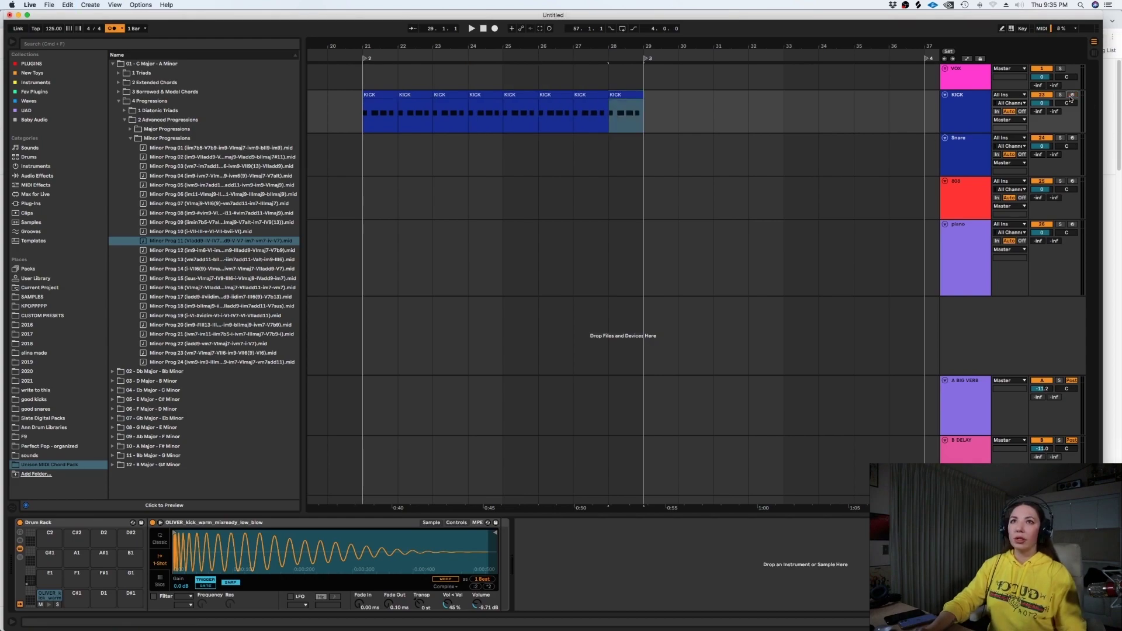
left_click(1072, 137)
left_click(494, 29)
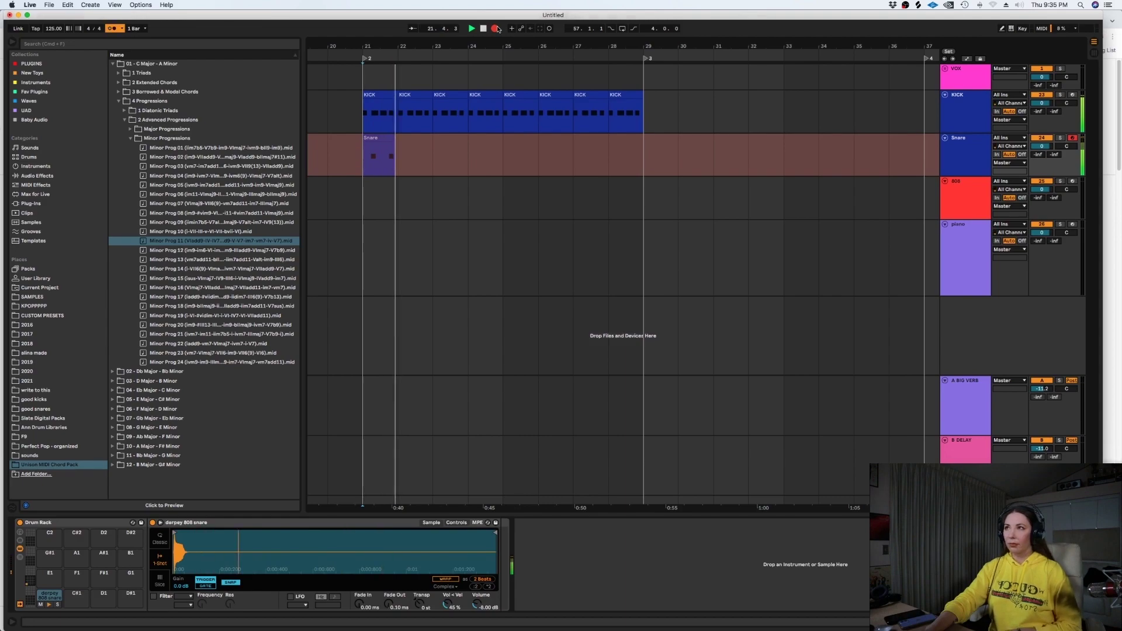
key("space")
left_click_drag(399, 155, 459, 154)
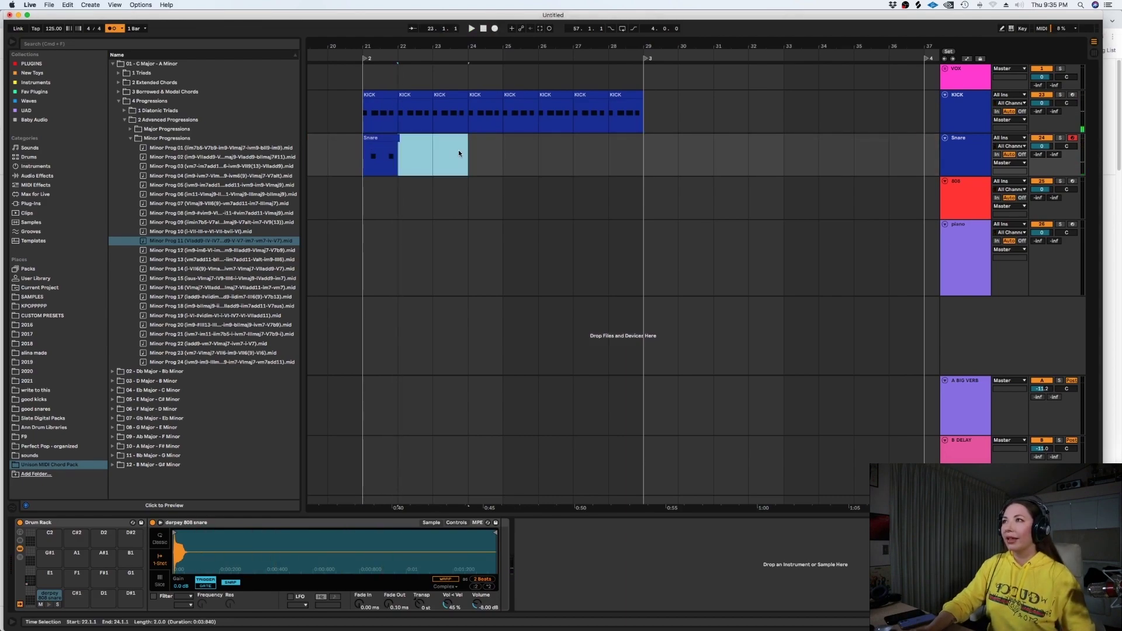
Open the recorded Snare clip, quantize all of its notes, and return to the arrangement
left_click(377, 138)
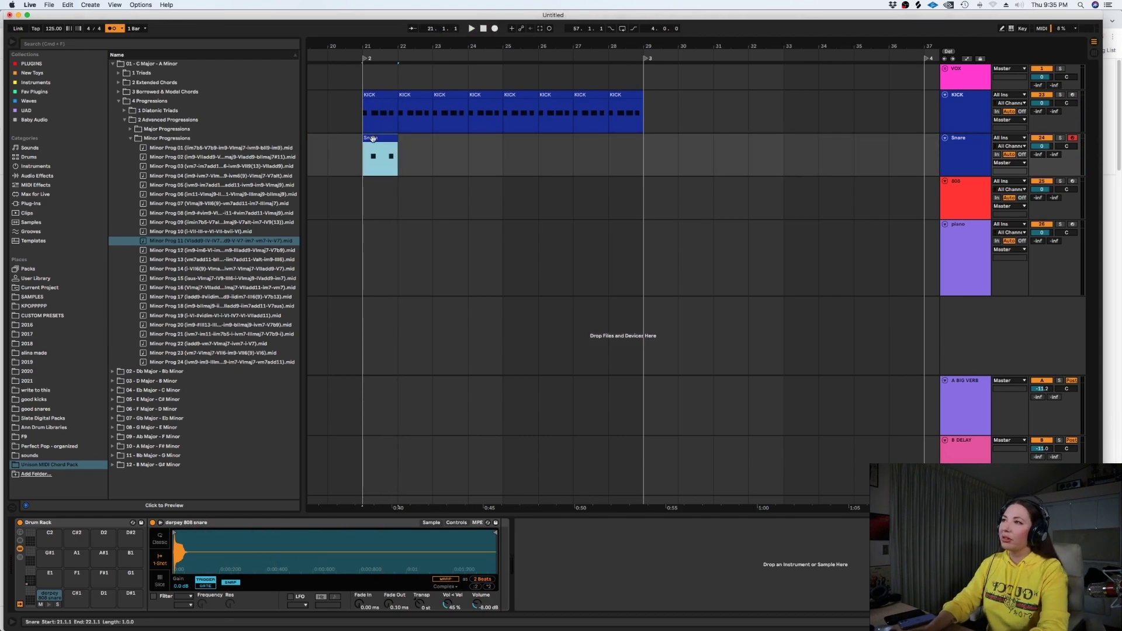
double_click(373, 139)
key("super+a")
key("super+u")
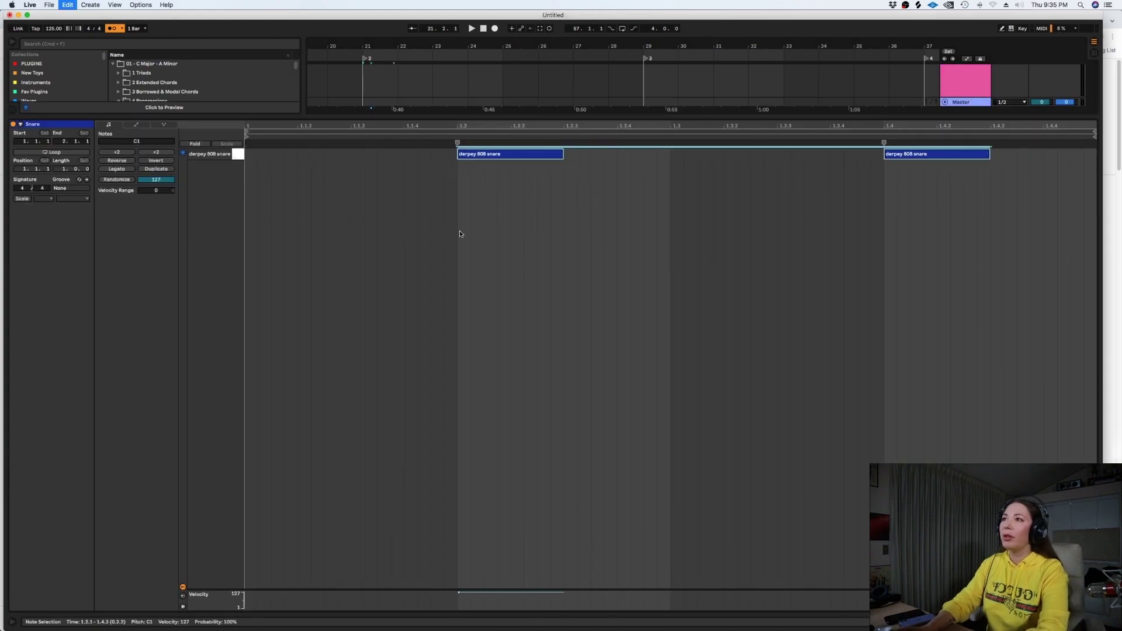
key("shift+Tab")
Duplicate the one-bar Snare clip seven times to match the length of the kick pattern
key("super+d")
key("super+d")
key("super+d")
key("super+d")
key("super+d")
key("super+d")
key("super+d")
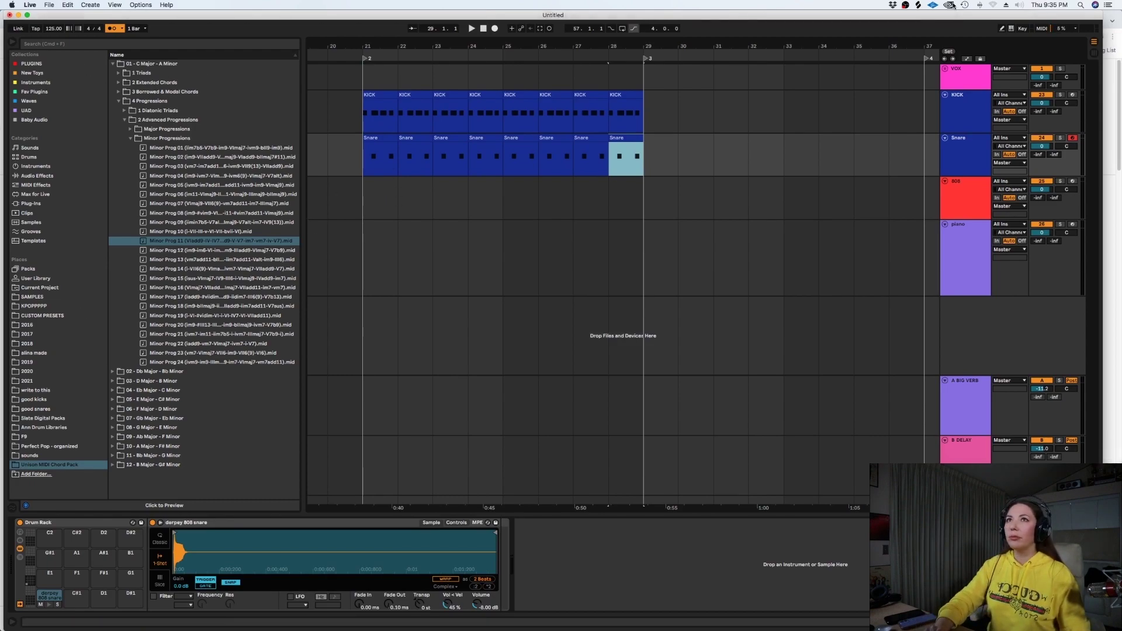
Switch to Splice and search the sample library for "oliver"
left_click(916, 6)
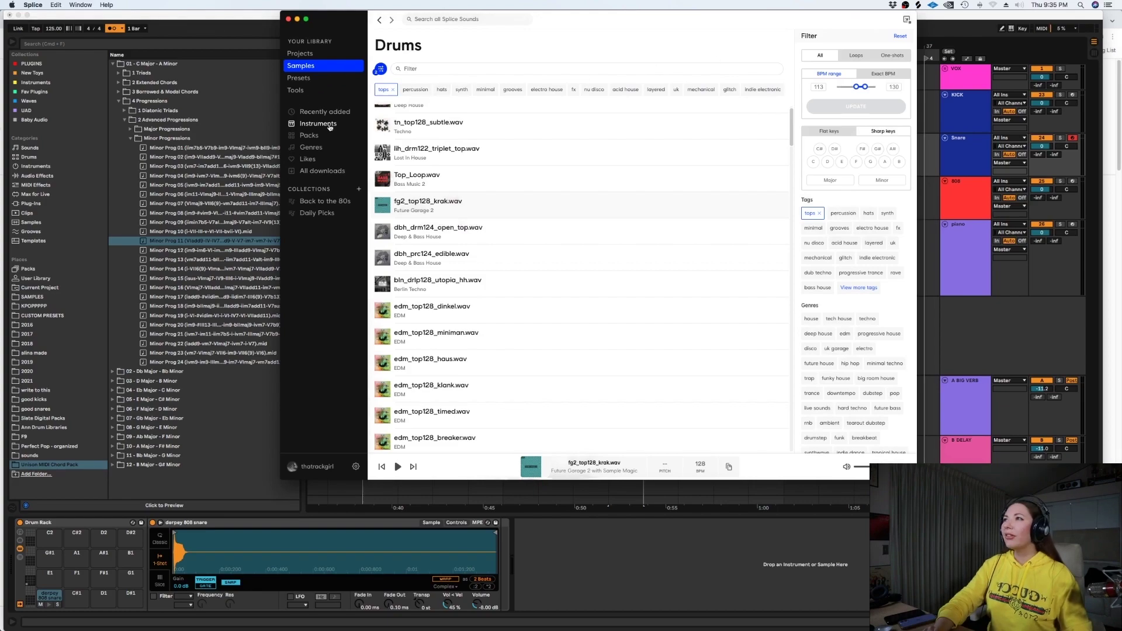
left_click(319, 124)
type("oliver")
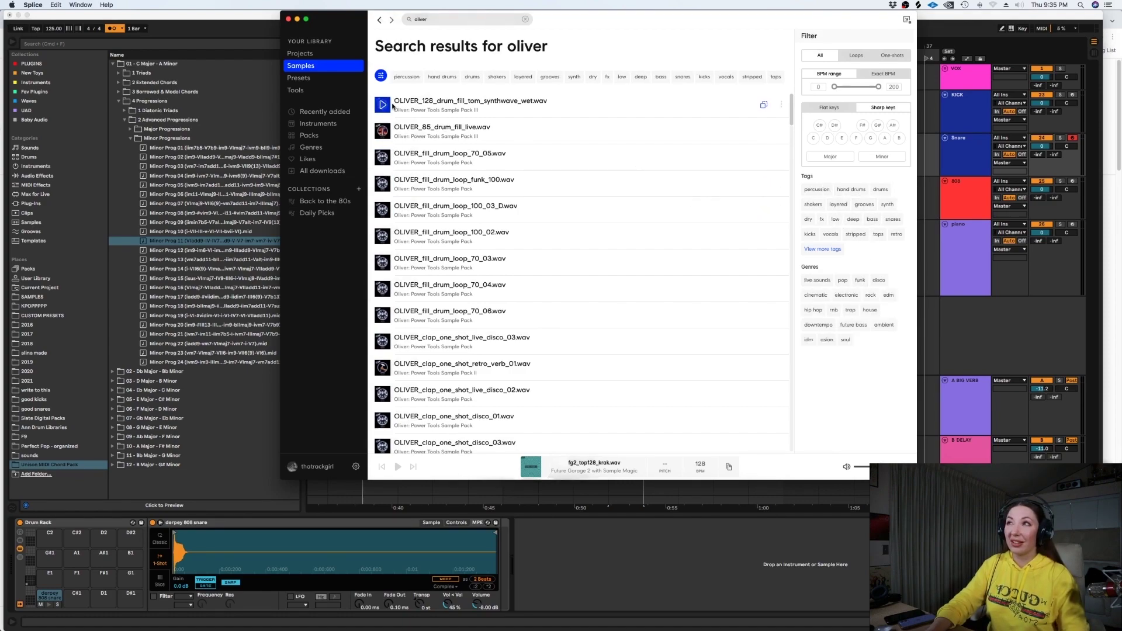
Audition the Oliver drum fills and claps, and load OLIVER_clap_one_shot_live_disco_03.wav onto the Snare track's Drum Rack pad in Live
left_click(383, 105)
key("Down")
key("Down")
key("Down")
key("Down")
key("Down")
key("Down")
key("Down")
key("Down")
key("Down")
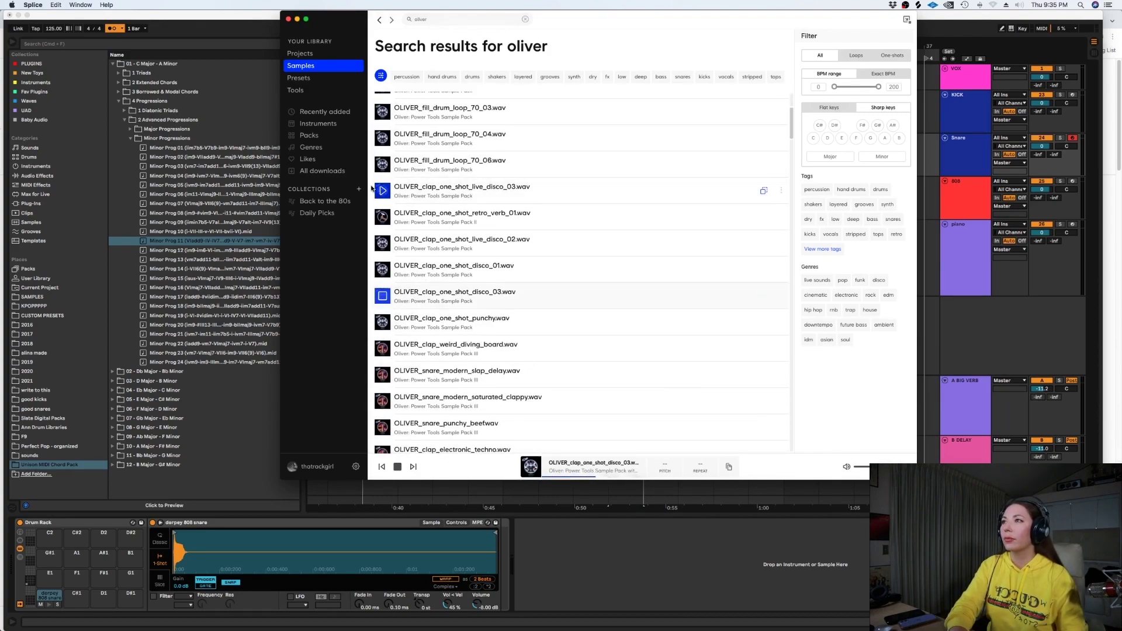
left_click_drag(423, 188, 251, 552)
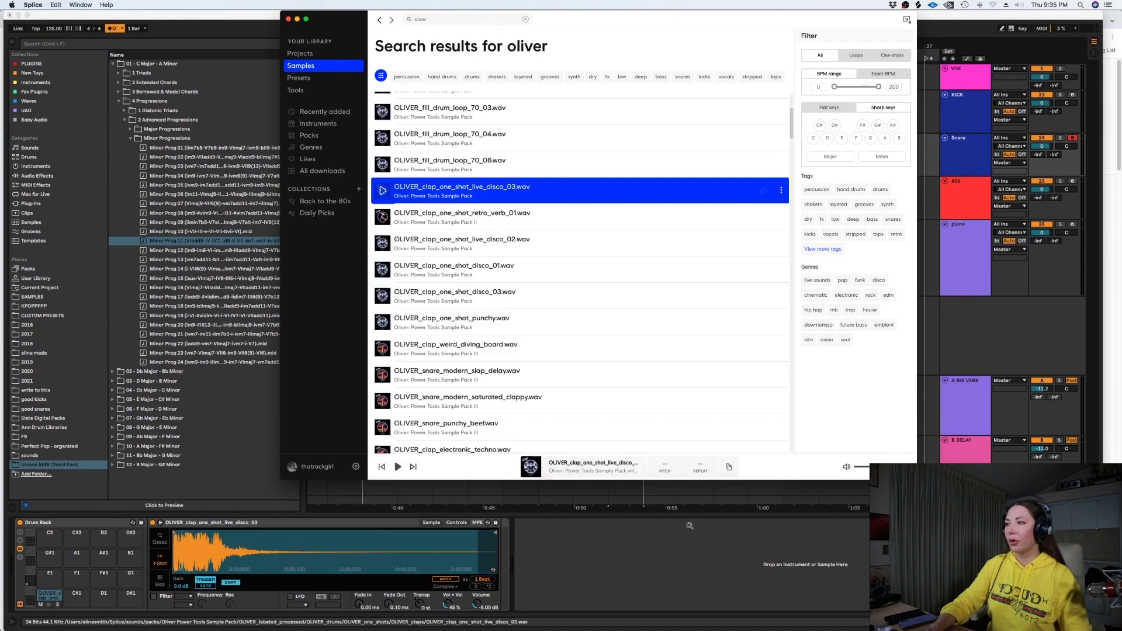
left_click(633, 548)
Lower the Snare track's volume to just under -4 dB during playback and disarm the track
key("space")
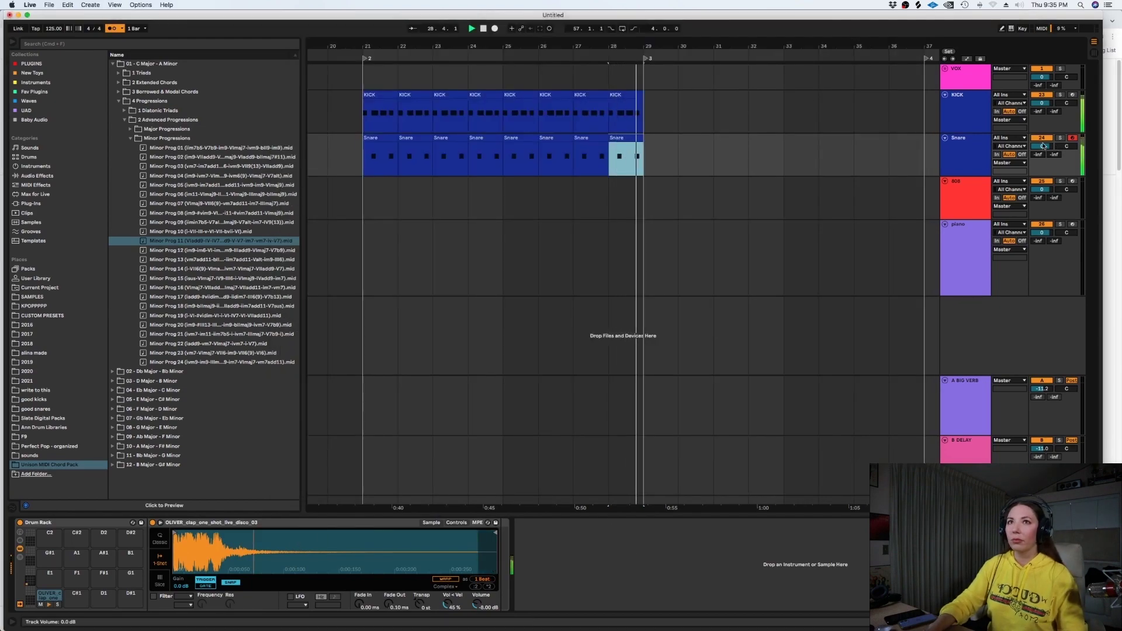
left_click_drag(1041, 146, 1041, 157)
key("space")
left_click(1073, 138)
key("space")
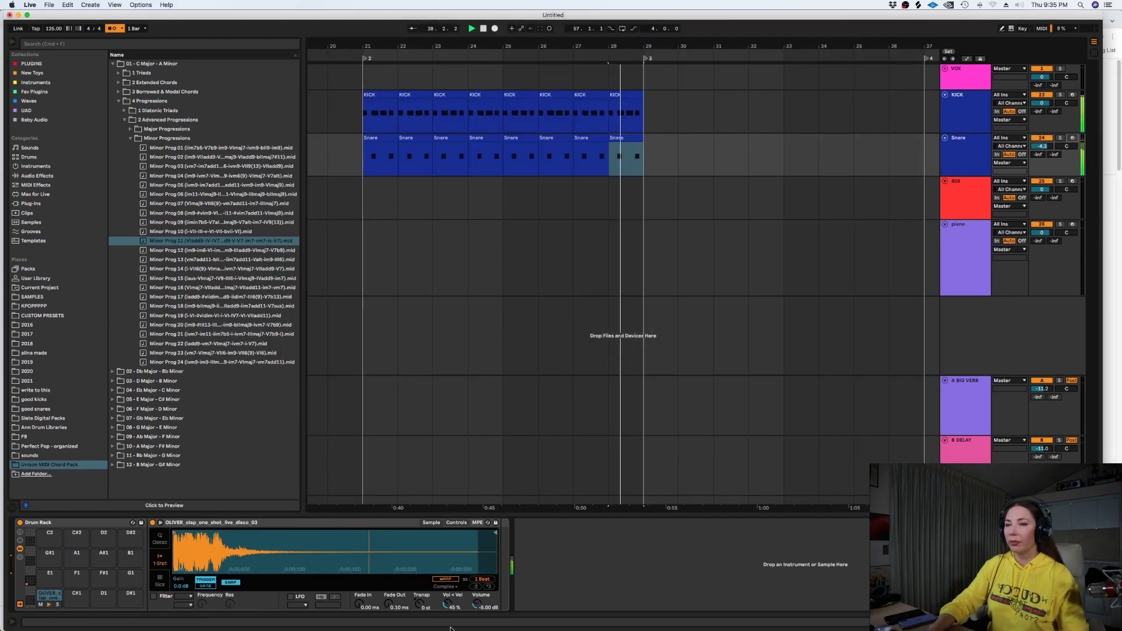
Place Minor Prog 12 on the piano track at bar 21 and lower the track's volume to -6.7 dB while it plays
left_click(949, 263)
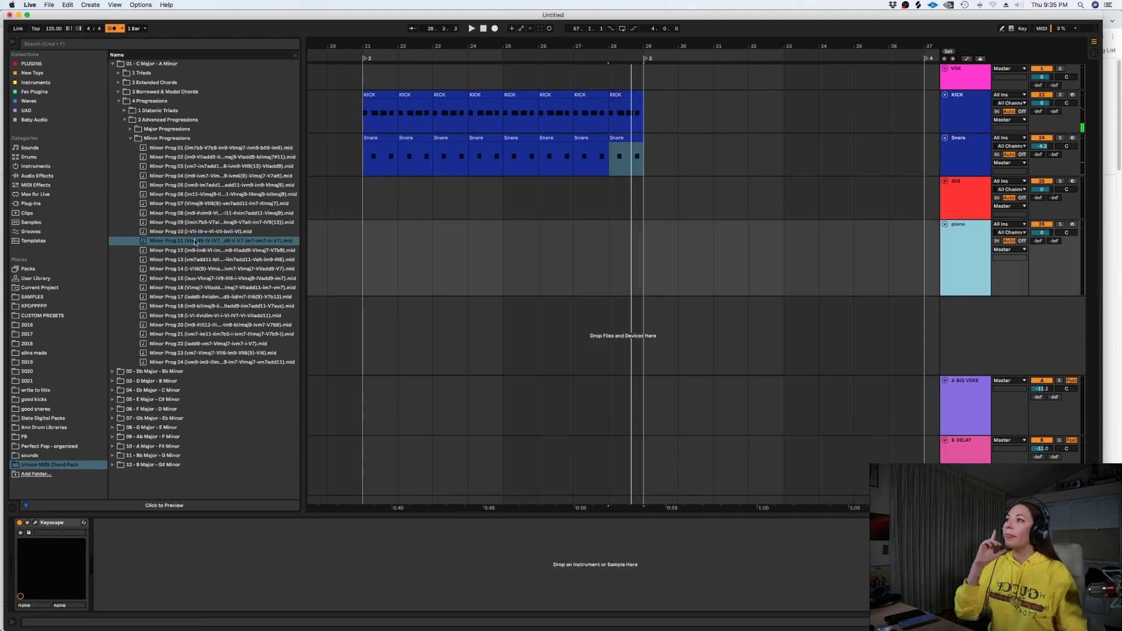
left_click_drag(193, 250, 395, 247)
key("space")
left_click_drag(1041, 232, 1042, 236)
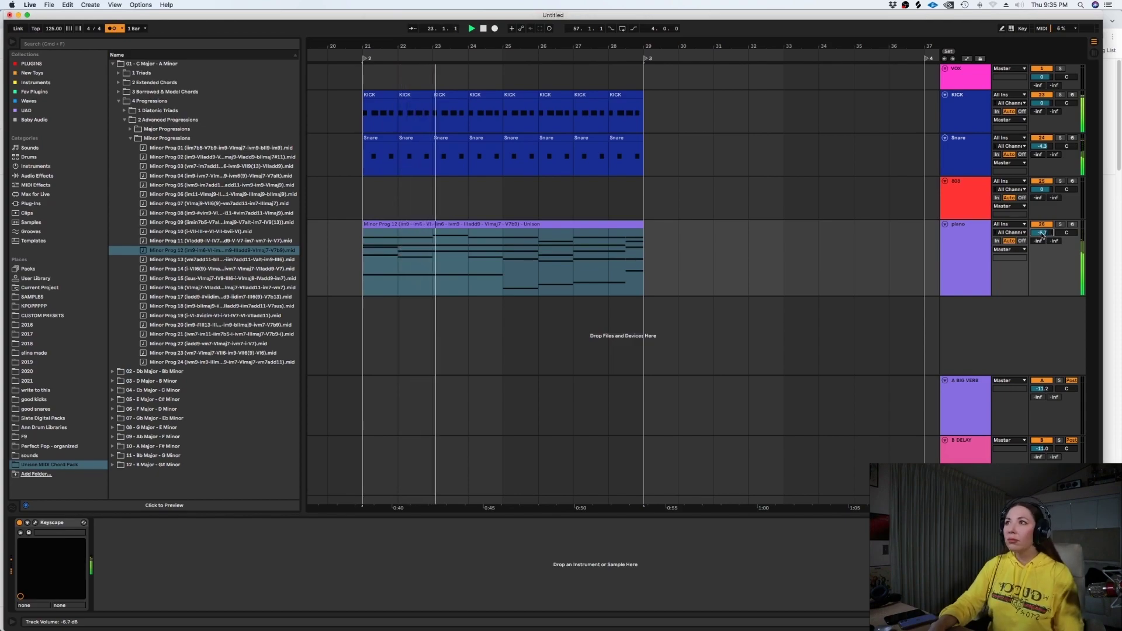
left_click(433, 255)
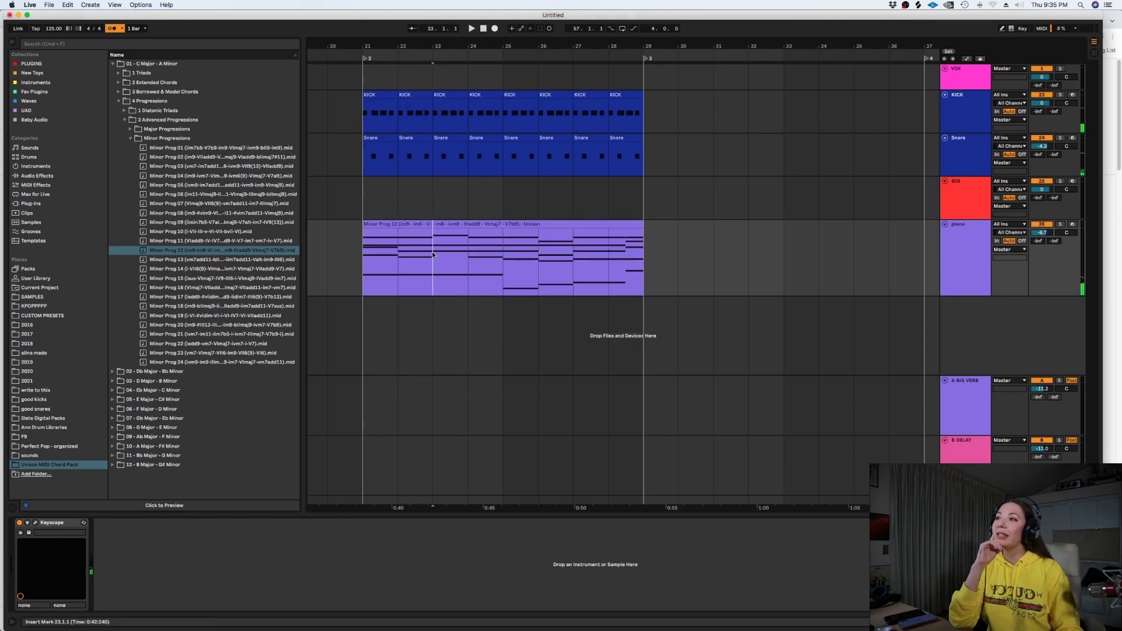
Replay the progression from bar 21 and set the piano track's volume to -7.2 dB
left_click_drag(448, 250, 461, 249)
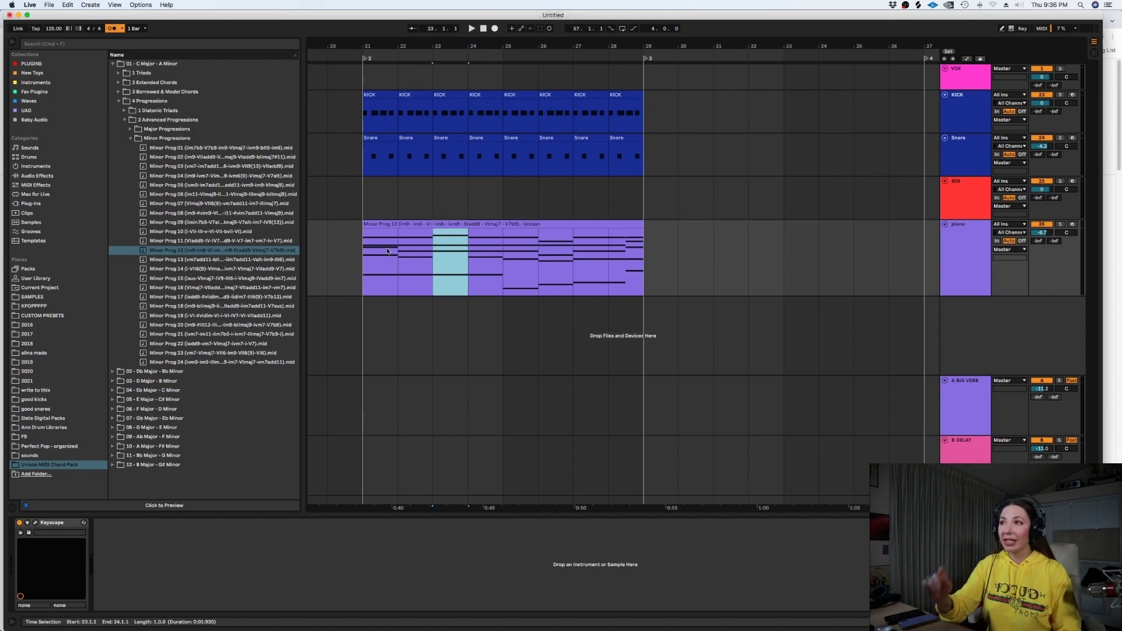
left_click(359, 255)
key("space")
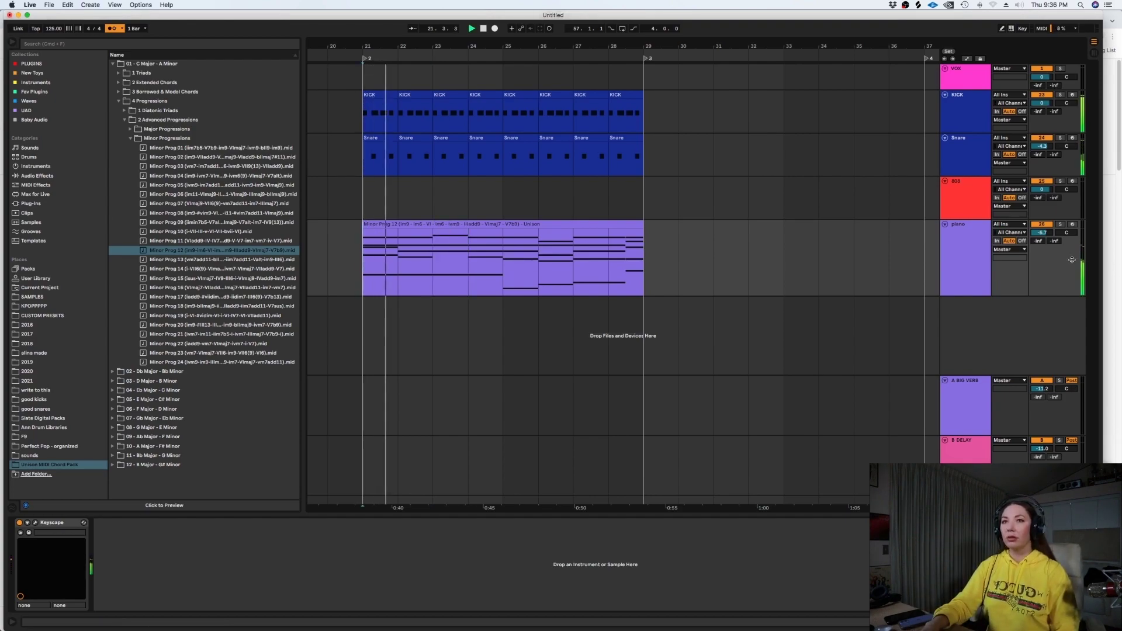
left_click_drag(1044, 233, 1045, 237)
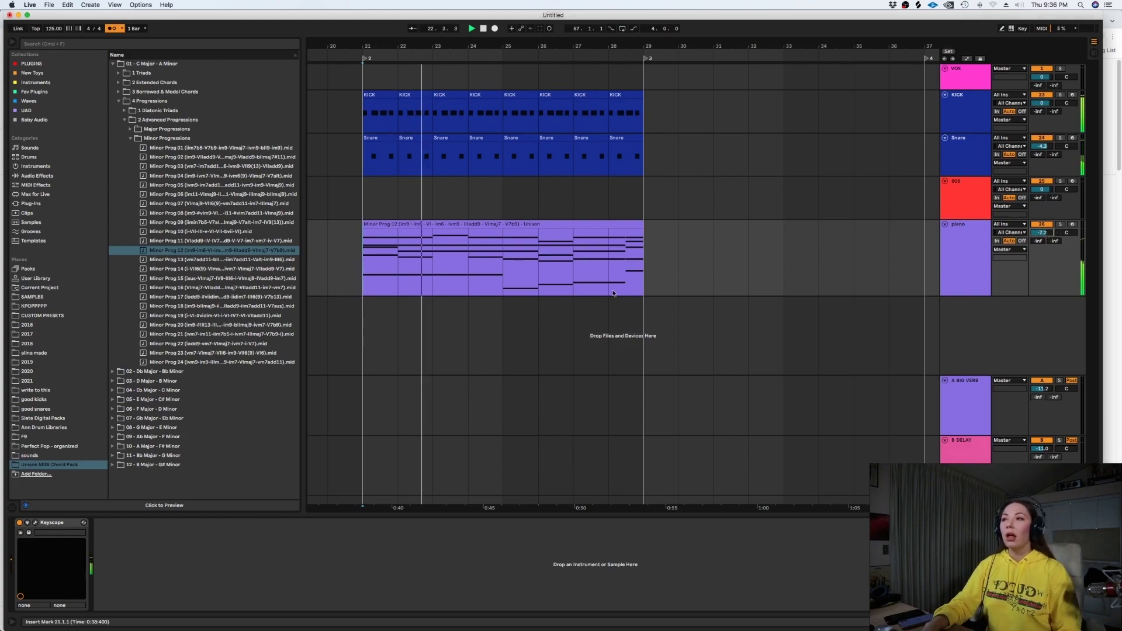
key("space")
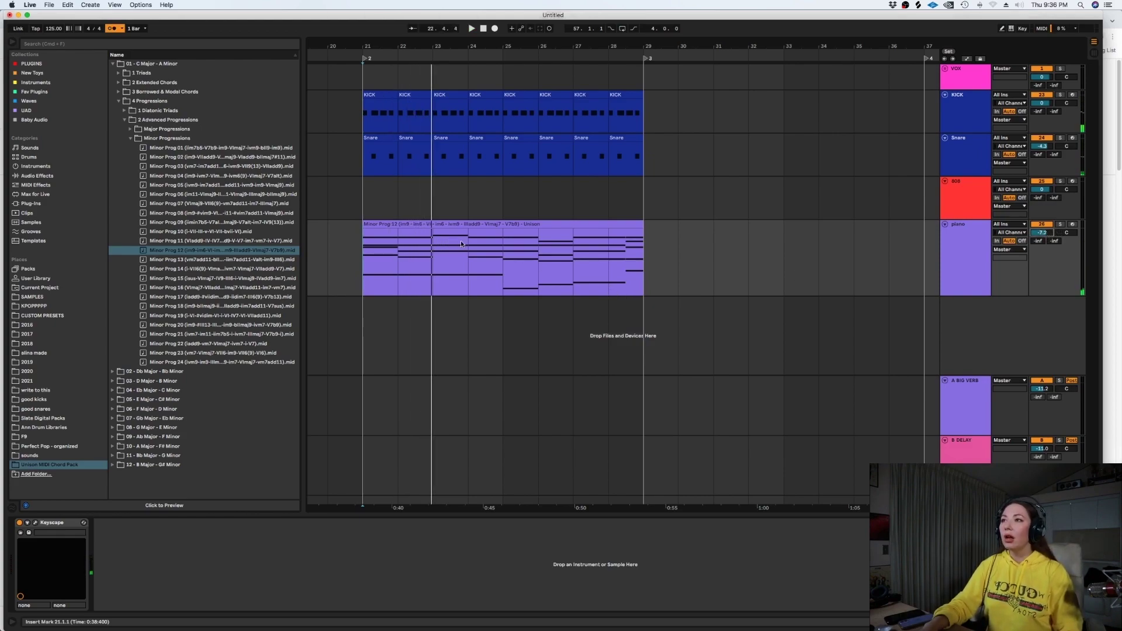
Duplicate the piano track and delete the chord clip from the duplicate
left_click(440, 246)
left_click(969, 271)
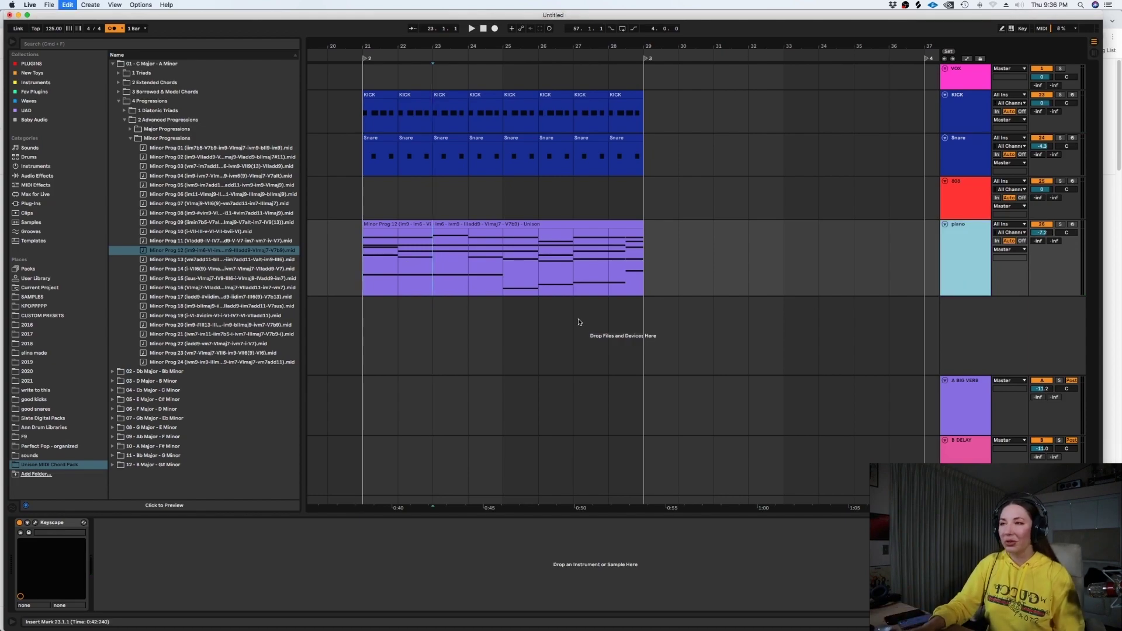
key("super+d")
left_click_drag(696, 301, 350, 334)
key("Delete")
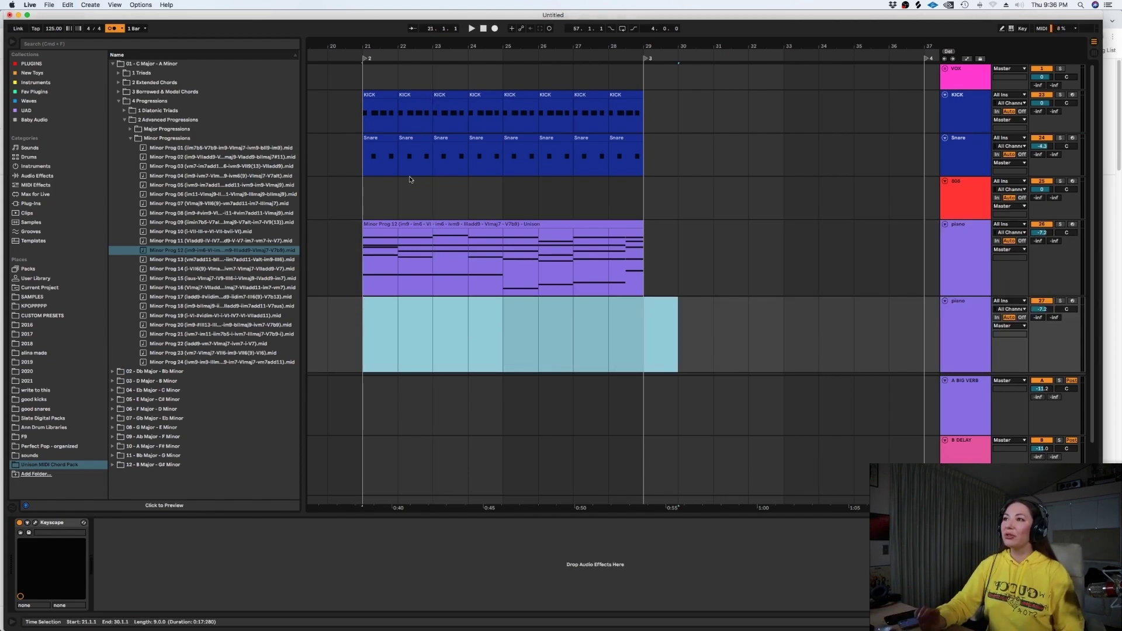
Play back the progression, arm the original piano track, and record a new chord in the empty space from bar 30
left_click(403, 224)
key("space")
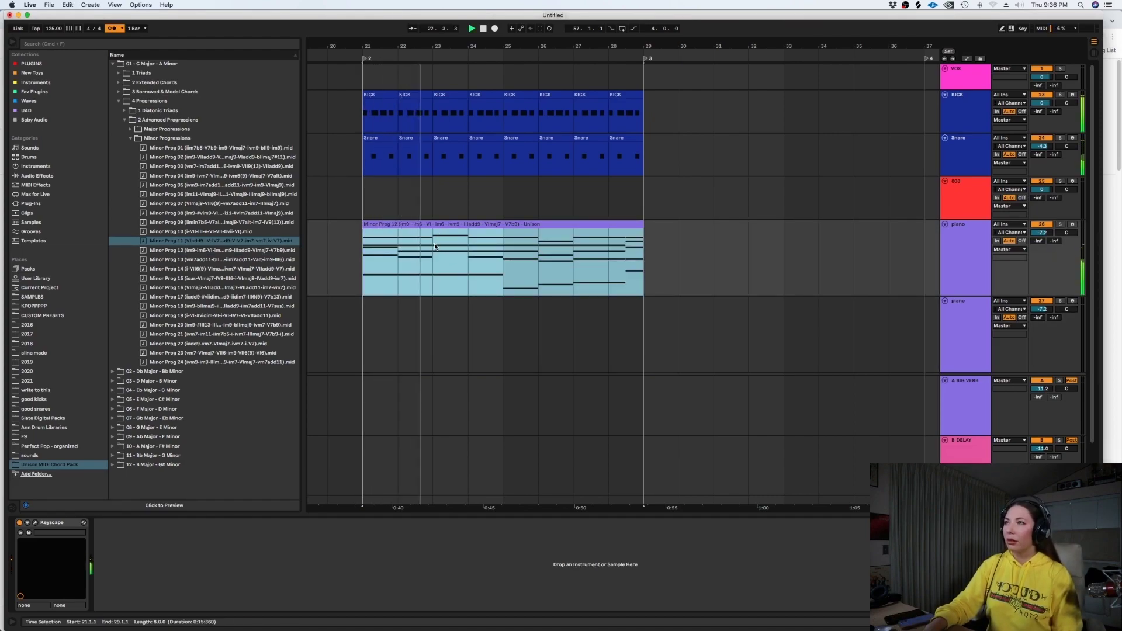
left_click(1071, 225)
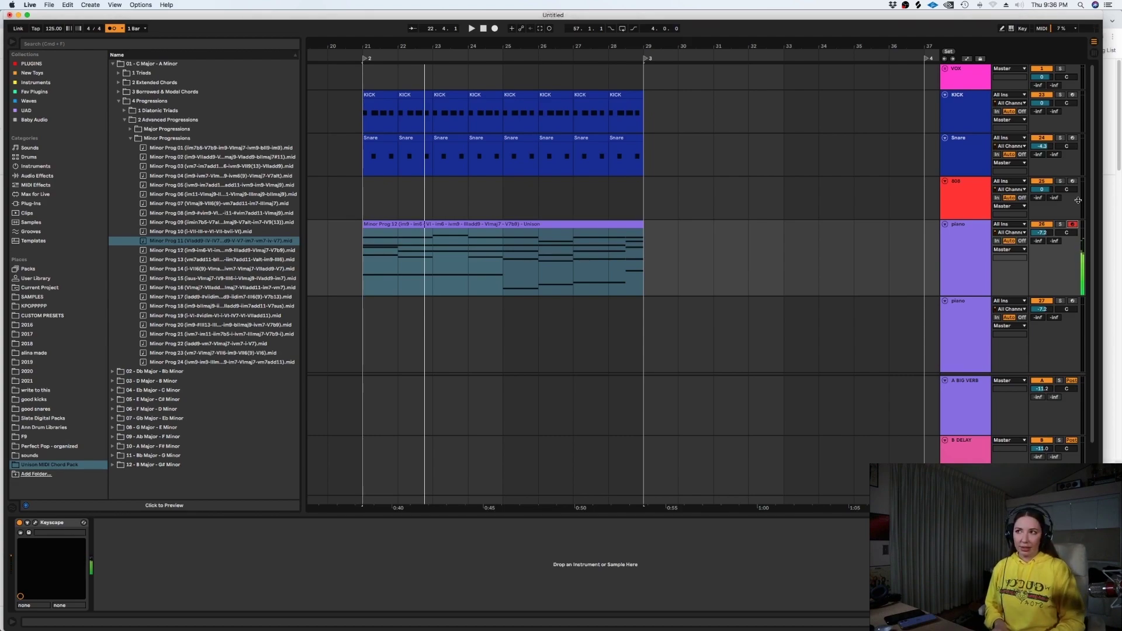
left_click(678, 228)
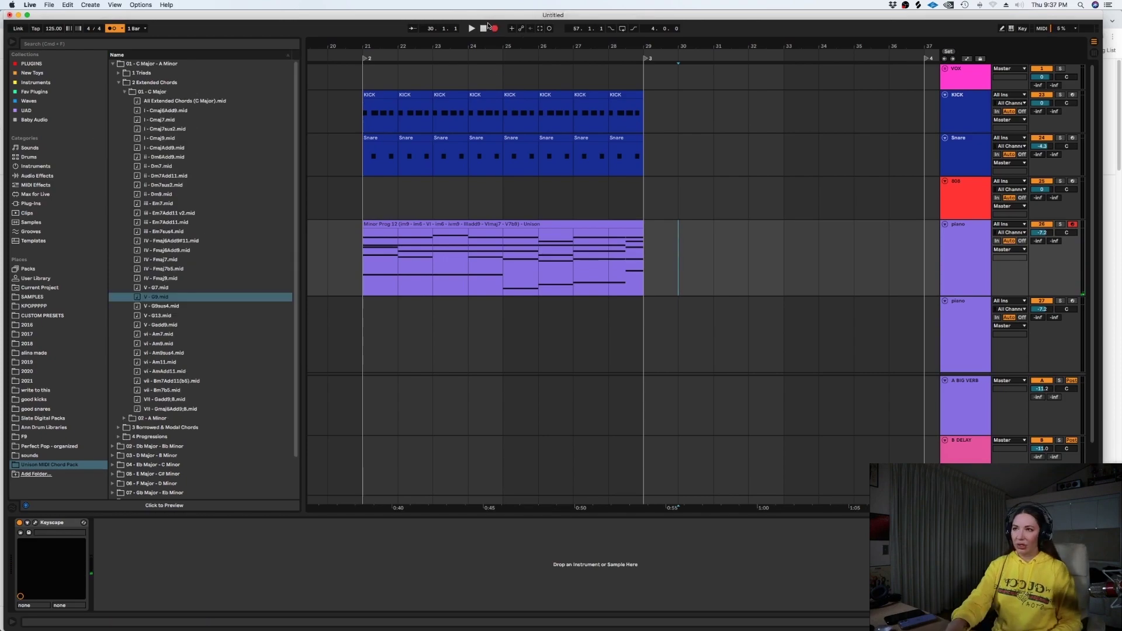
left_click(489, 27)
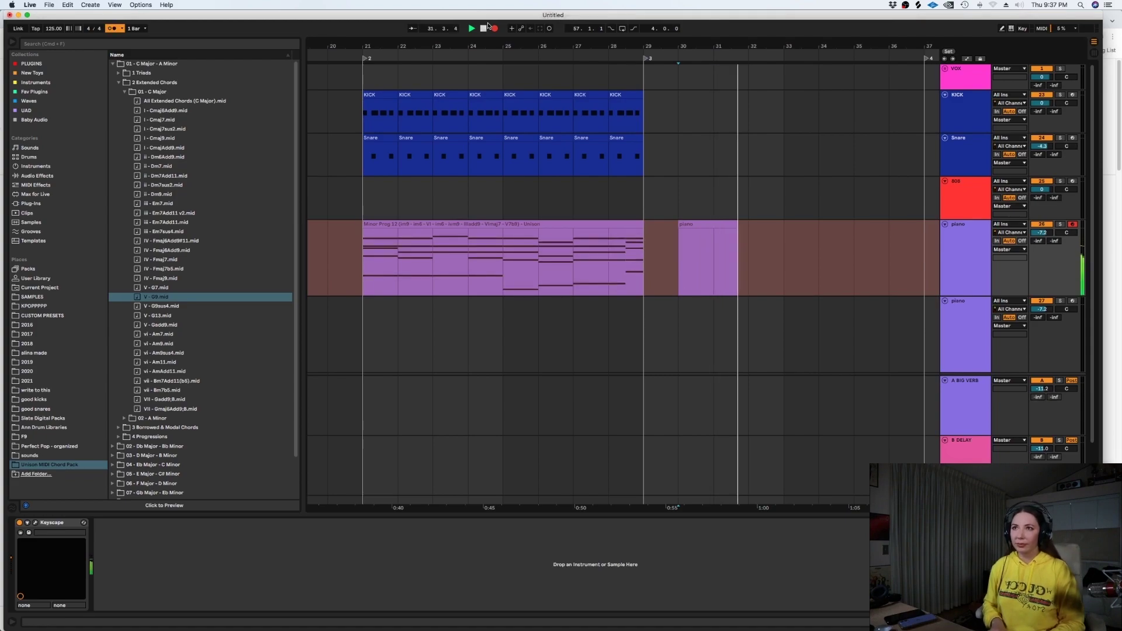
key("space")
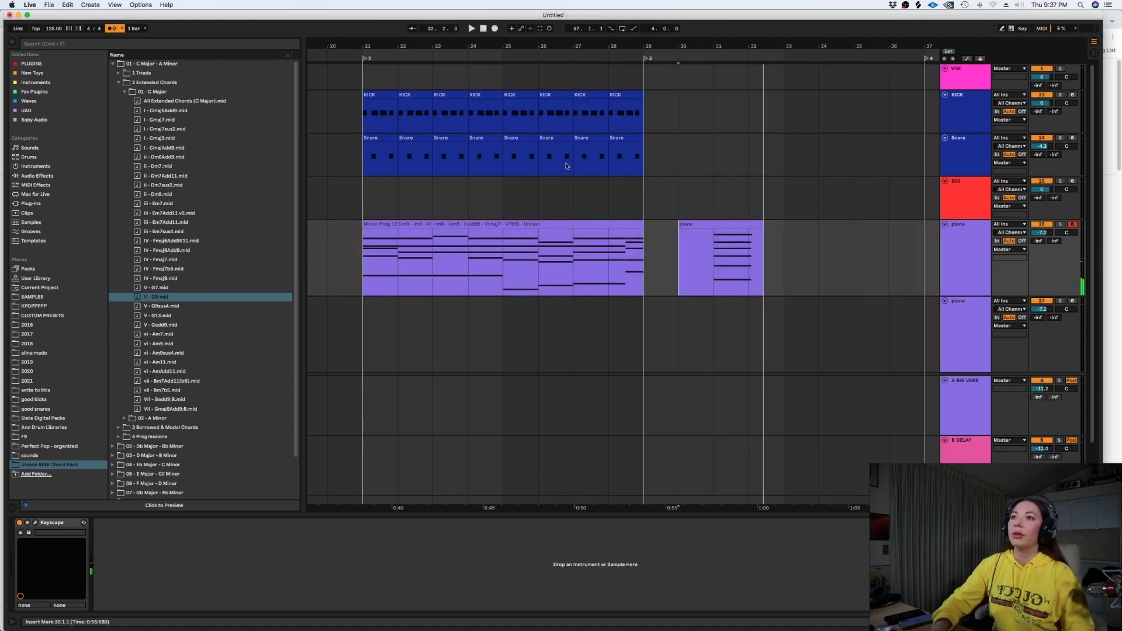
Open the recorded piano chord clip and quantize all of its notes
double_click(697, 225)
left_click(682, 257)
key("super+a")
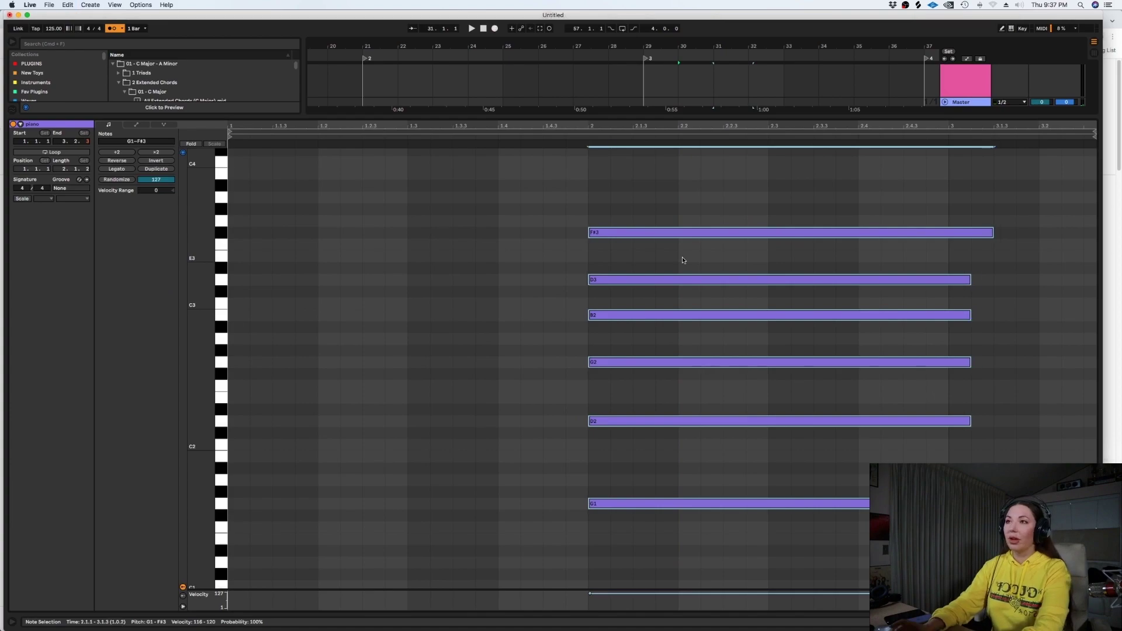
key("shift+Tab")
Trim the recorded chord clip to one bar and move it over bar 23 of the Minor Prog 12 clip
left_click_drag(722, 224, 682, 227)
key("super+e")
key("Delete")
left_click_drag(761, 227, 453, 204)
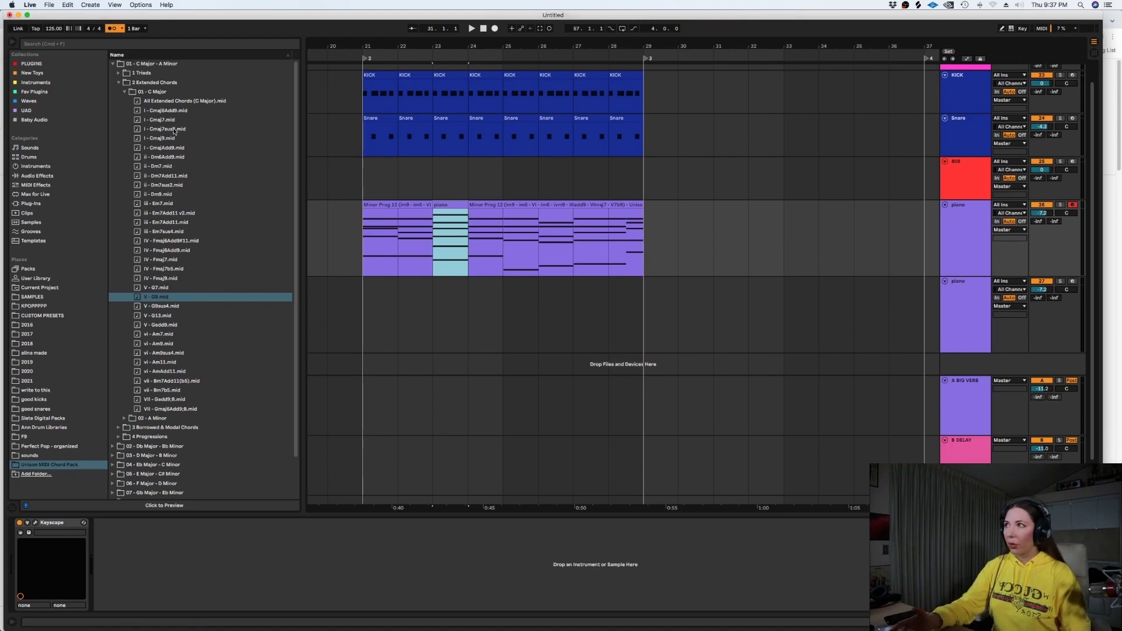
Place the Dm7, Em7sus4 and Fmaj6Add9#11 chords on the piano track at bars 31, 33 and 34
left_click(178, 164)
left_click_drag(177, 164, 718, 250)
left_click_drag(167, 233, 832, 228)
left_click(170, 241)
left_click(774, 236)
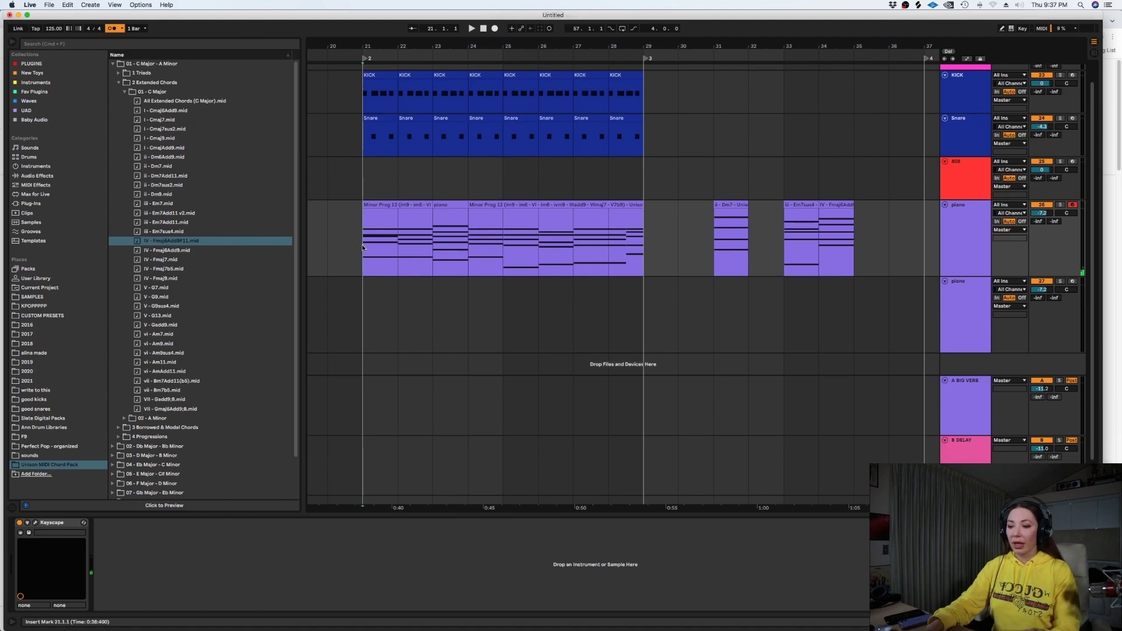
Play back the drums and the edited piano progression from bar 21 to check the replaced chord
key("minus")
key("plus")
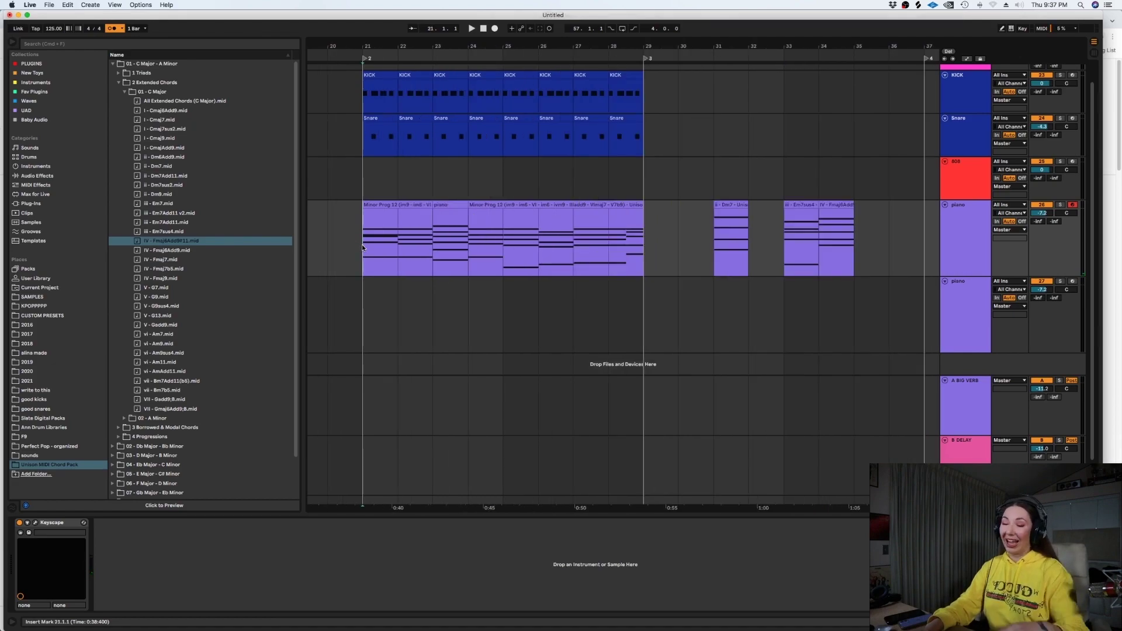
key("space")
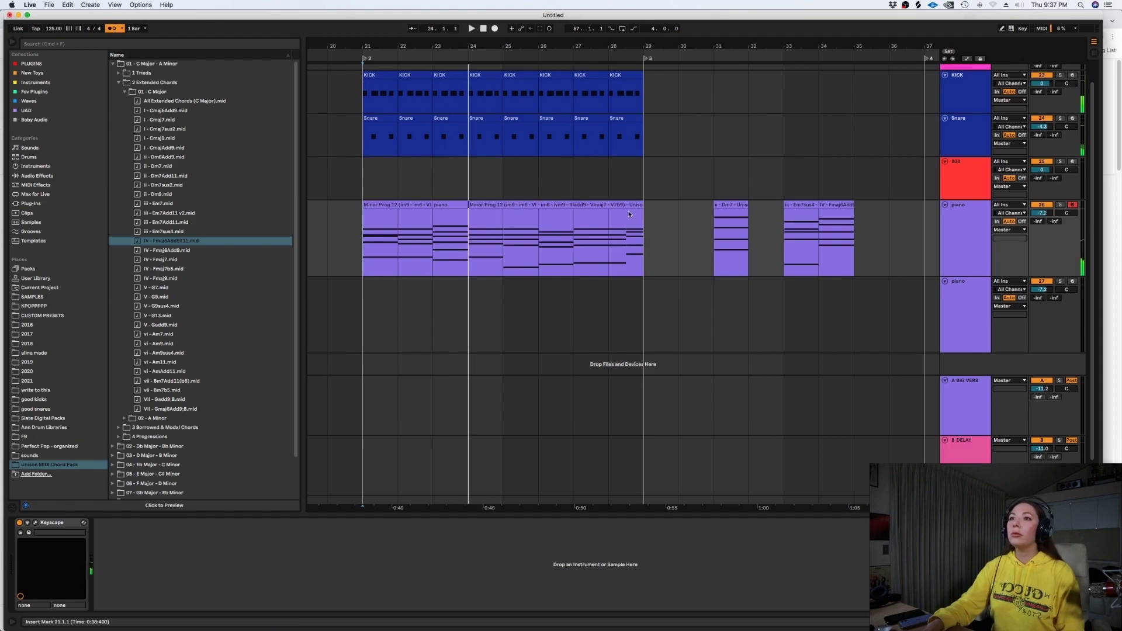
left_click(468, 229)
key("space")
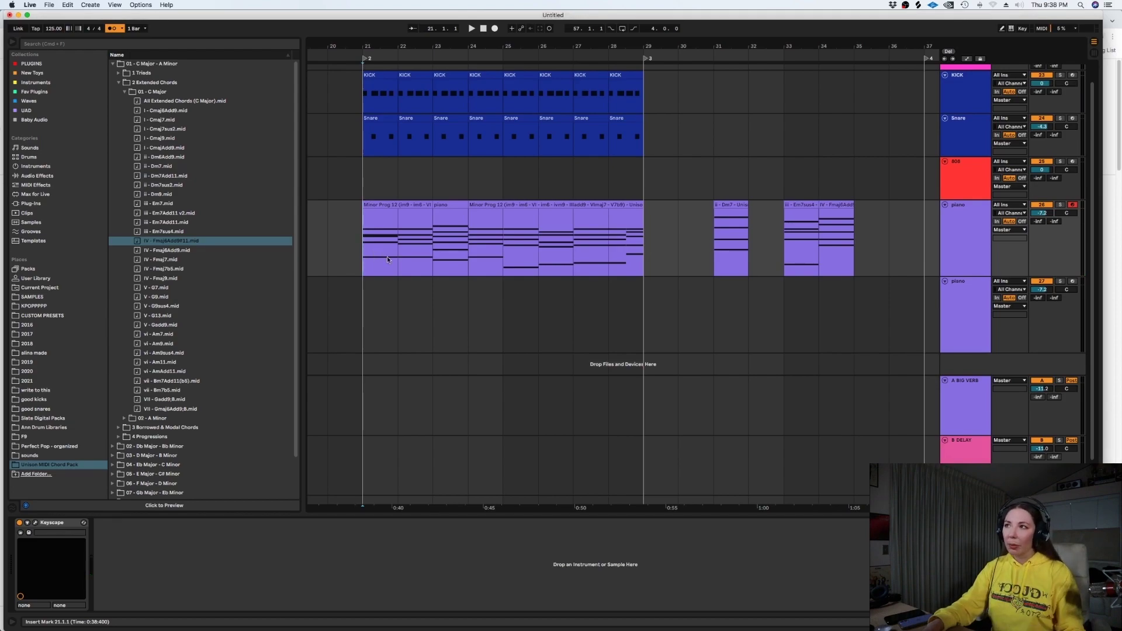
During playback, set the piano track volume to -8.4 dB and the kick track volume to -1.2 dB
key("space")
left_click_drag(1044, 214, 1044, 218)
left_click_drag(1039, 85, 1039, 90)
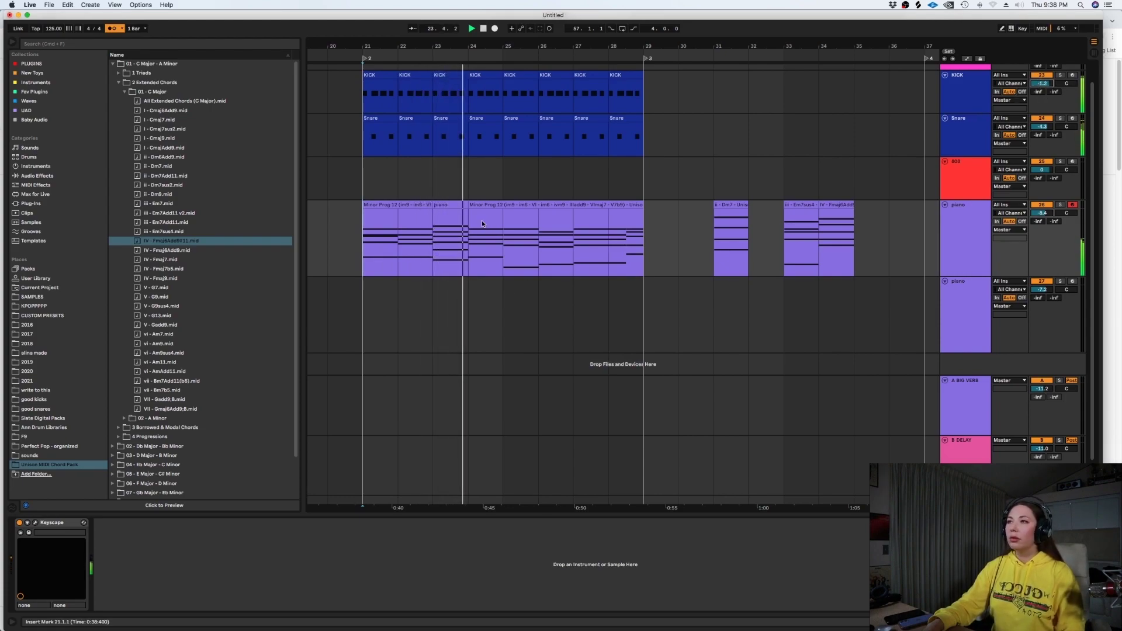
Place the E7 chord from the Borrowed & Modal Chords folder at bar 24 on the piano track and play from bar 21
mouse_move(481, 224)
left_mouse_down()
mouse_move(504, 221)
mouse_move(473, 229)
left_mouse_up()
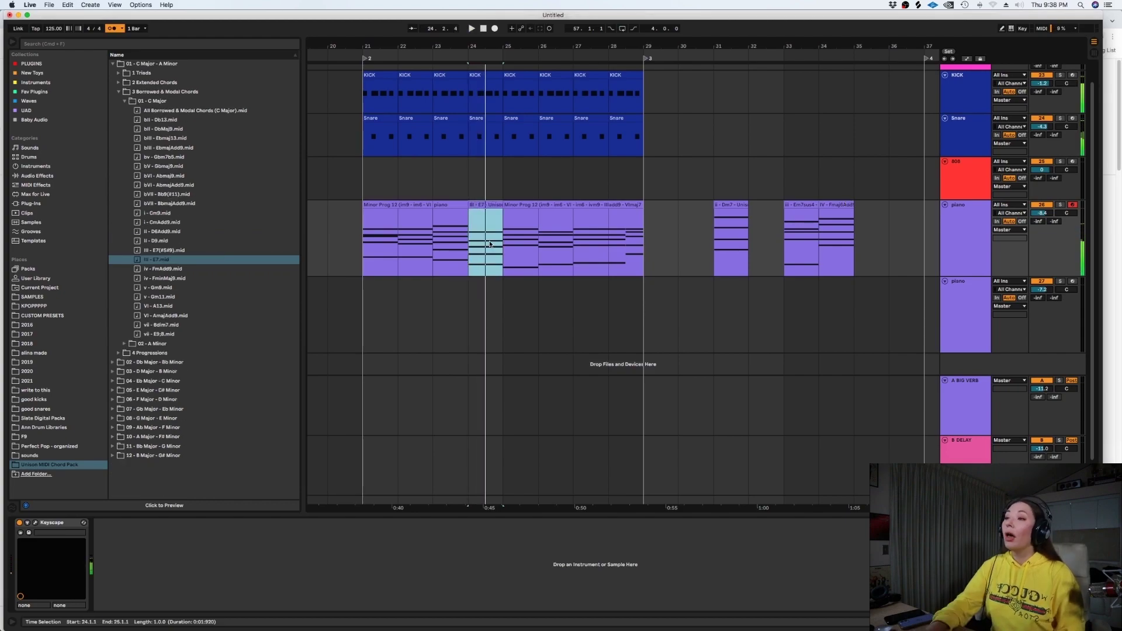
left_click(364, 255)
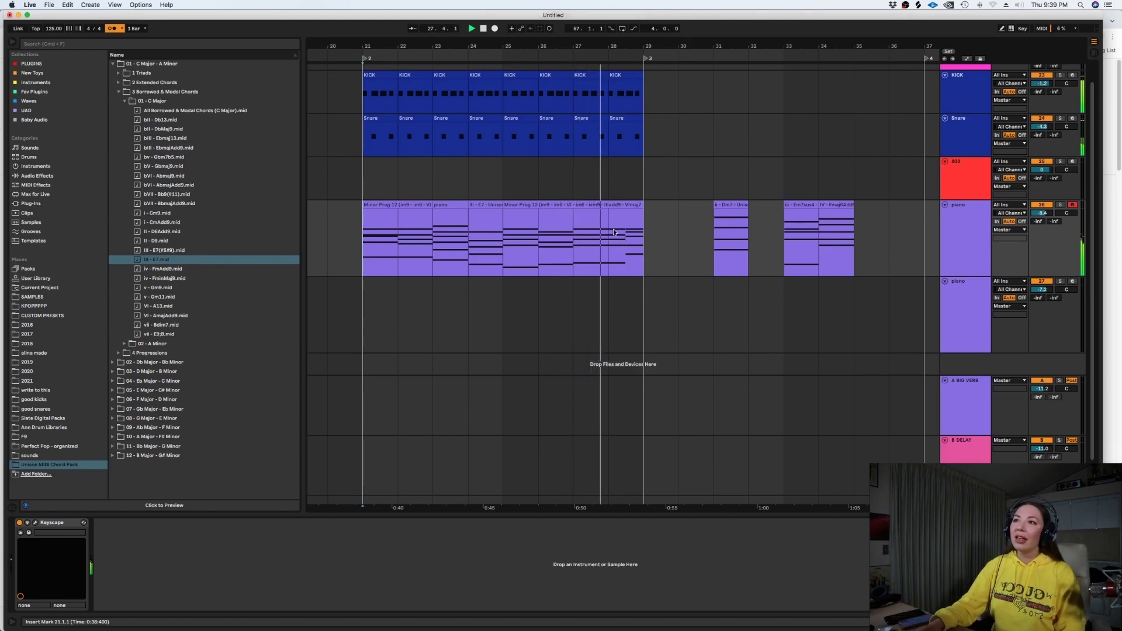
Remove the piano chords in bar 28, split off the bar 27 chord and duplicate it into bar 28
left_click(607, 213)
key("Delete")
left_click(578, 213)
key("super+e")
left_click(590, 205)
key("super+d")
Open the bar 28 chord clip, rework its upper notes and return to the track's devices
double_click(631, 205)
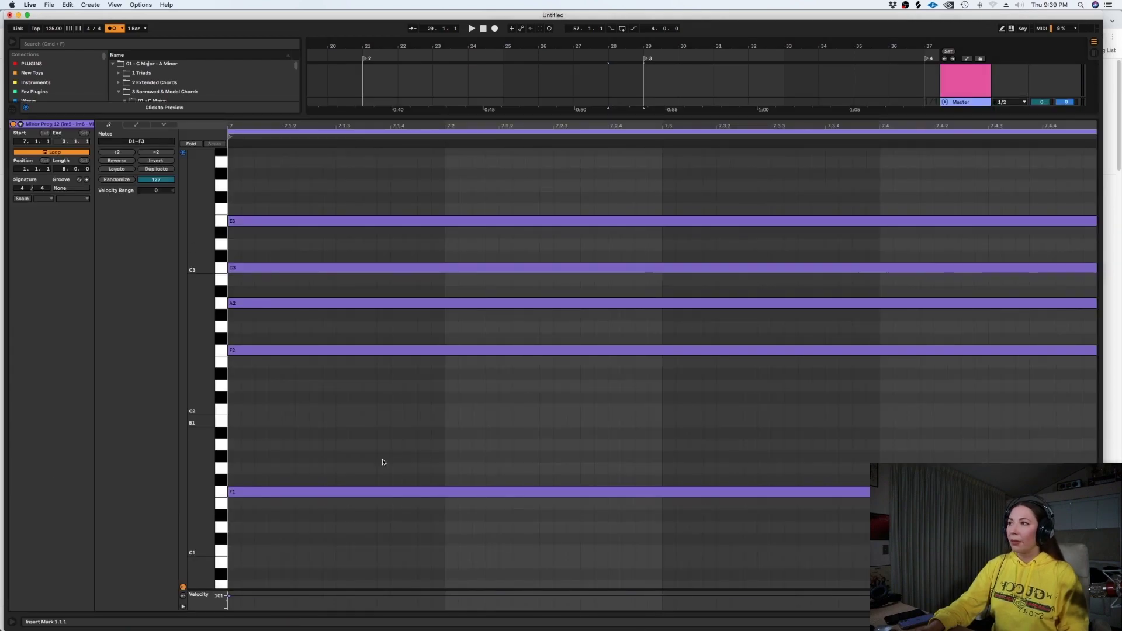
left_click_drag(321, 539, 307, 150)
left_click_drag(281, 435, 257, 320)
left_click_drag(255, 319, 247, 192)
left_click(248, 246)
left_click_drag(253, 340, 249, 317)
key("space")
key("shift+Tab")
Delete the spare chord clips from bar 31 onward and consolidate the piano clips of bars 21 to 28 into one clip
scroll(584, 258, "up", 1)
left_click_drag(680, 254, 914, 228)
key("Delete")
left_click(399, 258)
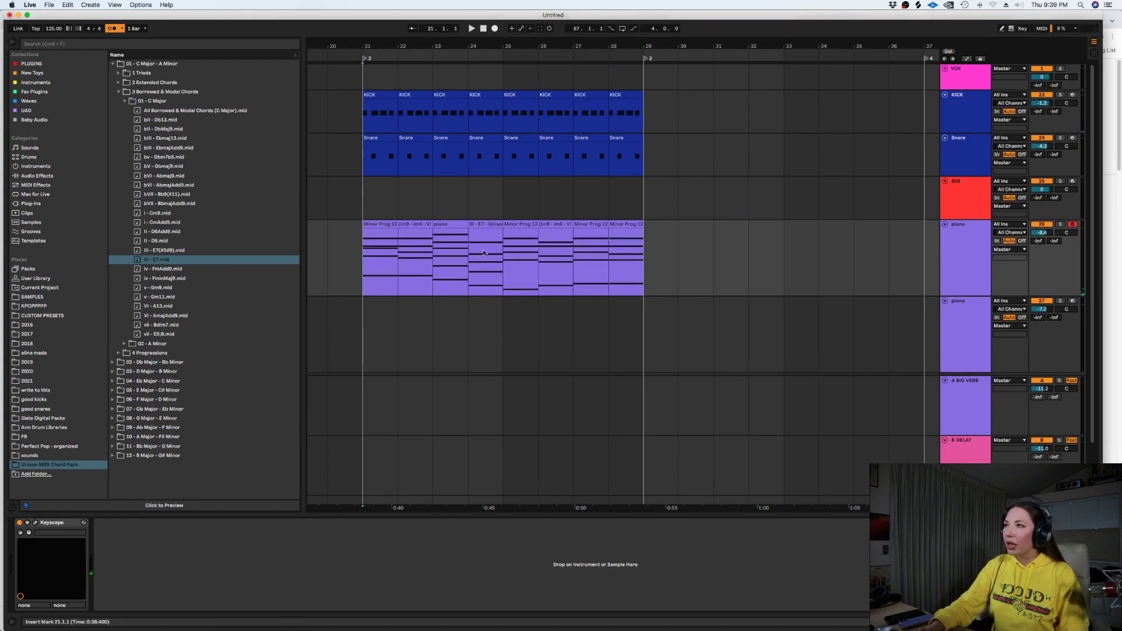
left_click(637, 233, "shift")
key("super+j")
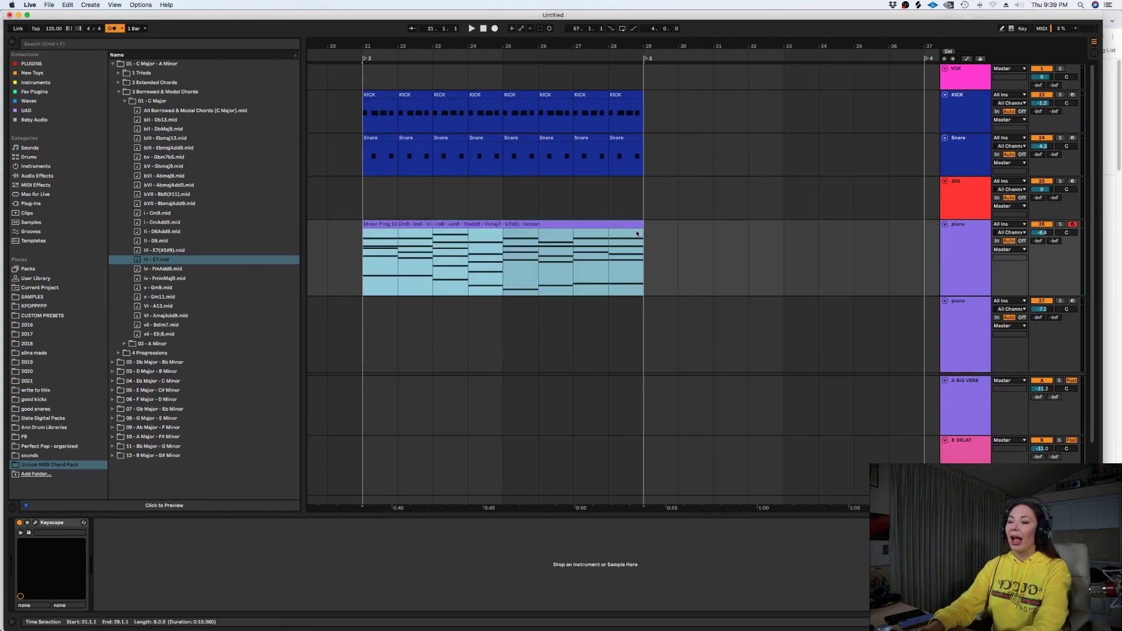
Split the consolidated piano clip at bar 25 and play back the progression
left_click(503, 257)
key("super+e")
left_click(525, 228)
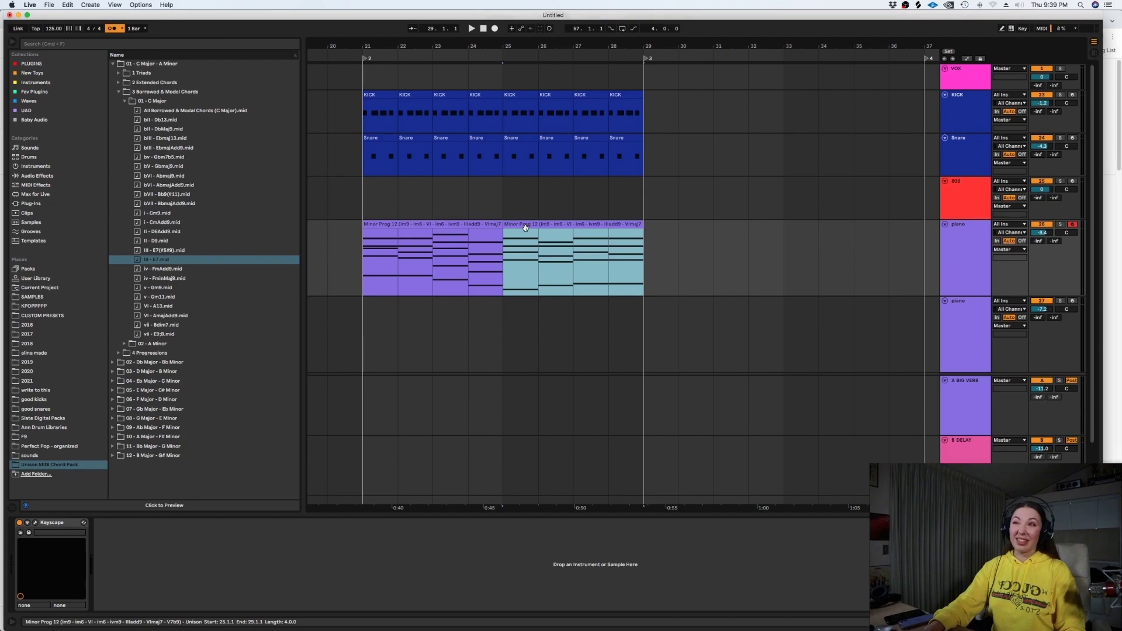
left_click_drag(518, 227, 764, 226)
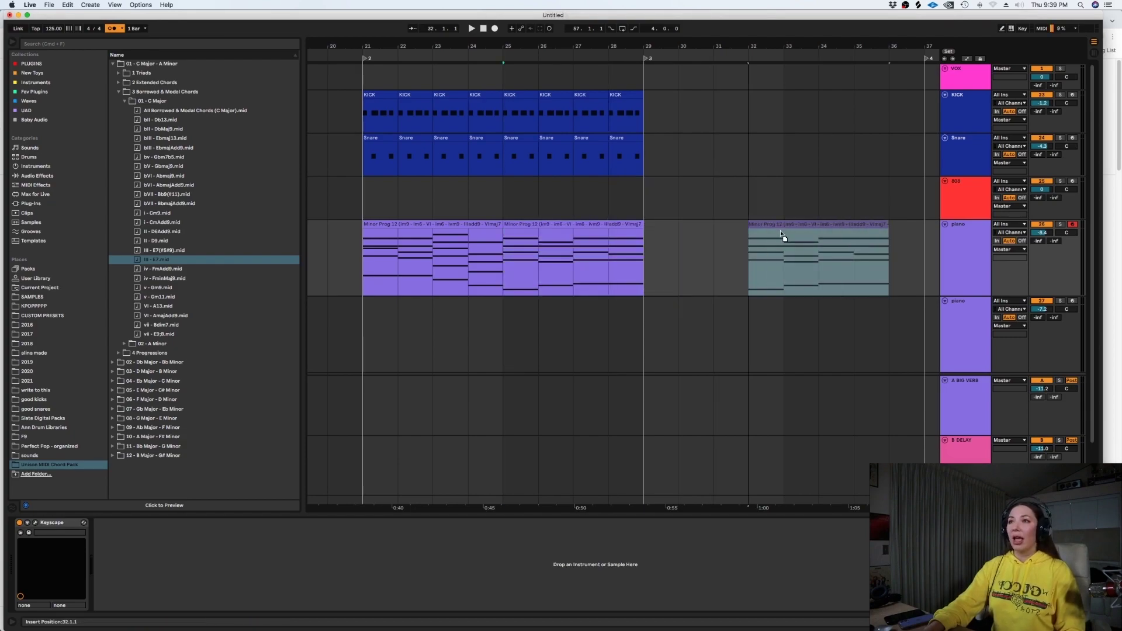
left_click(450, 223)
left_click_drag(809, 221, 563, 222)
key("space")
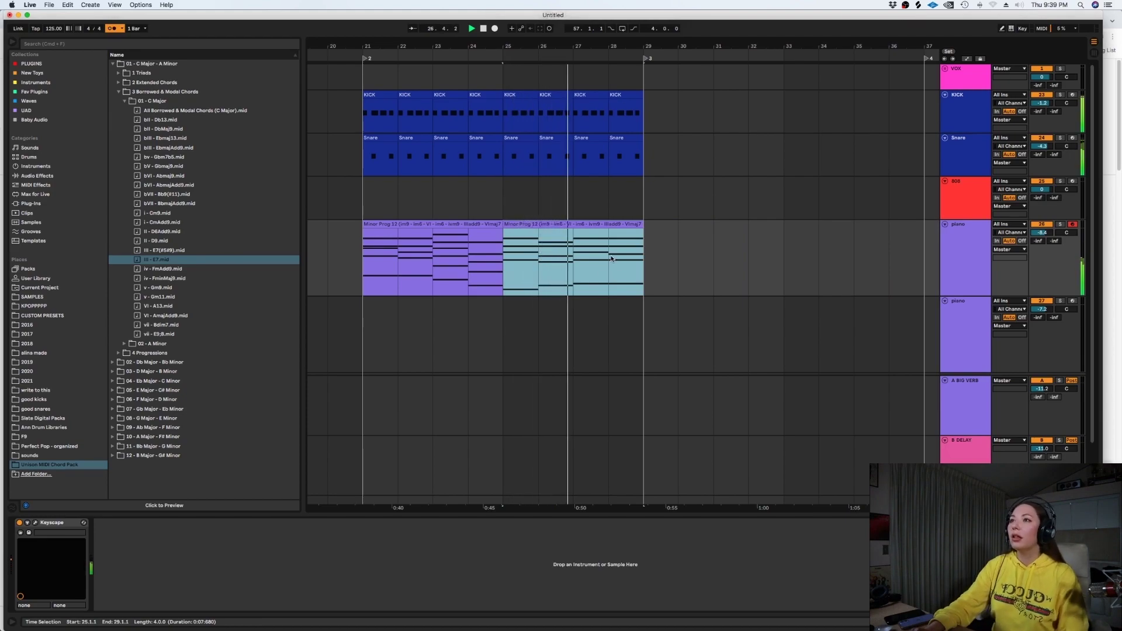
key("space")
Move the second piano clip to bar 29, then split off its last chord at bar 32 and move it three bars later
left_click_drag(563, 226, 700, 235)
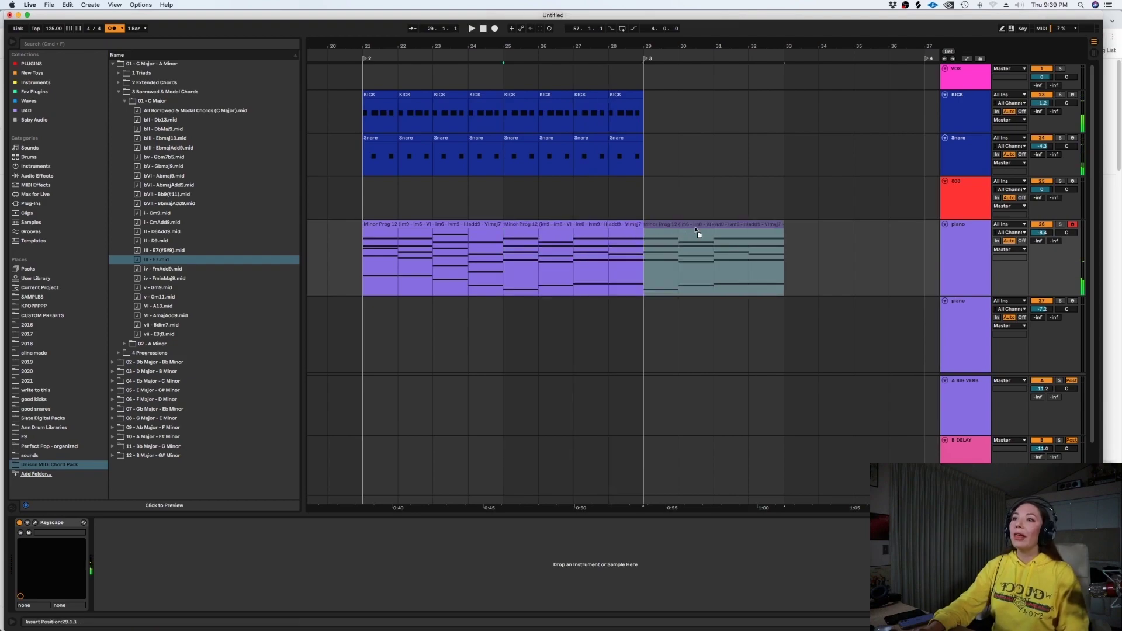
left_click(750, 259)
key("super+e")
left_click_drag(771, 225, 875, 234)
Duplicate the bar 31 chord into bar 32, shift the last chord to bar 36 and copy bars 29 to 31 to bar 33
left_click_drag(751, 251, 715, 251)
key("super+d")
left_click_drag(876, 231, 911, 232)
left_click_drag(747, 251, 633, 266)
left_click_drag(676, 224, 819, 233)
left_click_drag(891, 254, 919, 255)
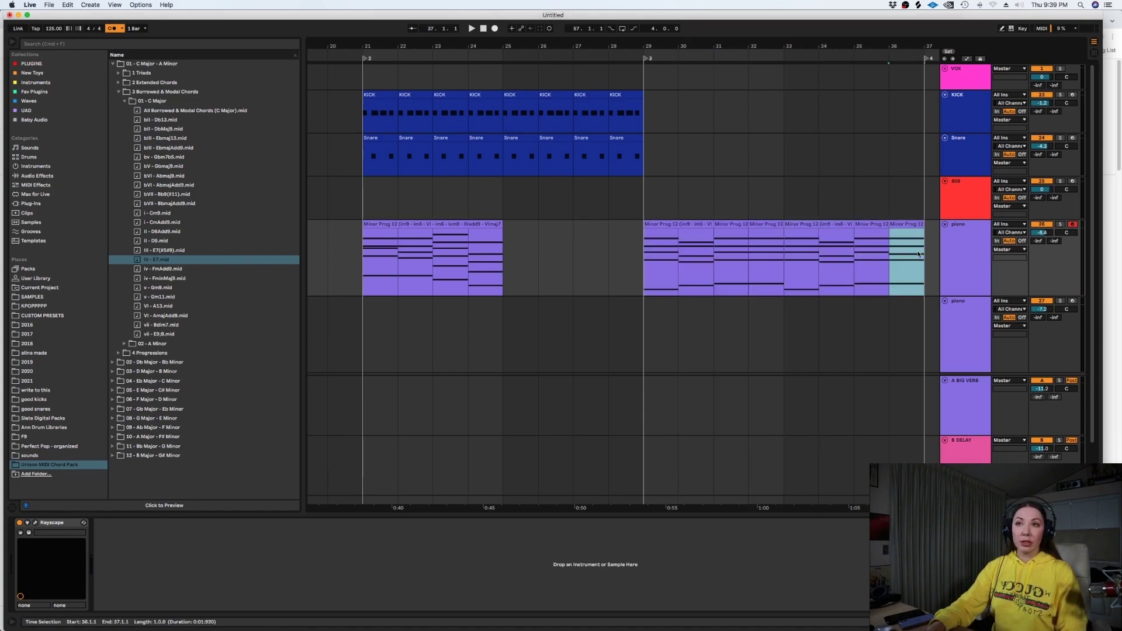
Play back the rebuilt piano section from bar 29 and compare it with the section from bar 21
left_click(920, 257)
key("space")
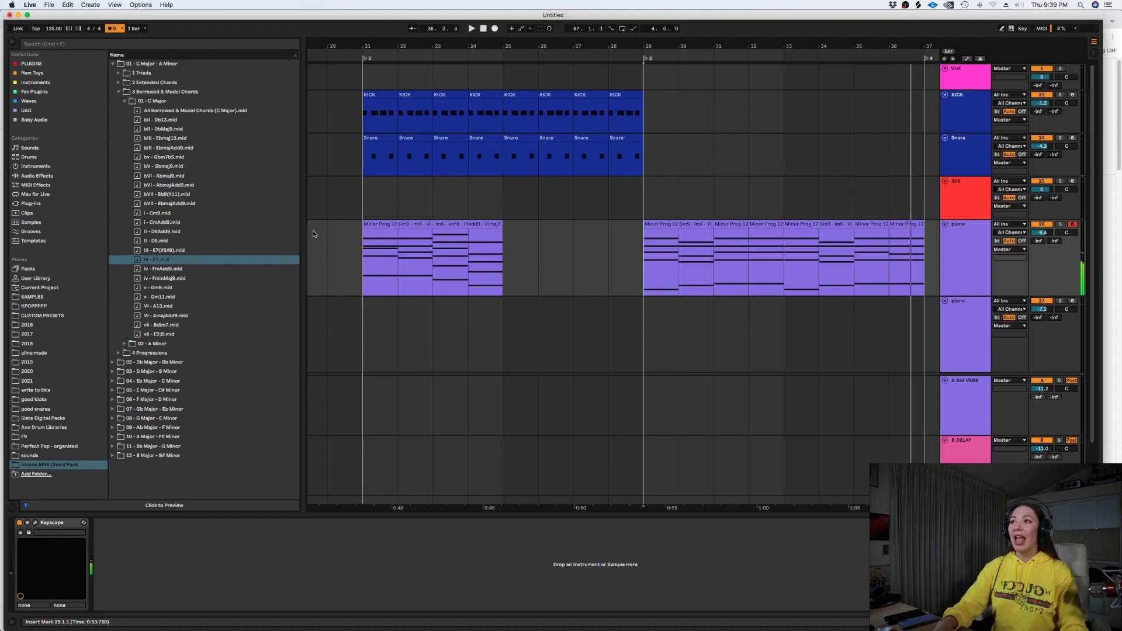
left_click(363, 278)
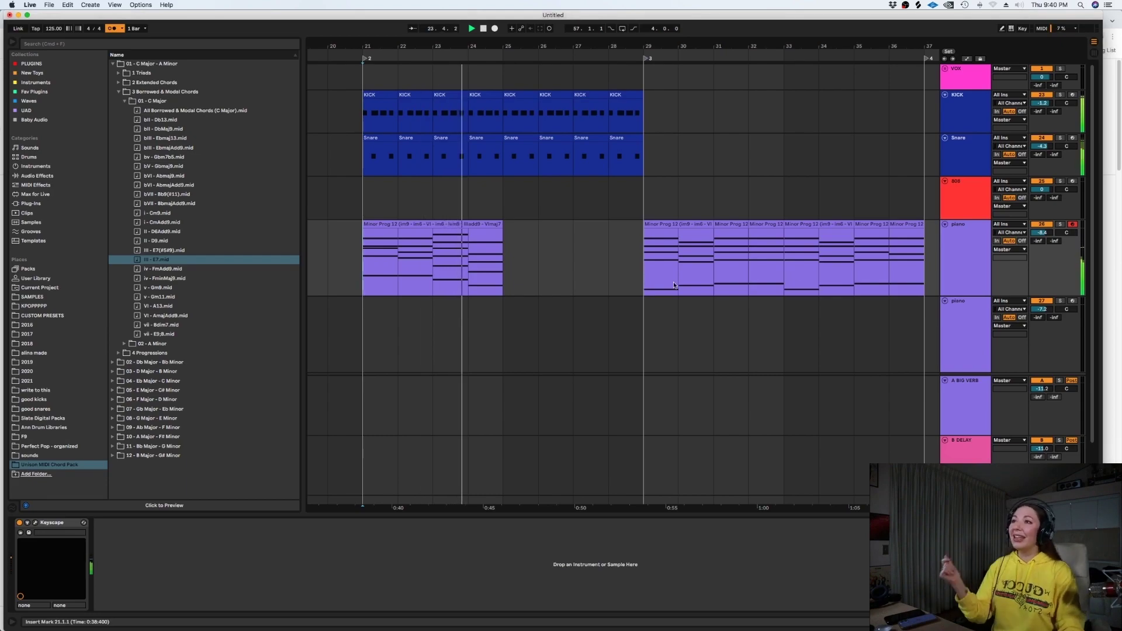
Duplicate the four-bar piano clip from bar 21 to bar 25 and move the clips starting at bar 29 to bar 35
left_click(477, 222)
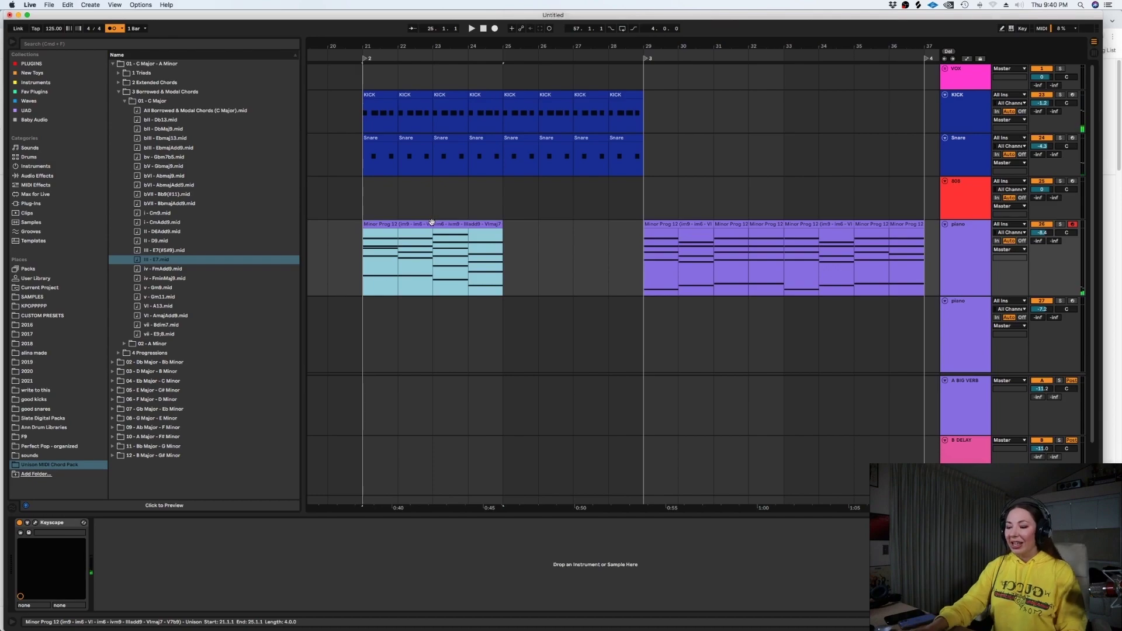
key("super+d")
left_click(656, 224)
key("minus")
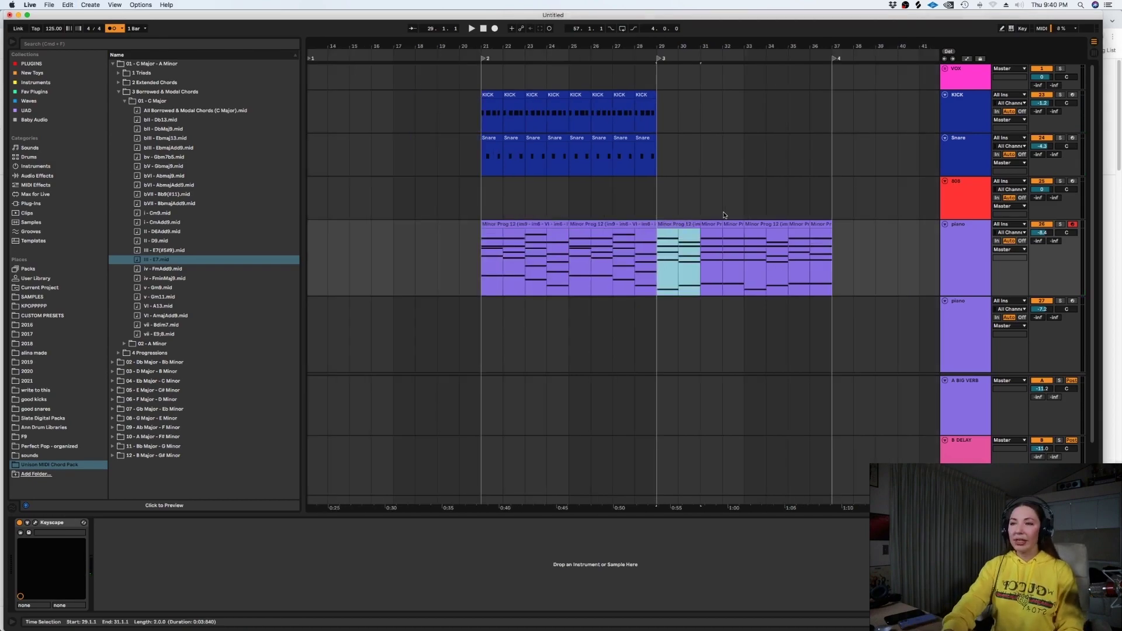
left_click(820, 225, "shift")
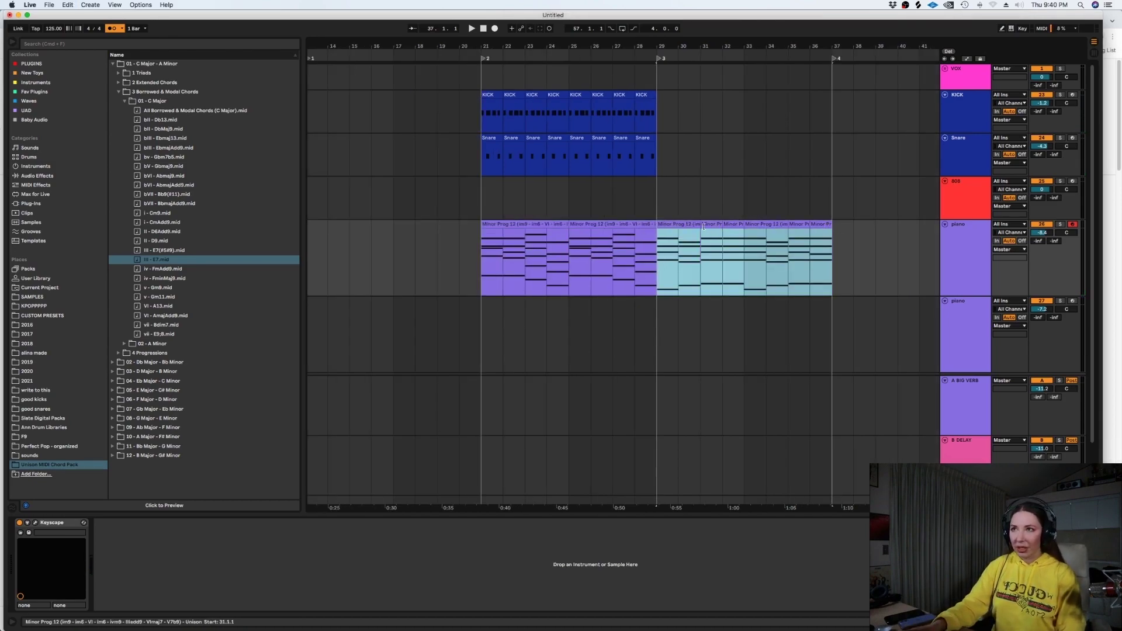
left_click_drag(676, 225, 806, 226)
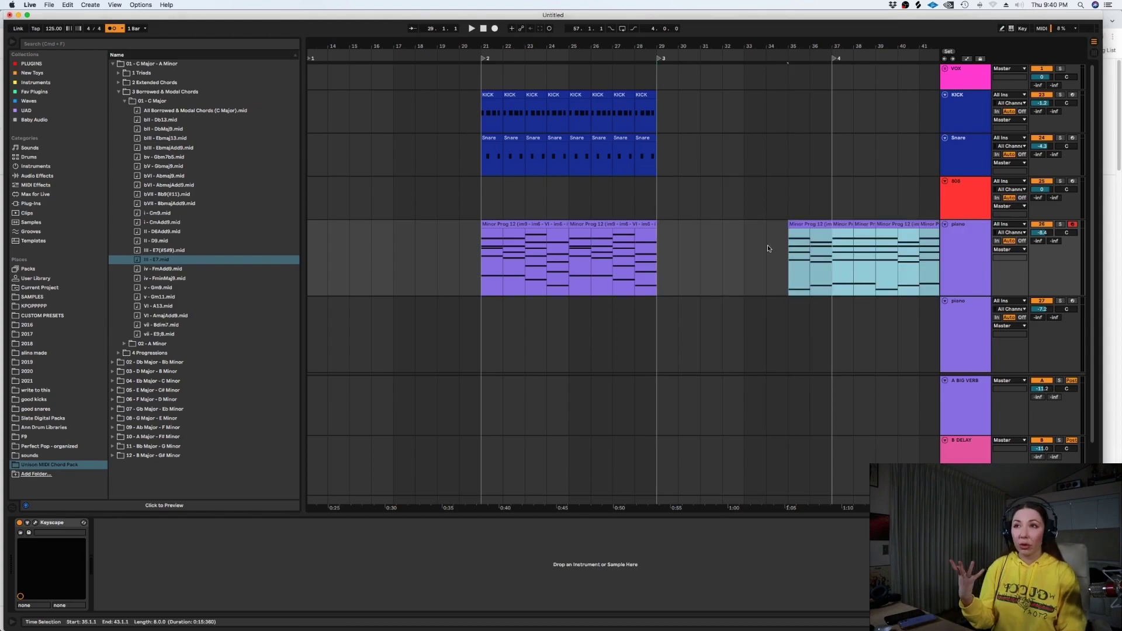
left_click(642, 262)
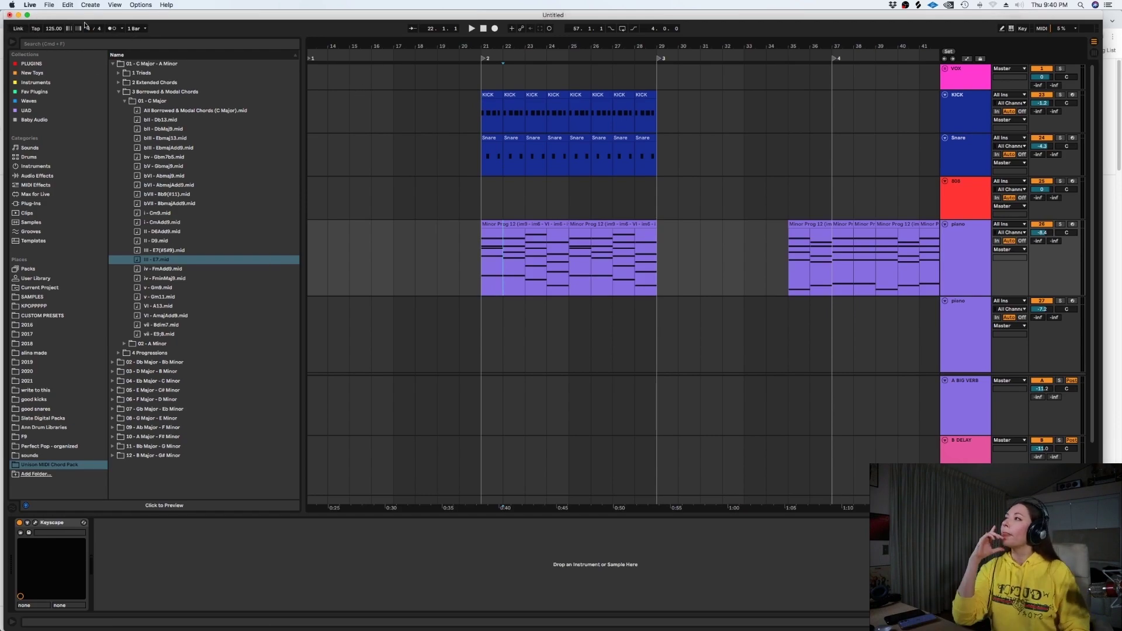
Search the whole browser for "ar", add Arpeggiator before Keyscape on the first piano track and play the chords through it
left_click(72, 45)
type("ar")
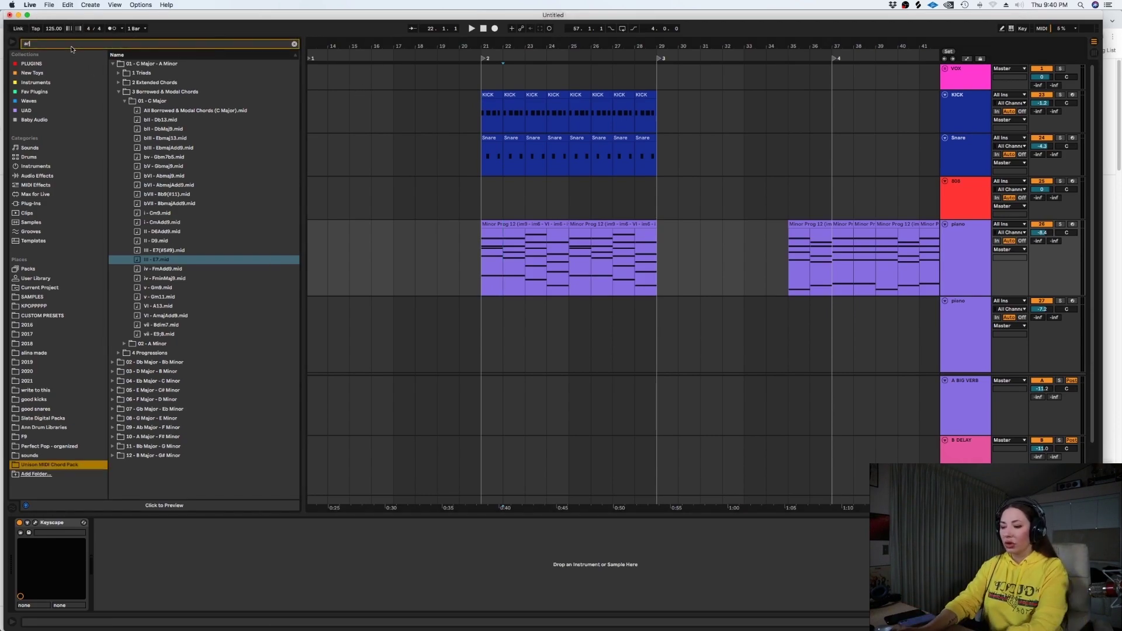
left_click(50, 250)
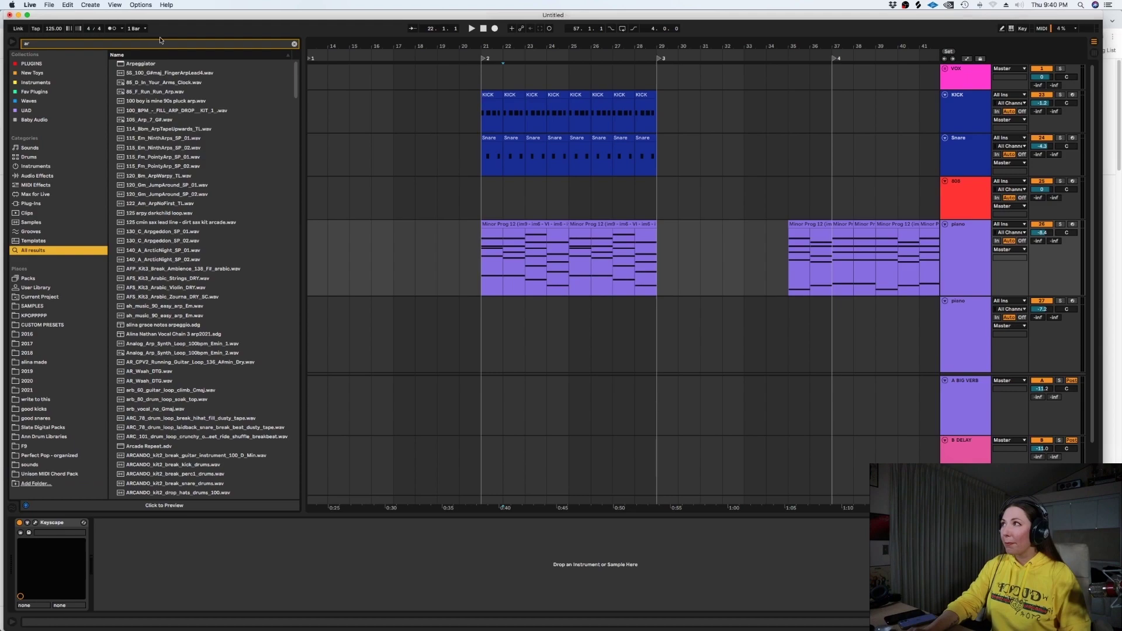
left_click_drag(578, 267, 577, 268)
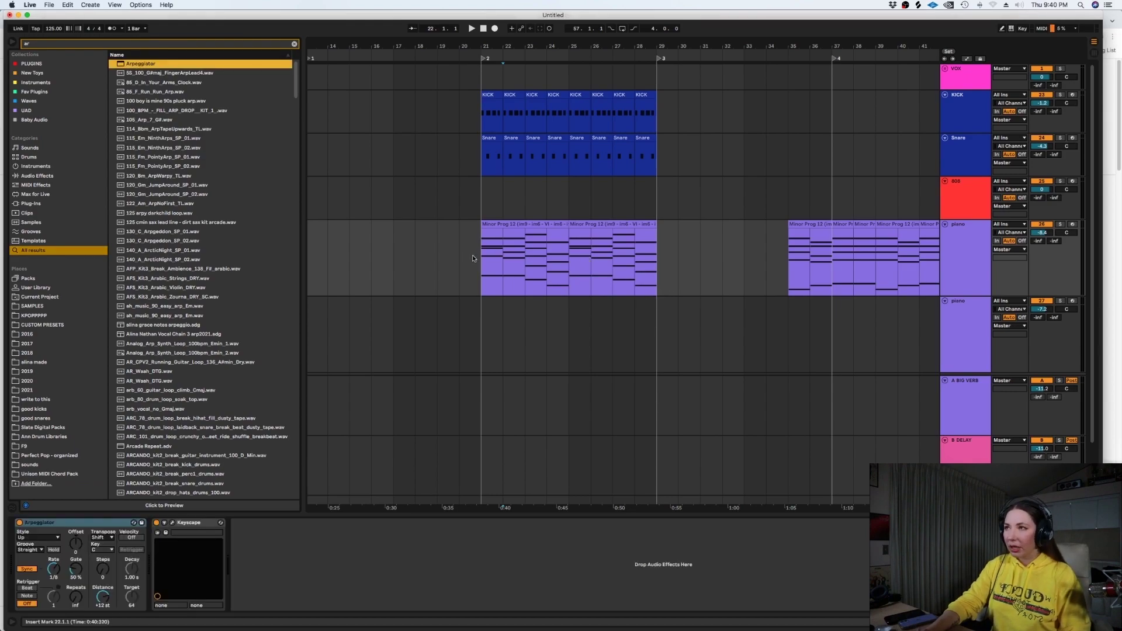
key("space")
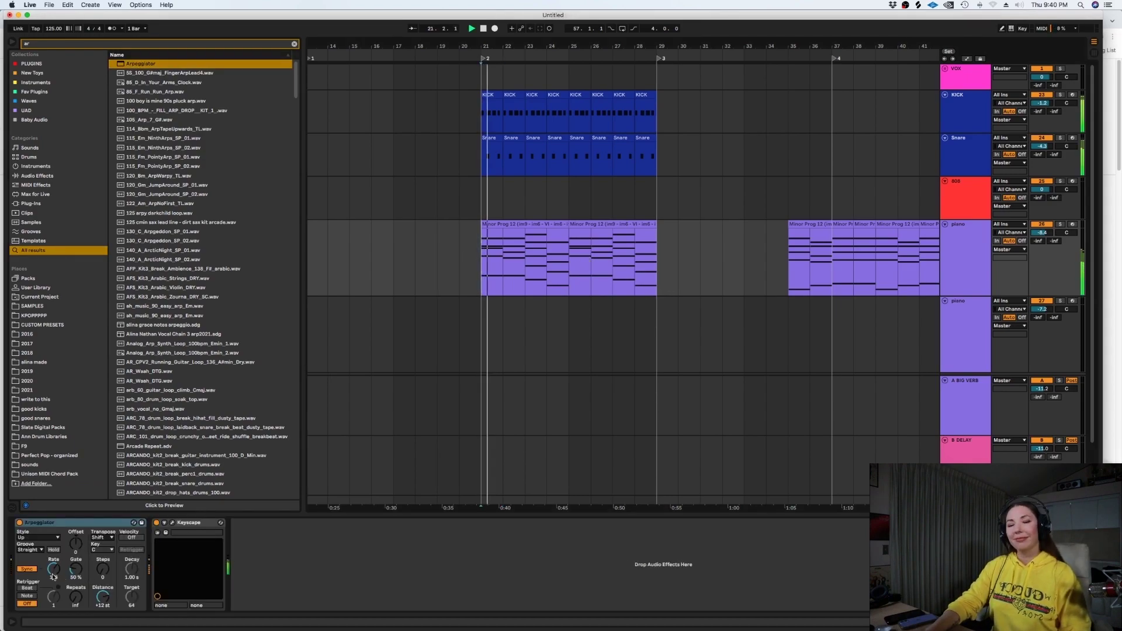
left_click_drag(53, 572, 53, 572)
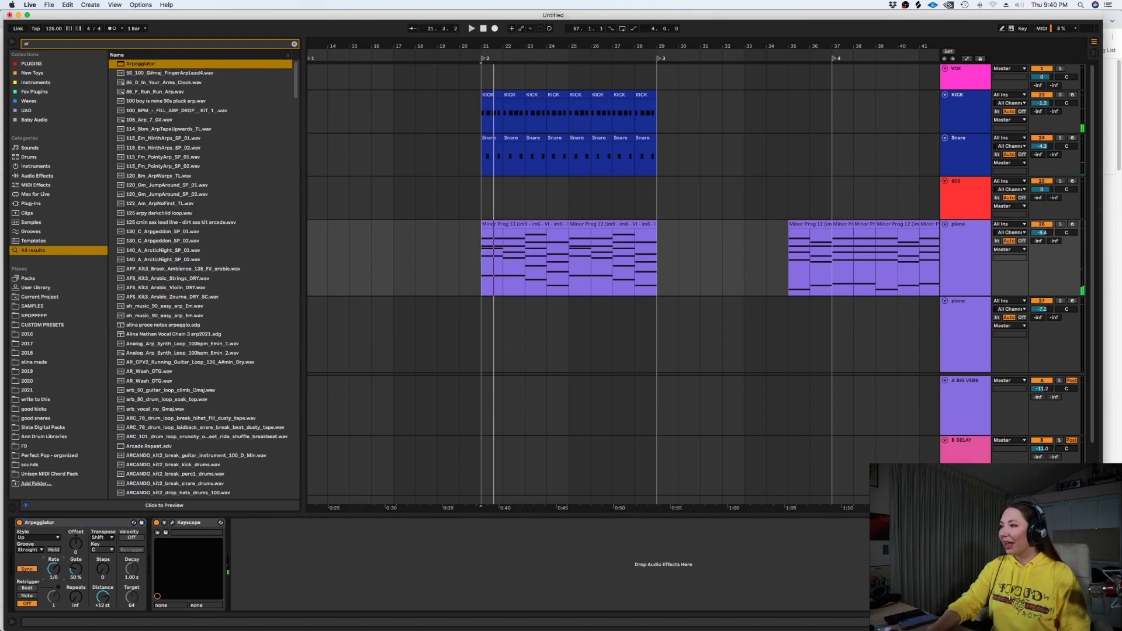
Search the browser for "diva" and load Diva in place of Keyscape on the arpeggiated piano track
left_click(292, 44)
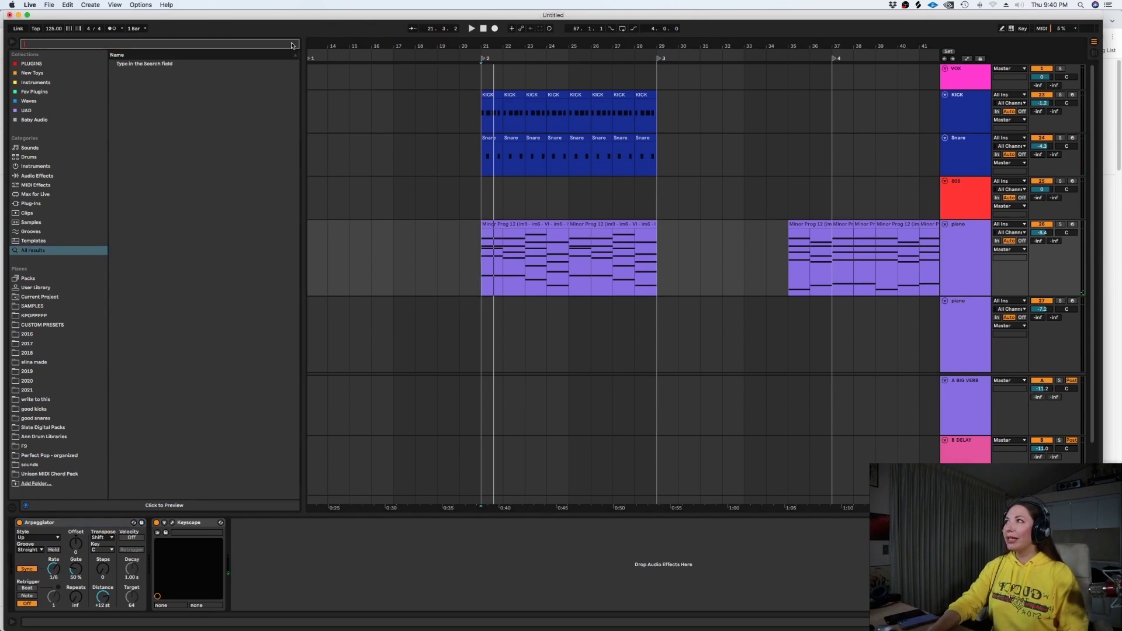
type("diva")
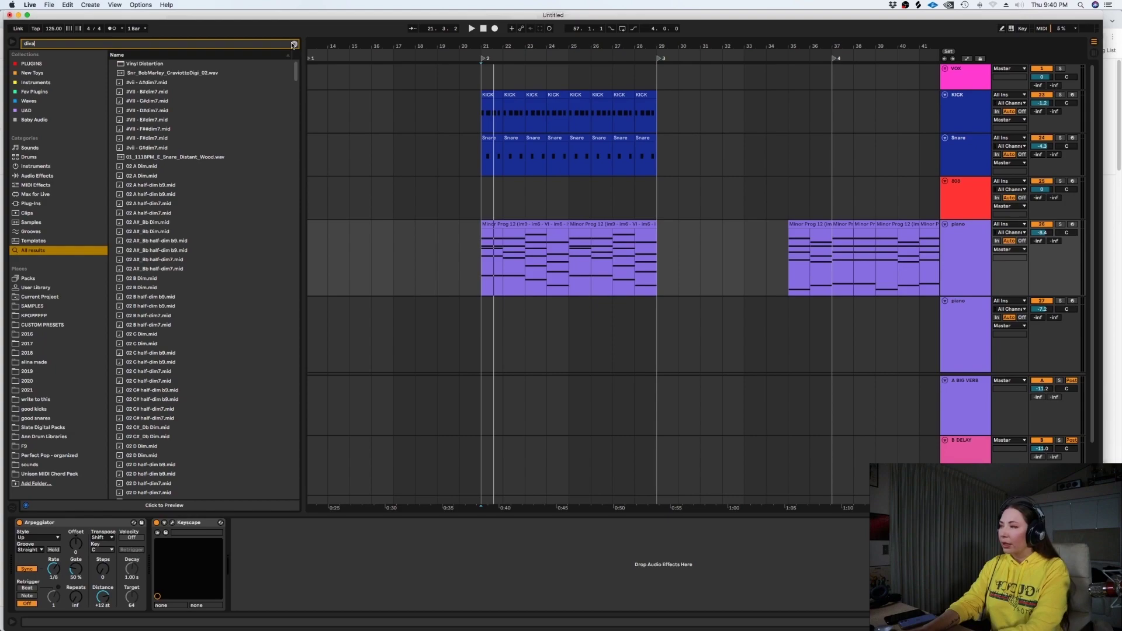
left_click_drag(130, 92, 427, 203)
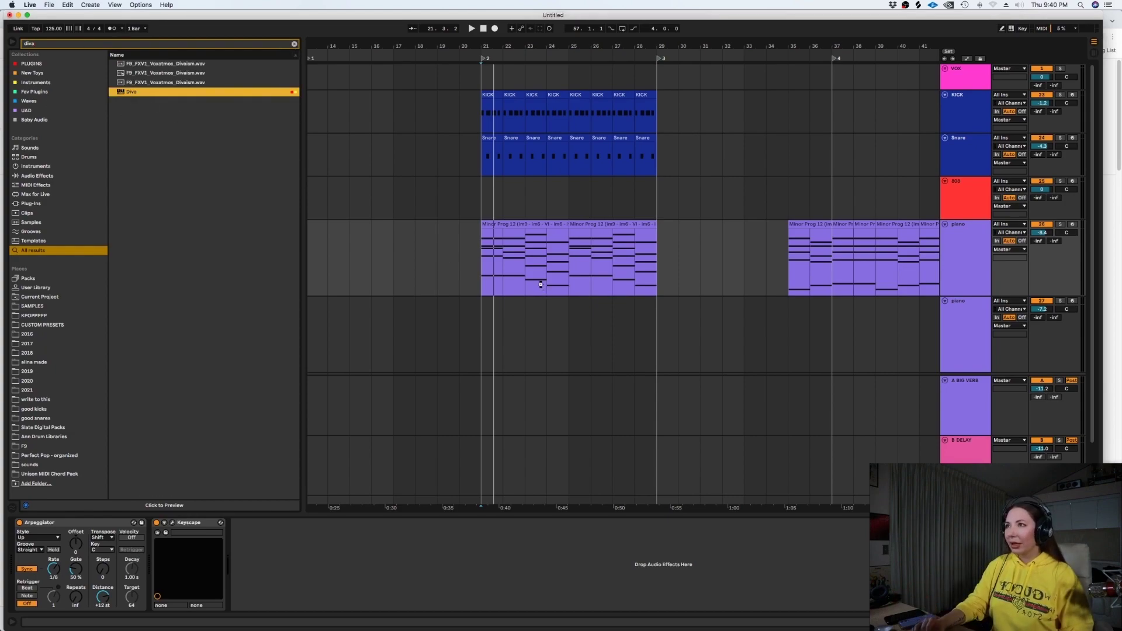
left_click_drag(530, 285, 484, 276)
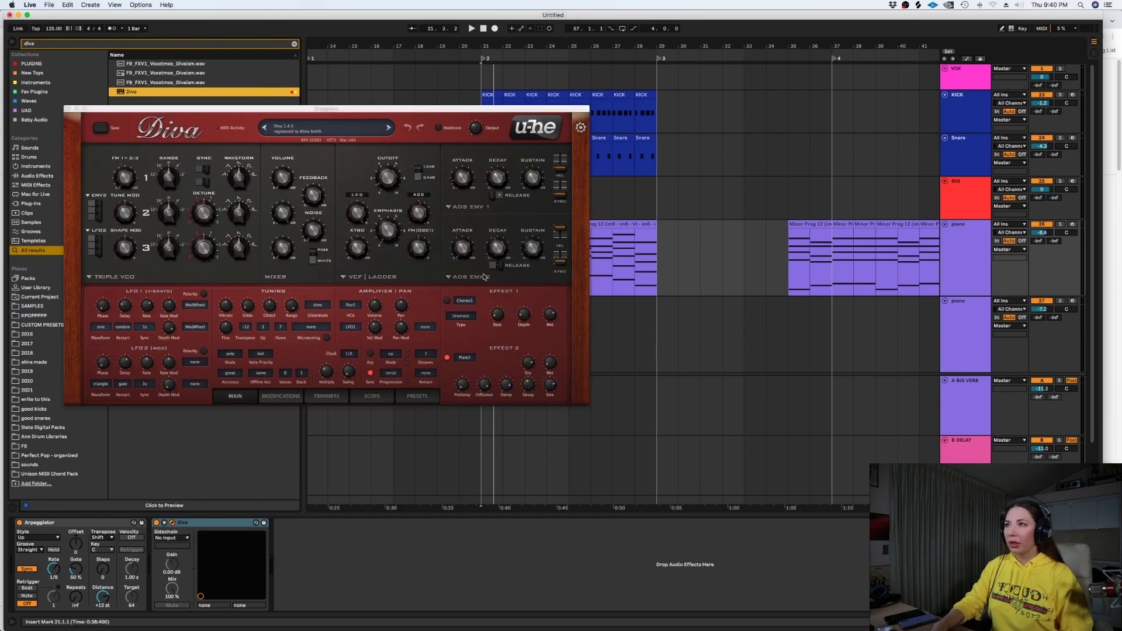
Show Diva's saved "pluck" preset search and audition PL - Rapture and PLUCK - Lost Kingdom during playback
left_click(416, 397)
left_click(115, 367)
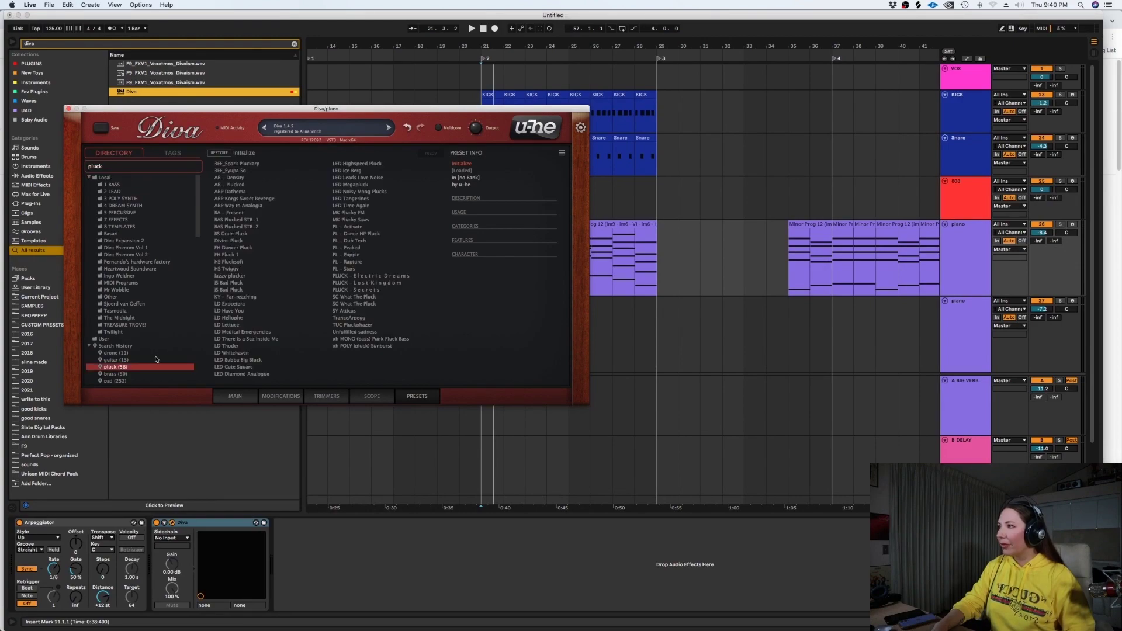
left_click(281, 257)
key("space")
left_click(352, 263)
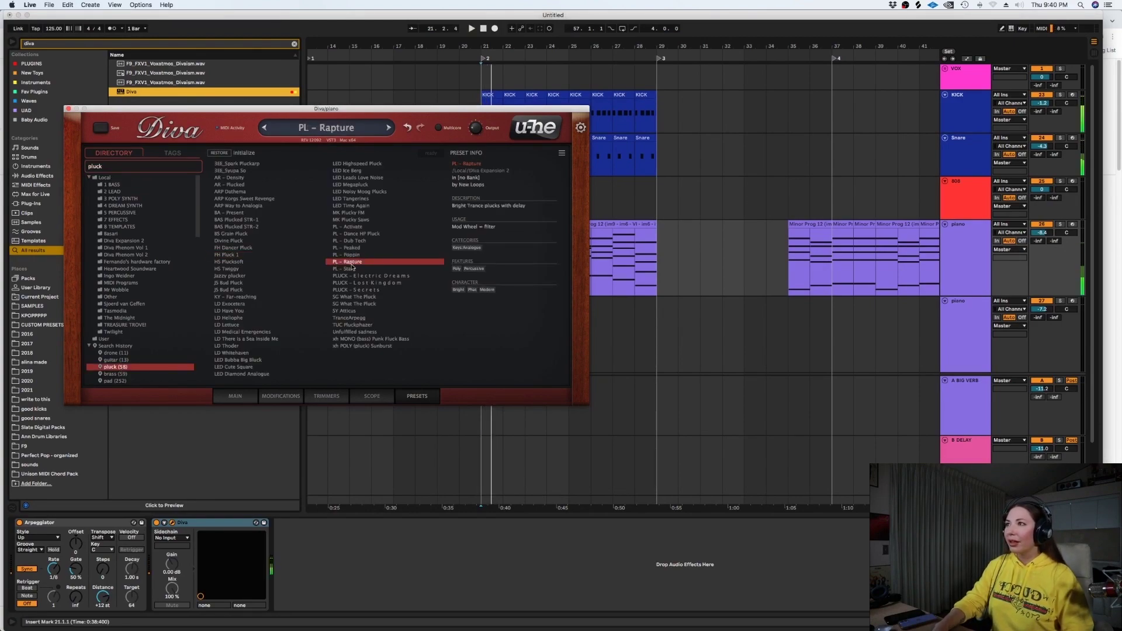
left_click(385, 283)
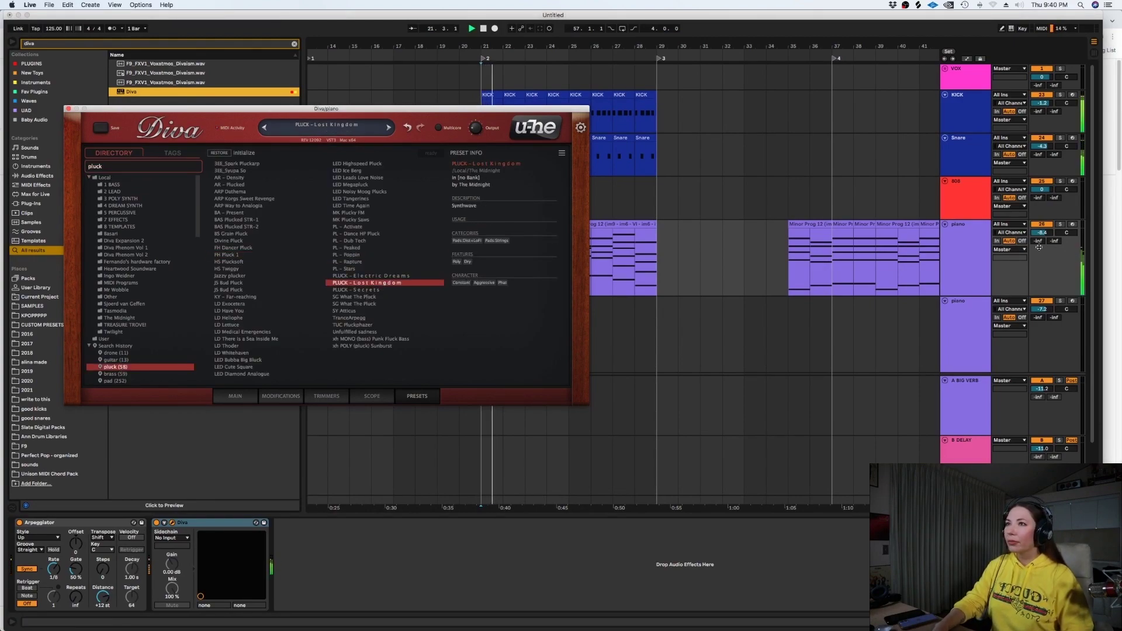
Load the SG What The Pluck preset and raise the Diva track's volume to -0.2 dB
left_click_drag(1040, 233, 1039, 222)
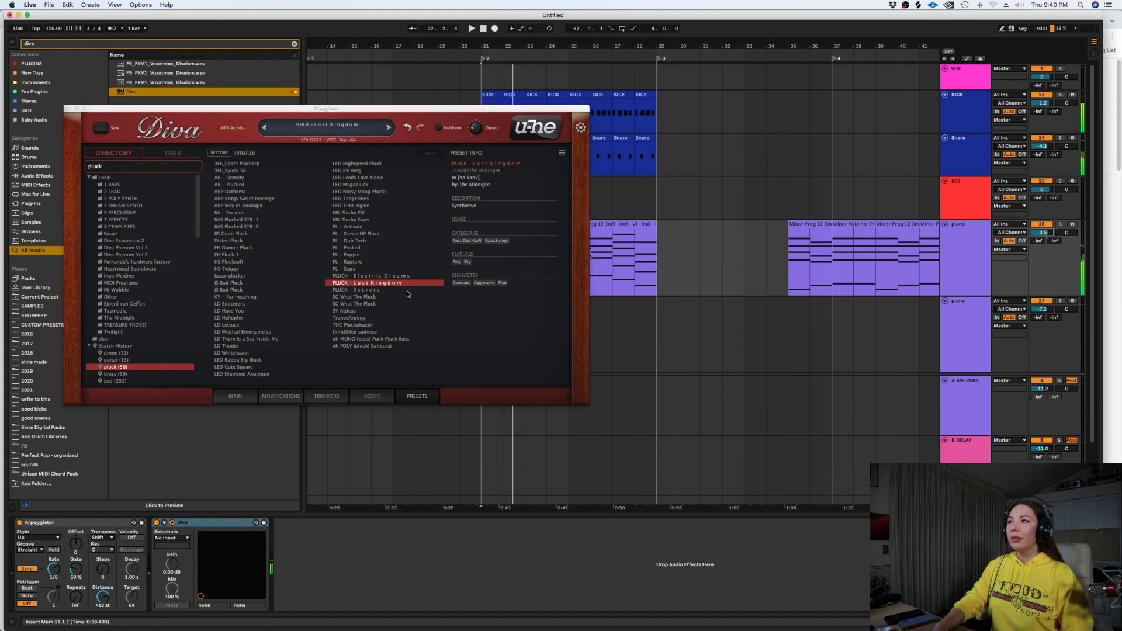
left_click(380, 297)
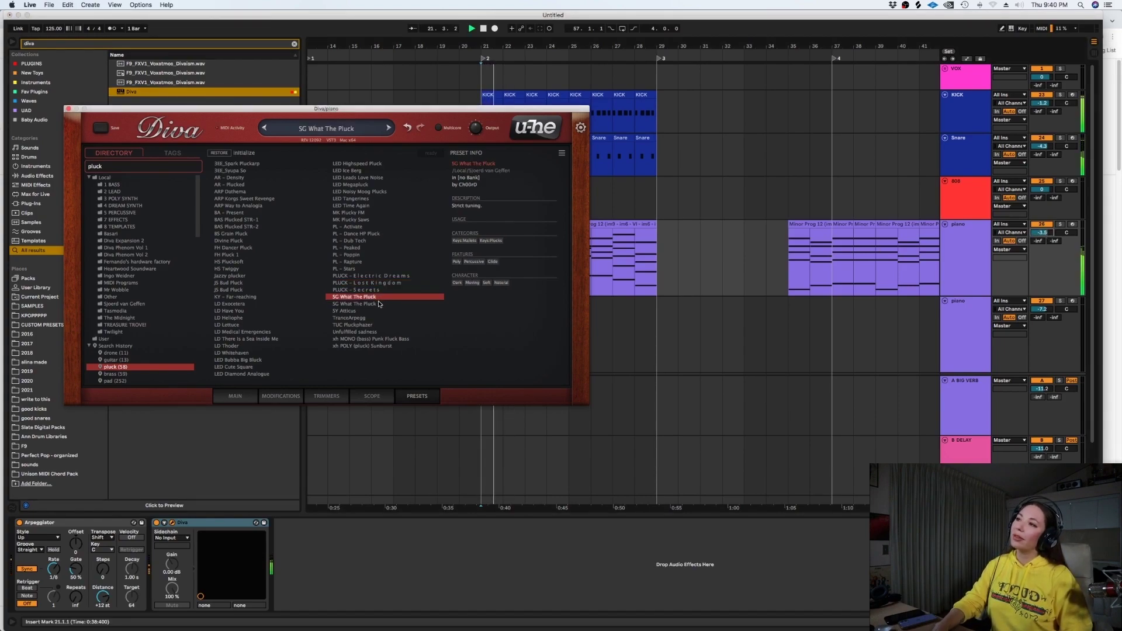
left_click_drag(1045, 234, 1045, 227)
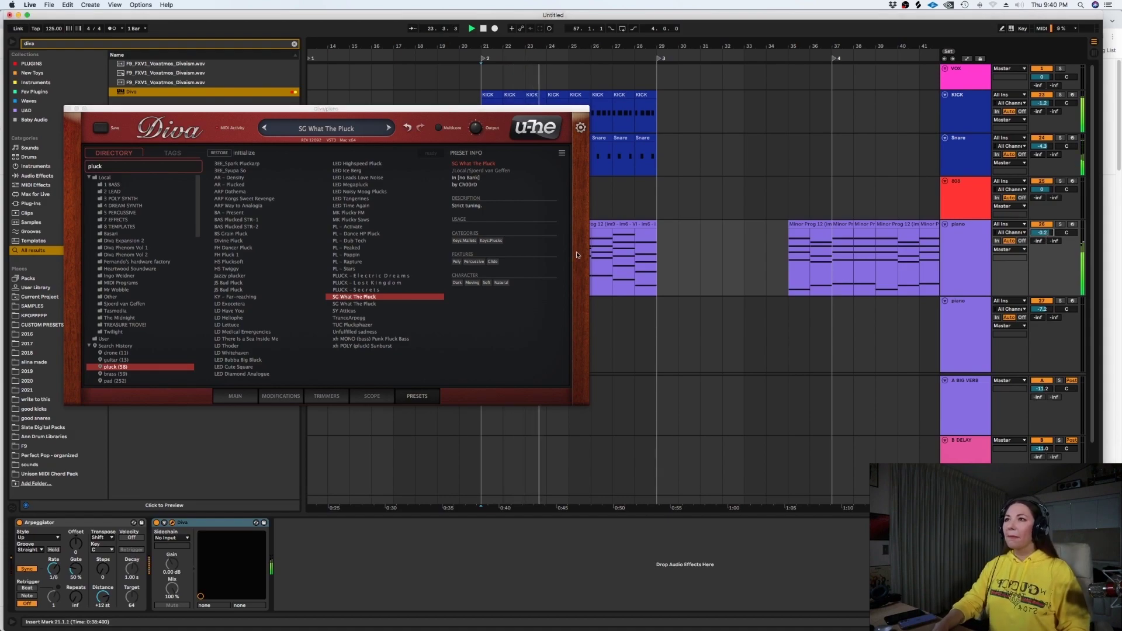
Audition the PL - Dub Tech preset and load MK Plucky FM in Diva
left_click(473, 125)
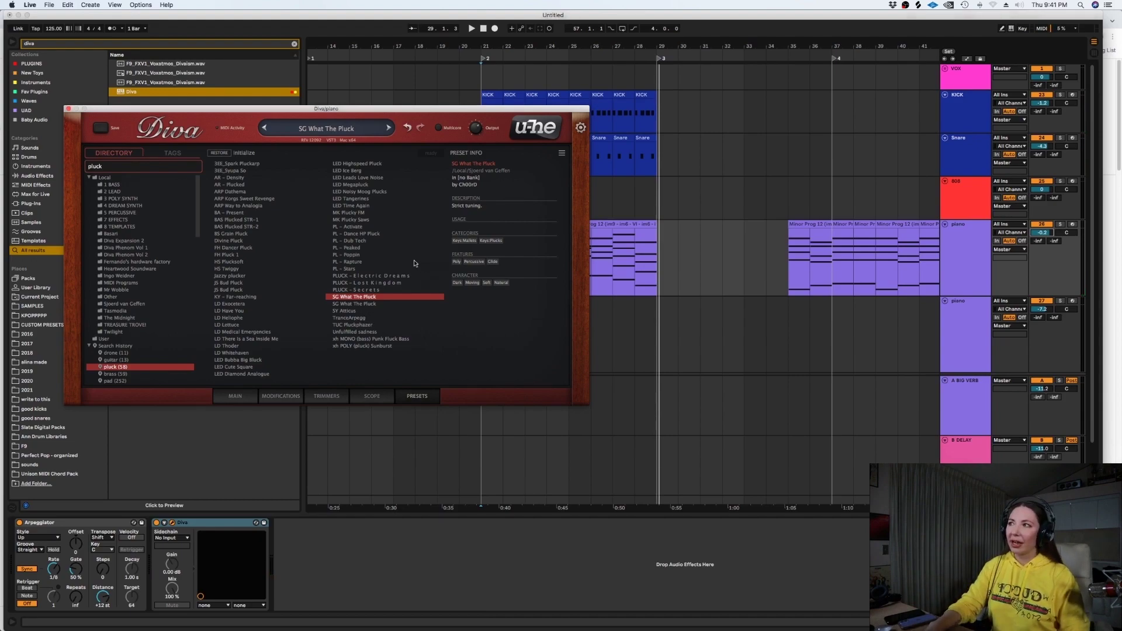
left_click(386, 241)
left_click(374, 214)
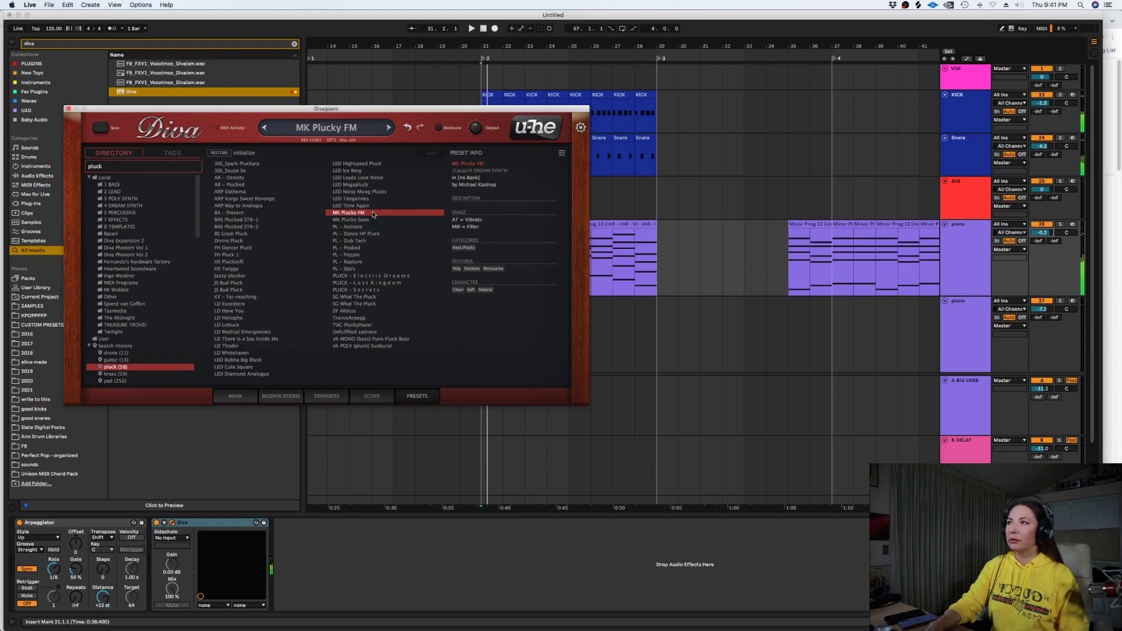
Load the LED Megapluck preset in Diva and set the Arpeggiator's style to Chord Trigger
left_click(361, 185)
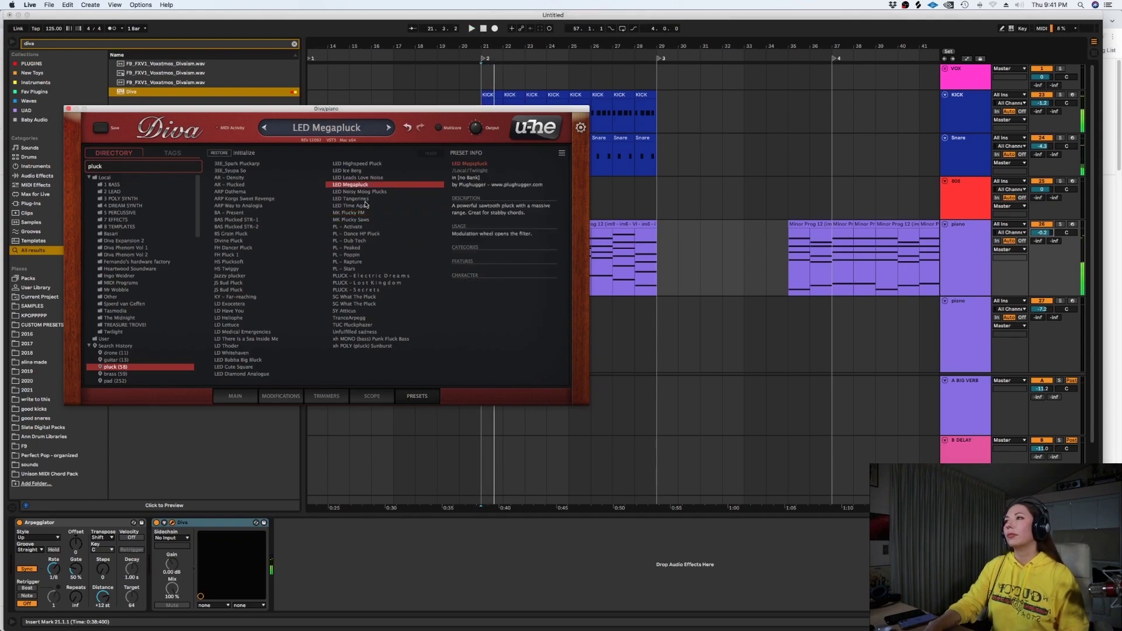
left_click(45, 536)
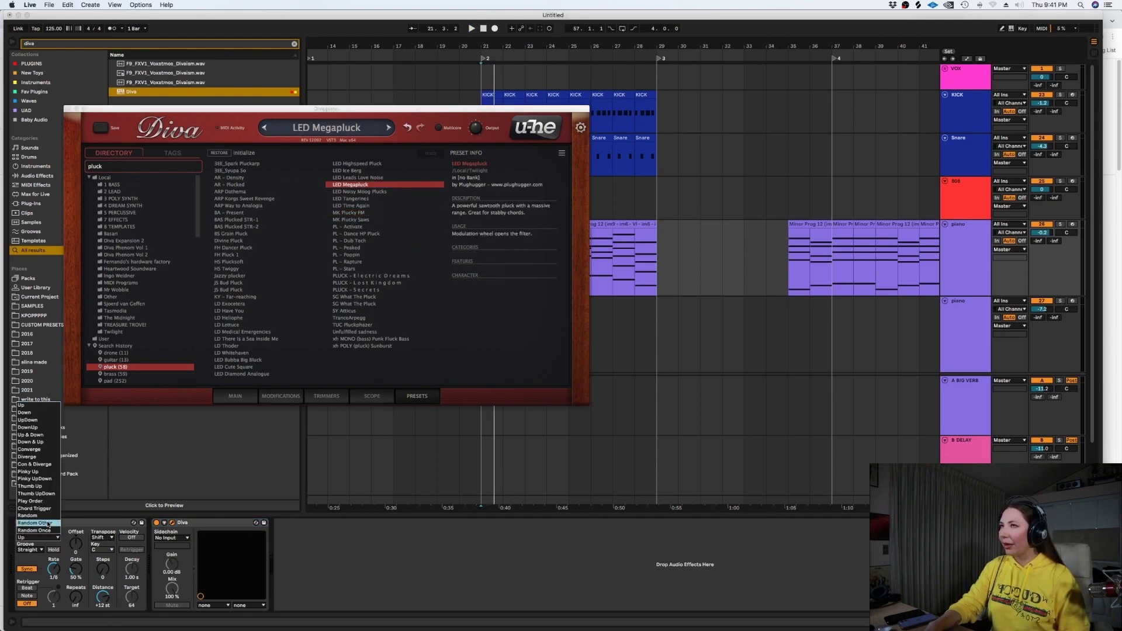
left_click(43, 513)
key("space")
key("space")
Audition the LED Time Again, LD There Is a Sea Inside Me, JS Bud Pluck and LD Exocetera presets during playback
left_click(363, 207)
key("space")
key("space")
left_click(263, 339)
key("space")
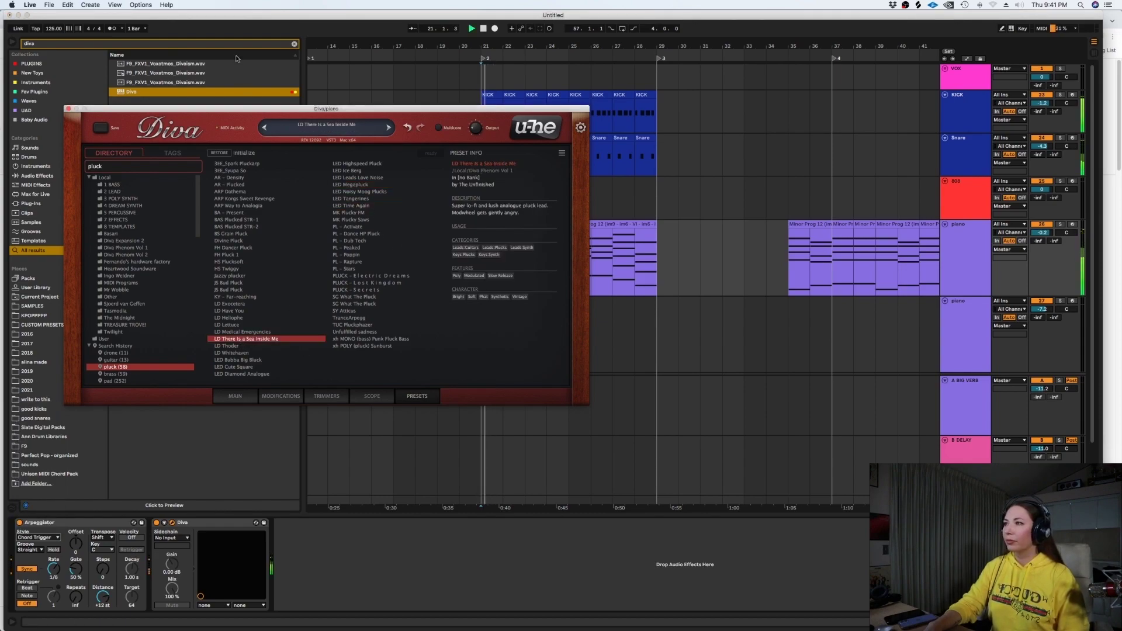
left_click(244, 283)
key("space")
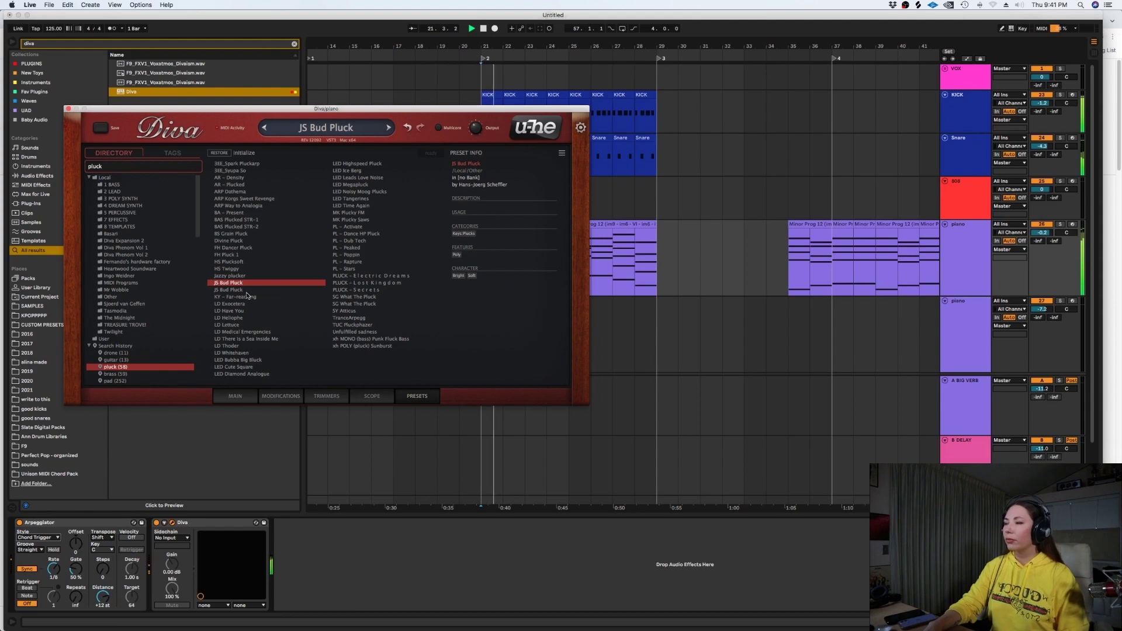
left_click(234, 304)
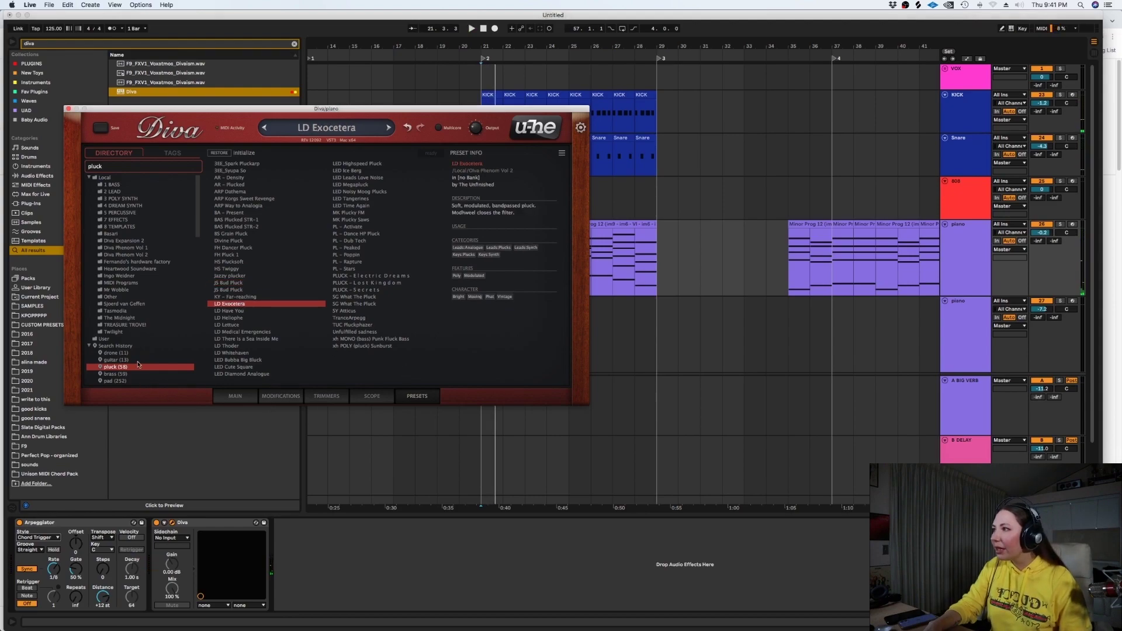
Audition PL - Dance HP Pluck, load HS Plucksoft in Diva and lower the track's volume to -6.4 dB
key("Return")
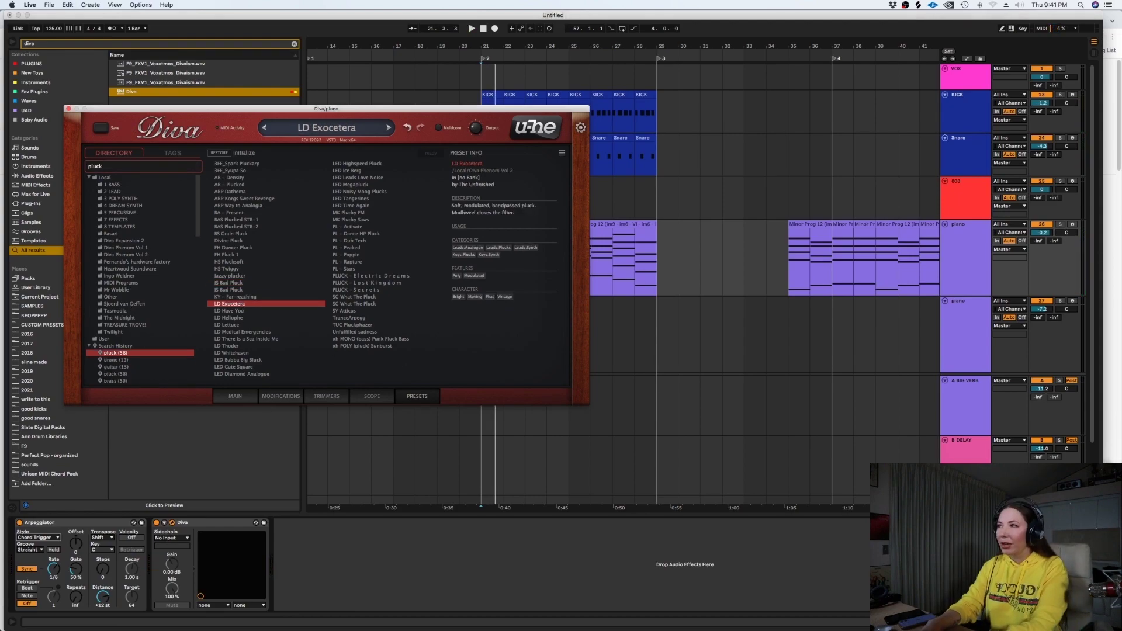
left_click(372, 234)
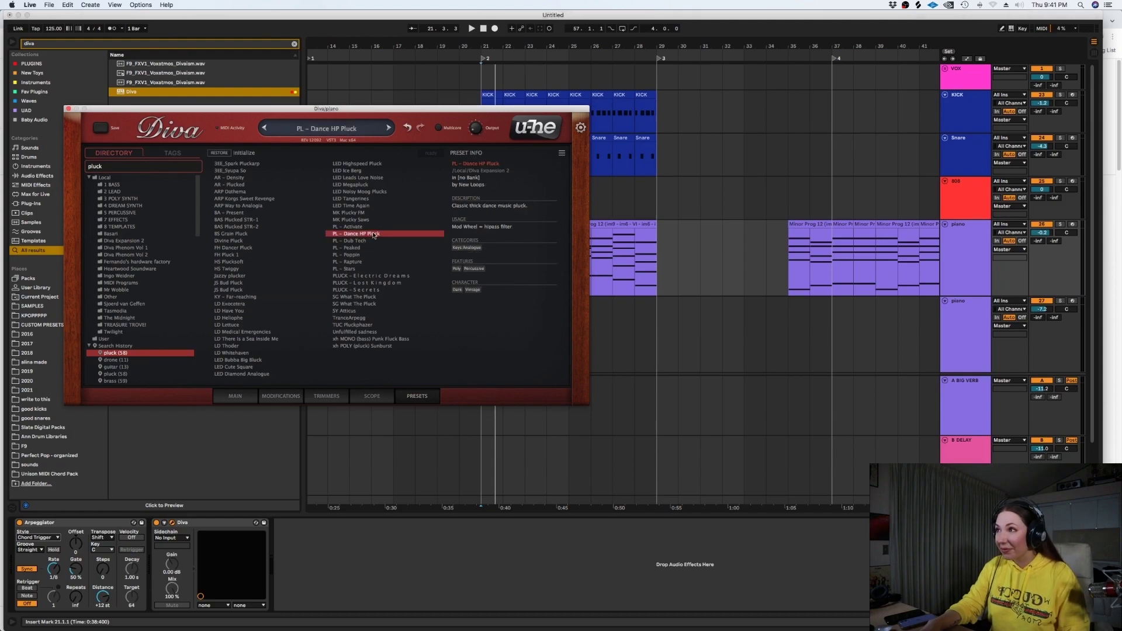
key("space")
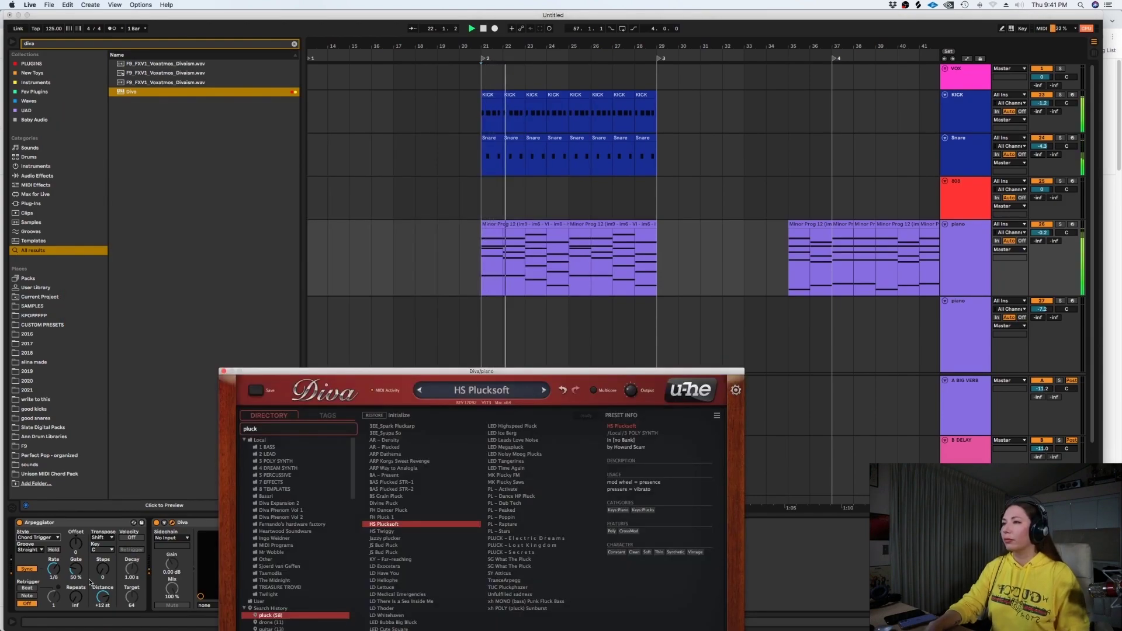
left_click_drag(1042, 232, 1041, 252)
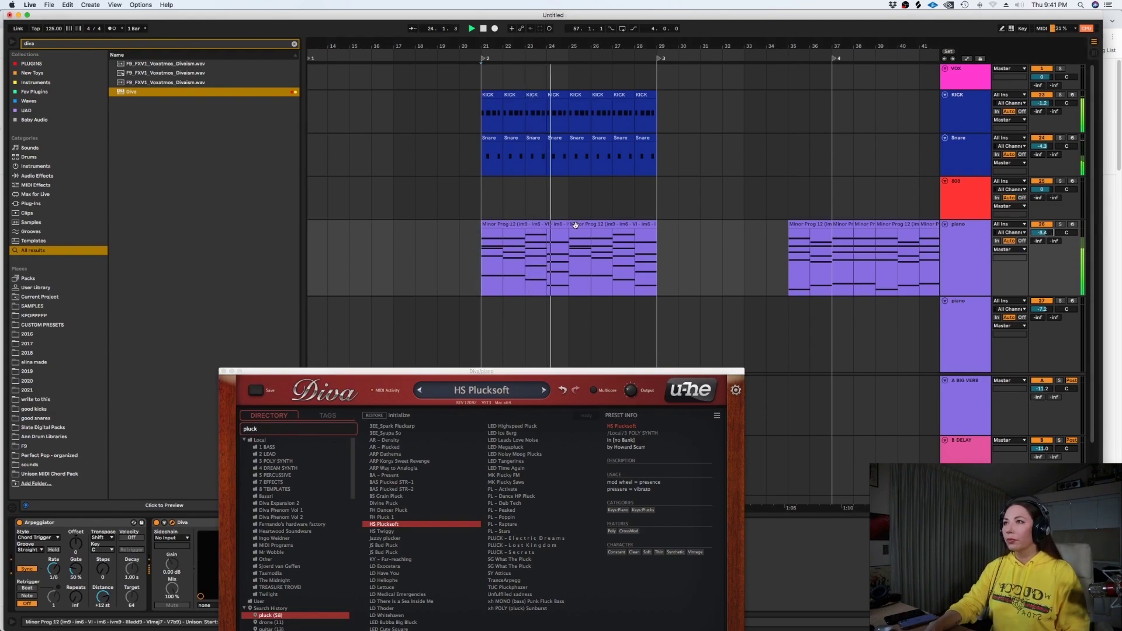
Transpose all notes of the chord clip between bars 21 and 29 up one octave
left_click_drag(576, 225, 450, 229)
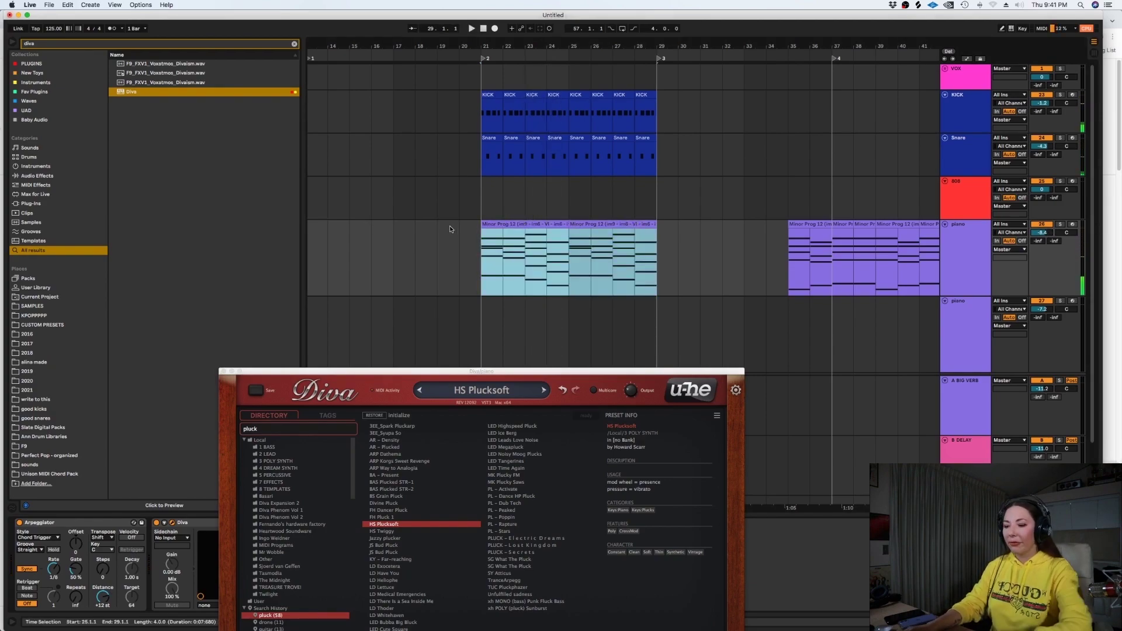
double_click(519, 226)
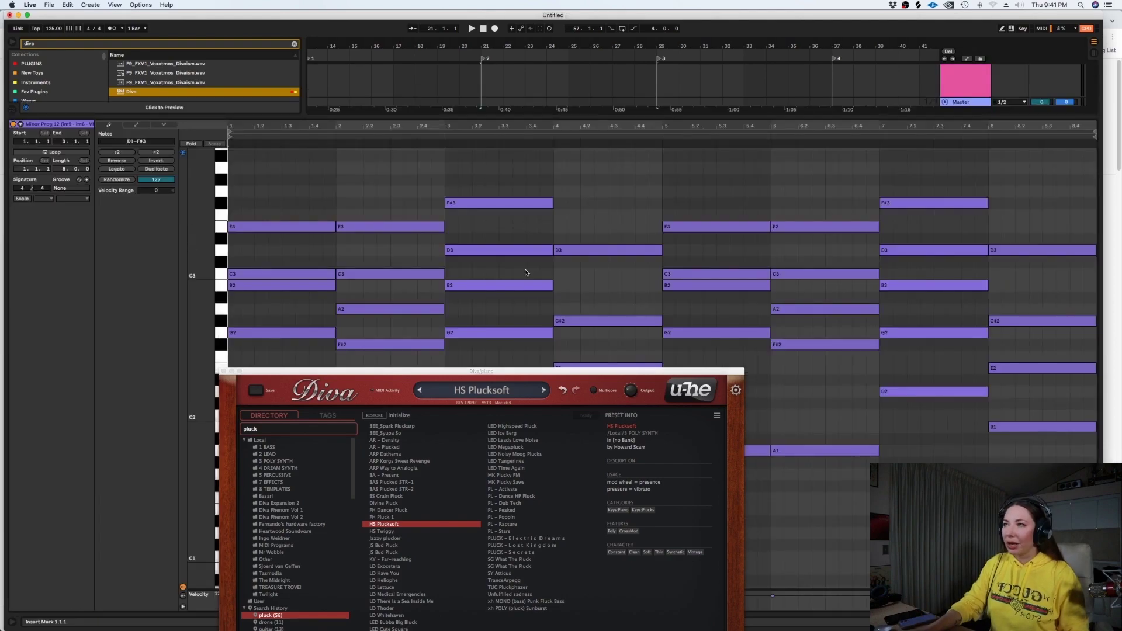
key("super+a")
key("shift+Up")
key("shift+Tab")
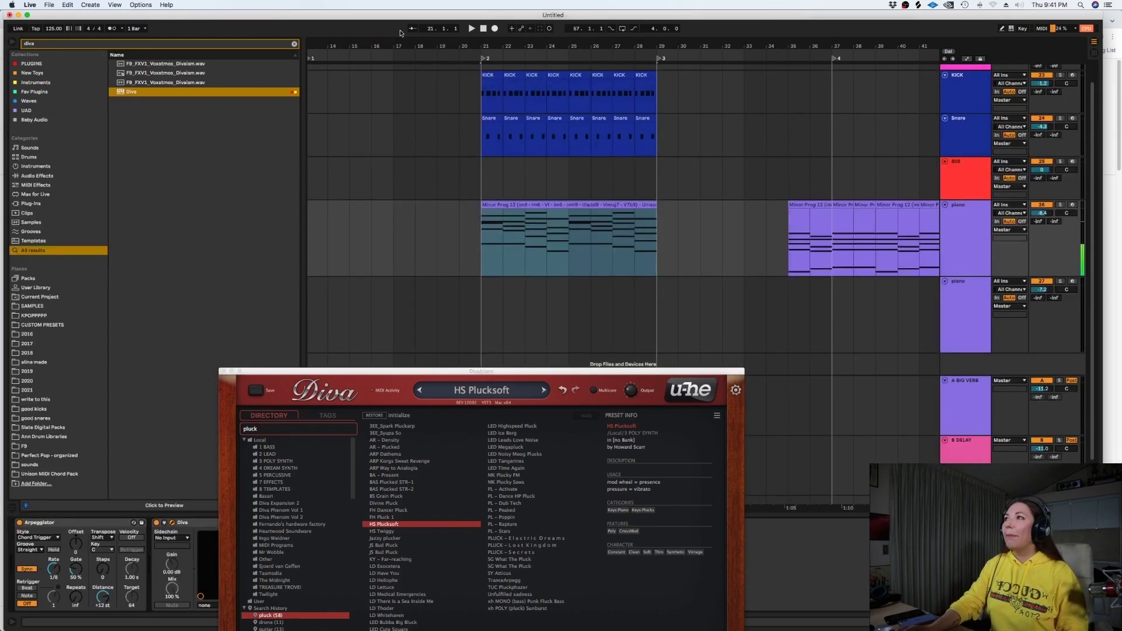
Search the browser for "pumper", add OneKnob Pumper Stereo to the Diva piano track and close the Diva window
left_click(295, 45)
type("pumper")
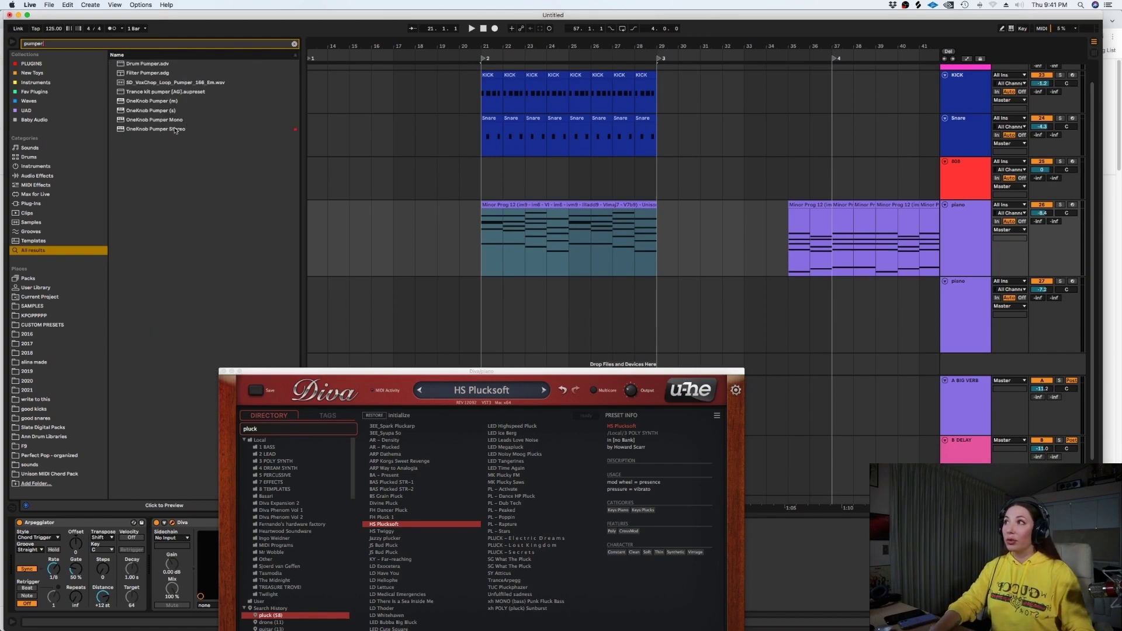
left_click_drag(174, 130, 591, 258)
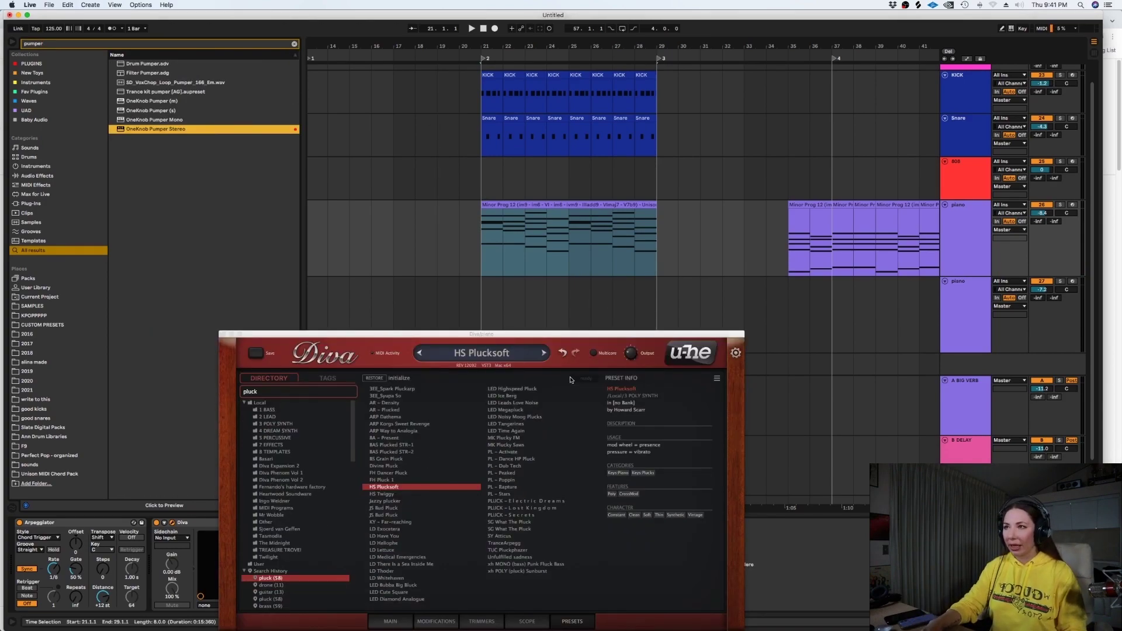
left_click(222, 335)
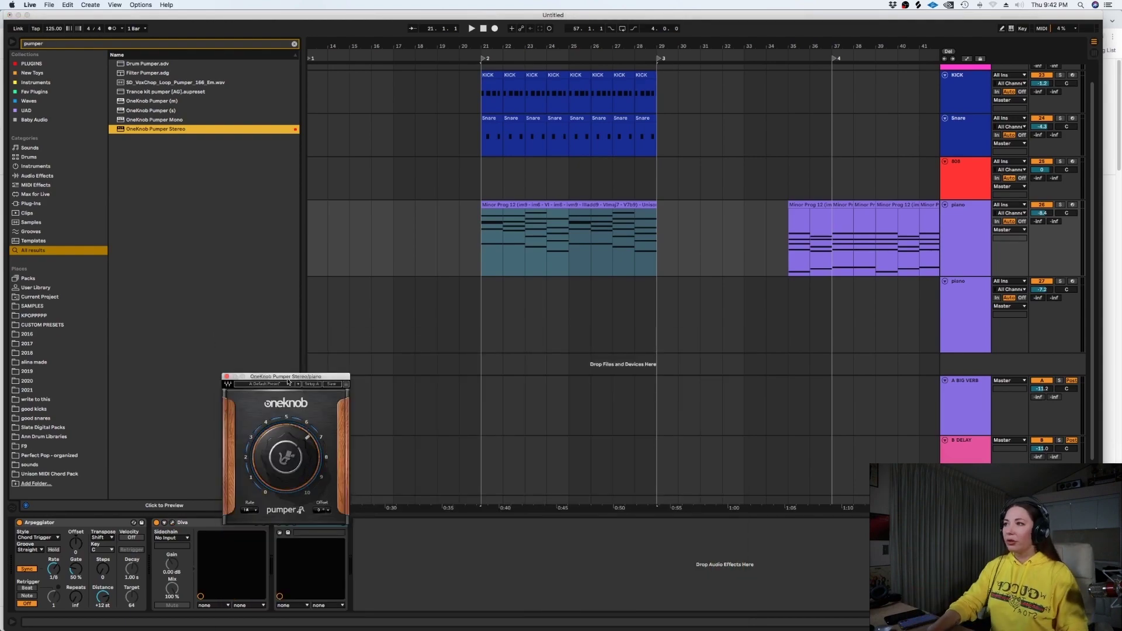
left_click_drag(288, 378, 595, 347)
Play the section from bar 21, raise the piano track's volume to about -3.4 dB and close the OneKnob Pumper window
left_click(481, 241)
key("space")
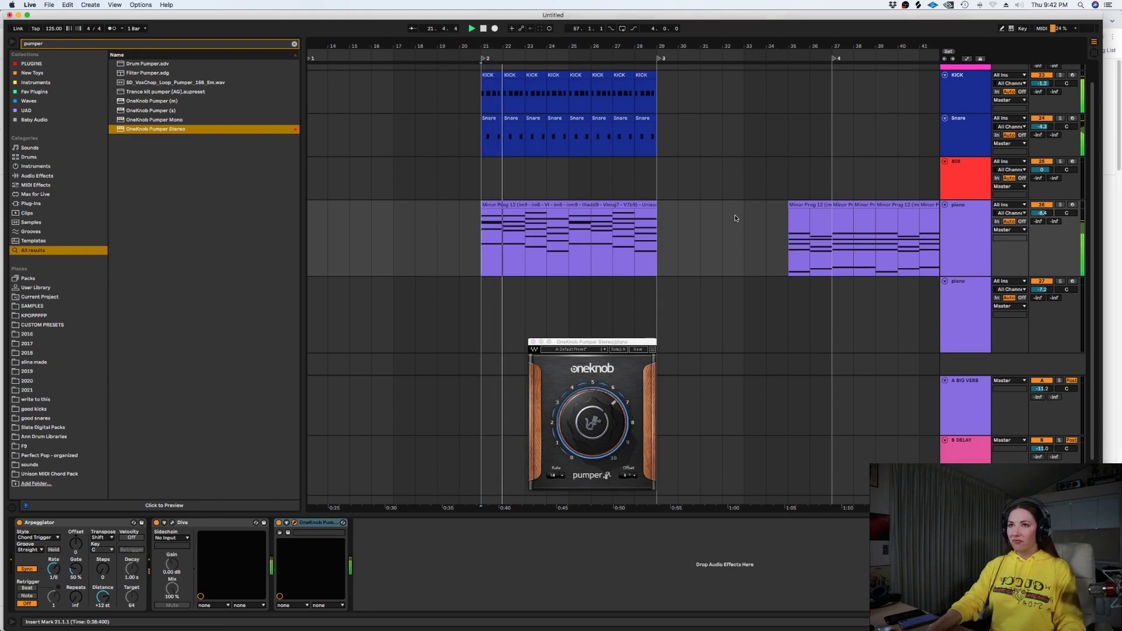
left_click_drag(1042, 214, 1041, 202)
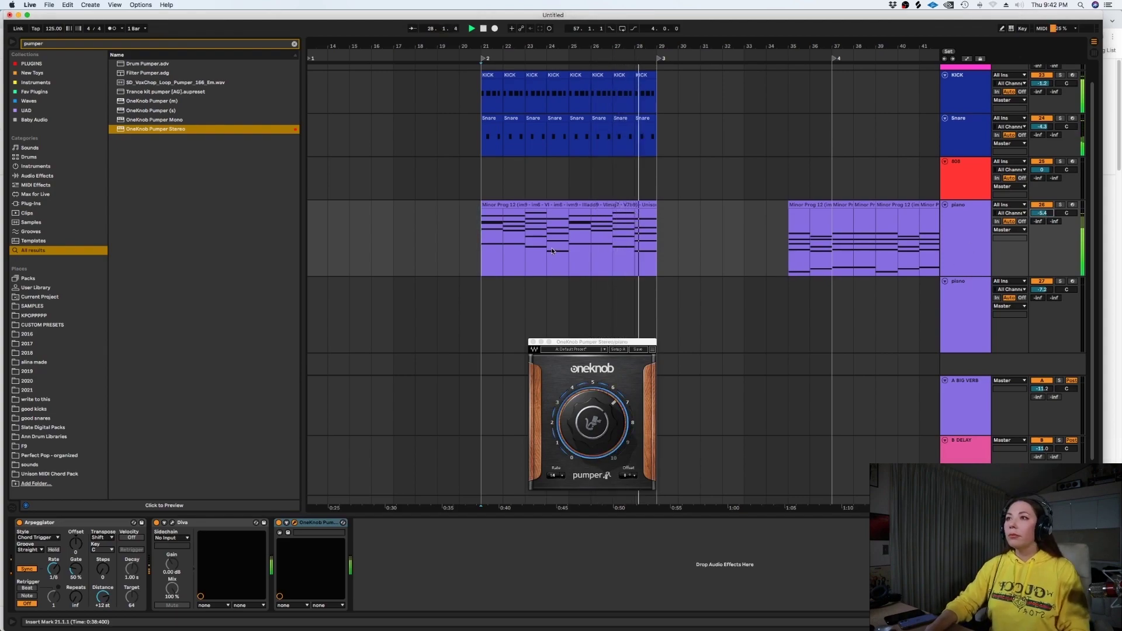
left_click(531, 342)
key("space")
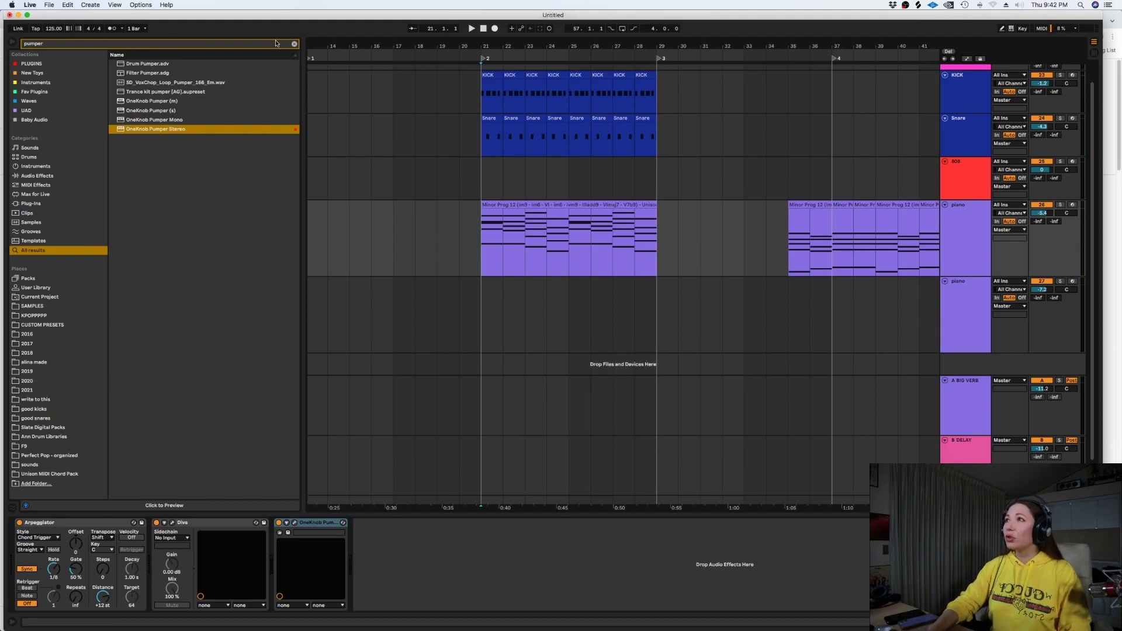
Search the PLUGINS collection for "eq" and insert Acon Digital Equalize 2 between Diva and OneKnob Pumper
left_click(294, 44)
type("eq")
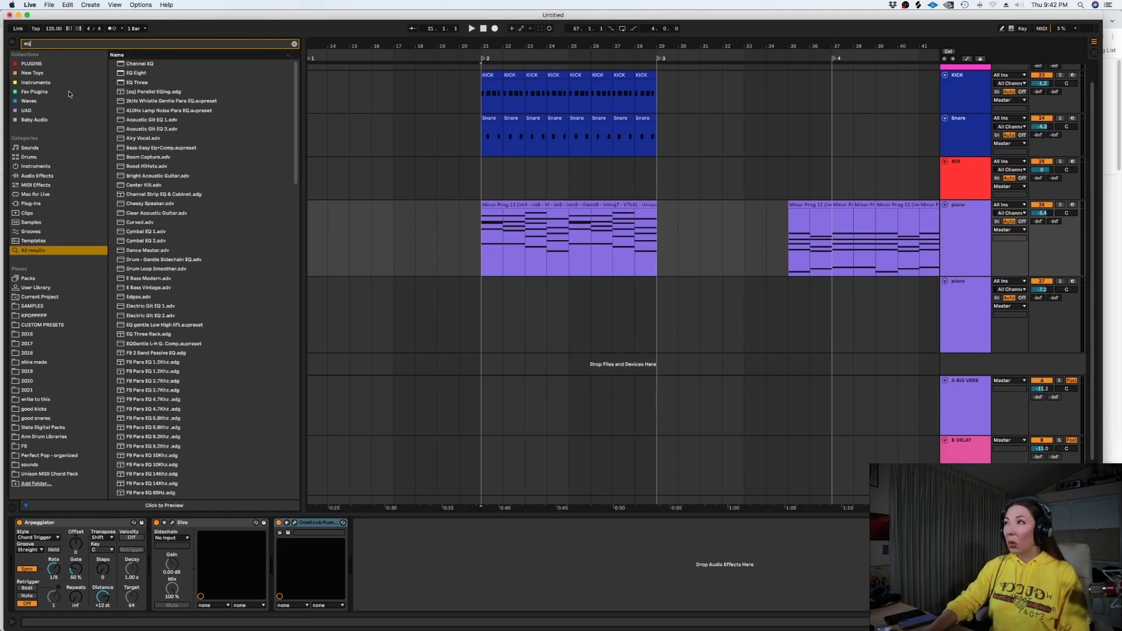
left_click(32, 63)
left_click_drag(141, 65, 310, 546)
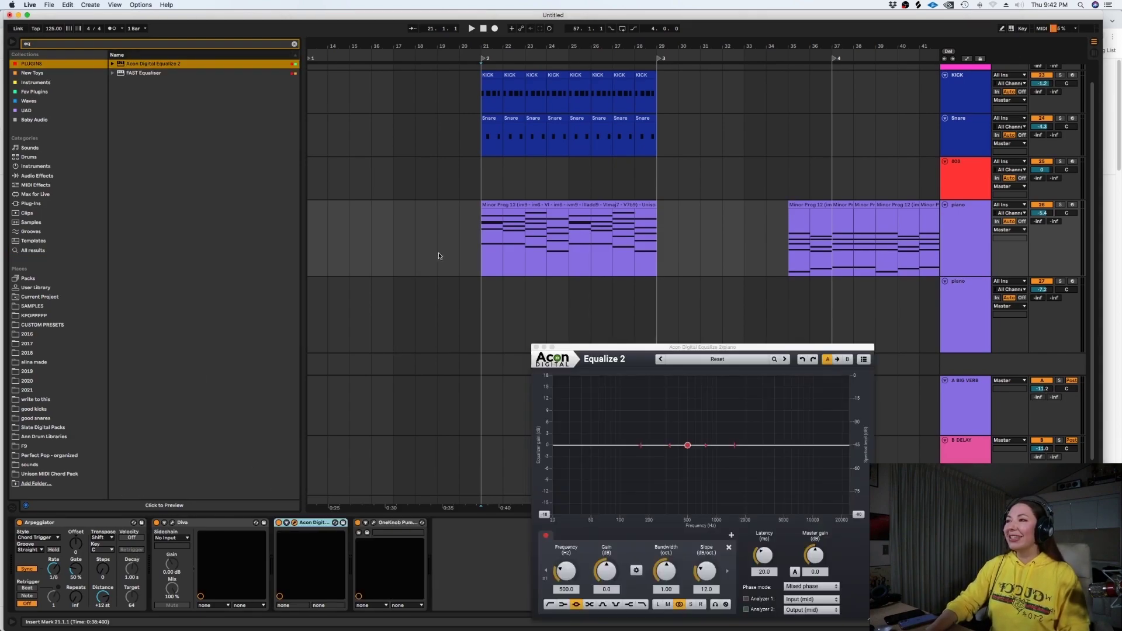
Add a high cut at about 5.1 kHz and a low cut at about 150 Hz in Equalize 2, and close its window
left_click_drag(851, 447, 785, 446)
key("space")
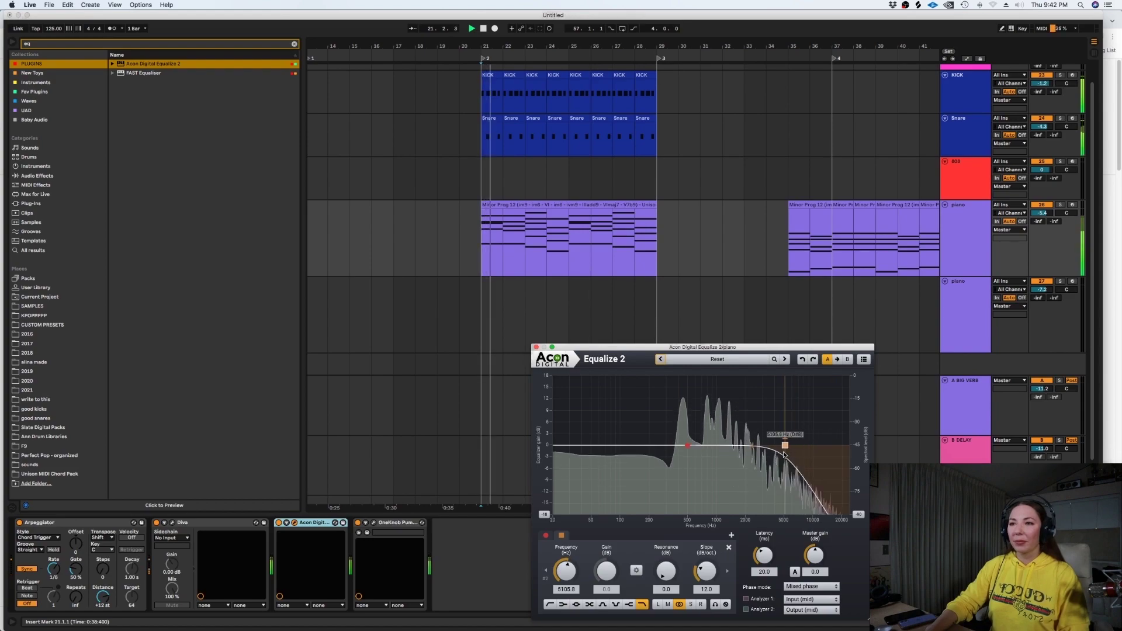
left_click_drag(553, 446, 603, 444)
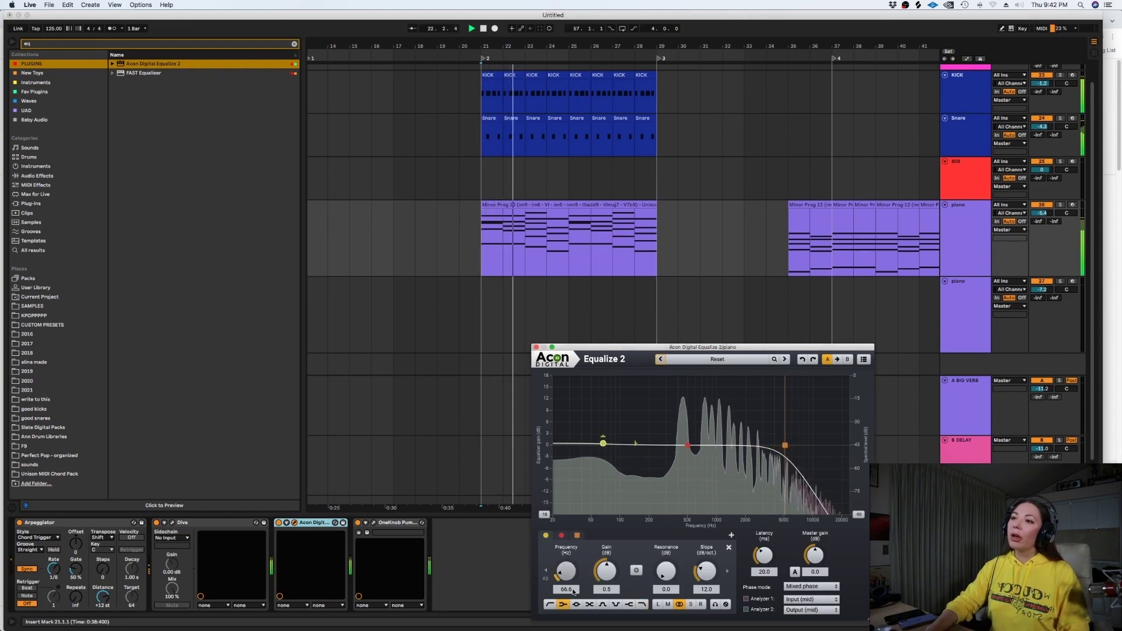
left_click(549, 604)
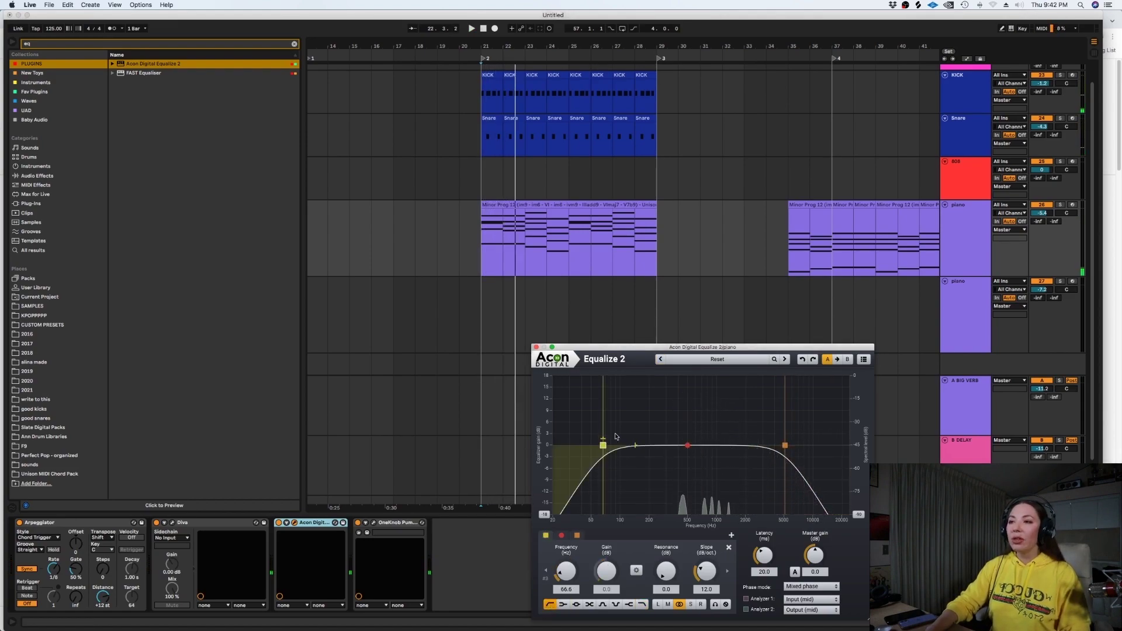
left_click_drag(603, 445, 637, 445)
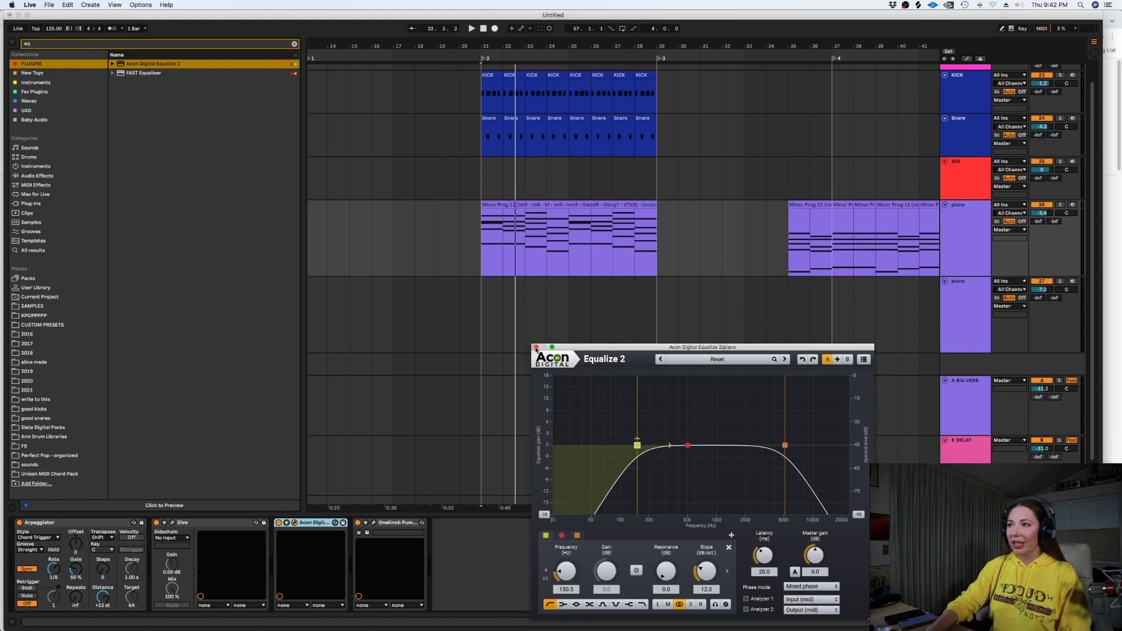
left_click(536, 347)
Search for "wow" and add Ghz Wow Control 3 after OneKnob Pumper on the piano track
left_click(295, 44)
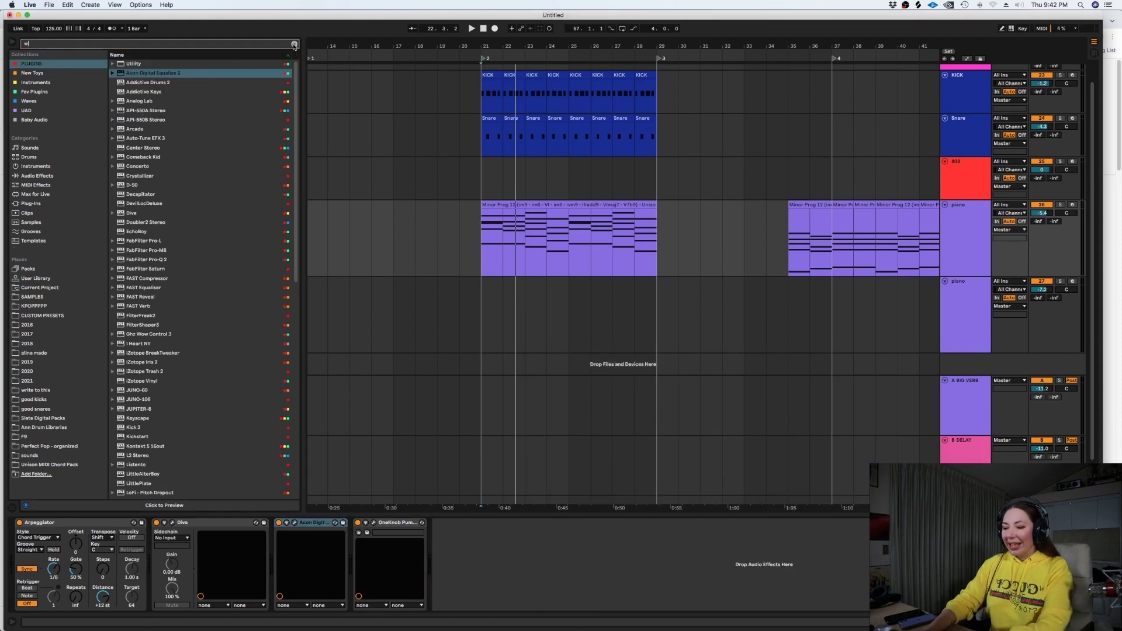
type("wow")
left_click_drag(146, 64, 205, 95)
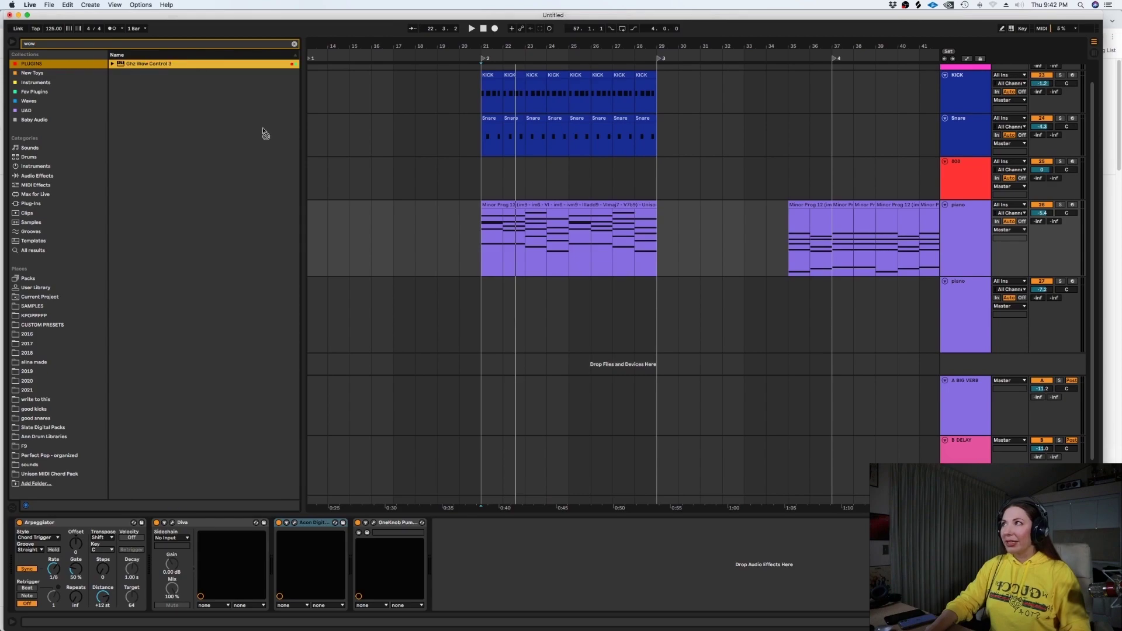
left_click_drag(448, 242, 449, 248)
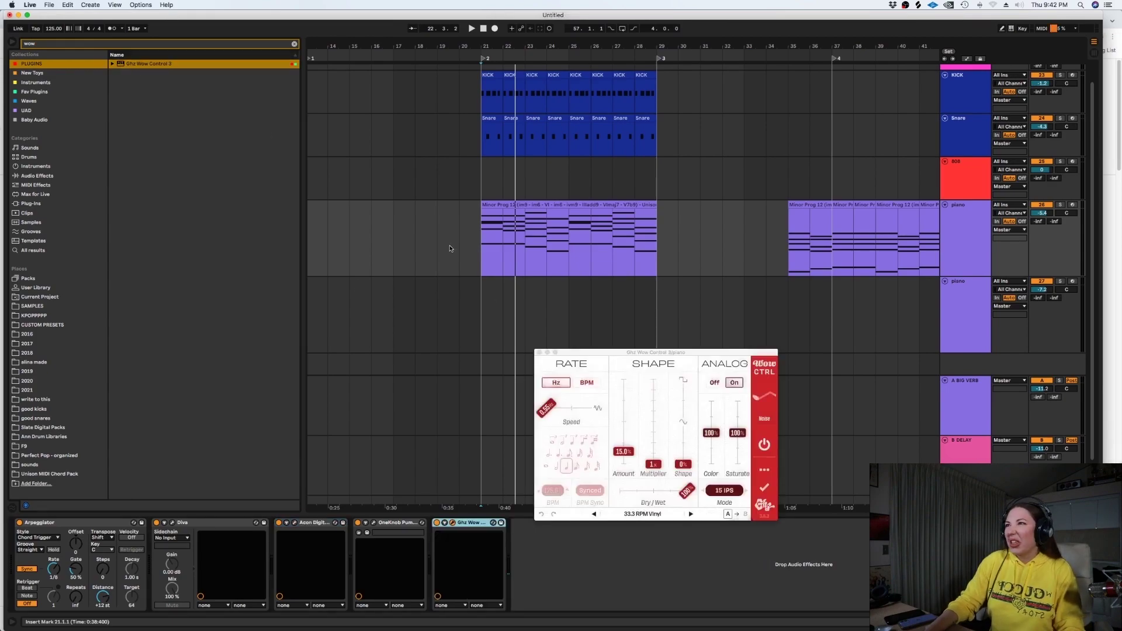
Load the Good Cassette preset from Wow Control's Tape category and play the section
left_click(642, 513)
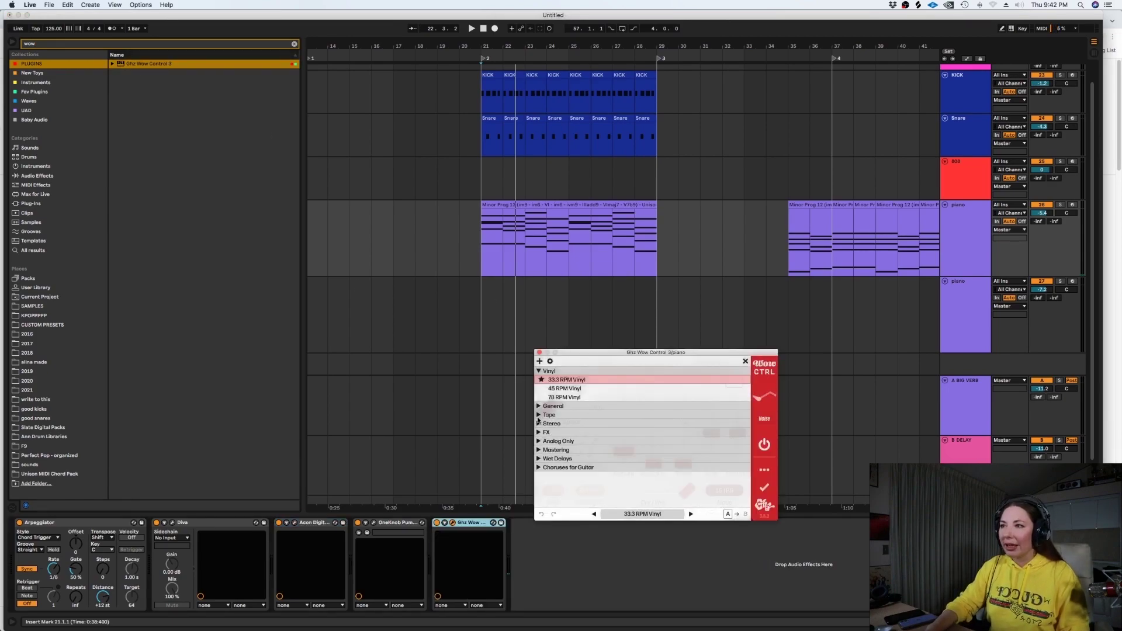
left_click(538, 414)
left_click(567, 458)
key("space")
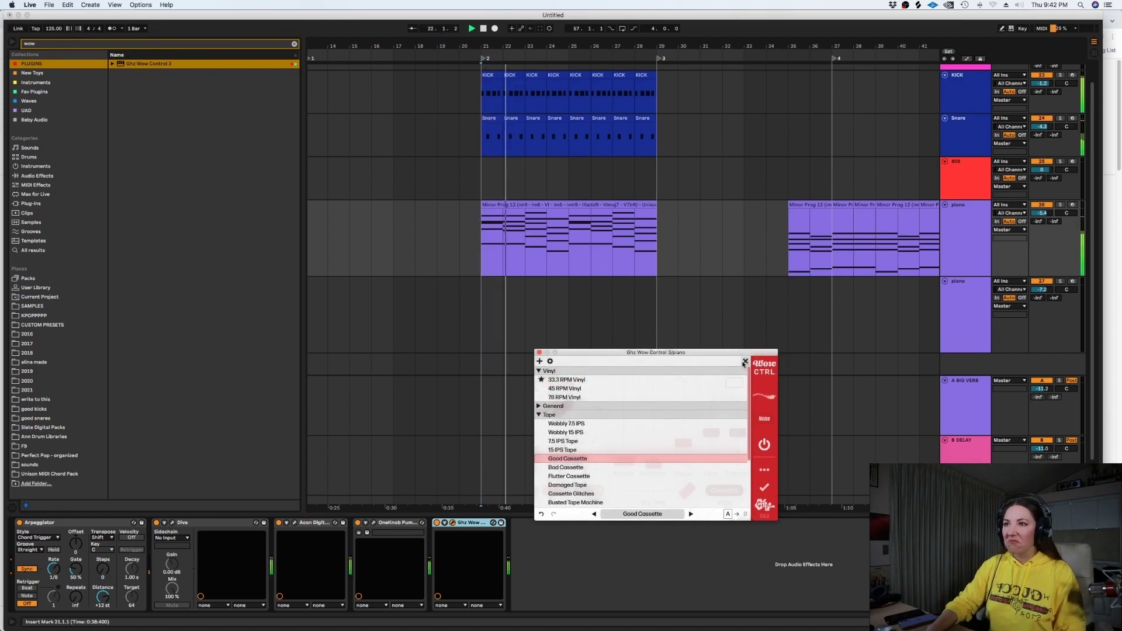
left_click(744, 361)
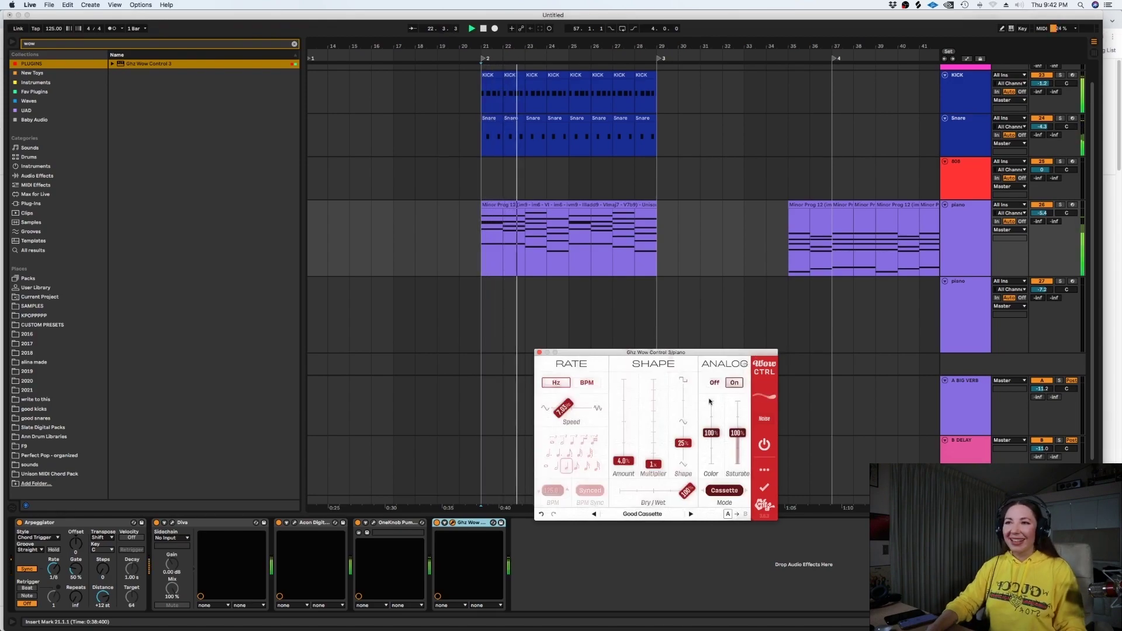
Compare the chord part during playback with the Arpeggiator and all effects bypassed against the full device chain re-enabled
left_click(437, 524)
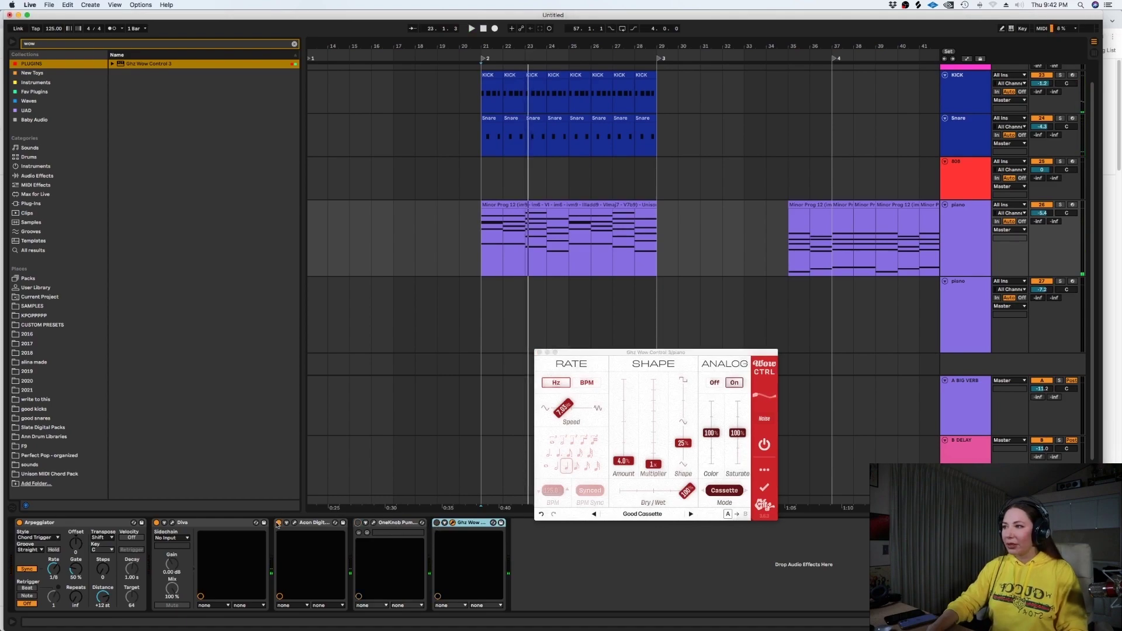
left_click(156, 523)
key("space")
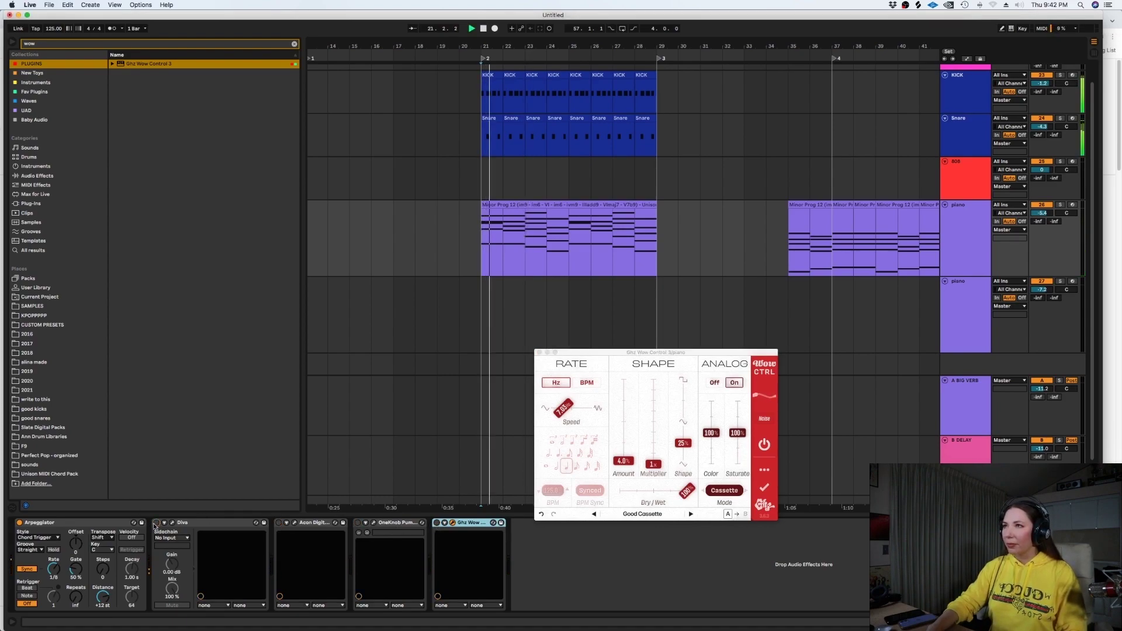
left_click(19, 523)
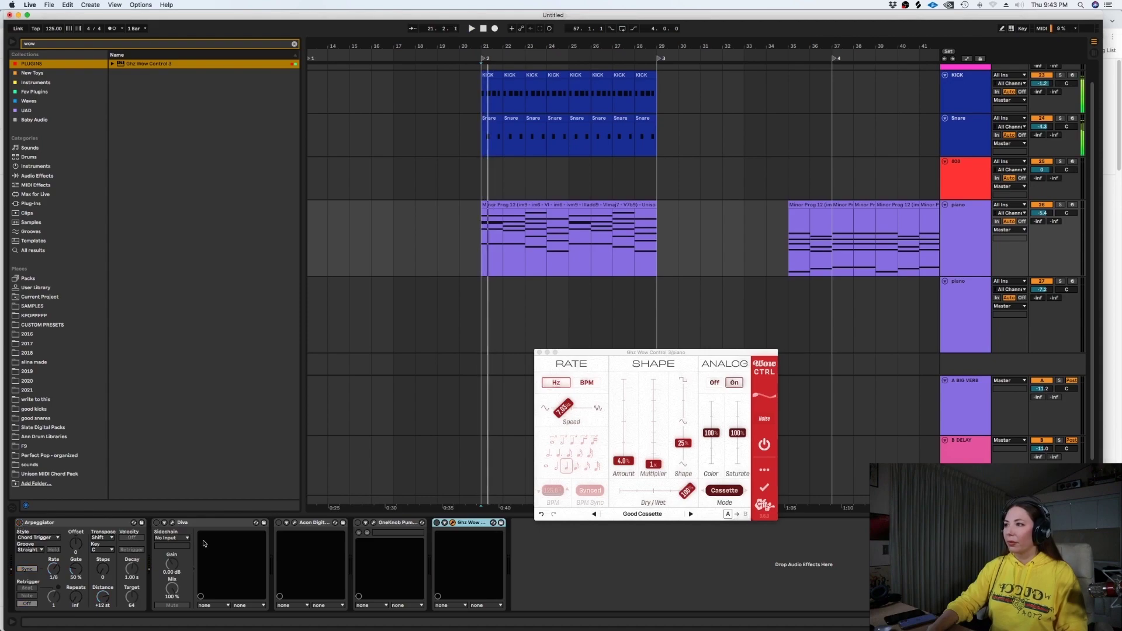
left_click(156, 523)
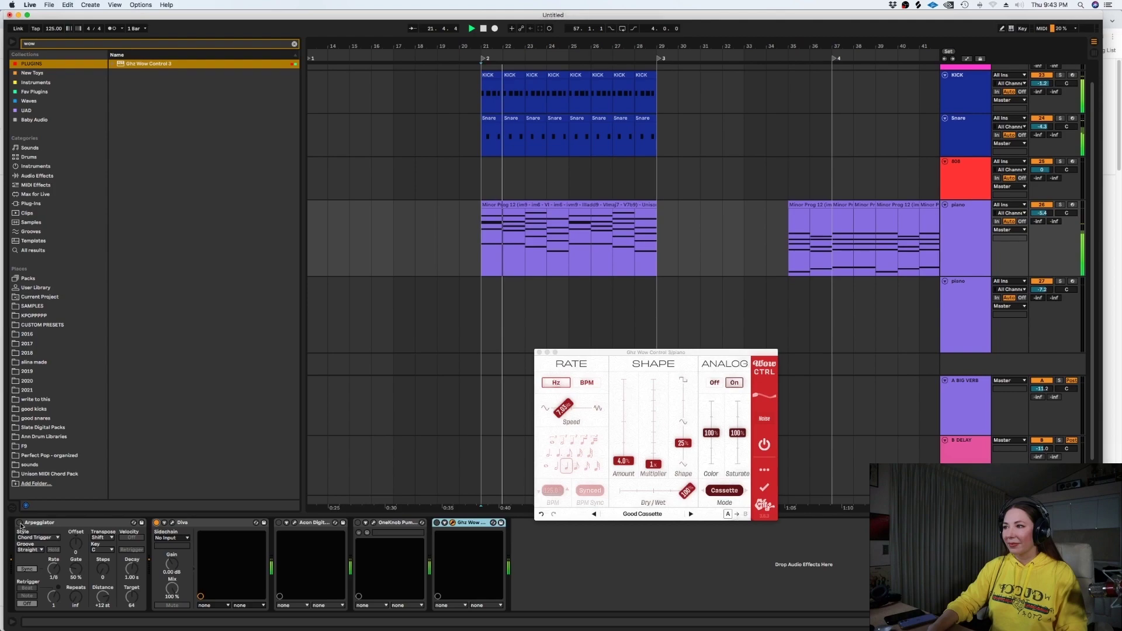
key("space")
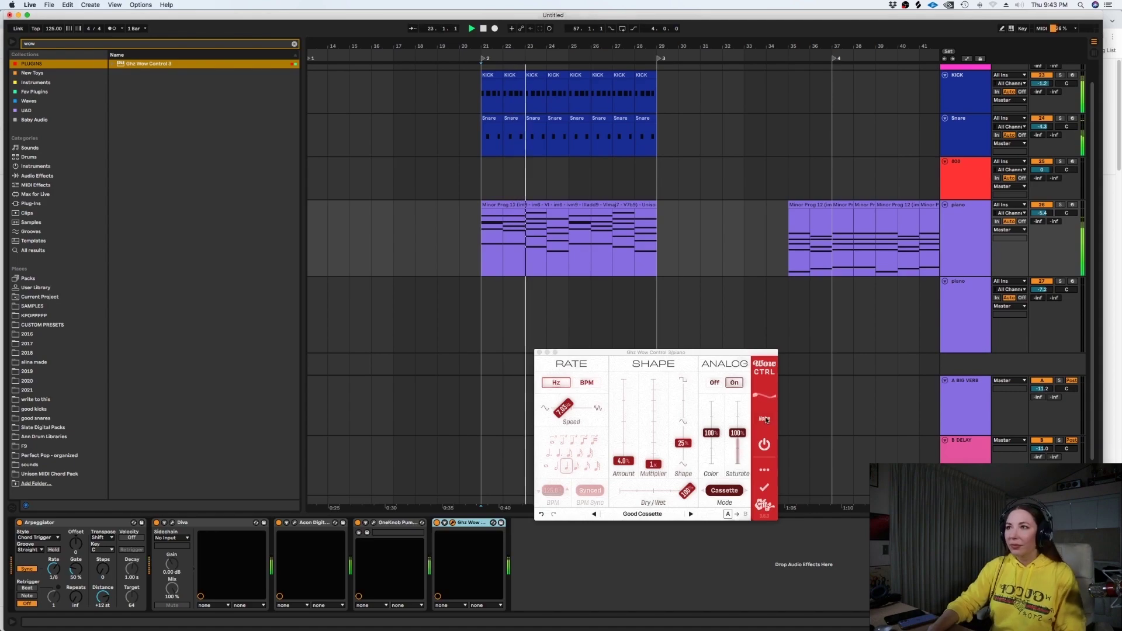
Close the Wow Control window and lower the piano track's volume slightly
left_click(540, 353)
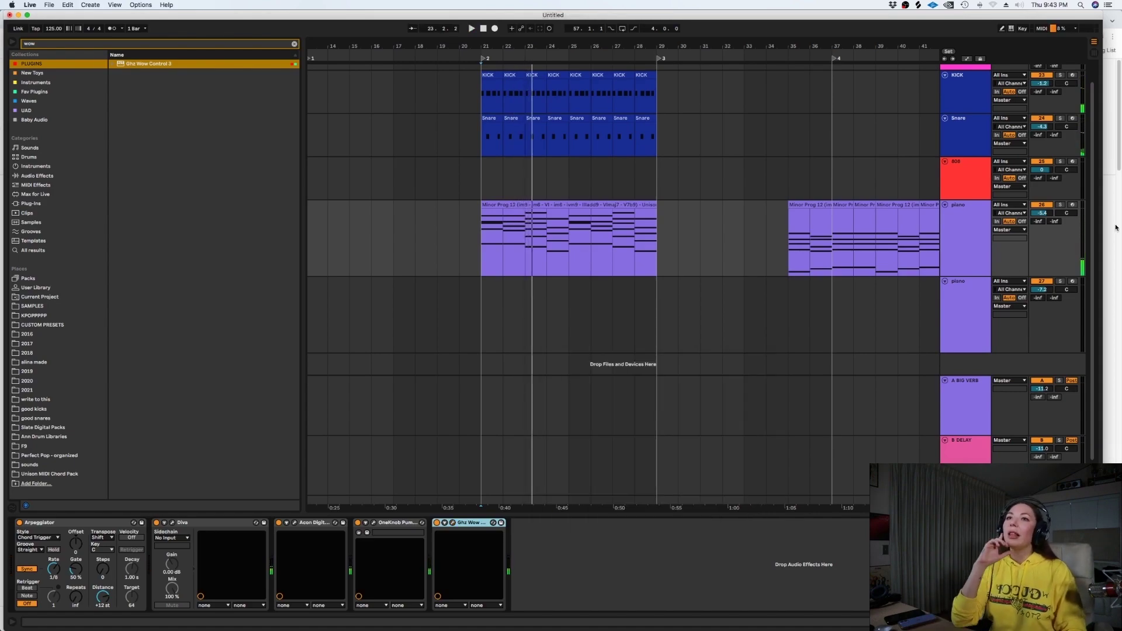
left_click_drag(1037, 215, 1037, 217)
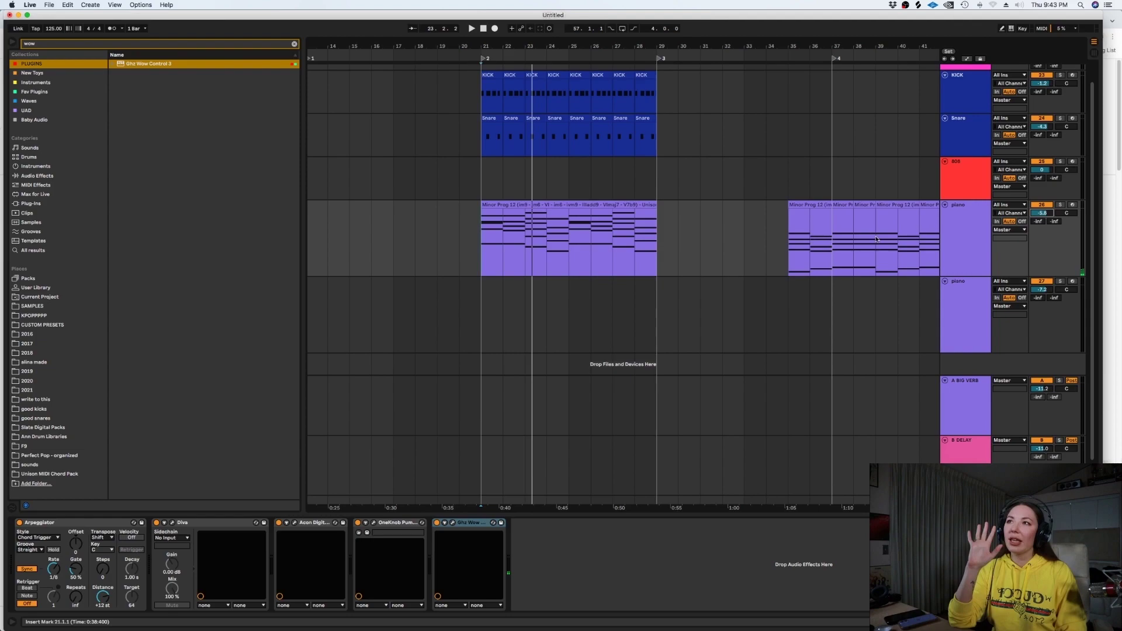
Copy the chord progression clip at bars 21–29 from the piano track onto the 808 track above it
scroll(876, 239, "up", 1)
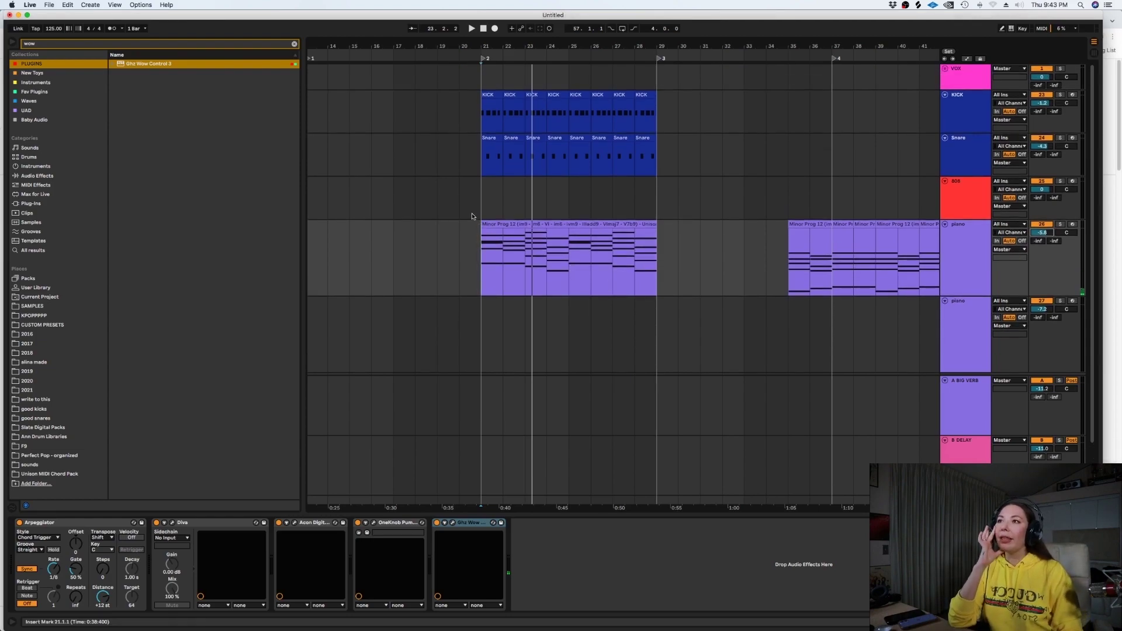
left_click(472, 212)
key("plus")
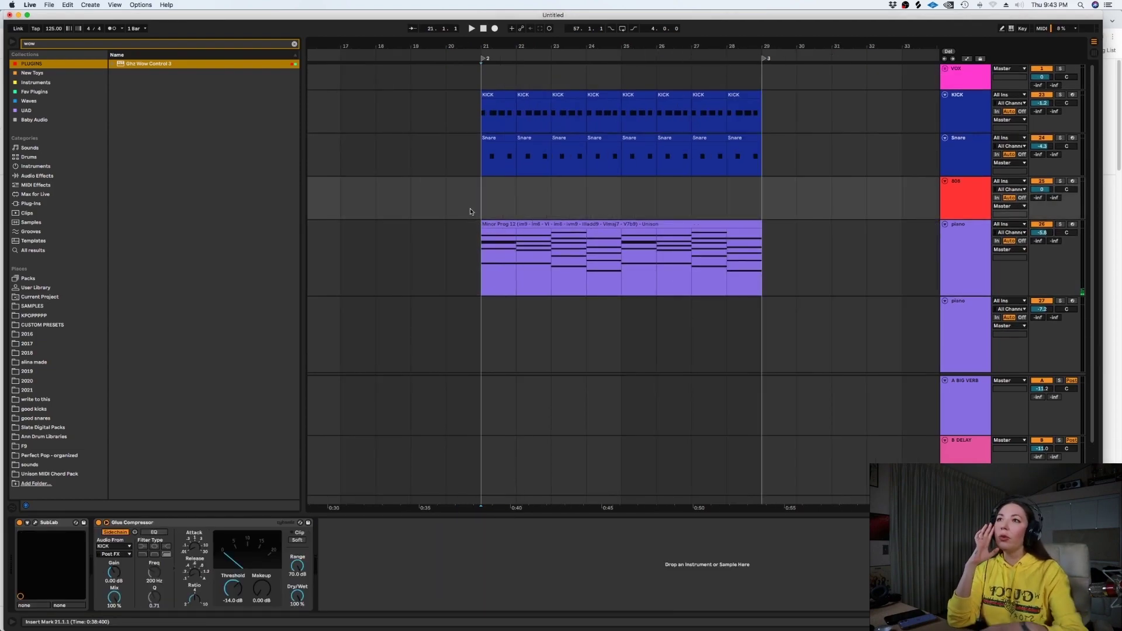
left_click(519, 224)
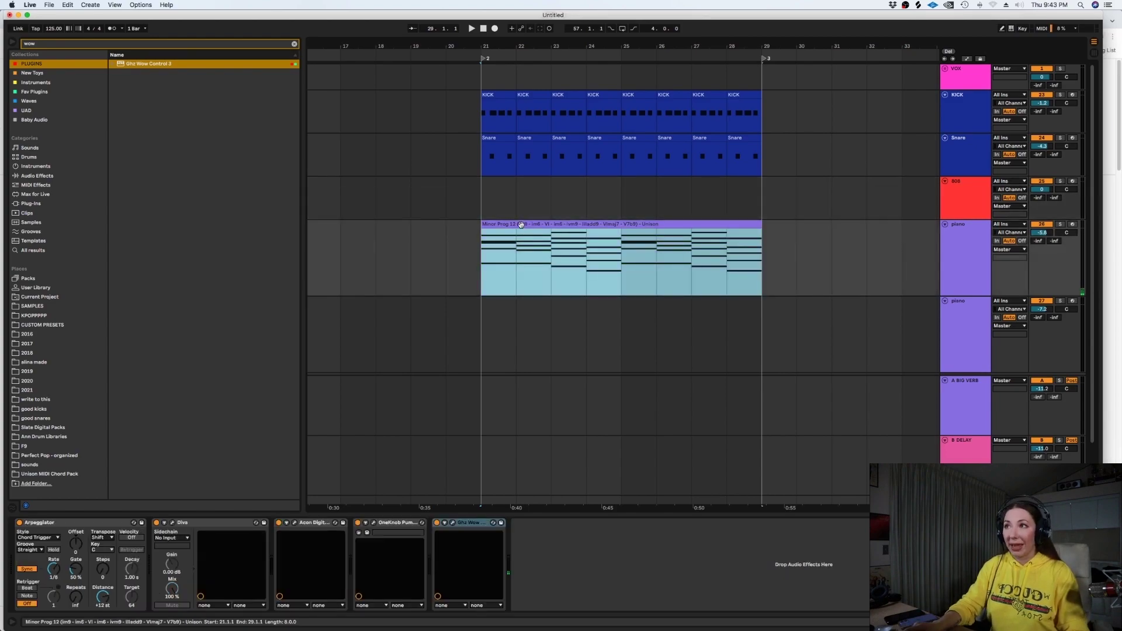
left_click_drag(520, 225, 520, 178)
Delete every note except the lowest one of each chord in the 808 clip, and return to the arrangement
double_click(518, 182)
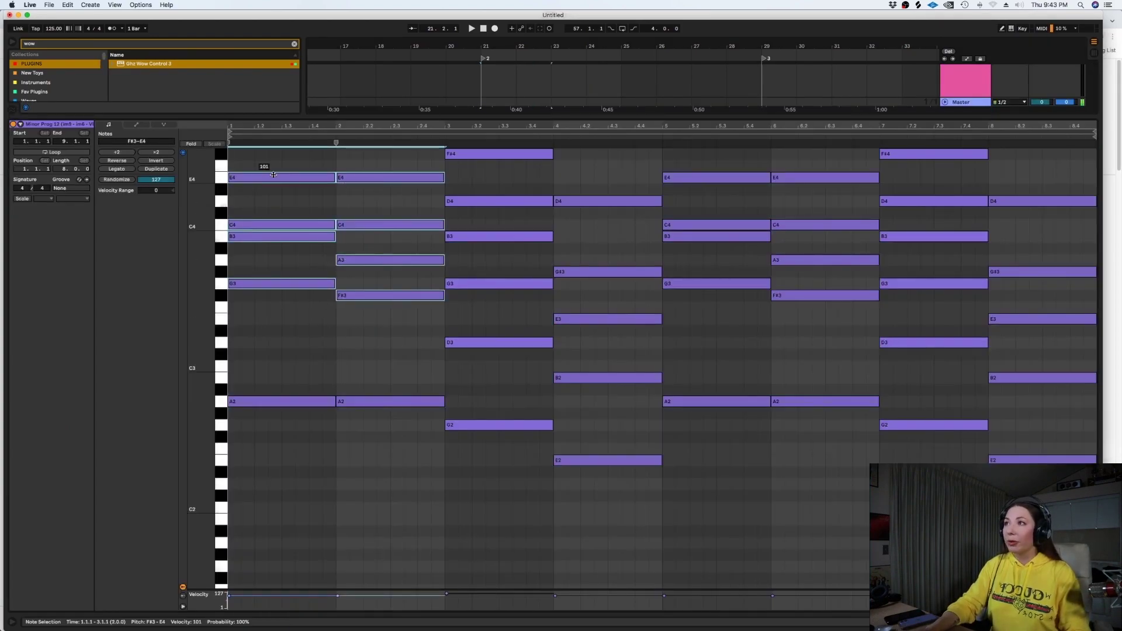
left_click_drag(409, 145, 934, 313)
key("BackSpace")
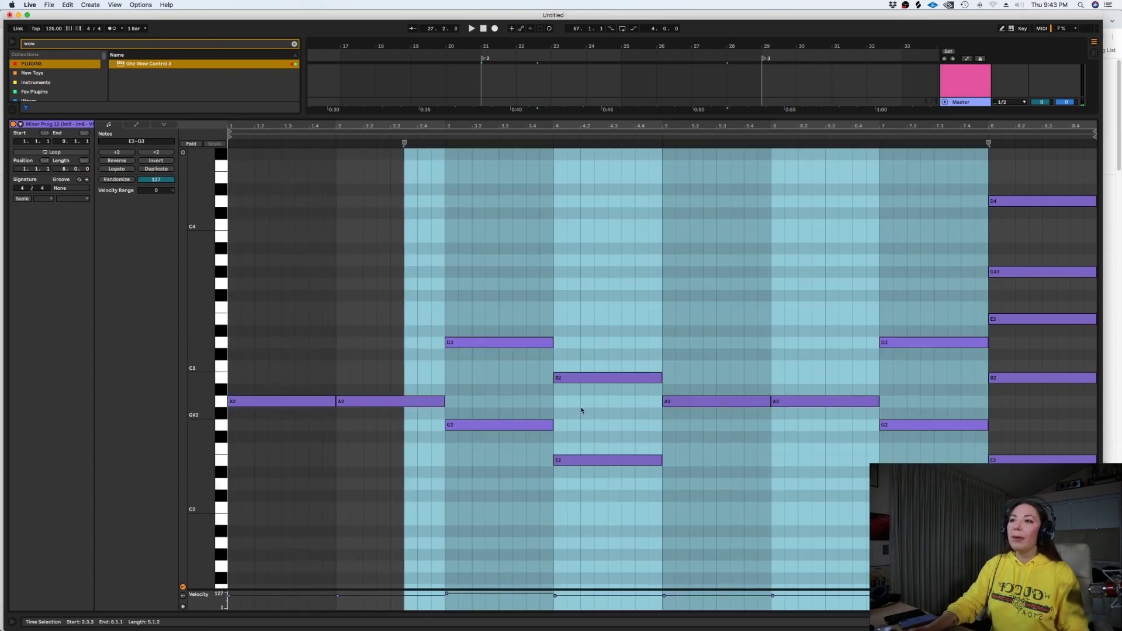
left_click_drag(585, 409, 521, 344)
key("BackSpace")
left_click_drag(888, 288, 935, 368)
key("BackSpace")
left_click_drag(1019, 414, 993, 196)
key("BackSpace")
key("shift+Tab")
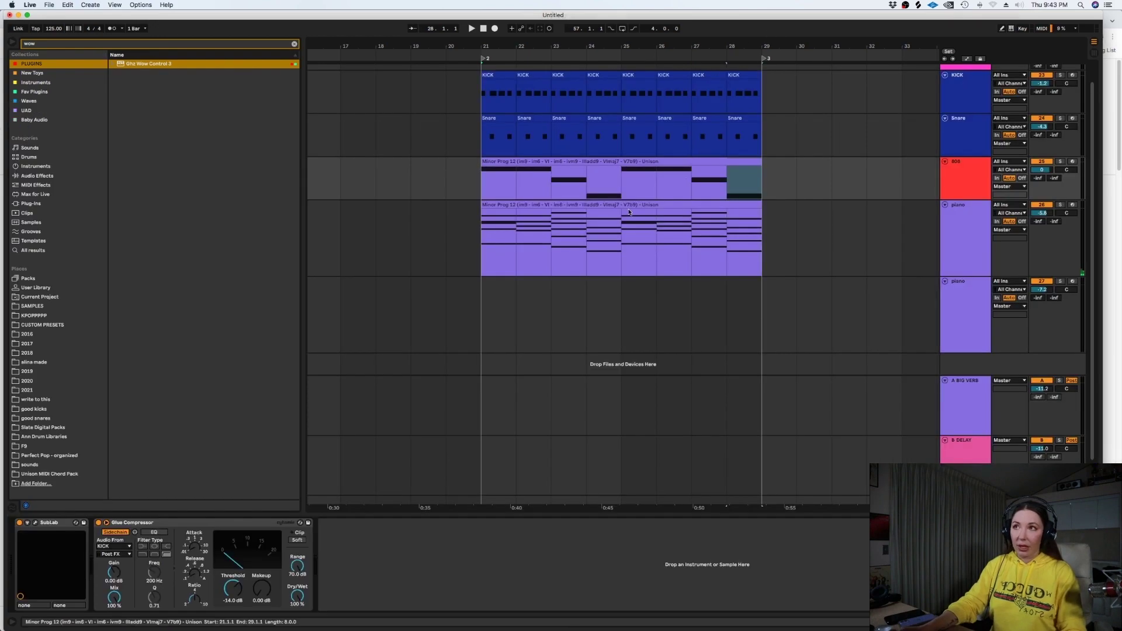
Transpose all notes in the 808 clip down one octave, and return to the arrangement
left_click_drag(487, 219, 573, 217)
left_click(573, 216)
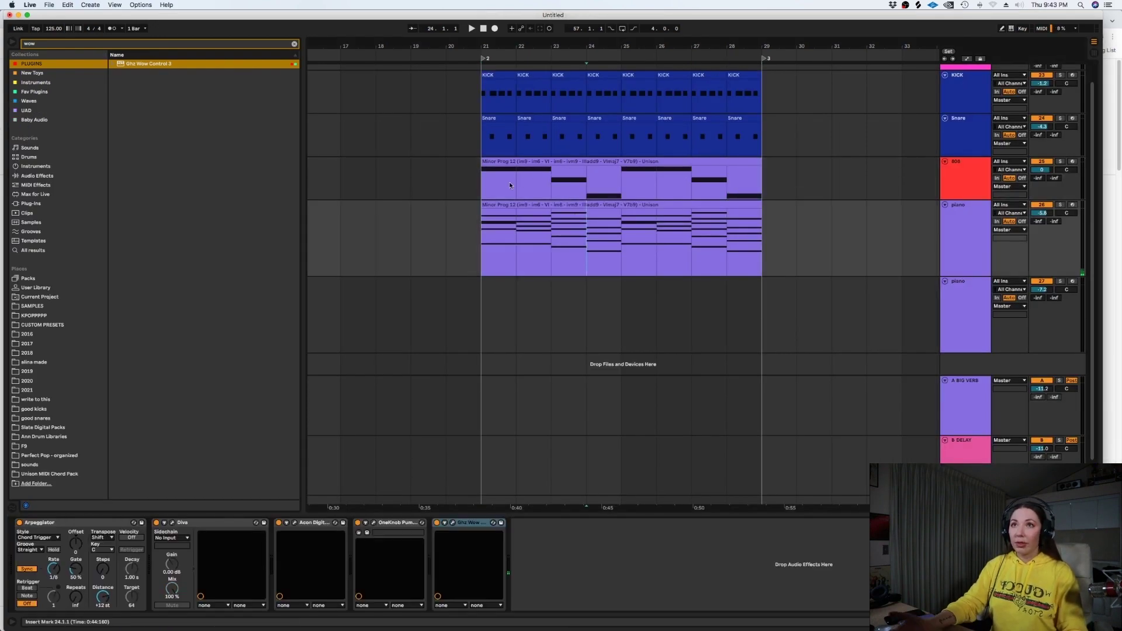
double_click(492, 169)
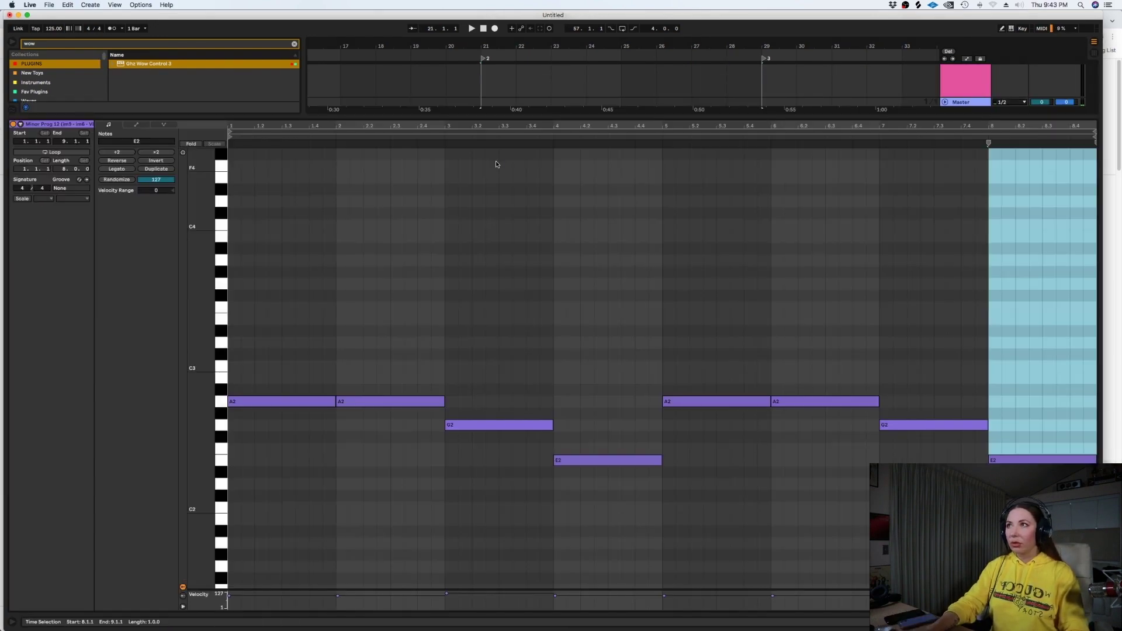
left_click(491, 232)
key("super+a")
key("shift+Down")
key("shift+Tab")
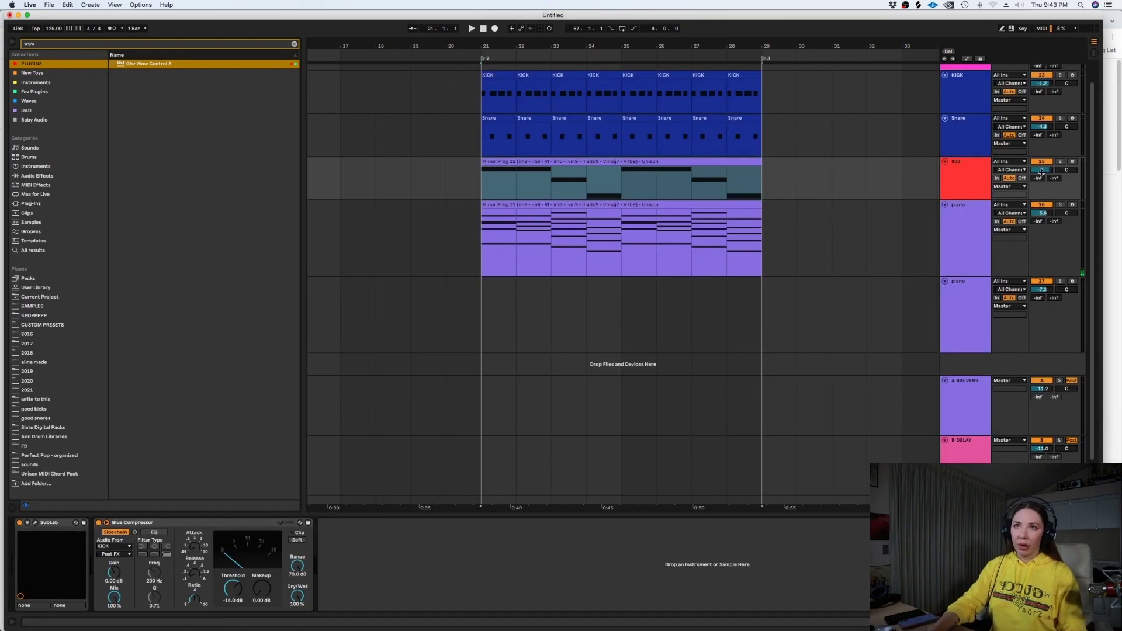
Lower the 808 track's volume, play the section with the new bass line, and check its notes
scroll(712, 288, "up", 1)
key("space")
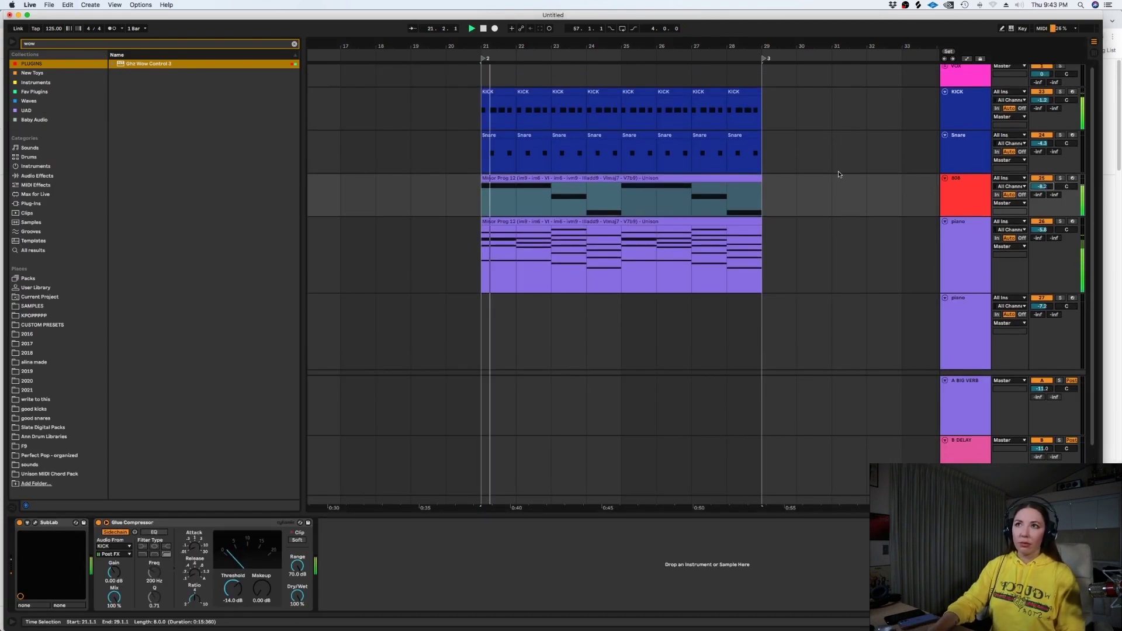
left_click(674, 178)
double_click(673, 178)
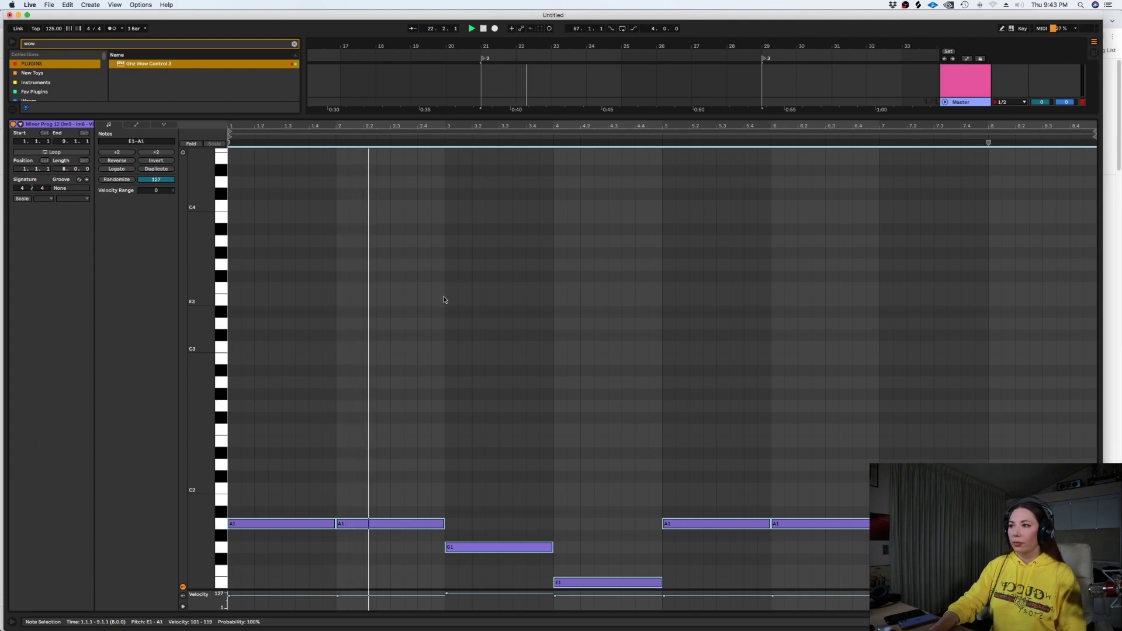
left_click(546, 392)
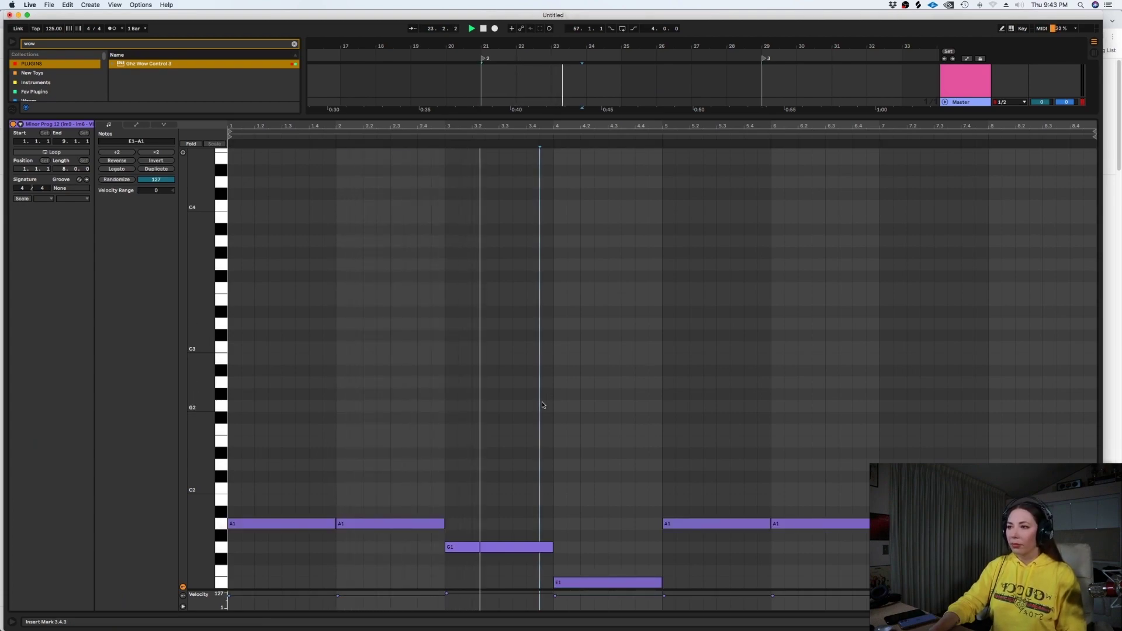
key("space")
key("shift+Tab")
scroll(861, 217, "up", 1)
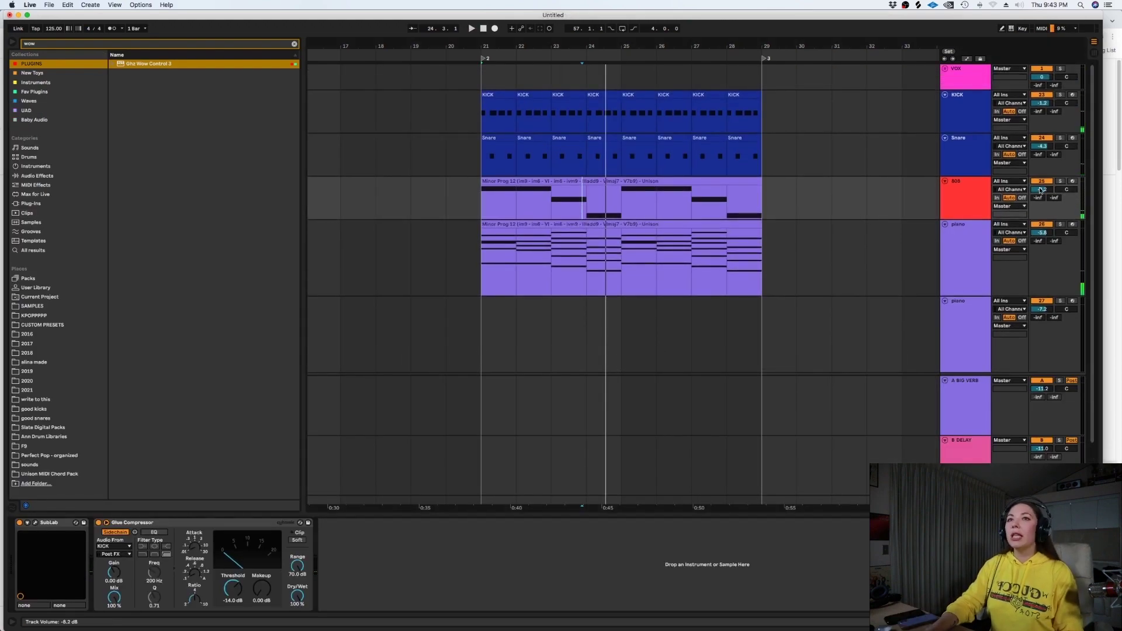
Insert a new MIDI track below the 808 track, colour it red, and deactivate the 808 track
left_click(971, 188)
key("super+shift+t")
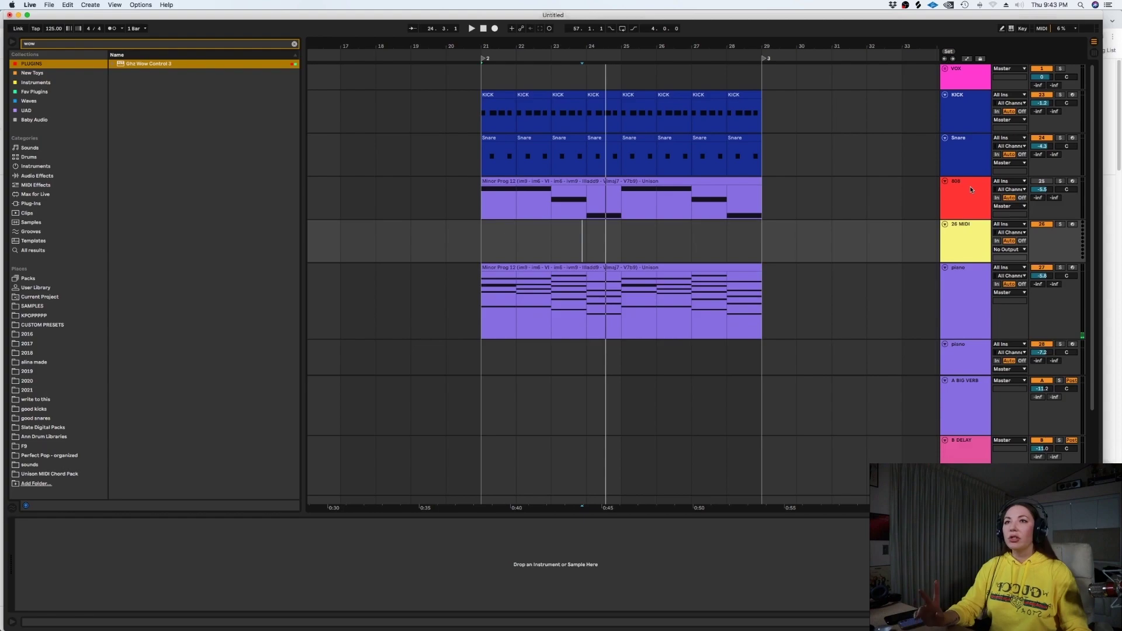
right_click(960, 240)
left_click(968, 403)
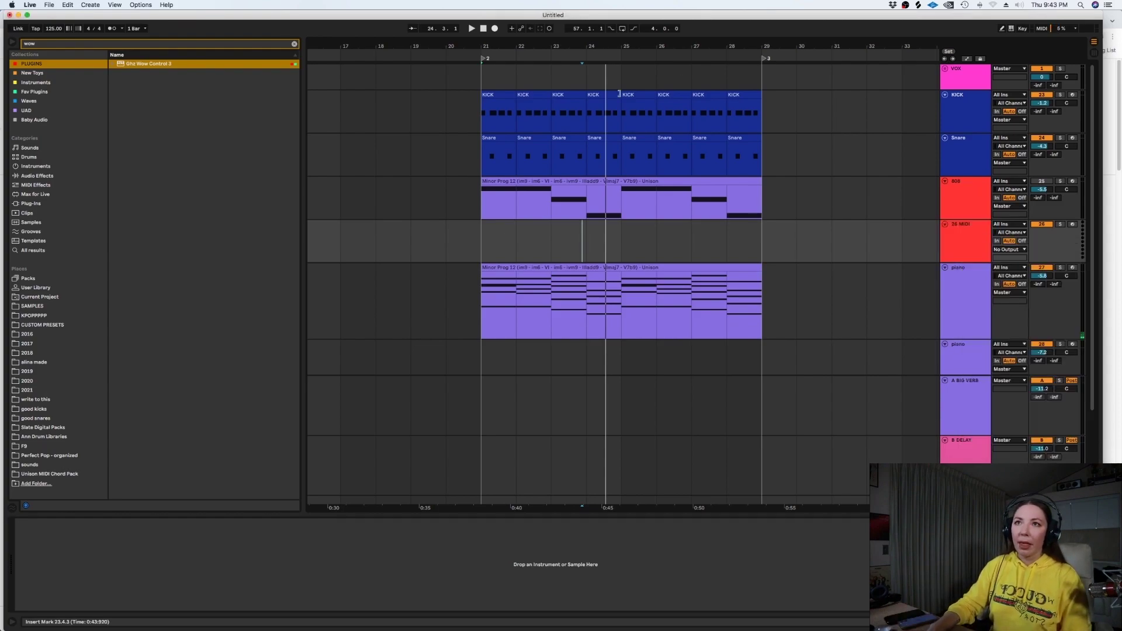
left_click(544, 183)
double_click(543, 183)
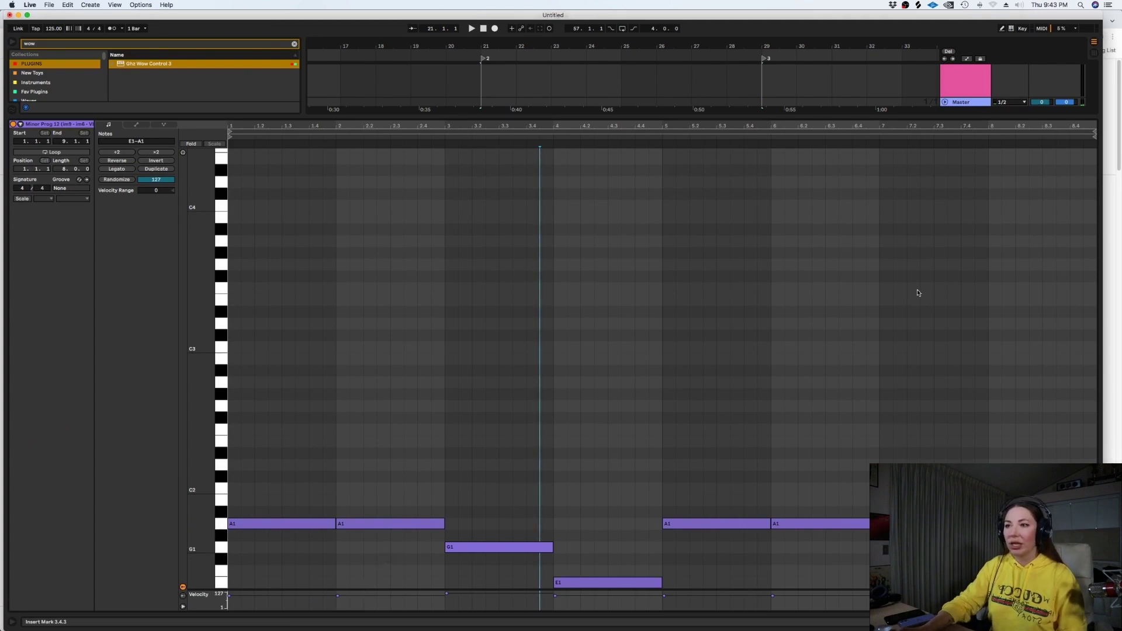
key("shift+Tab")
key("super+z")
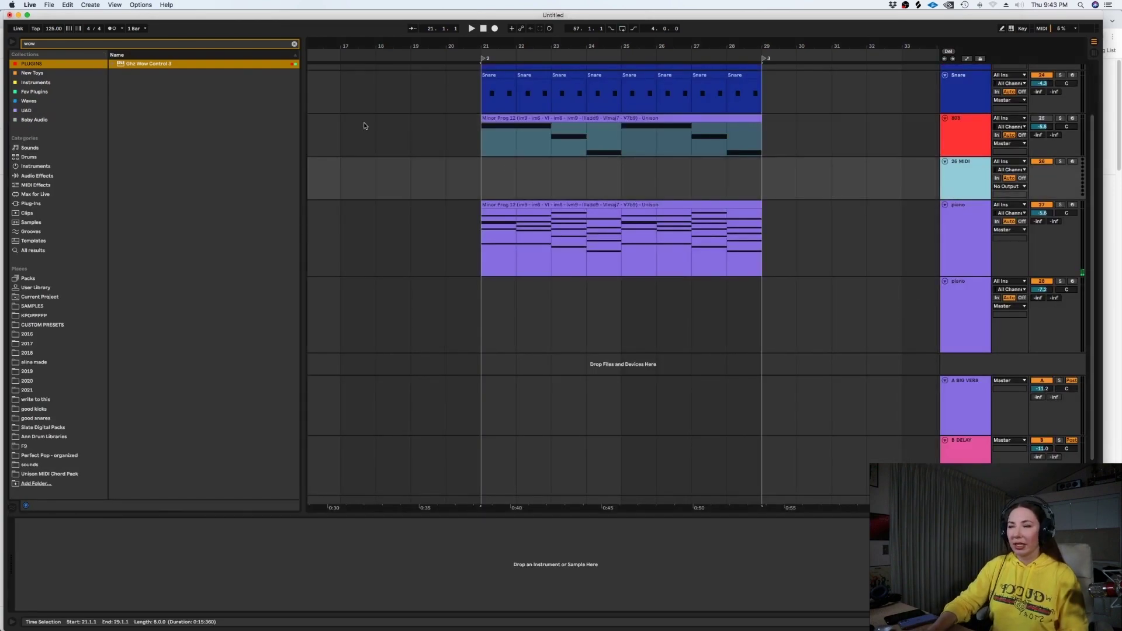
Search for "serum" and add Serum to the new red MIDI track
left_click(294, 44)
type("ser")
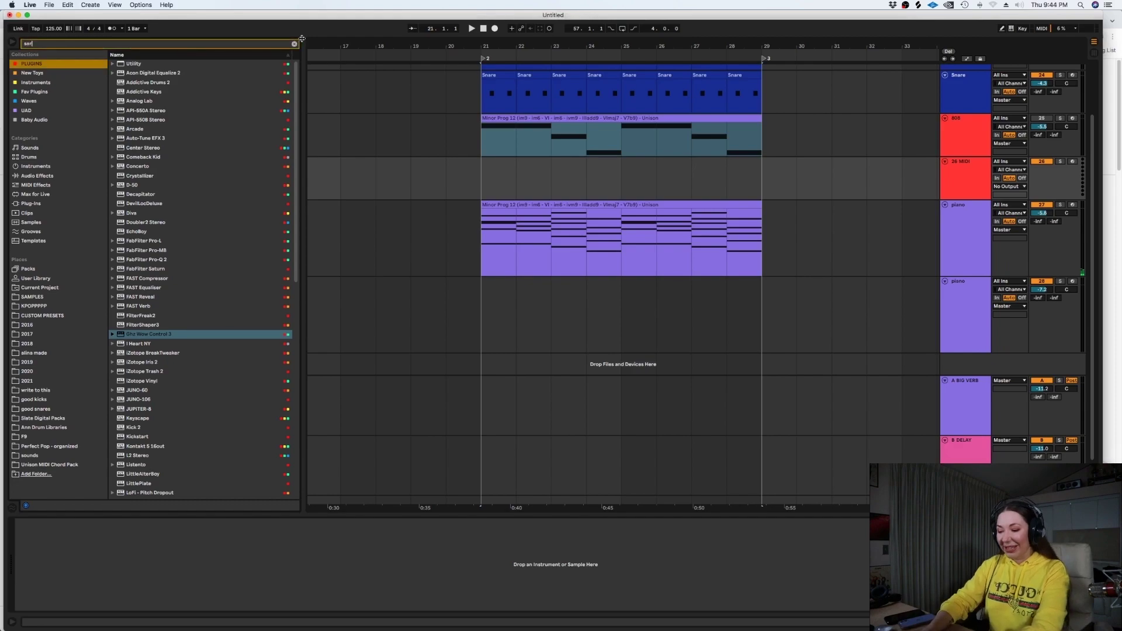
type("um")
left_click_drag(130, 67, 581, 185)
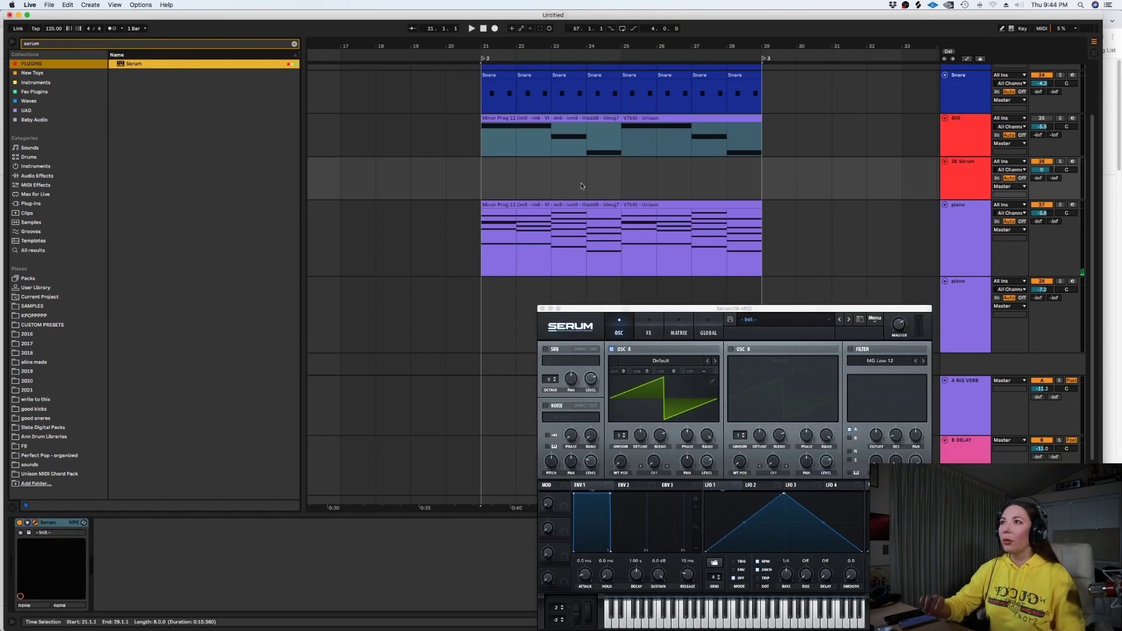
Sort Serum's preset browser by date, load RR_LD - Invader, and arm the Serum track for recording
left_click(857, 322)
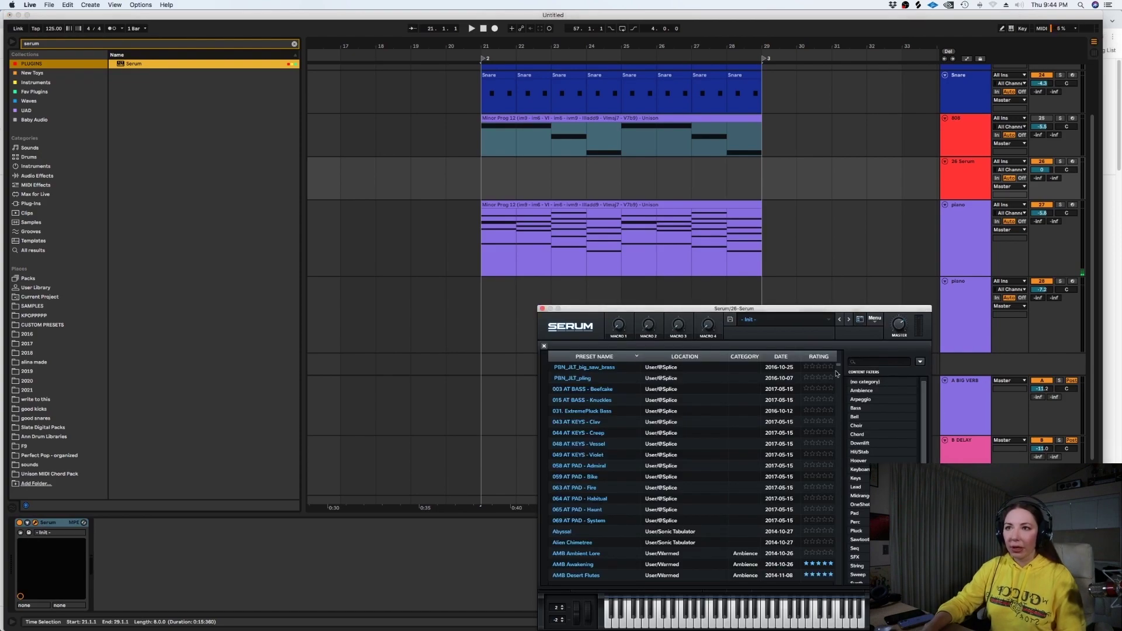
left_click(780, 356)
scroll(660, 454, "down", 10)
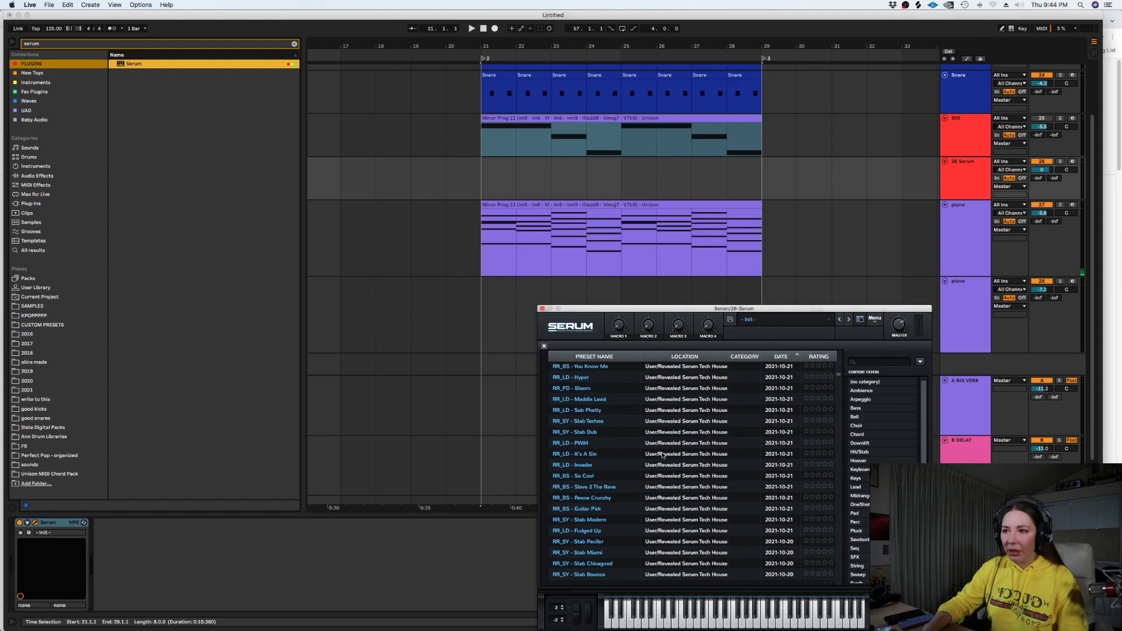
left_click(620, 467)
left_click(1072, 162)
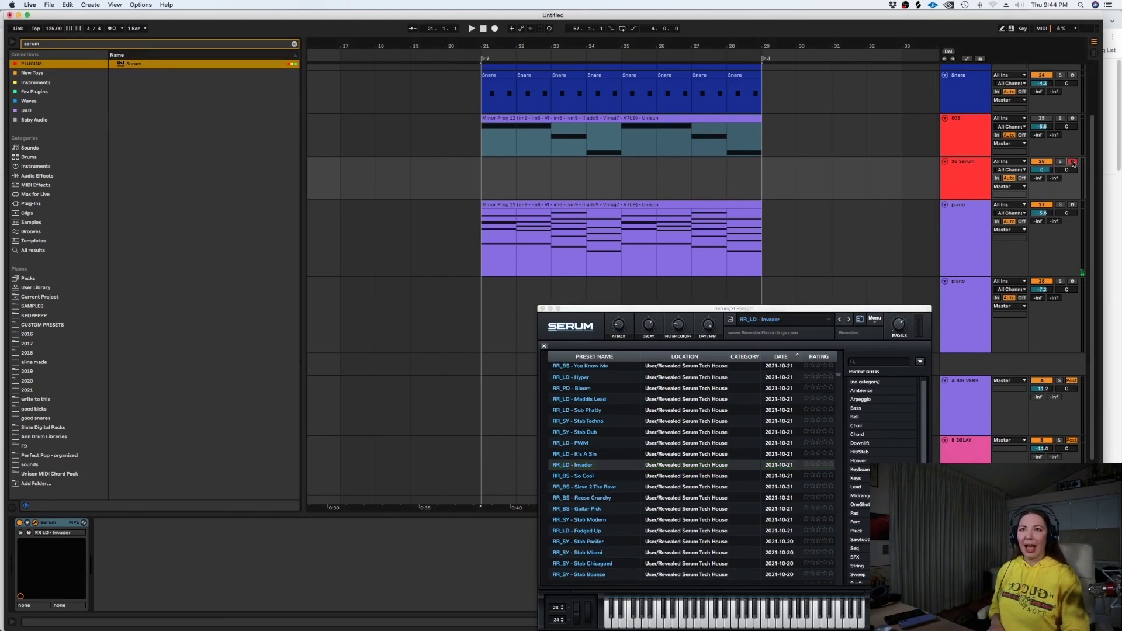
Audition Revealed Serum Tech House presets such as RR_LD - PWM and RR_SY - Stab Pacifer, and load RR_BS - Sharp Attack
left_click(606, 445)
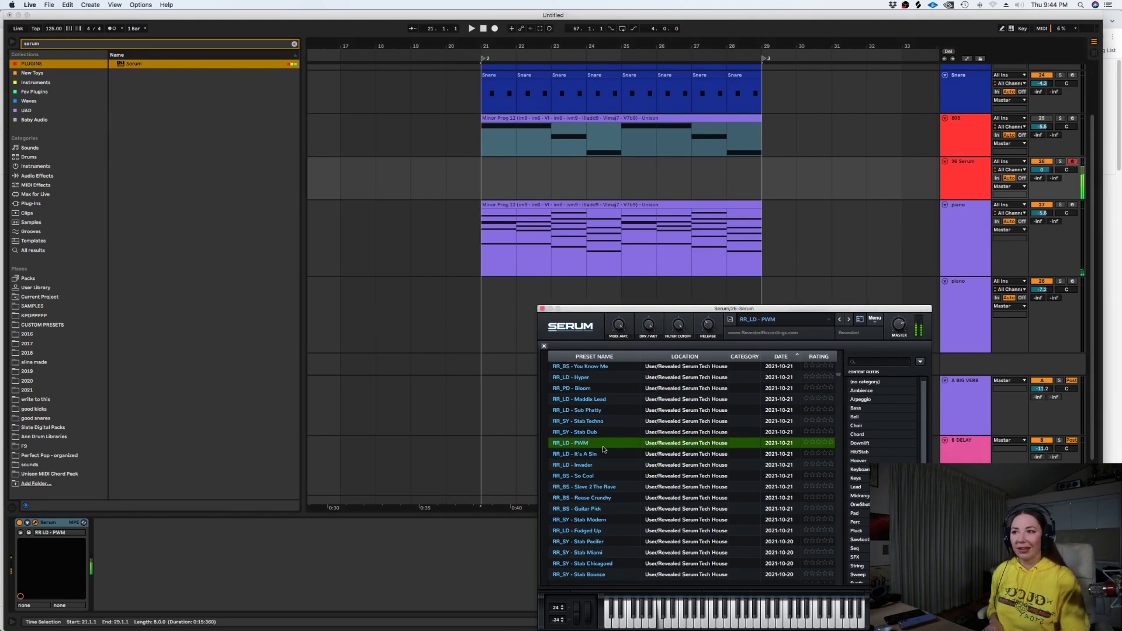
left_click(591, 490)
left_click(603, 499)
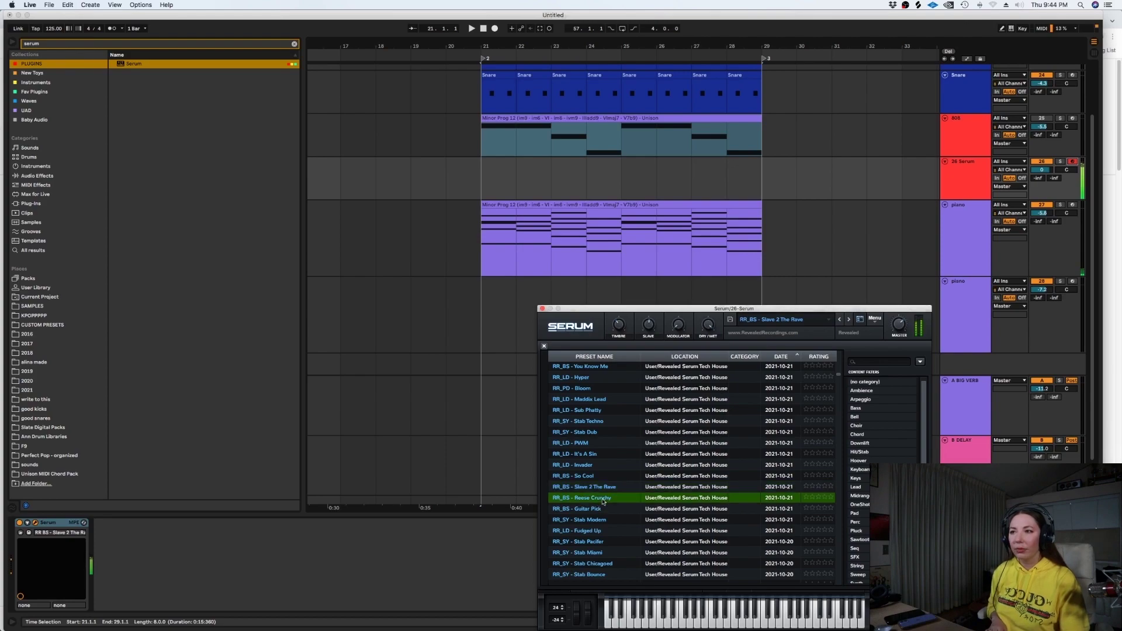
left_click(594, 519)
left_click(602, 544)
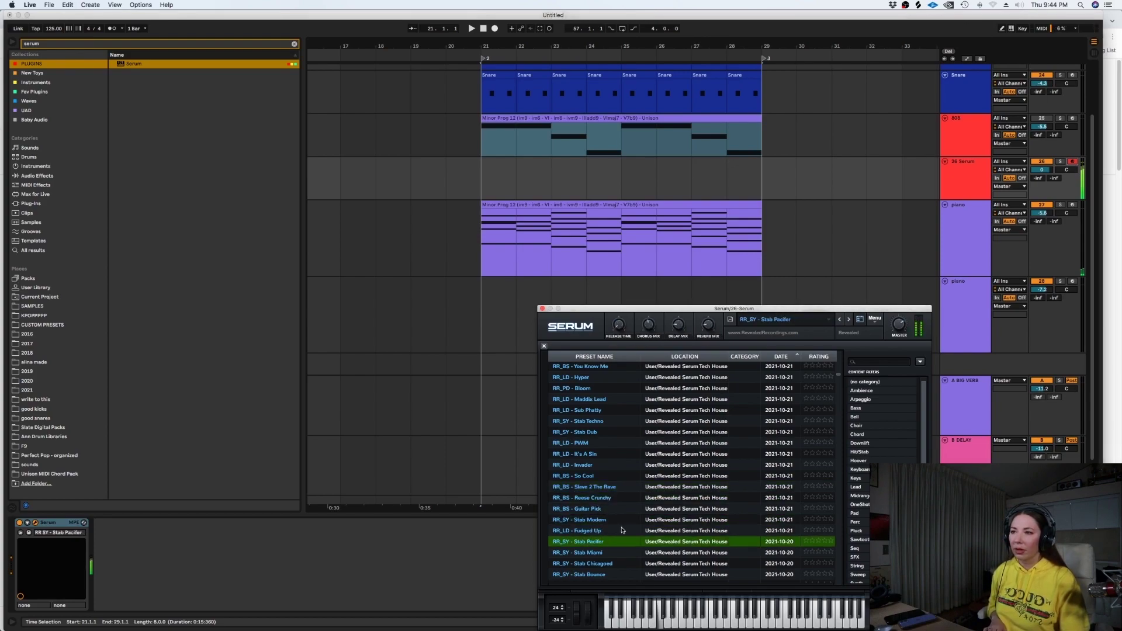
scroll(604, 546, "down", 2)
left_click(607, 545)
left_click(604, 566)
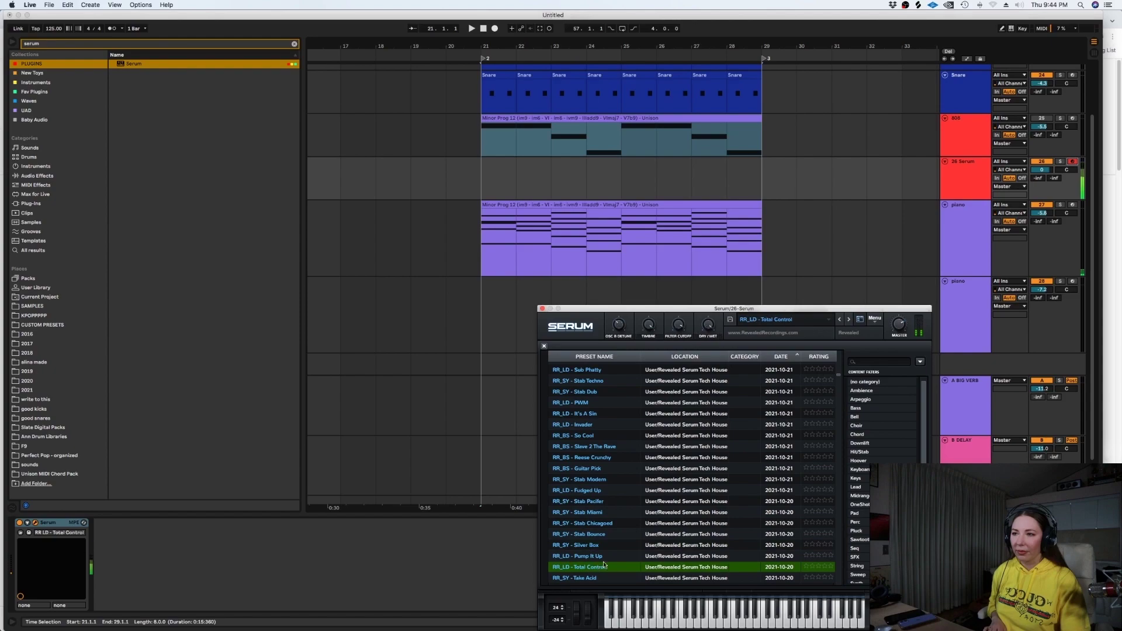
scroll(610, 560, "down", 8)
left_click(612, 552)
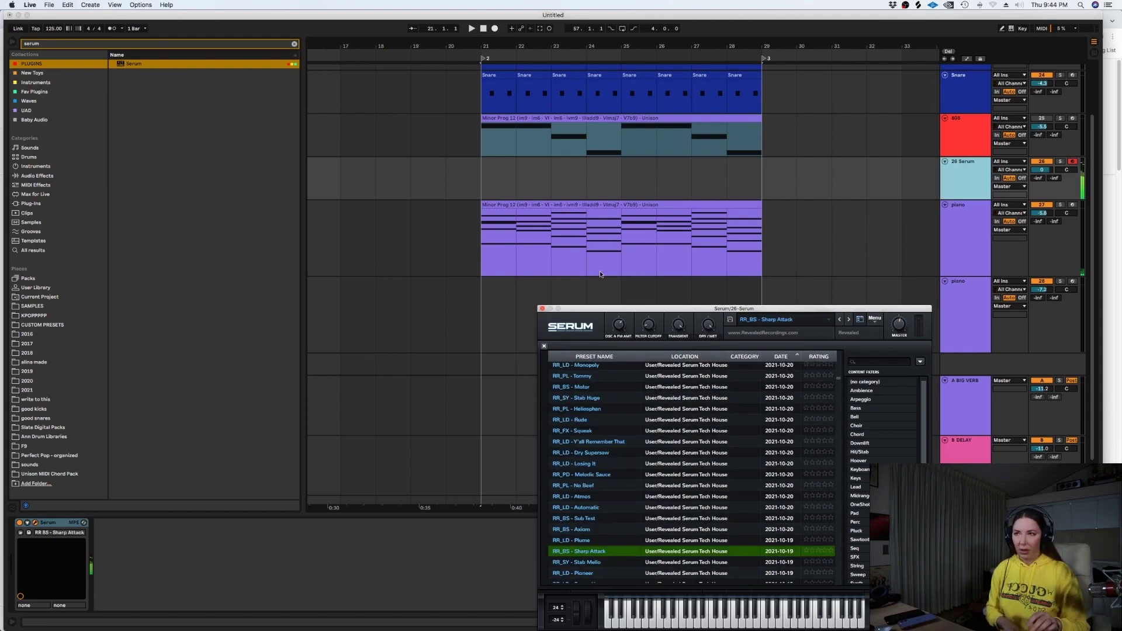
Record a bass part on the Serum track from bar 20 until just past bar 29
left_click(485, 171)
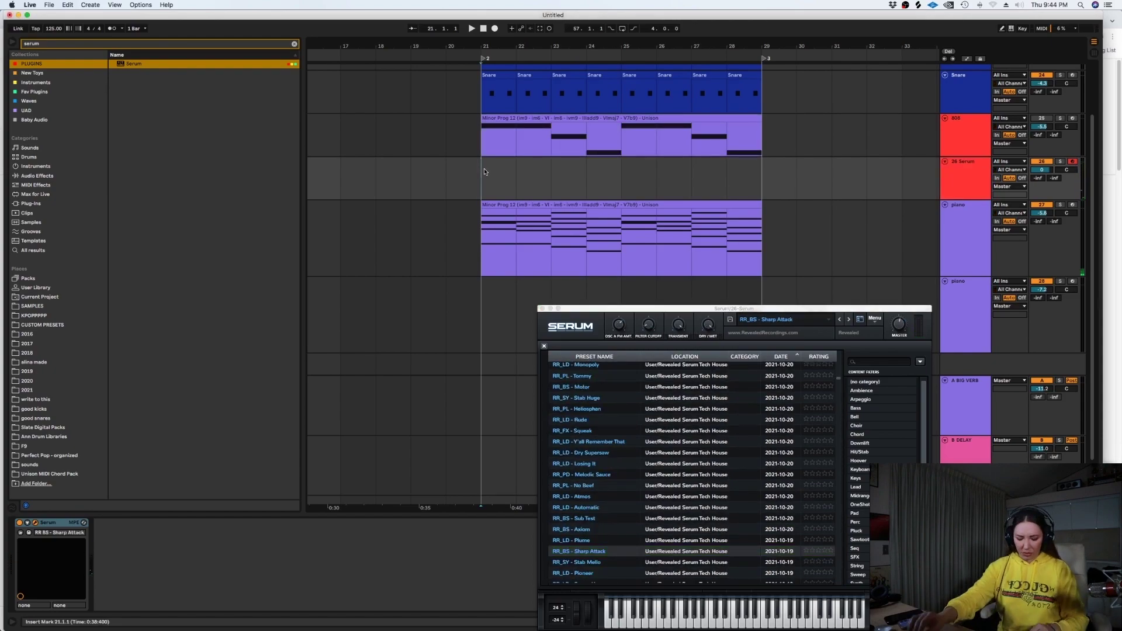
left_click(445, 175)
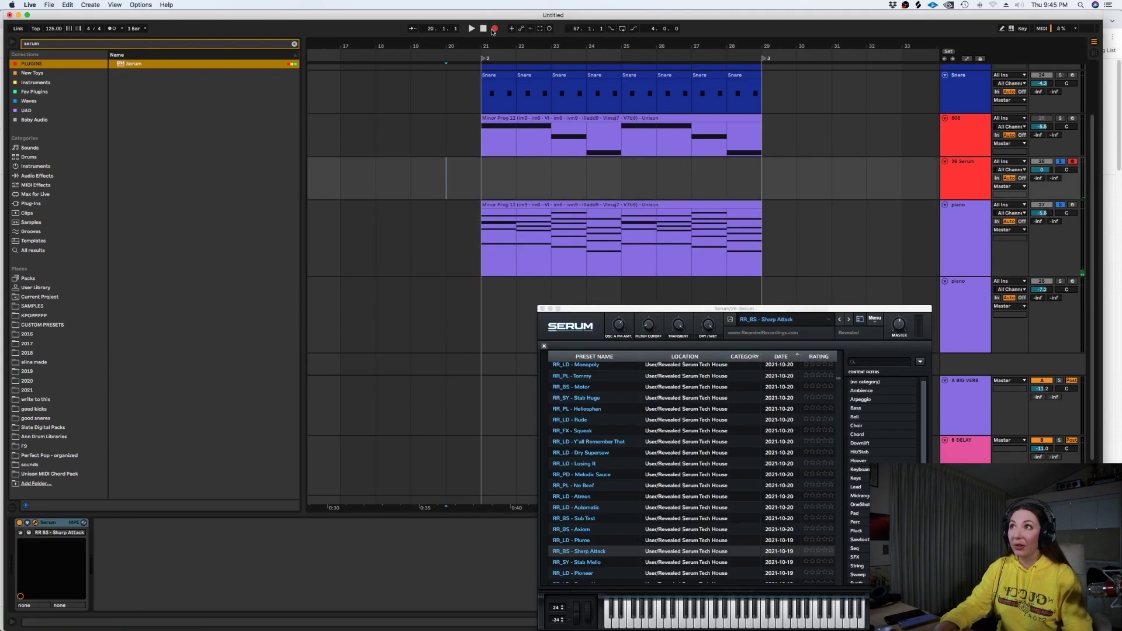
left_click(494, 29)
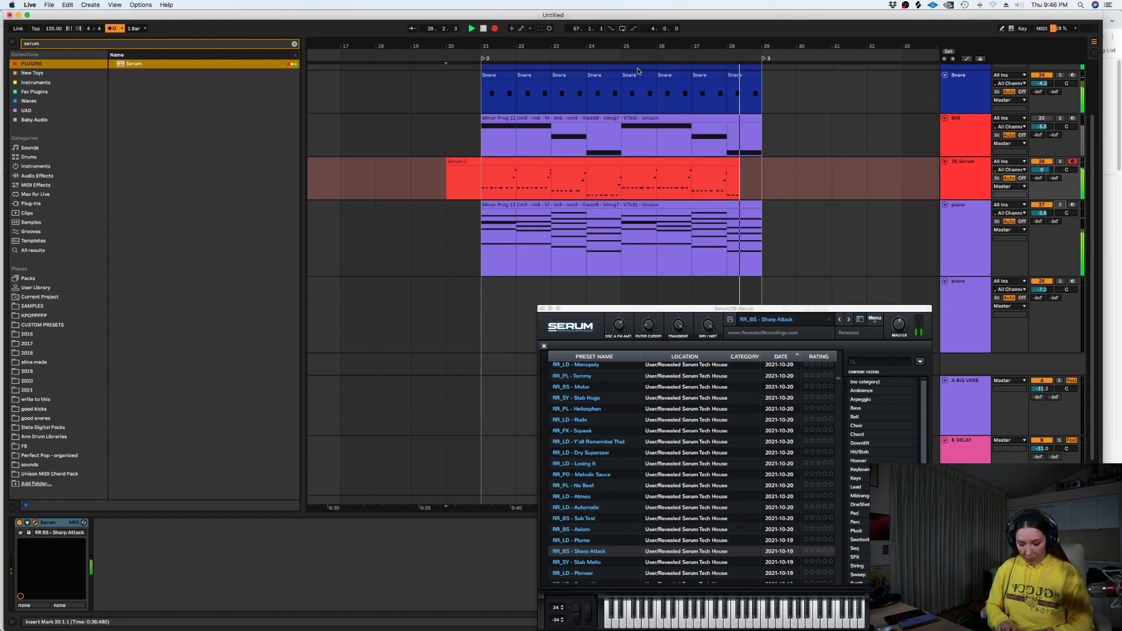
key("space")
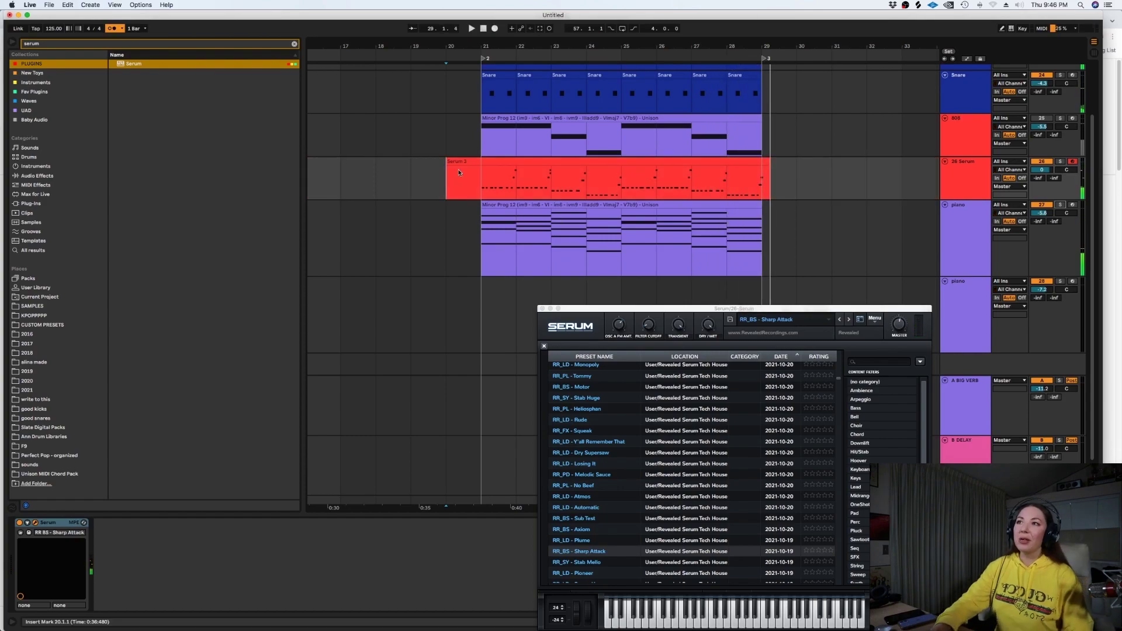
Select the recorded Serum clip and switch the arrangement to a finer grid
double_click(495, 161)
key("shift+Tab")
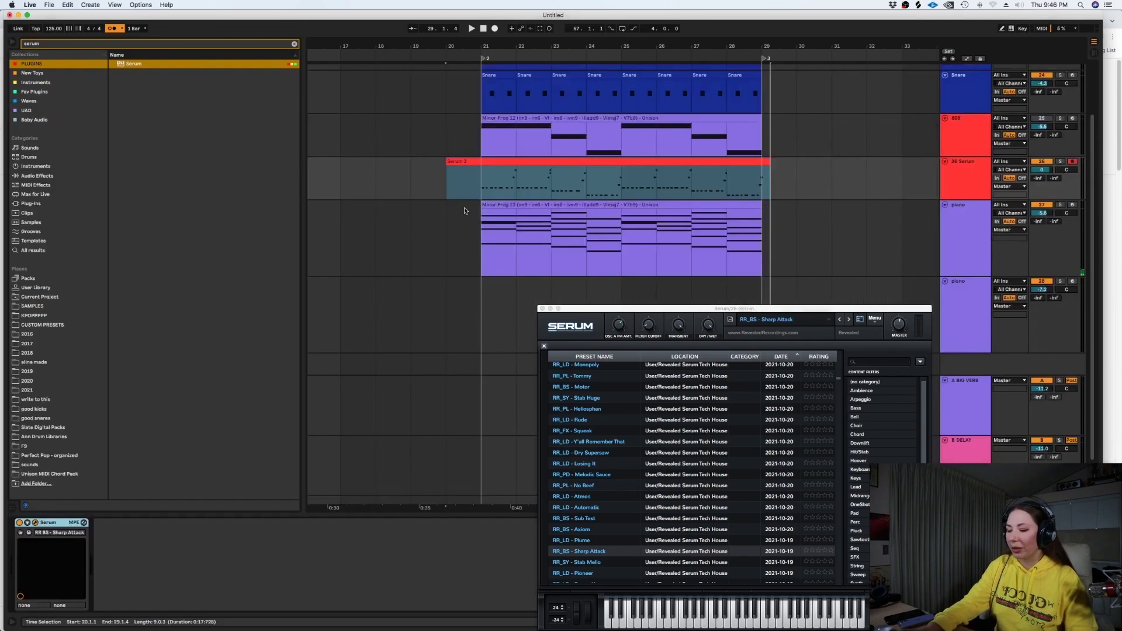
right_click(468, 185)
left_click(502, 386)
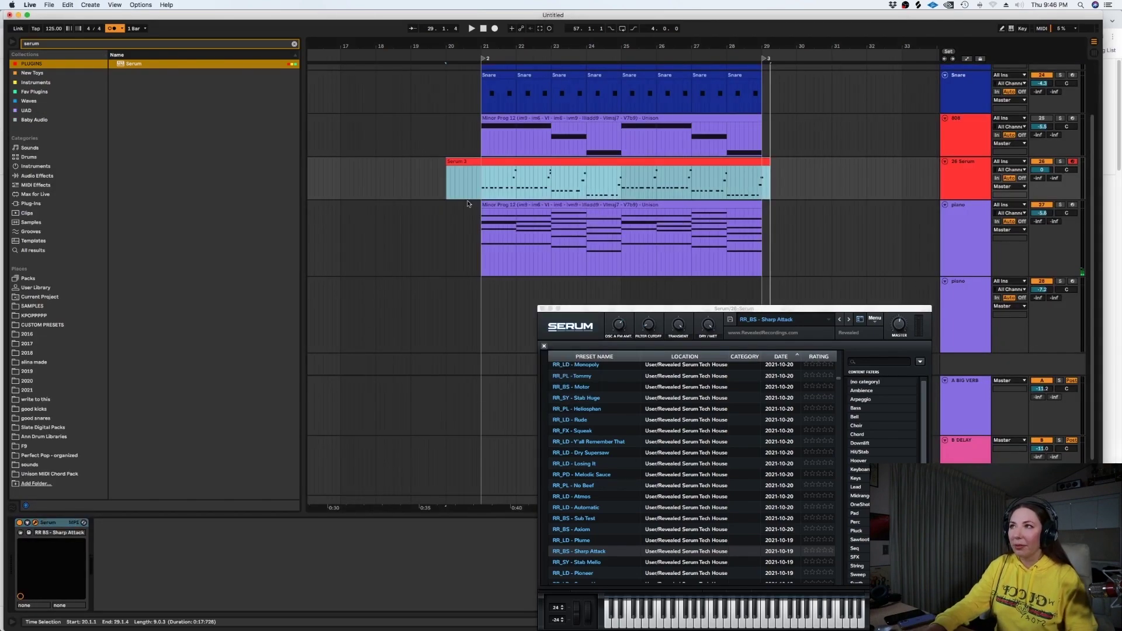
Split the recorded Serum clip at 20.4.3 and delete the lead-in before it
left_click(476, 174)
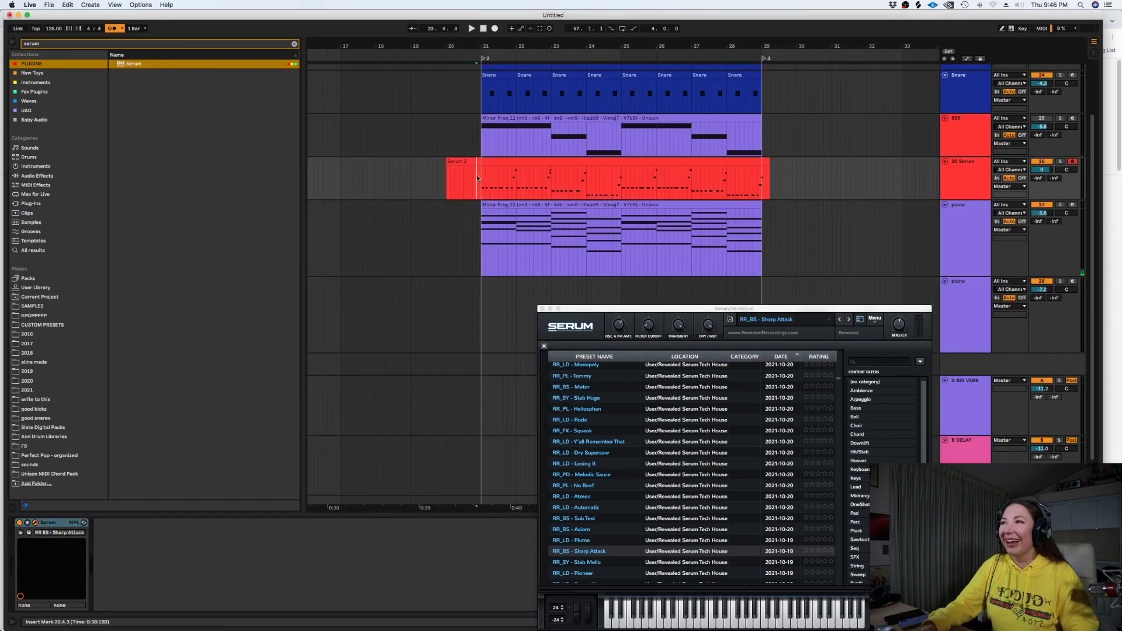
key("super+e")
key("Delete")
left_click(471, 162)
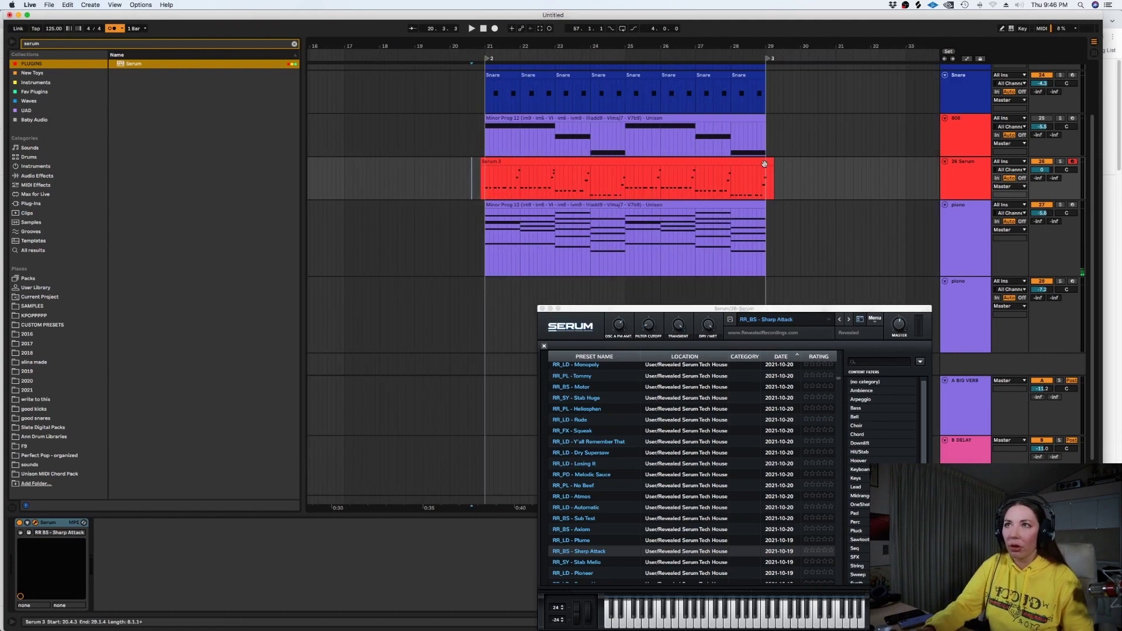
Quantize all notes in the Serum clip to 1/16 at 100% and play back the part
left_click(764, 164)
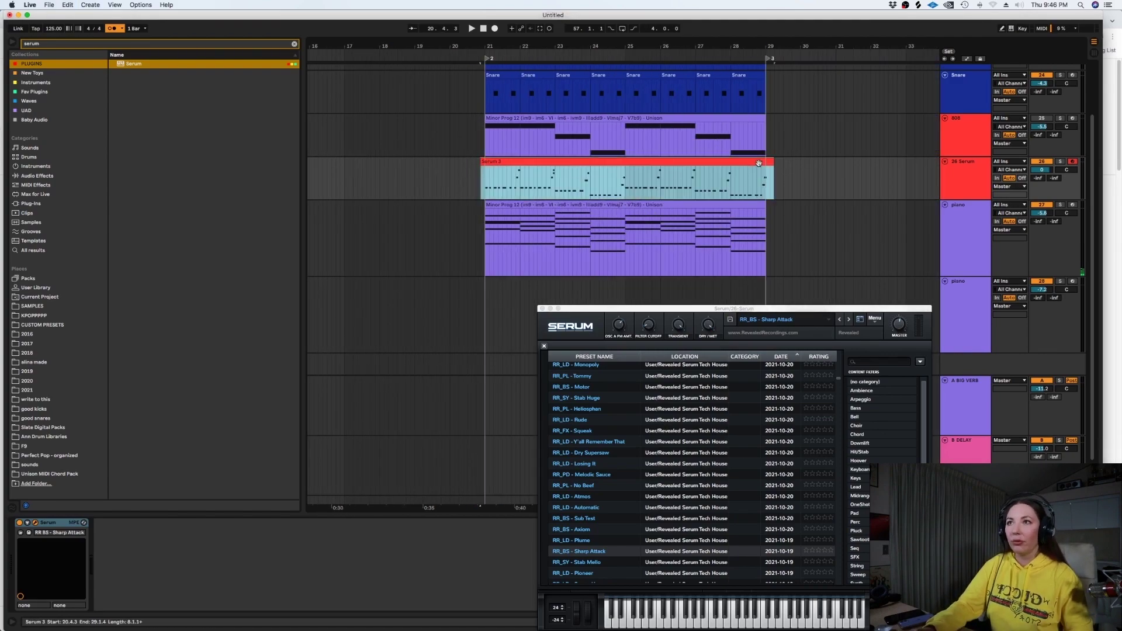
left_click(544, 309)
double_click(576, 161)
left_click(513, 263)
key("super+a")
key("super+shift+u")
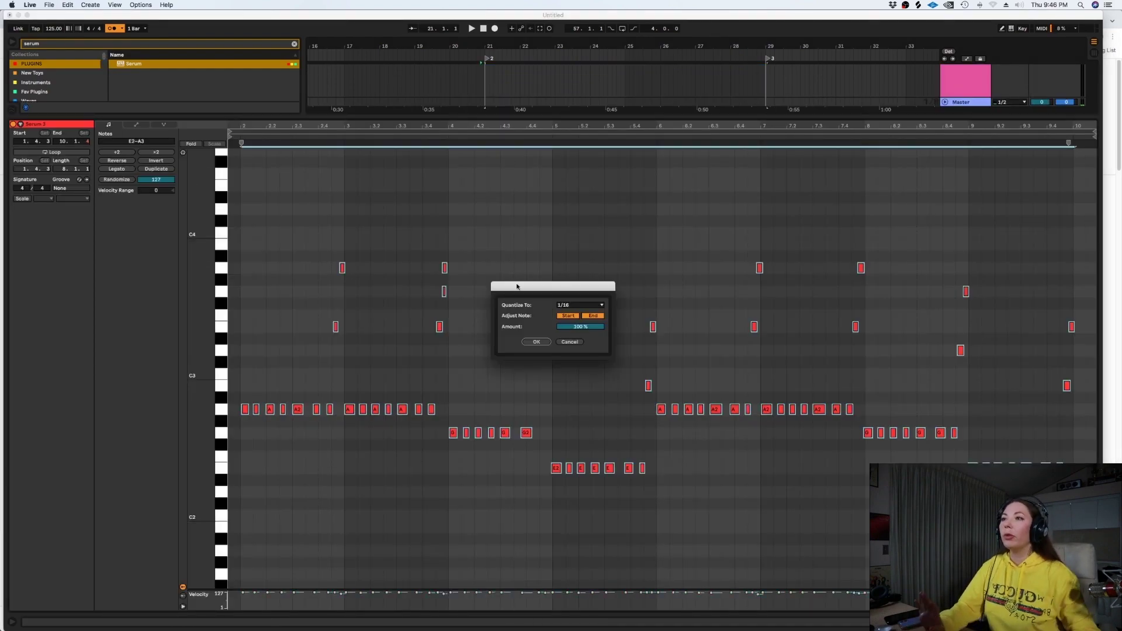
left_click(536, 341)
left_click(512, 485)
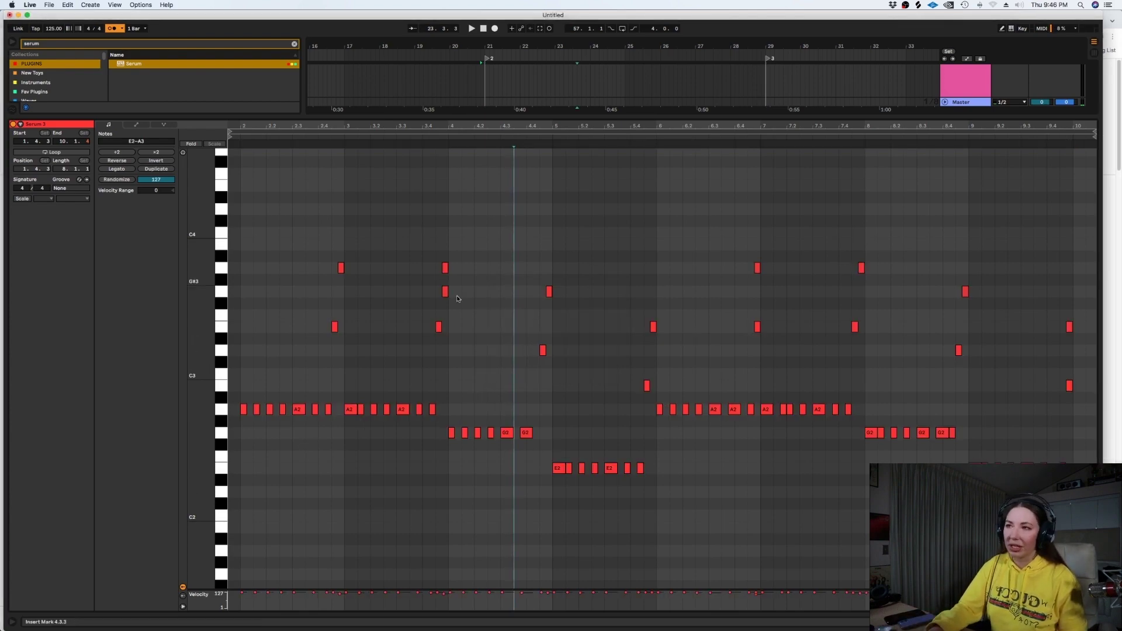
key("space")
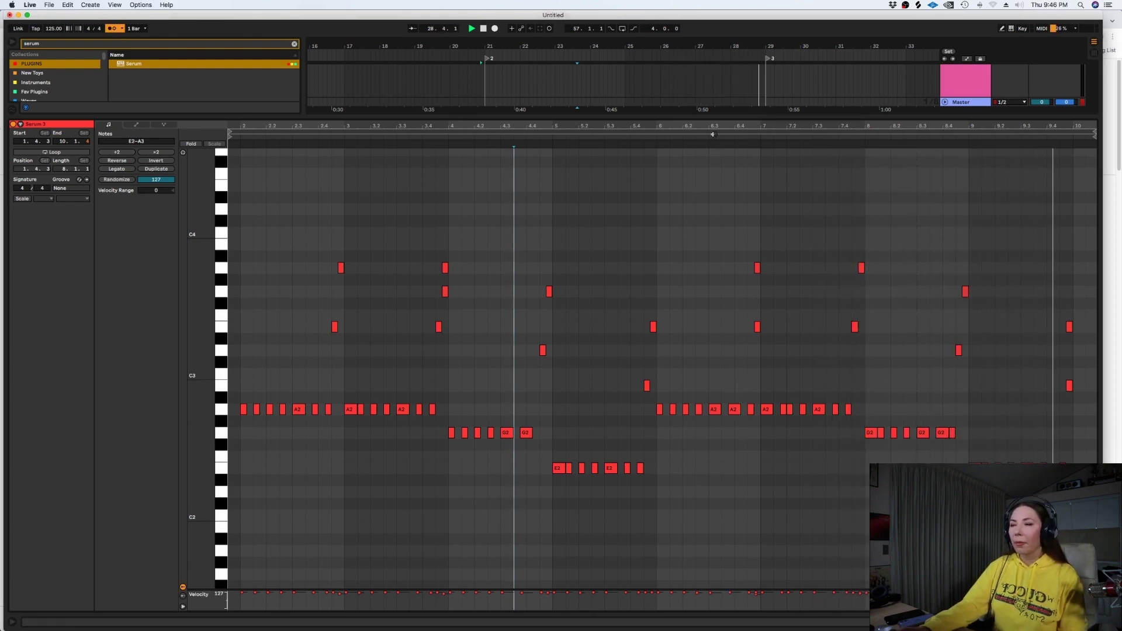
key("space")
Split the Serum clip around bar 23 and replace that bar with a copy of bar 27
key("shift+Tab")
scroll(703, 192, "up", 3)
left_click(551, 232)
key("super+e")
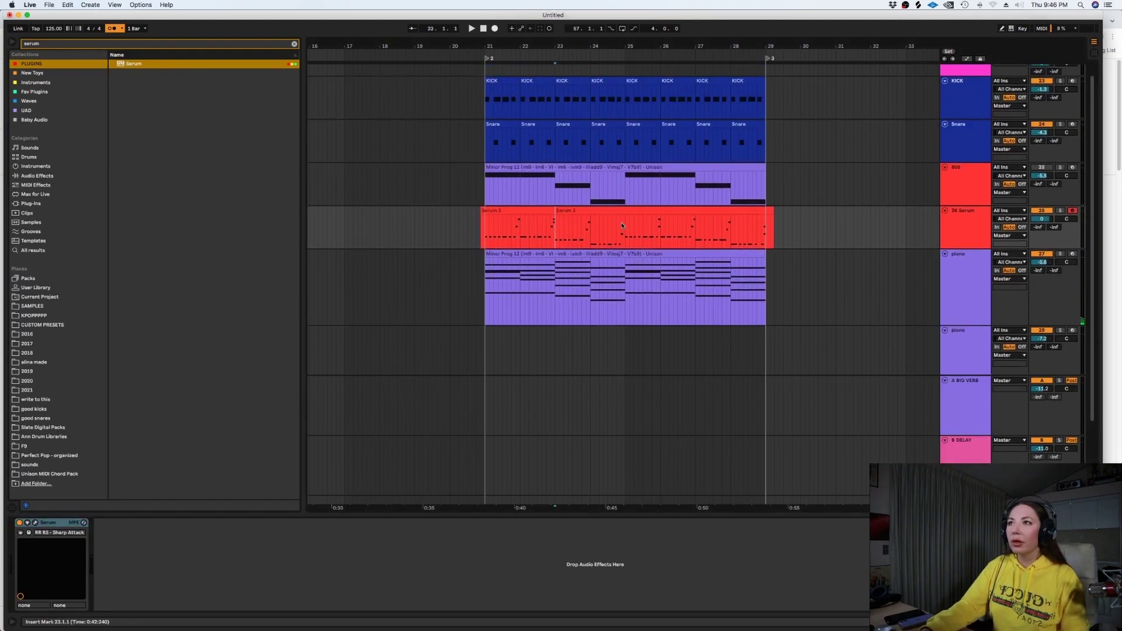
left_click(575, 212)
left_click(589, 223)
key("super+e")
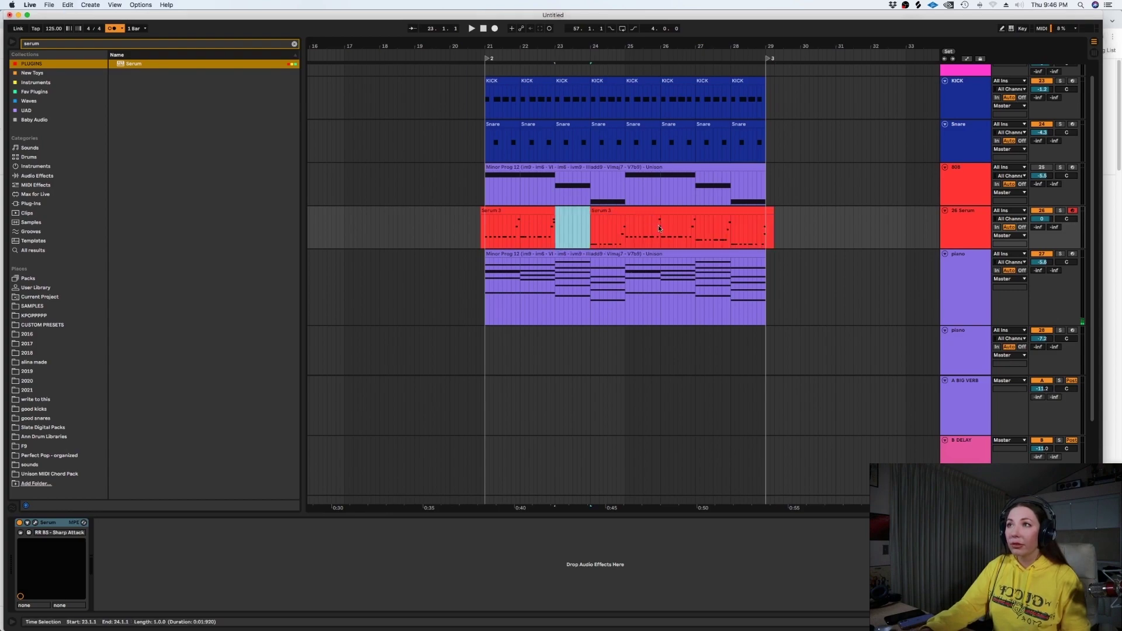
key("Delete")
Delete the Serum part from bar 25 onward and duplicate bars 21 to 24 to fill up to bar 29
left_click_drag(695, 242, 797, 228)
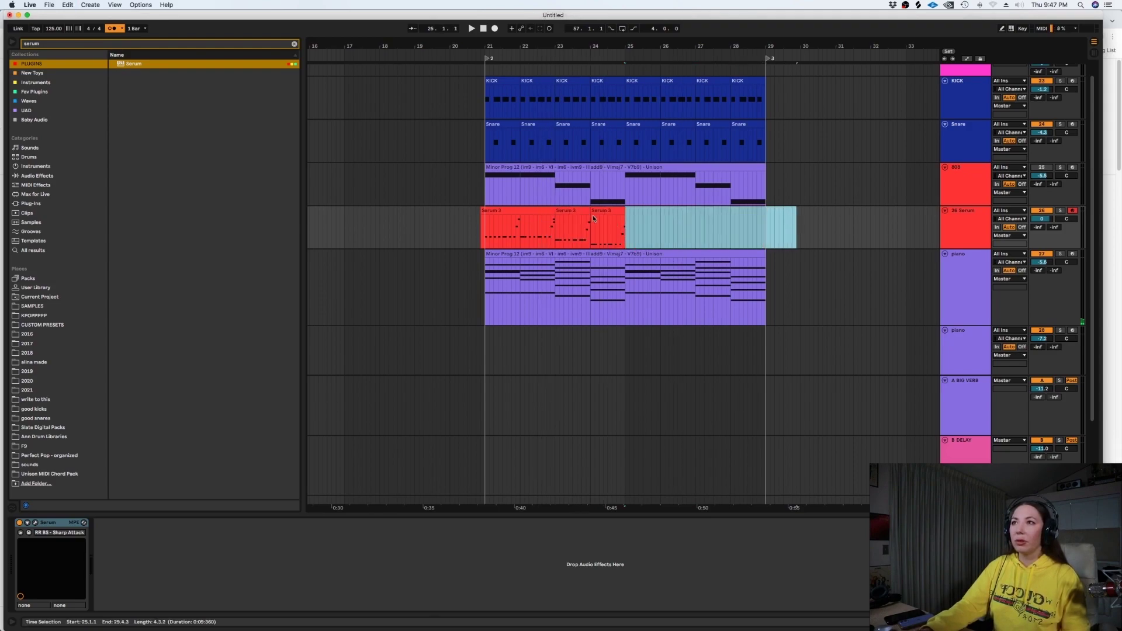
key("Delete")
left_click(481, 226)
left_click_drag(481, 225, 625, 227)
key("ctrl+d")
left_click(476, 229)
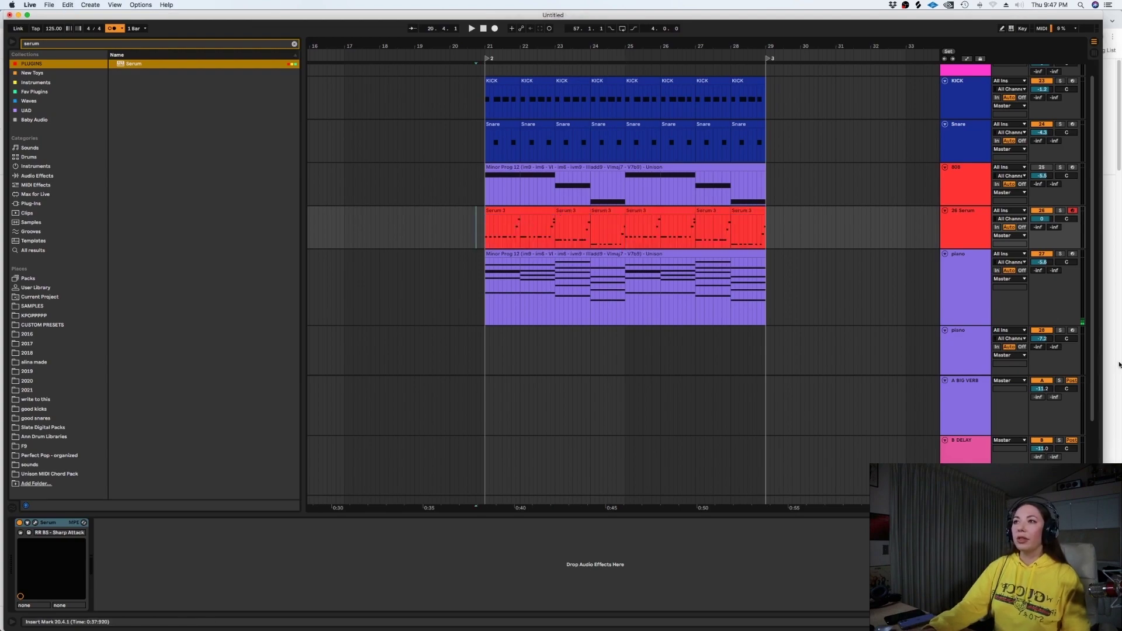
Disarm the Serum track, copy OneKnob Pumper from the piano track onto it, and play from bar 21
left_click_drag(545, 231, 969, 305)
left_click(958, 209)
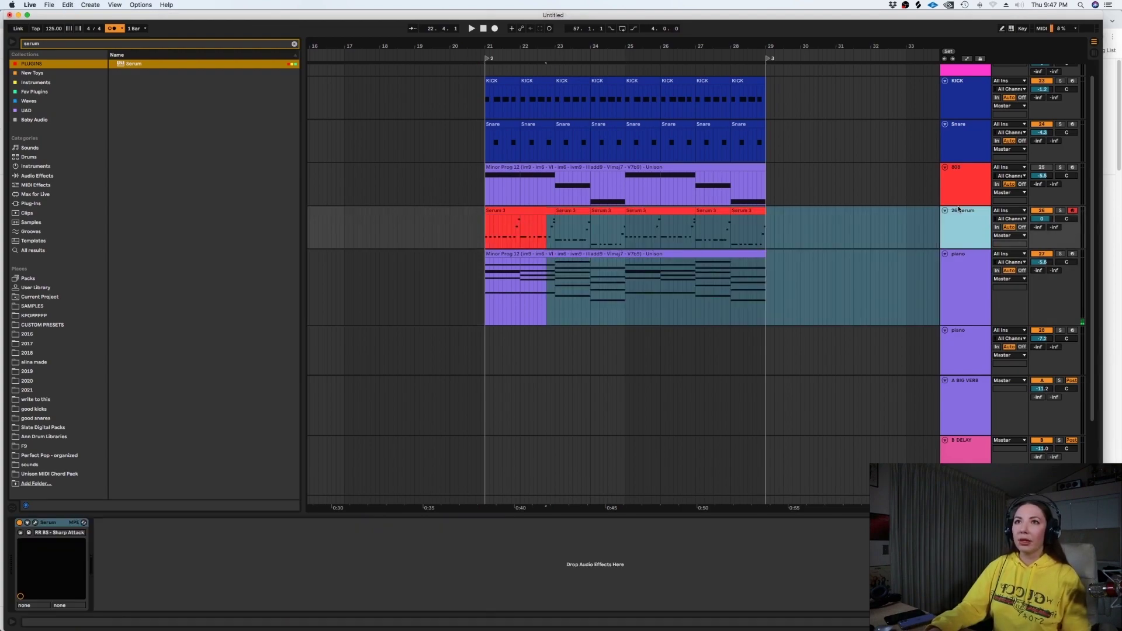
left_click(1072, 212)
left_click(958, 298)
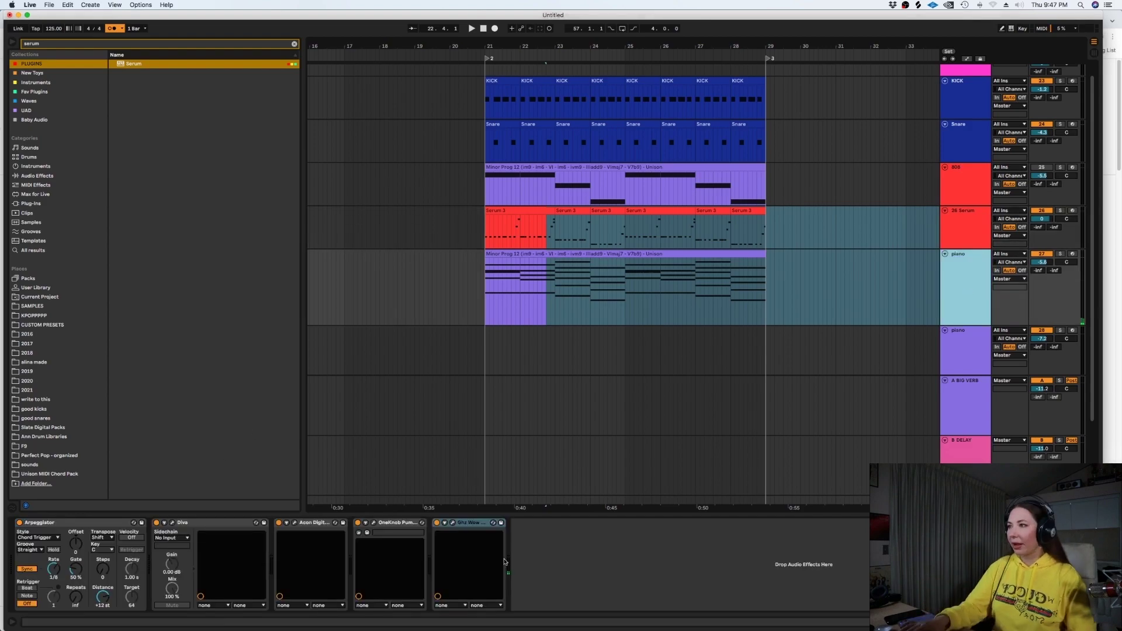
left_click(387, 524)
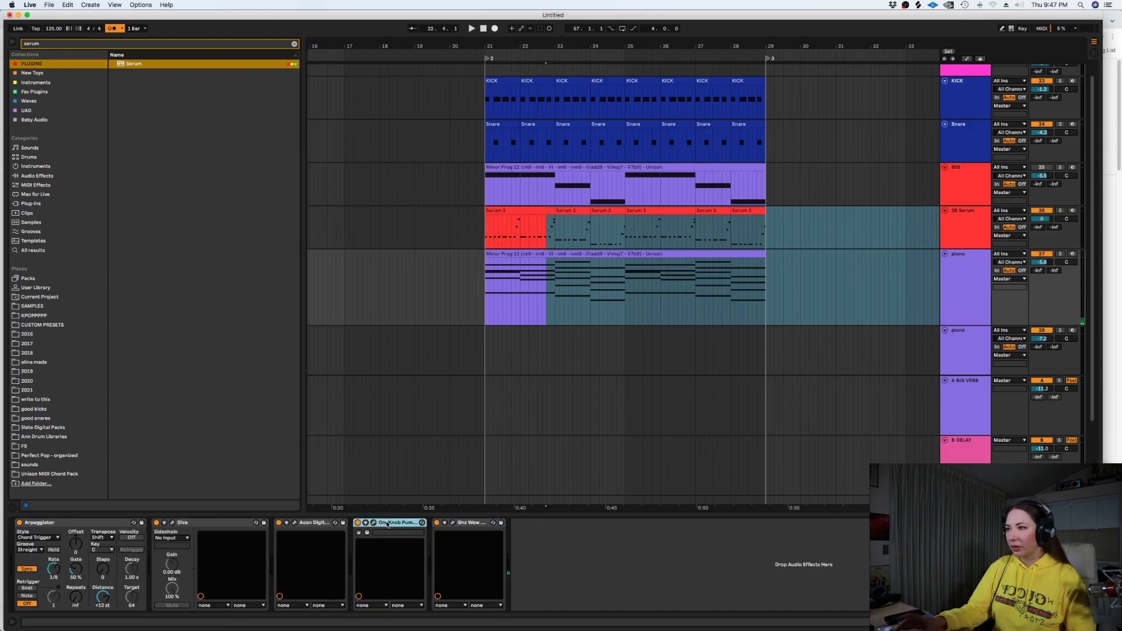
left_click(483, 235)
key("space")
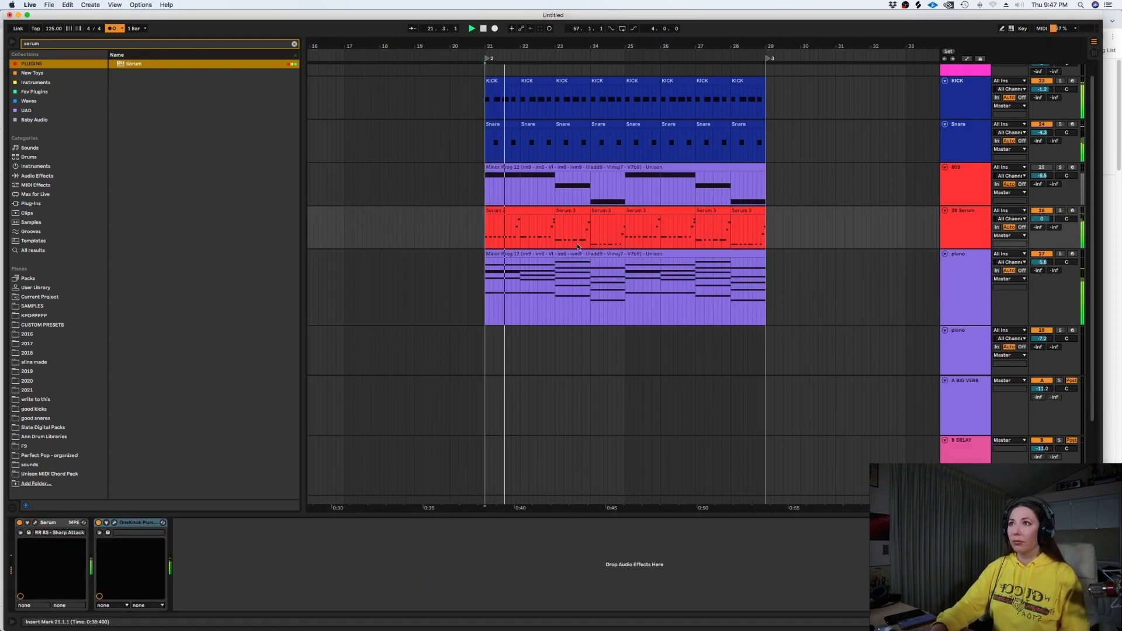
Consolidate the Serum clips from bar 21 to 29 into one clip and transpose all its notes down an octave
left_click(737, 221)
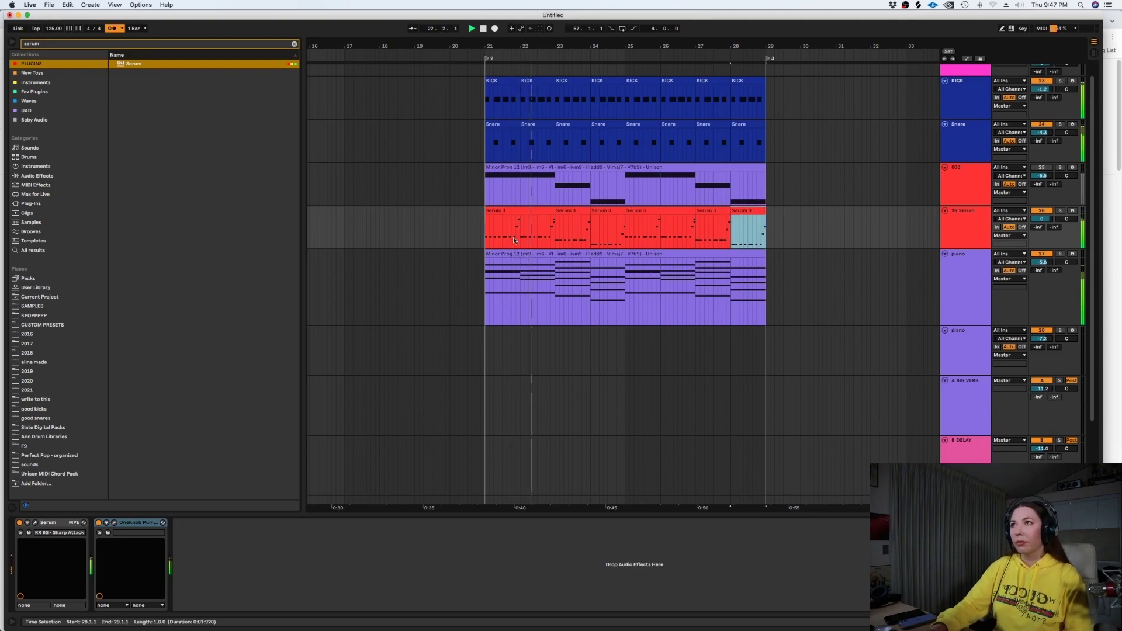
left_click(530, 212, "shift")
key("super+j")
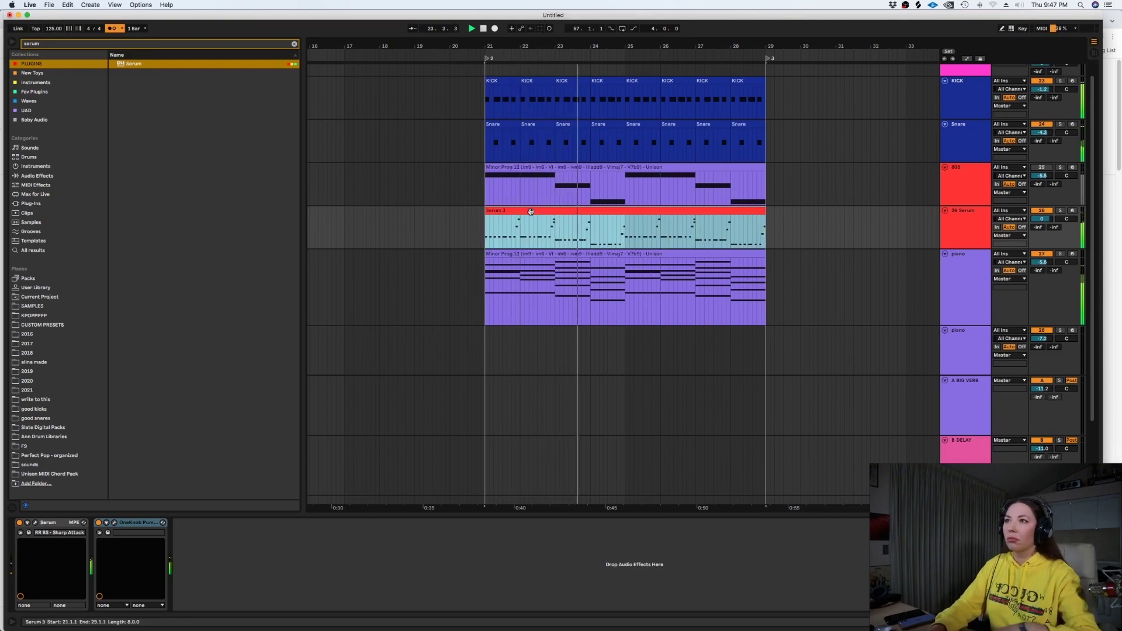
double_click(530, 212)
key("super+a")
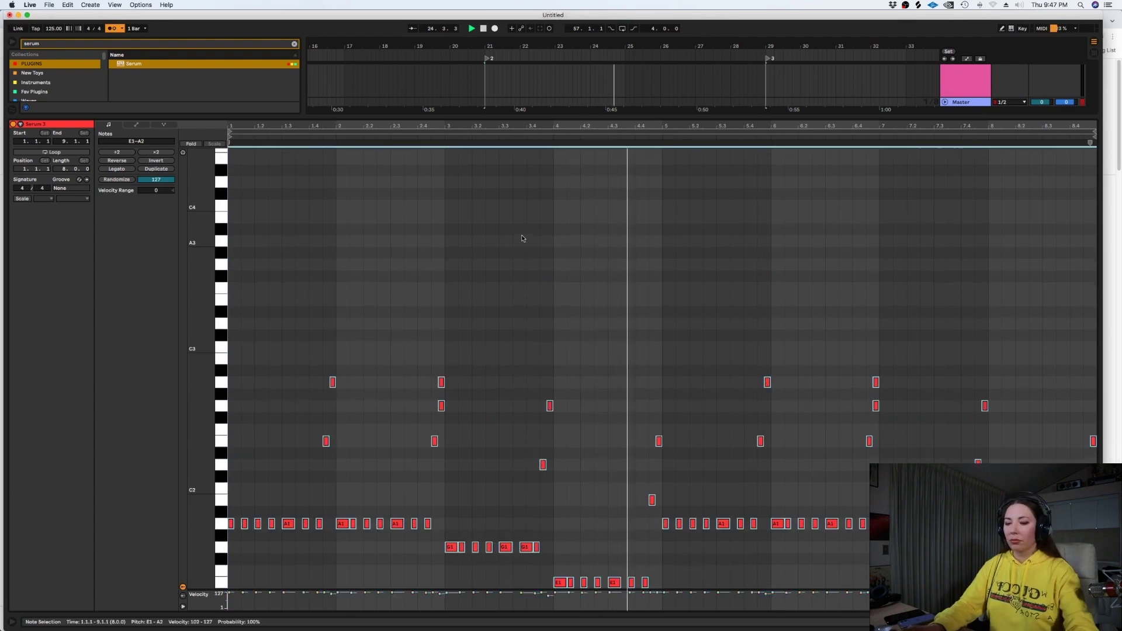
key("shift+Tab")
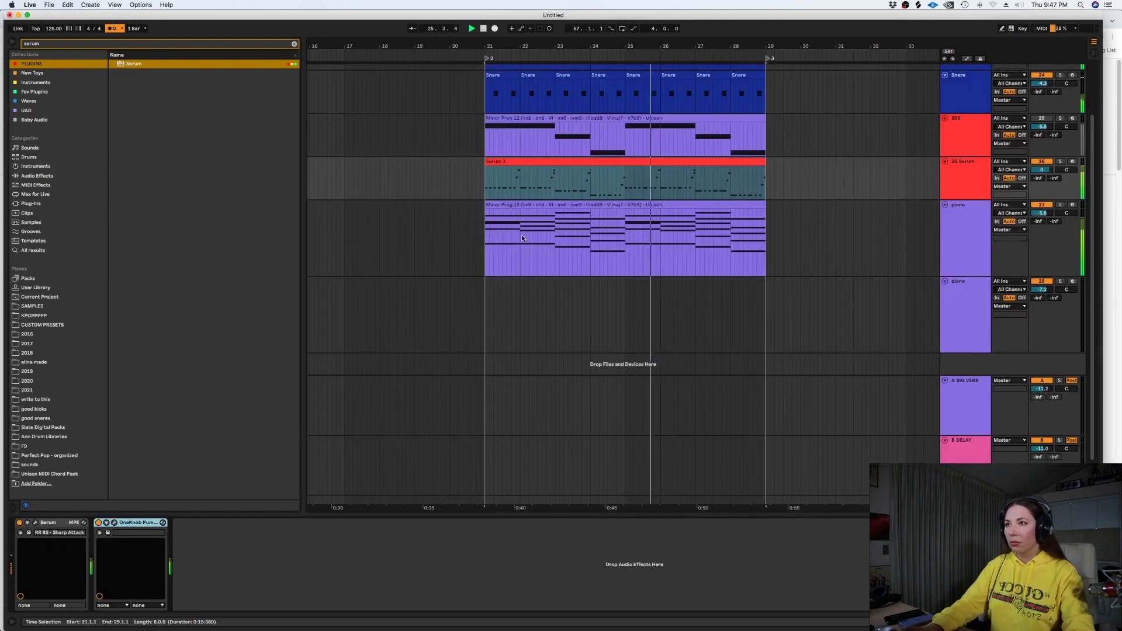
key("space")
Duplicate the Serum track with its clip and solo the copy
left_click(968, 174)
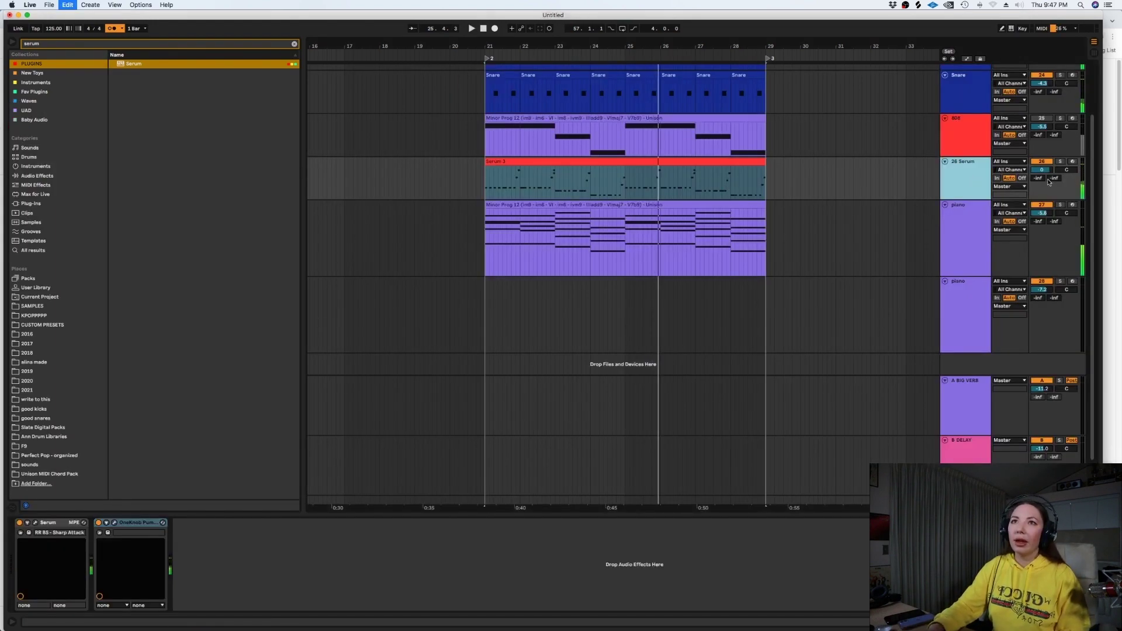
key("super+d")
left_click(1059, 205)
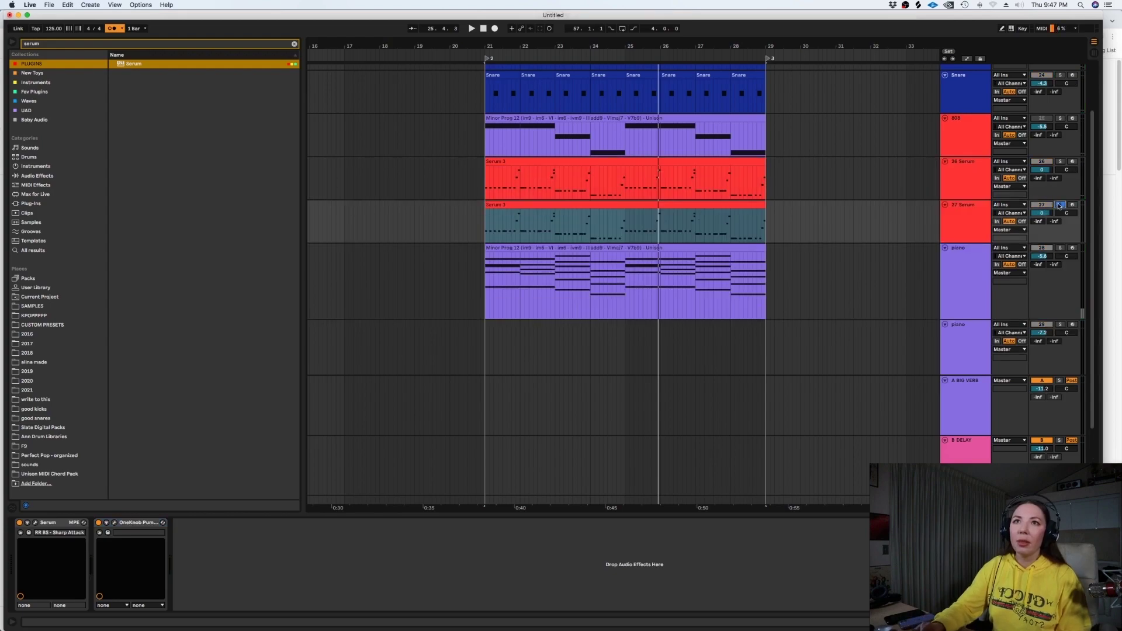
Replace Serum on the duplicated track with Trilian and loop its clip from bar 21 to 29
left_click(293, 45)
type("tr")
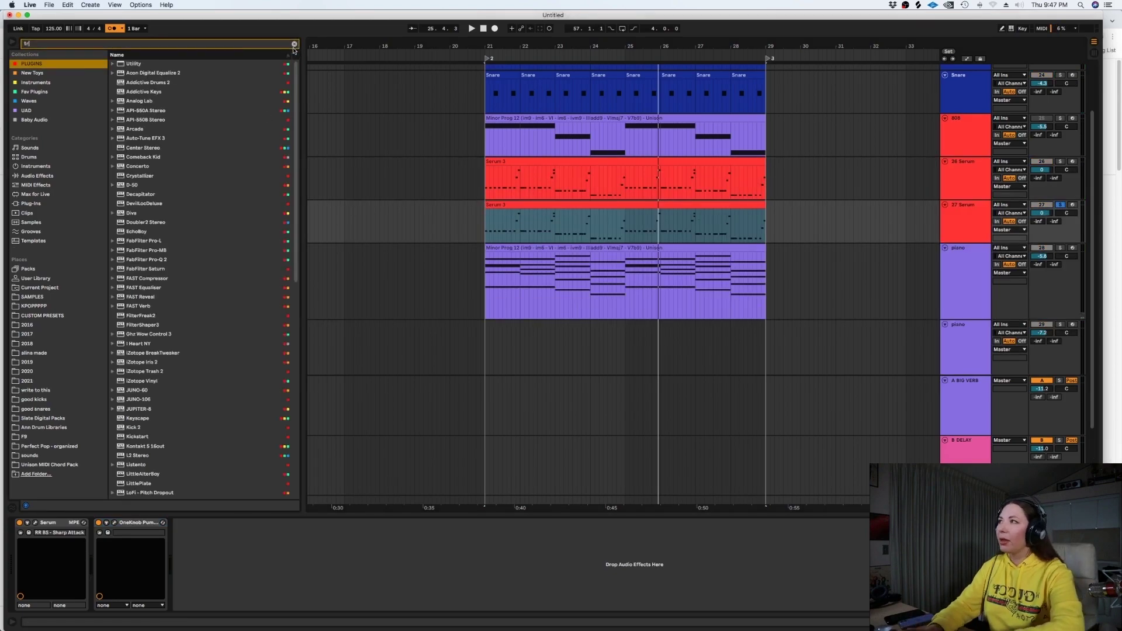
type("ill")
left_click_drag(134, 63, 812, 134)
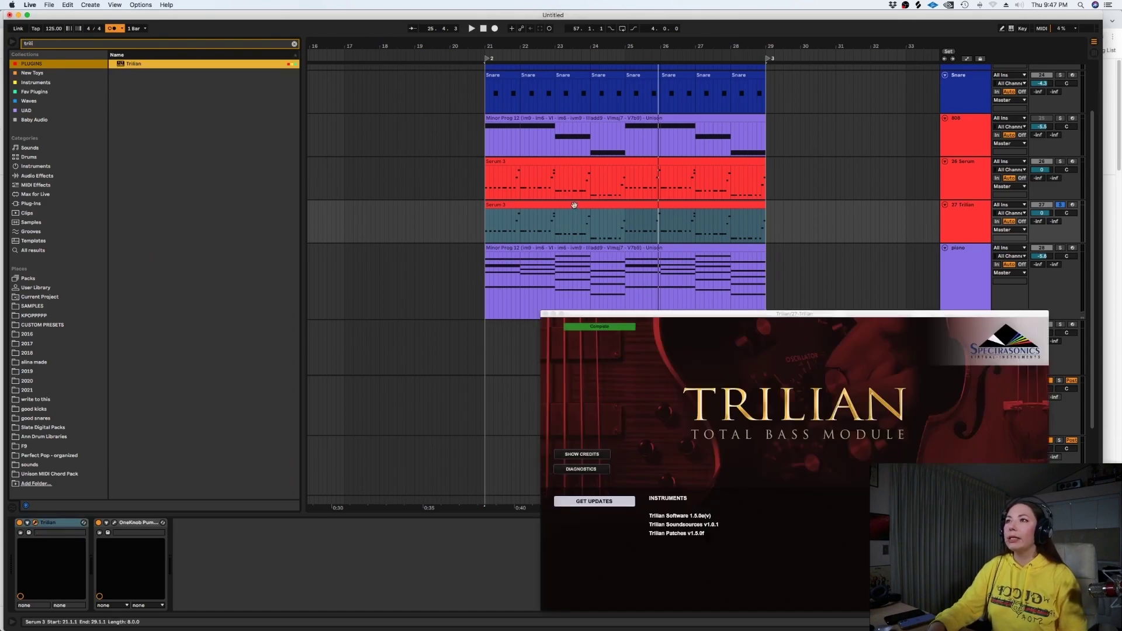
key("super+l")
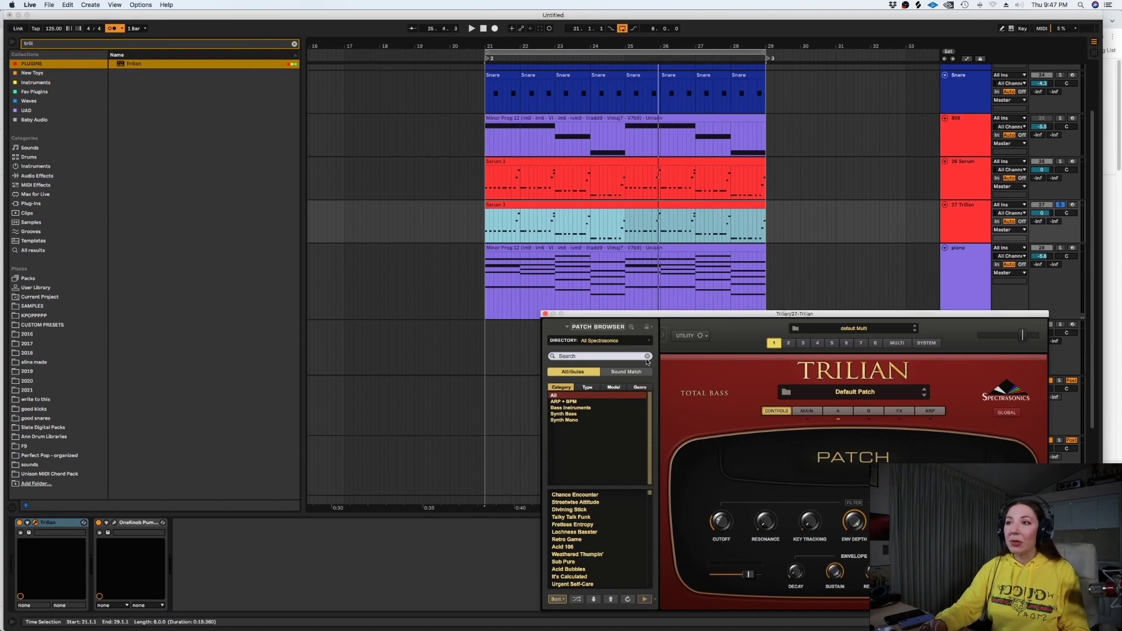
left_click(545, 314)
Load the "agressive low thick retro bass" preset from the Trilian custom presets folder onto the soloed track and play it
left_click(295, 45)
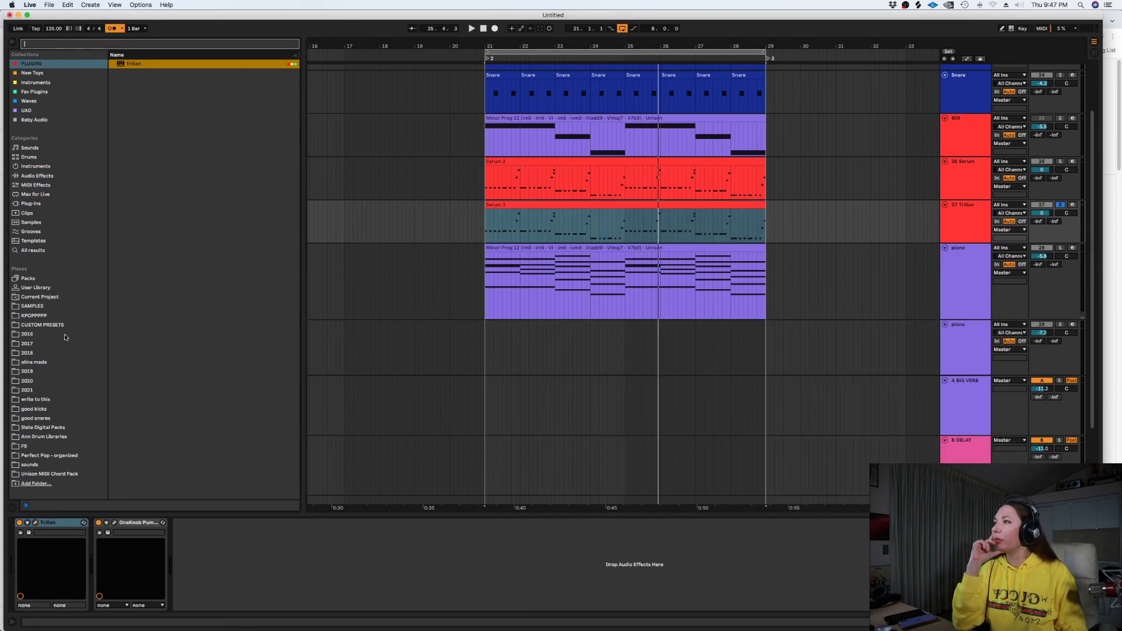
left_click(65, 330)
left_click(54, 316)
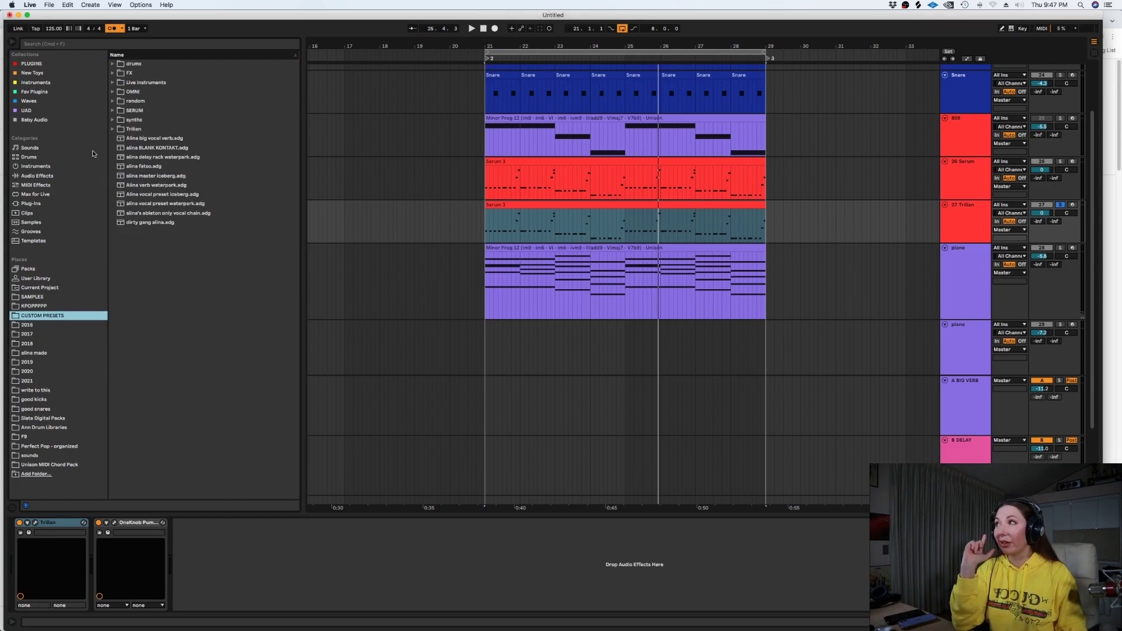
left_click(114, 129)
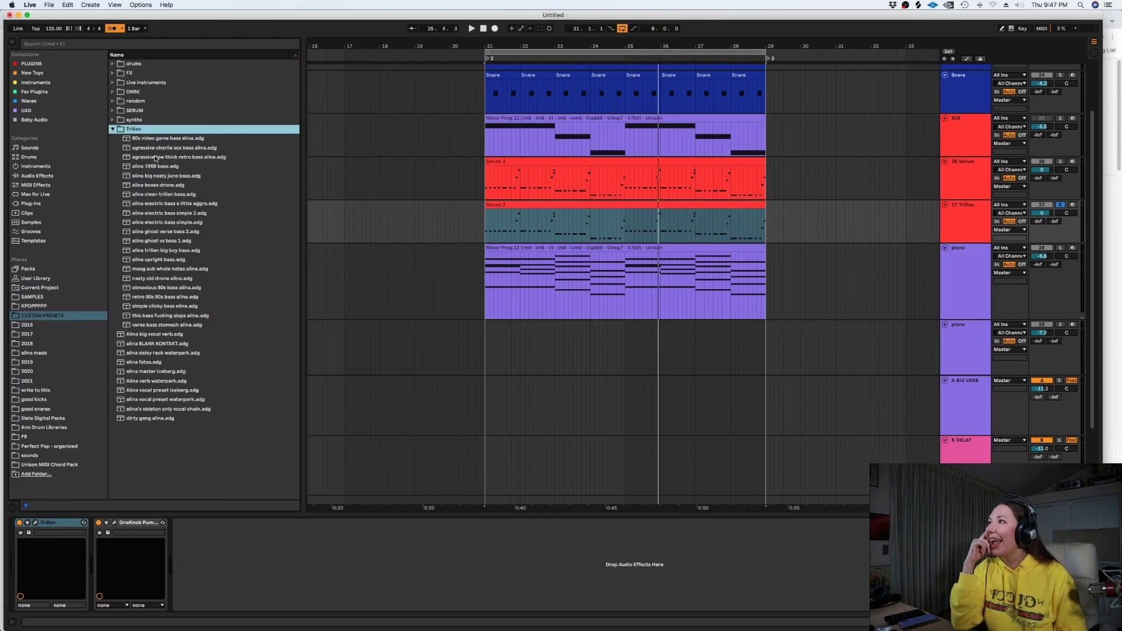
left_click_drag(157, 158, 485, 221)
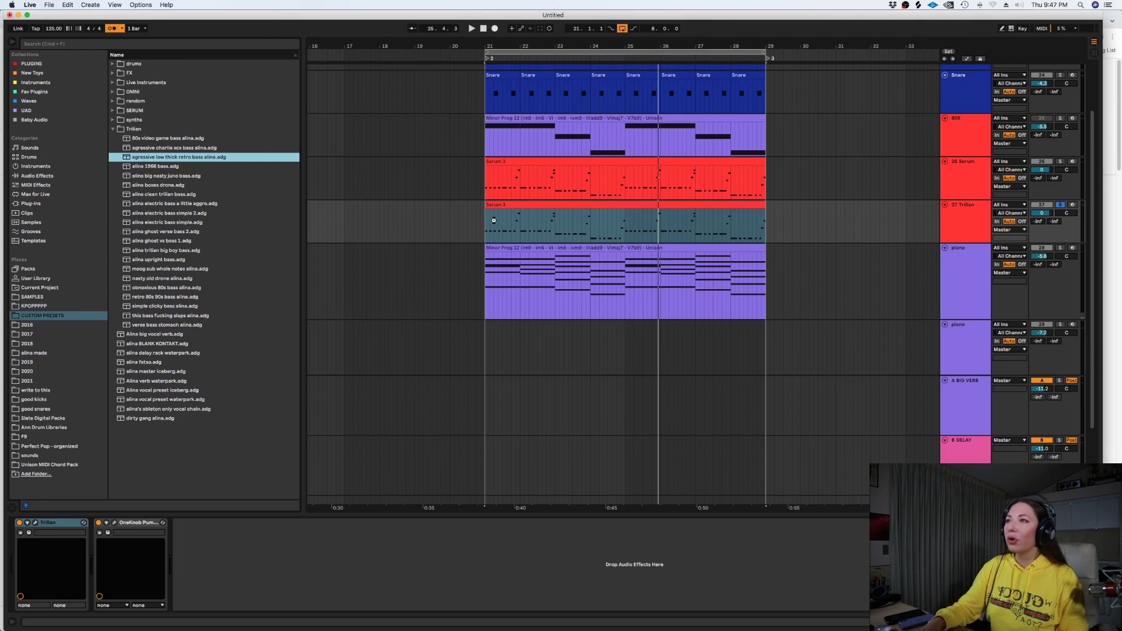
left_click_drag(554, 228, 553, 228)
key("space")
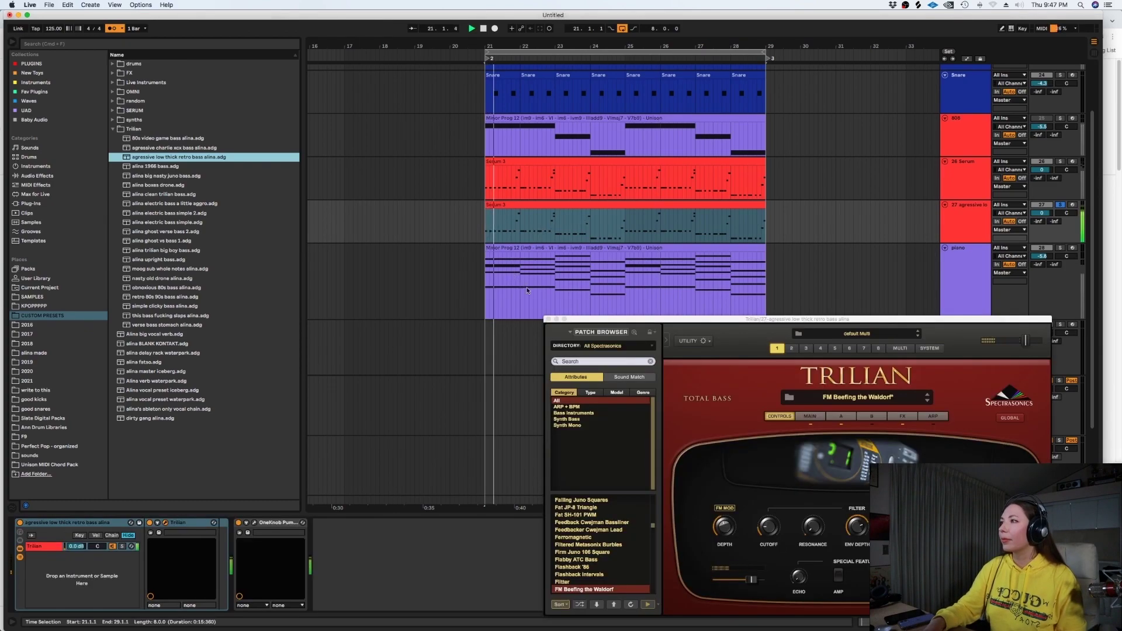
Try the Trilian clip's notes an octave lower and restore their pitch
double_click(522, 206)
key("shift+Down")
key("space")
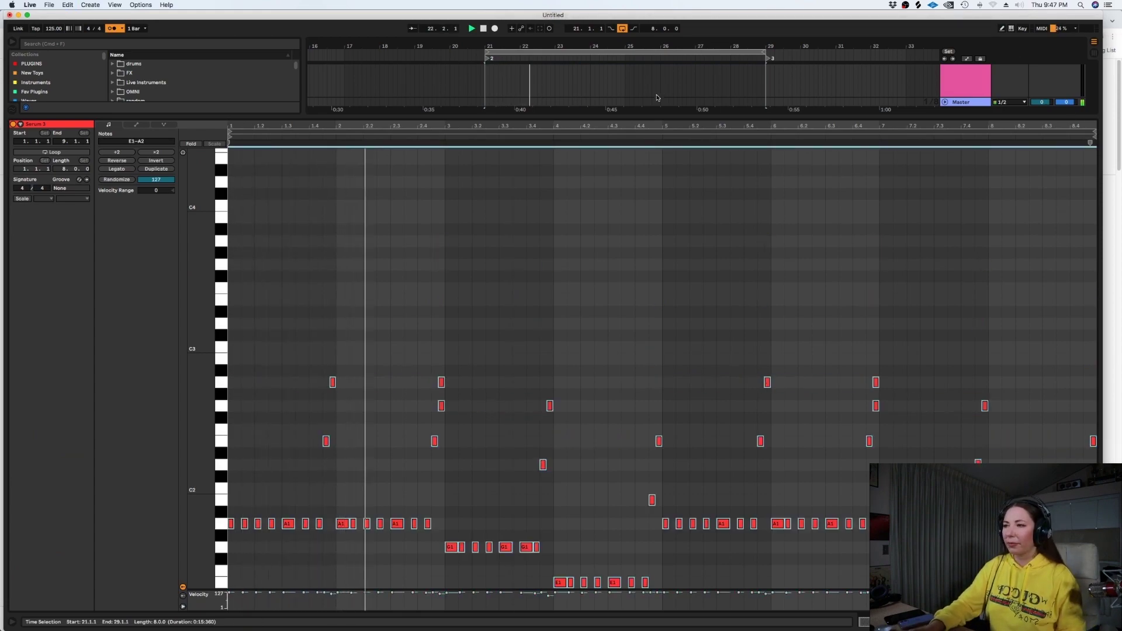
key("shift+Up")
key("shift+Tab")
Play the loop with all tracks and lower the Serum track's volume to about -7.5 dB
key("space")
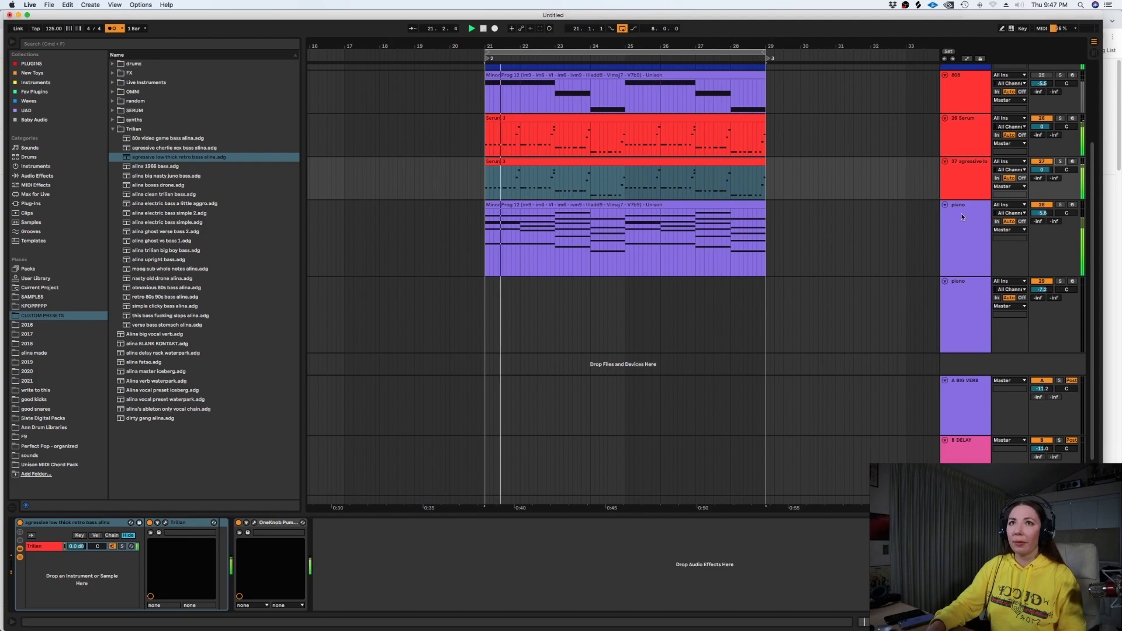
left_click_drag(1041, 126, 1041, 141)
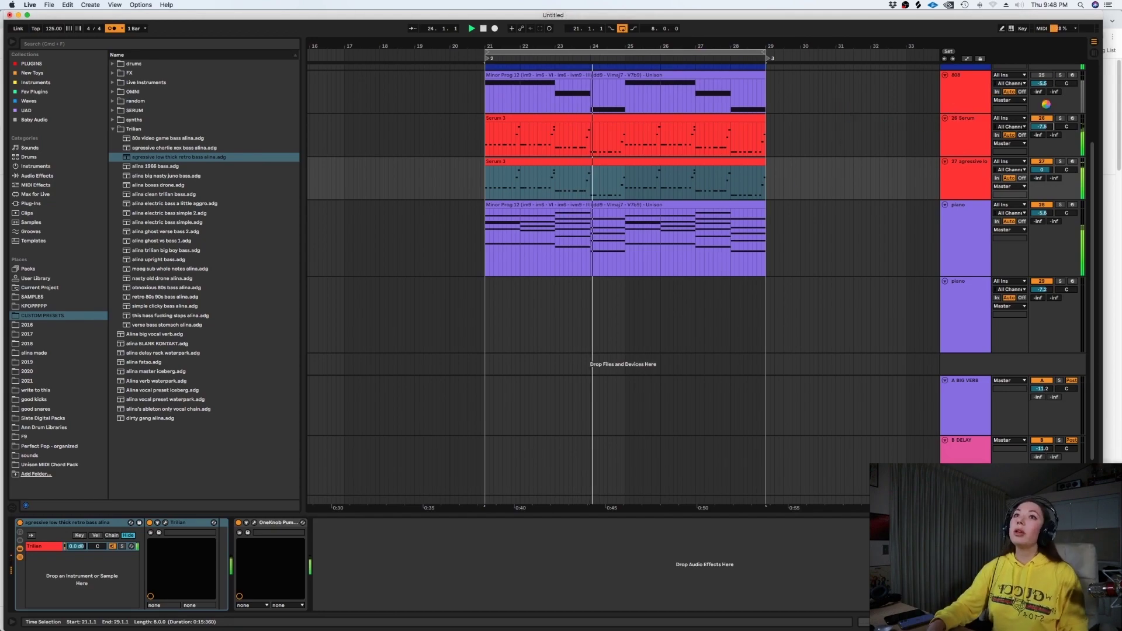
Assign the 808 track's color to its clip
scroll(1039, 149, "up", 2)
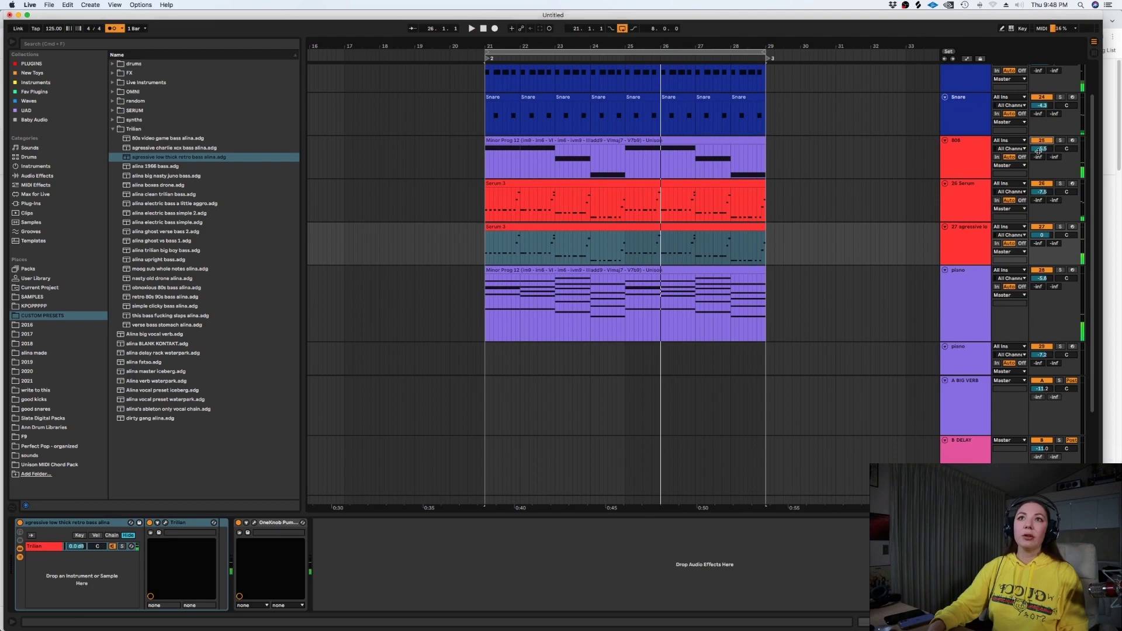
left_click(965, 153)
right_click(966, 155)
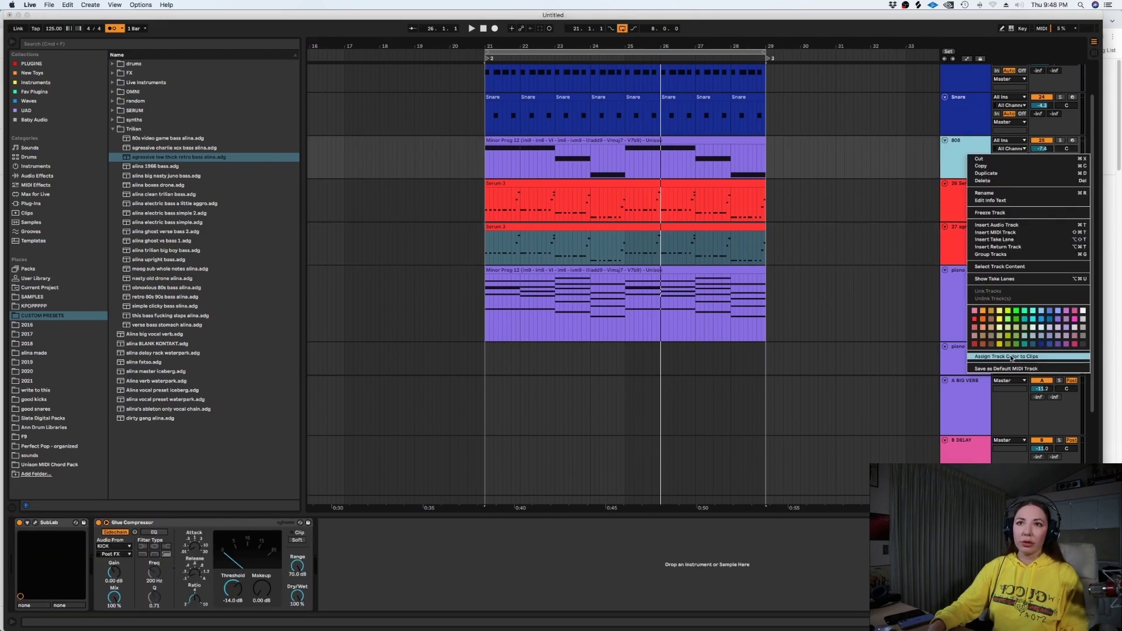
left_click(1011, 356)
Check the notes in the 808 clip and lower the 808 track's volume to about -12.3 dB
double_click(619, 146)
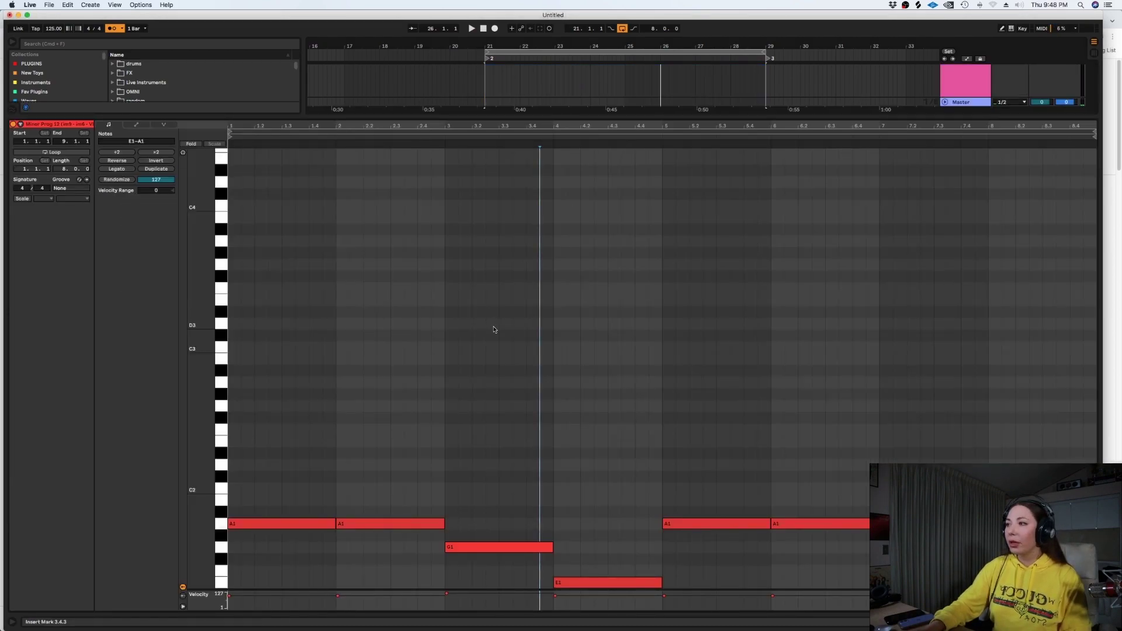
key("shift+Tab")
scroll(1037, 140, "up", 2)
left_click(1041, 126)
left_click_drag(1041, 125, 1041, 135)
Copy the OneKnob Pumper effect from the Trilian bass track to the 808 track and play the 808 soloed
left_click(971, 191)
left_click(969, 204)
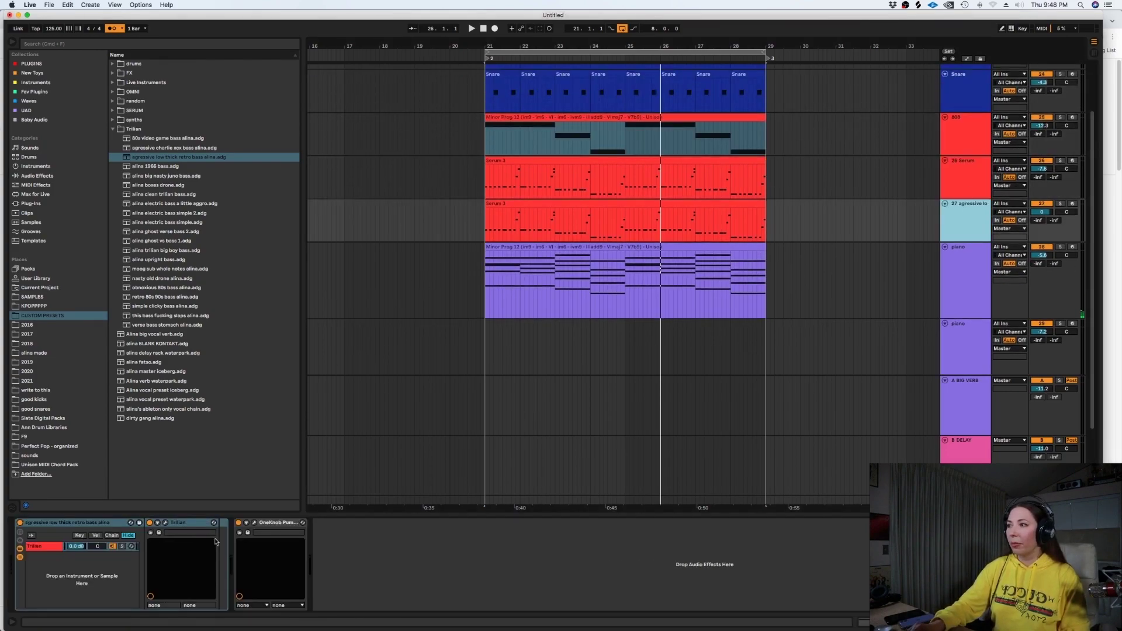
left_click_drag(279, 528, 314, 478)
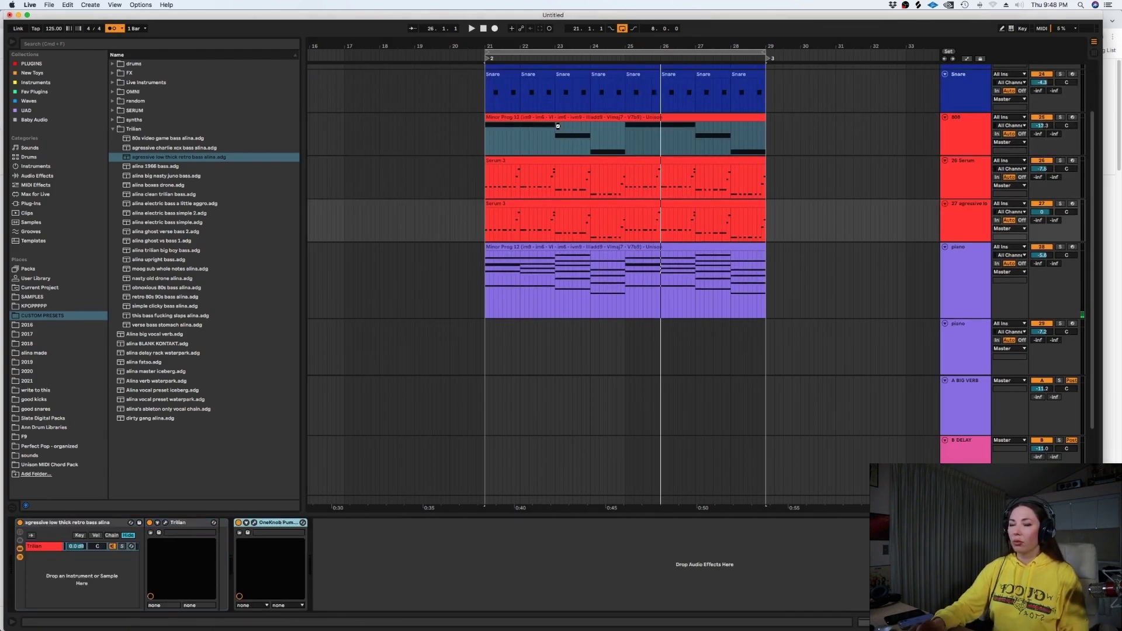
left_click_drag(558, 126, 558, 126)
left_click(1060, 117)
key("space")
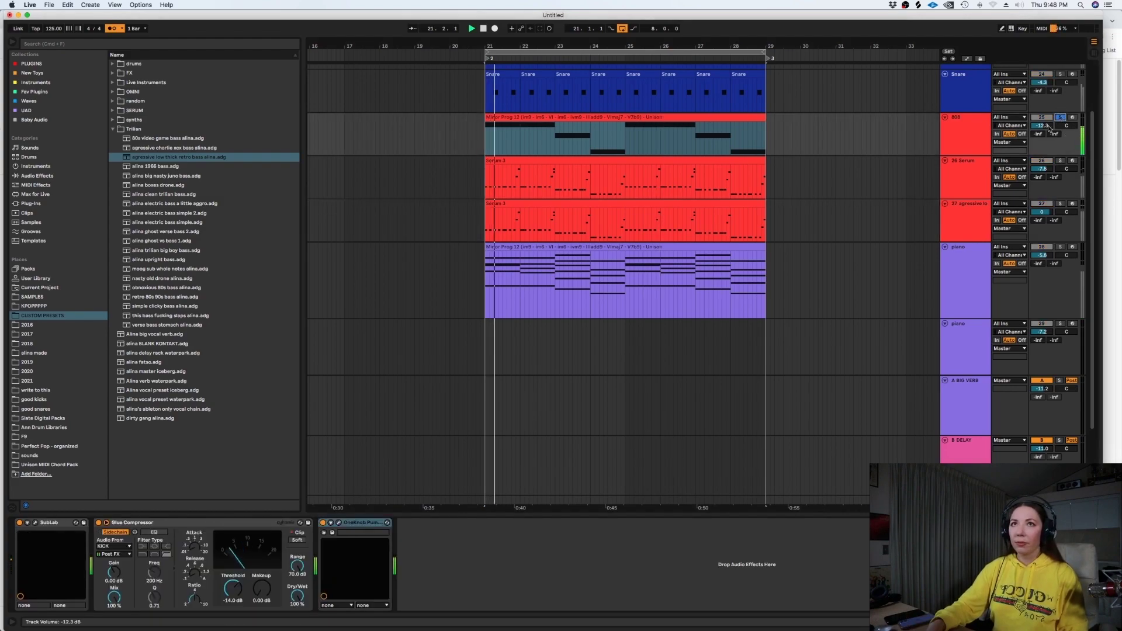
Transpose all notes of the 808 clip down one octave to E0–A0 and listen to its lowest note soloed
double_click(625, 135)
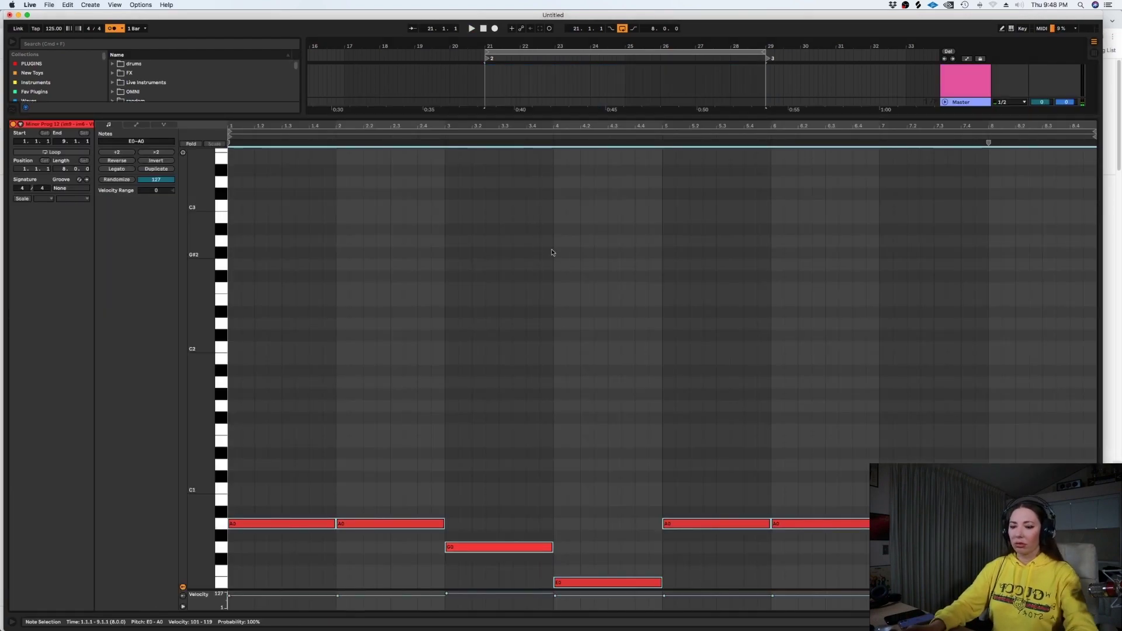
key("shift+Tab")
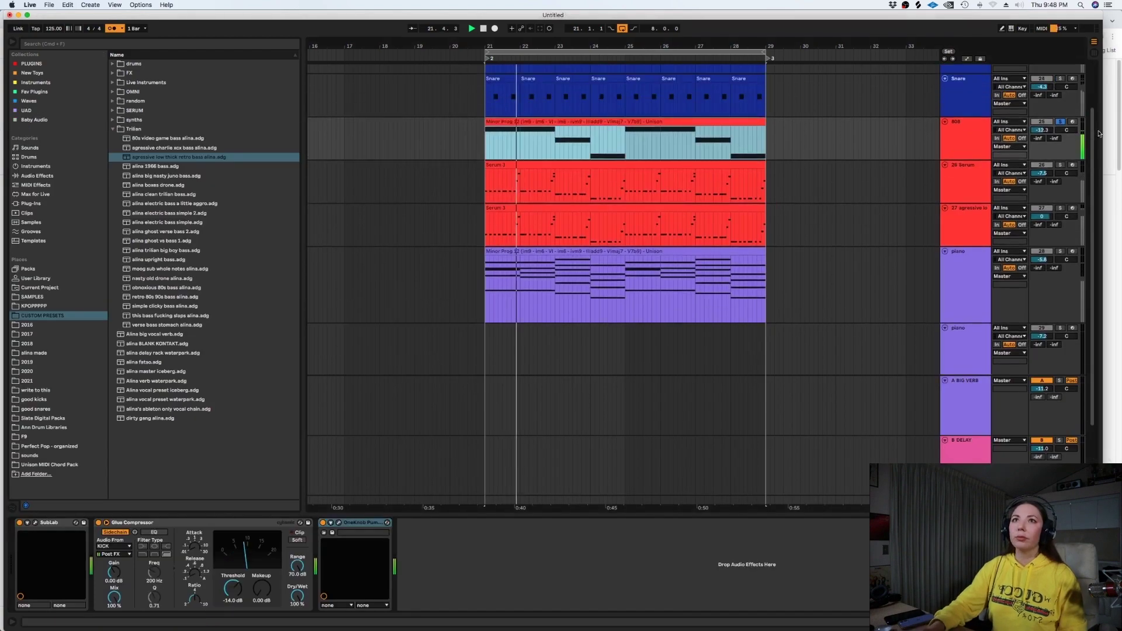
key("shift+Tab")
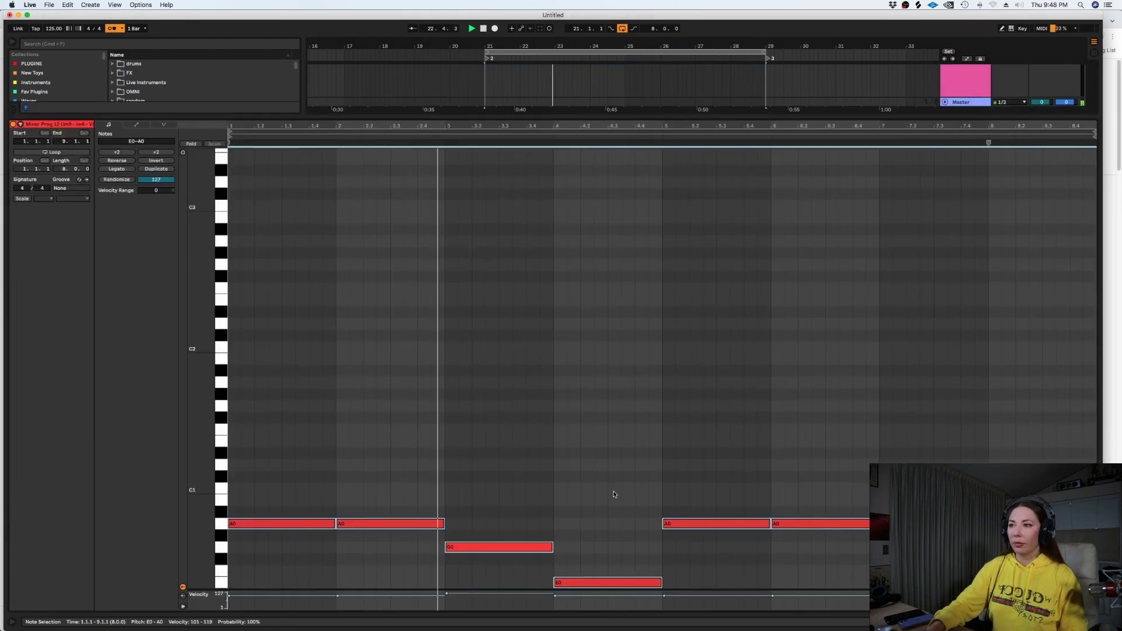
left_click(608, 582)
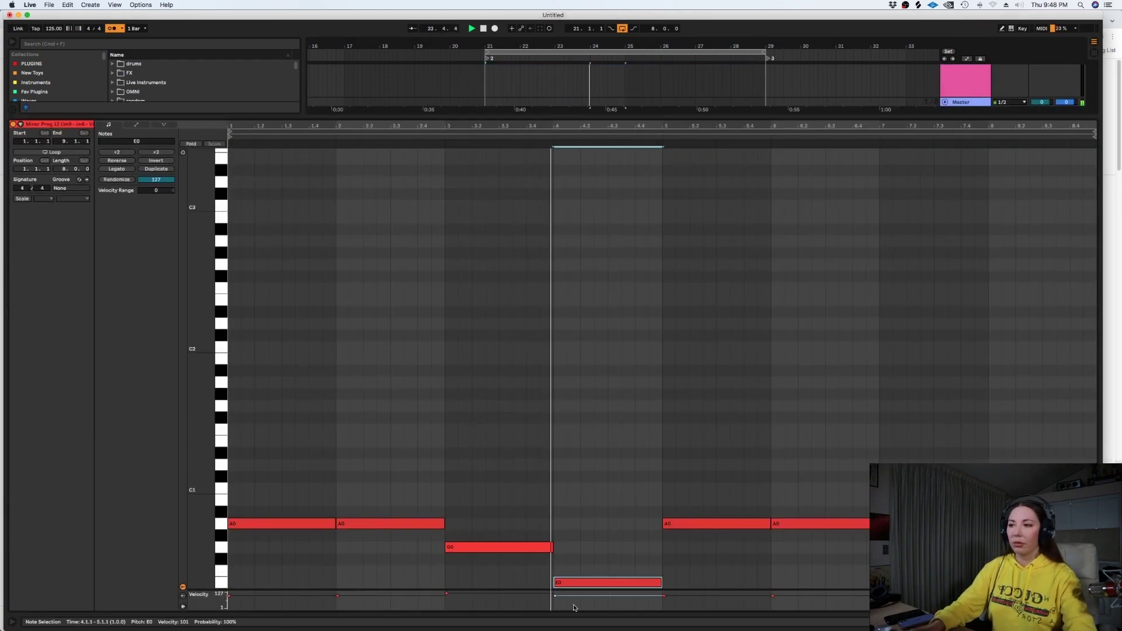
key("shift+Tab")
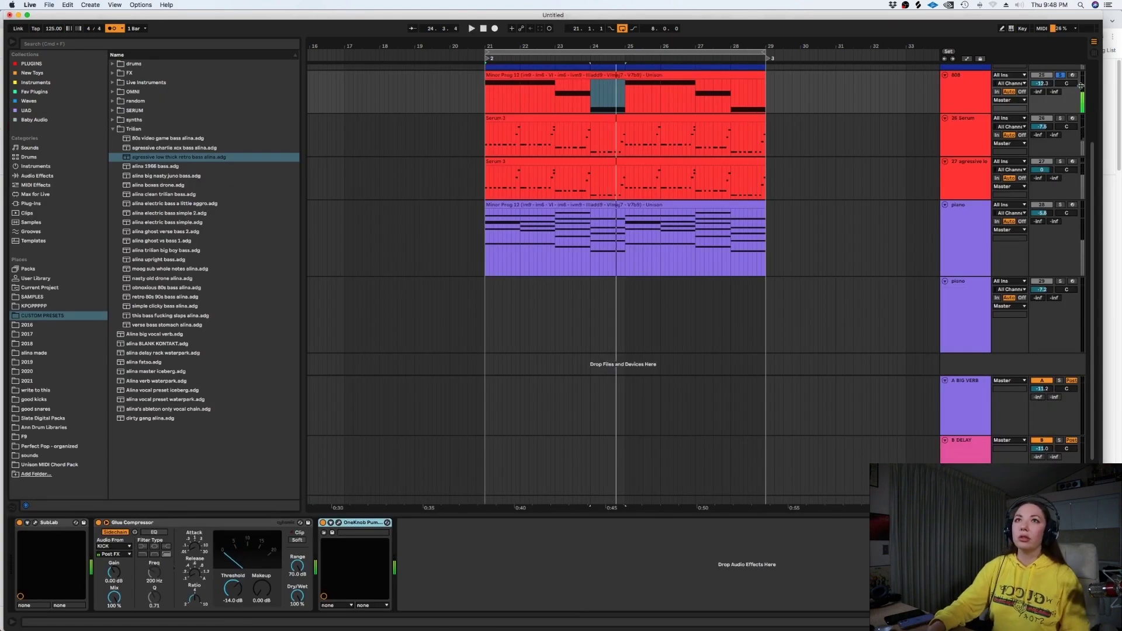
Unsolo the 808 track and play the loop with all tracks, checking the 808's device chain
key("space")
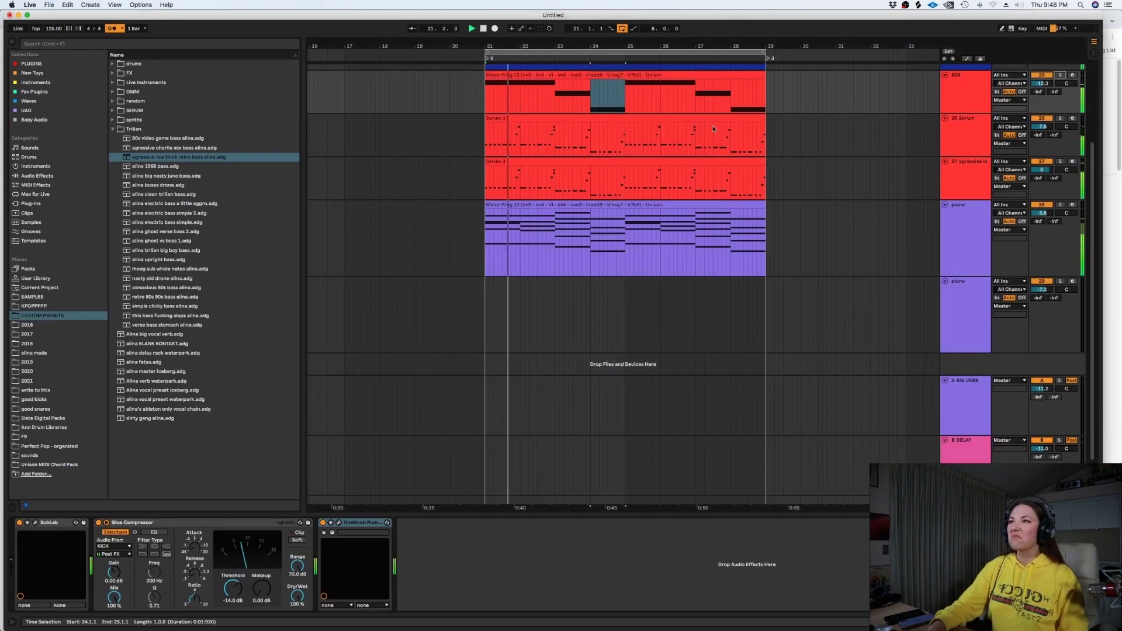
scroll(742, 126, "up", 3)
scroll(741, 125, "up", 1)
left_click(968, 204)
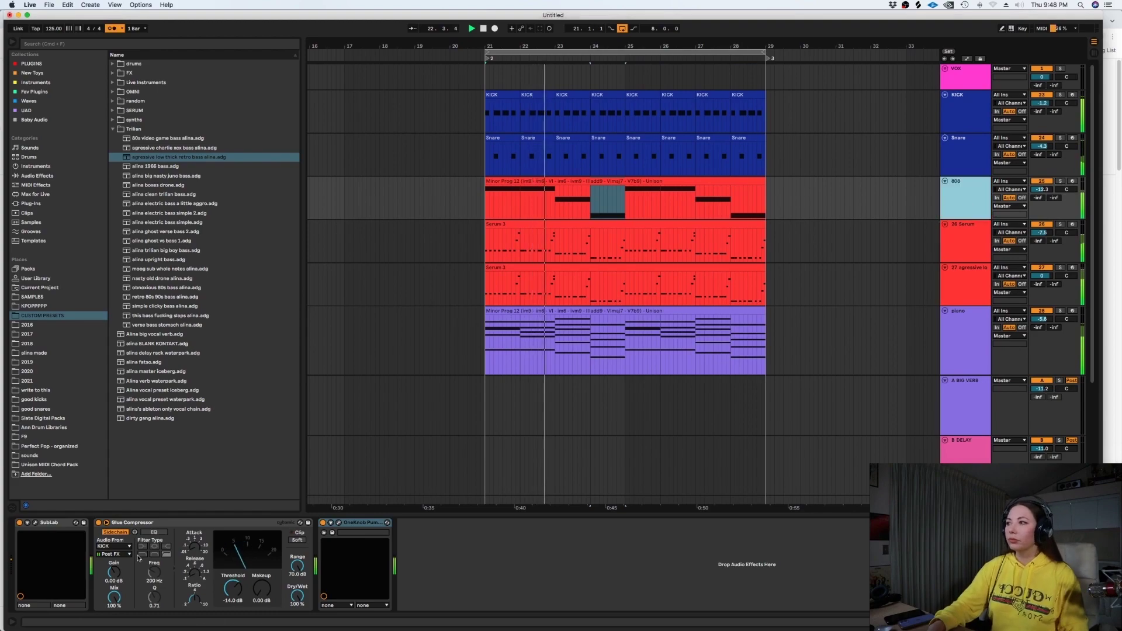
key("space")
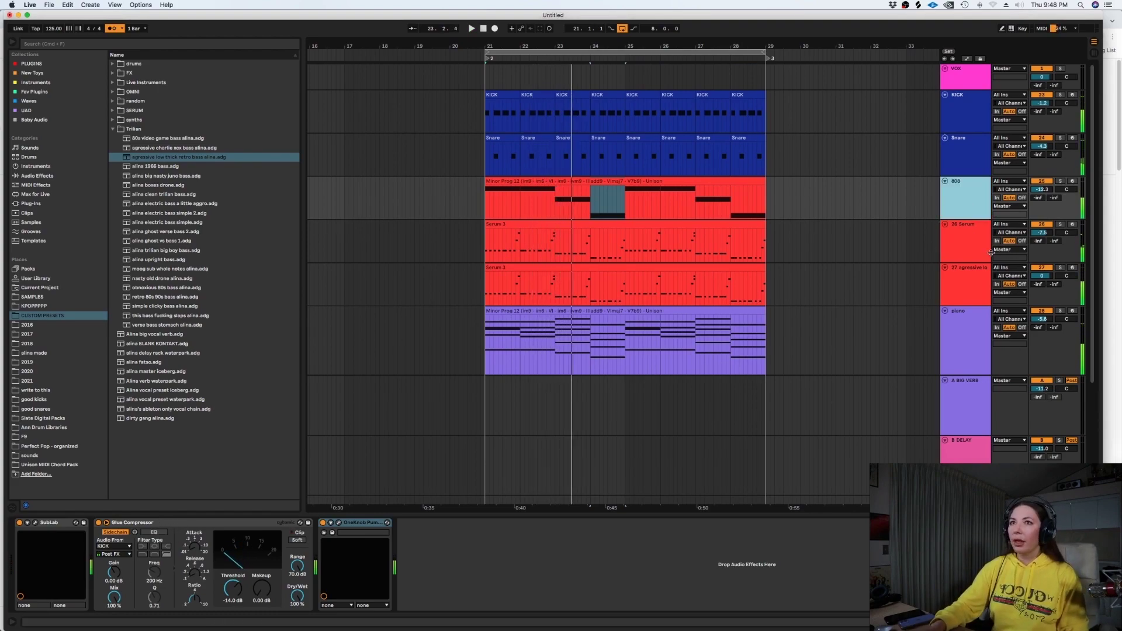
Group the Serum and Trilian bass tracks
left_click(965, 247)
left_click(965, 291, "shift")
key("super+g")
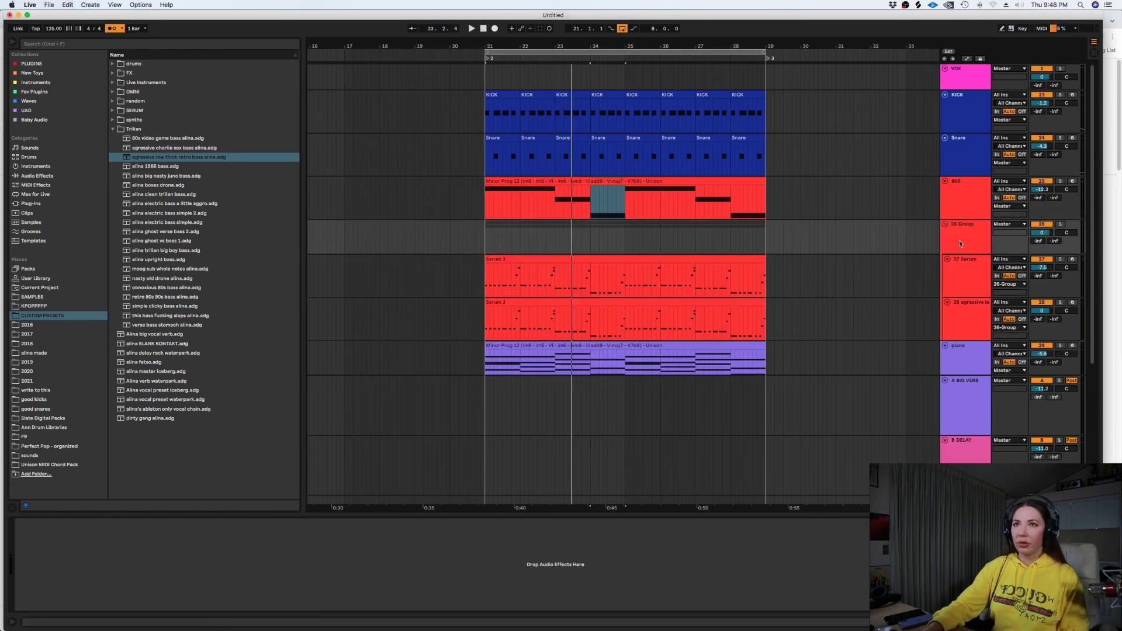
Copy the 808 track's kick-sidechained Glue Compressor to the bass group, play the loop and collapse the group
left_click(956, 200)
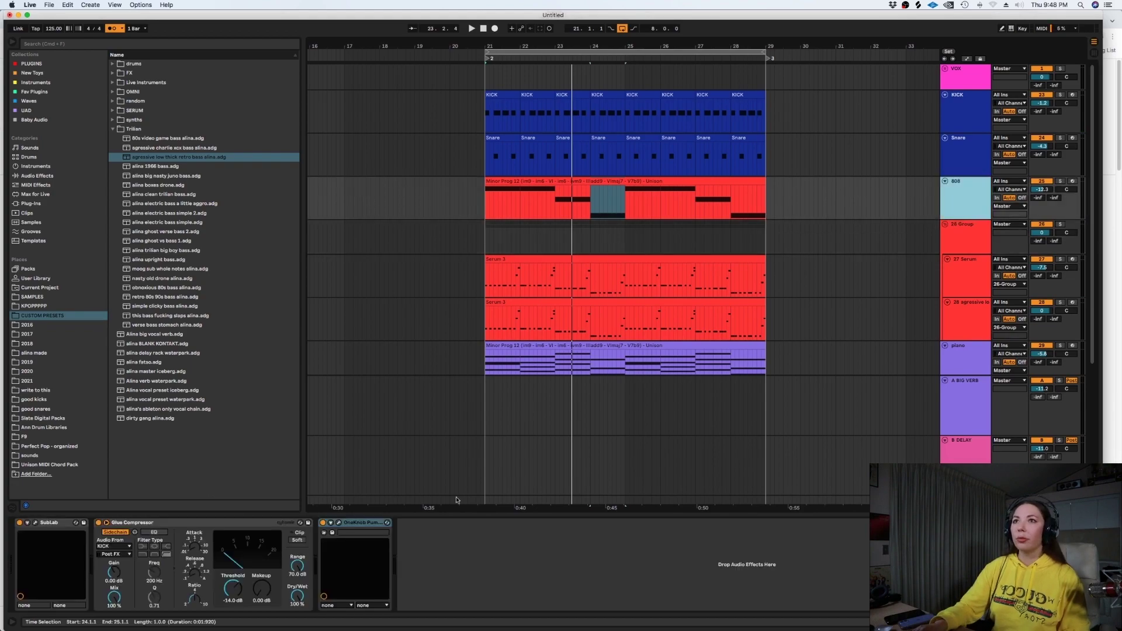
left_click(174, 527)
left_click_drag(173, 526, 636, 221)
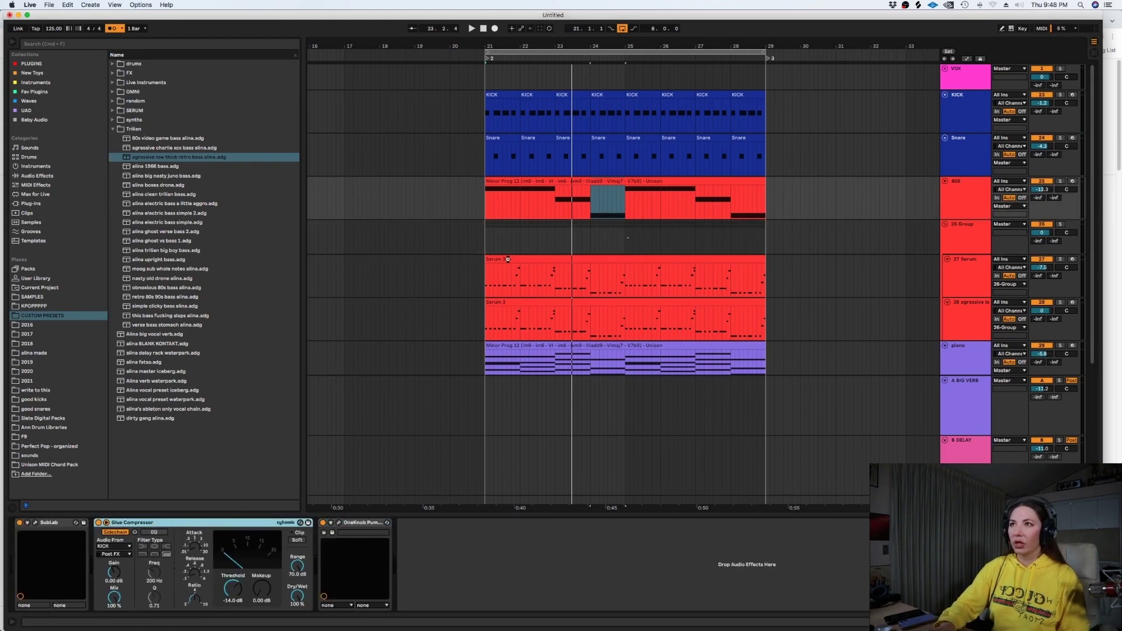
left_click_drag(508, 259, 622, 251)
key("space")
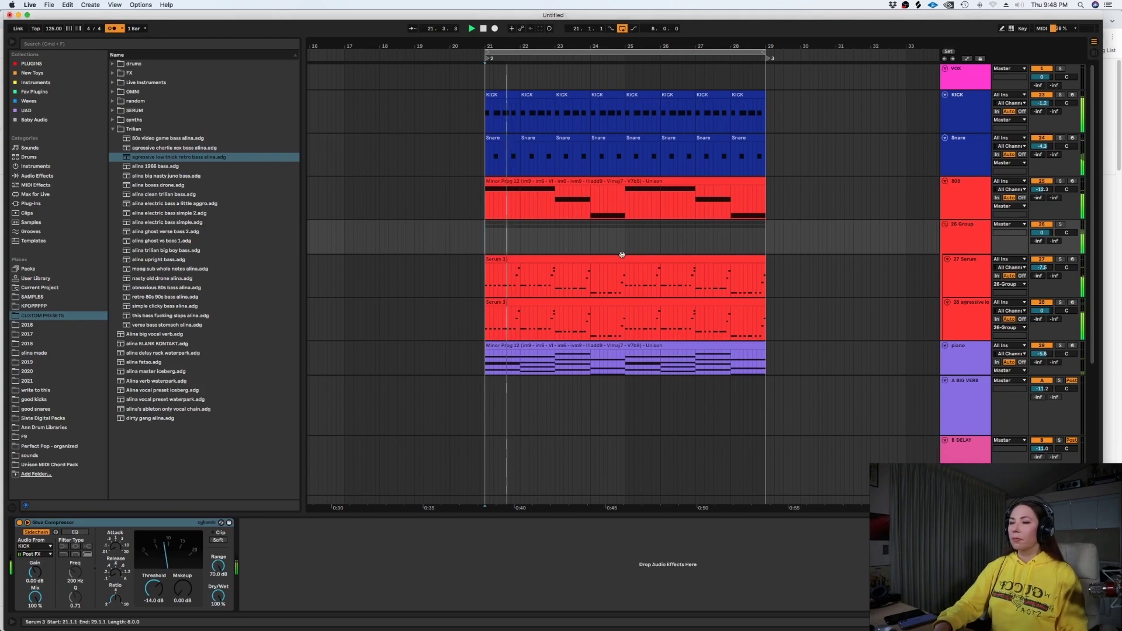
left_click(944, 224)
Duplicate the arpeggiated piano track with its devices and delete the clip from the copy
scroll(876, 237, "down", 1)
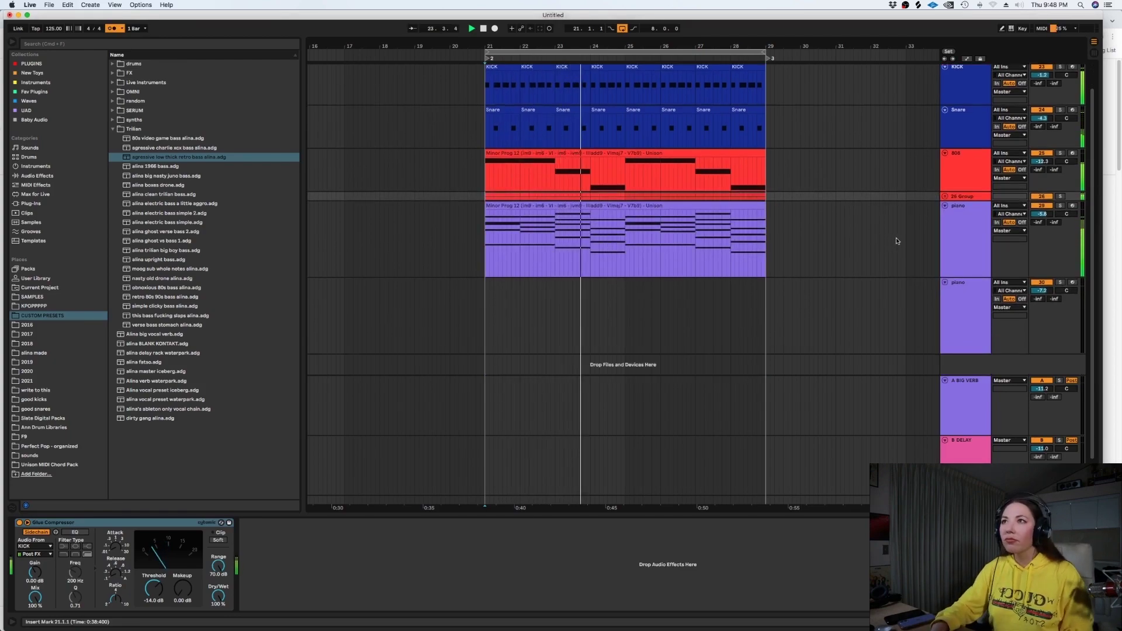
left_click(960, 238)
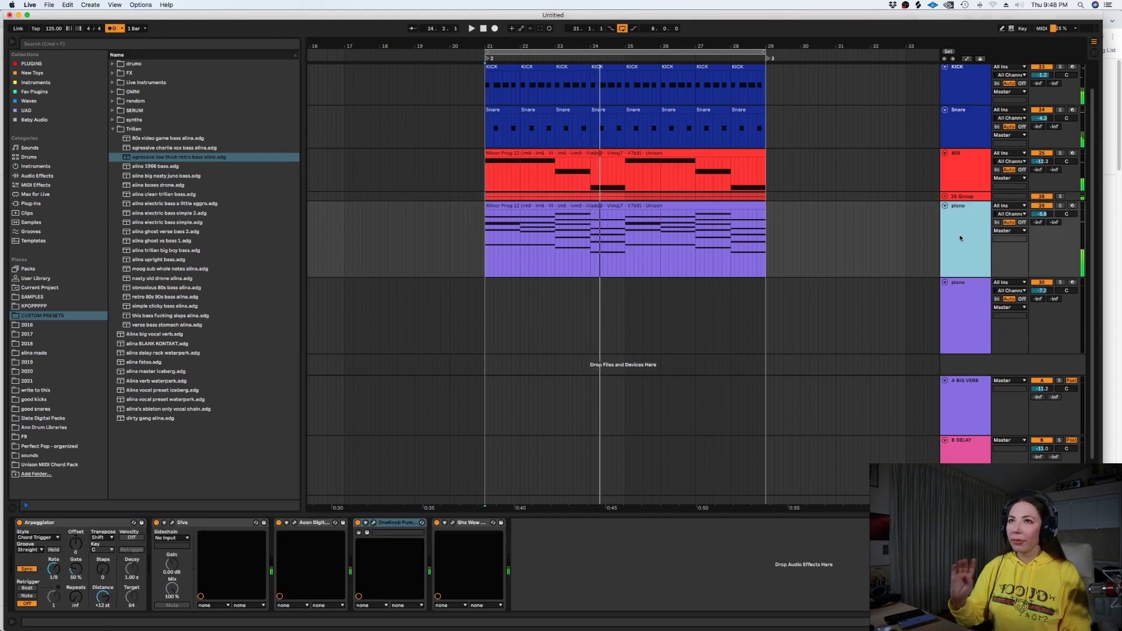
key("super+d")
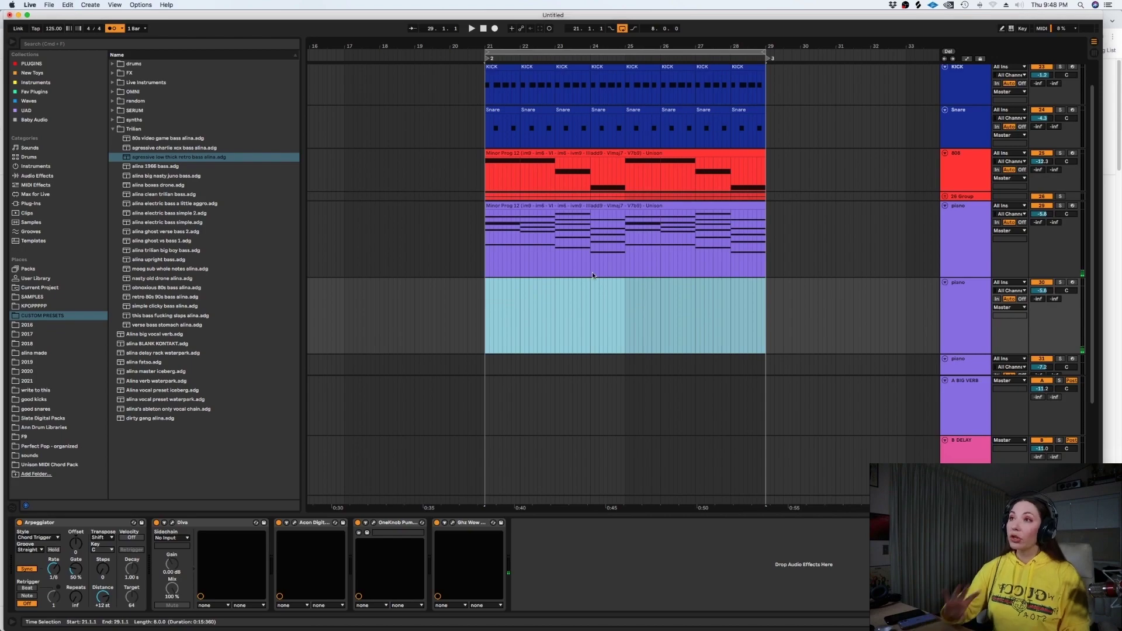
key("Delete")
left_click(602, 307)
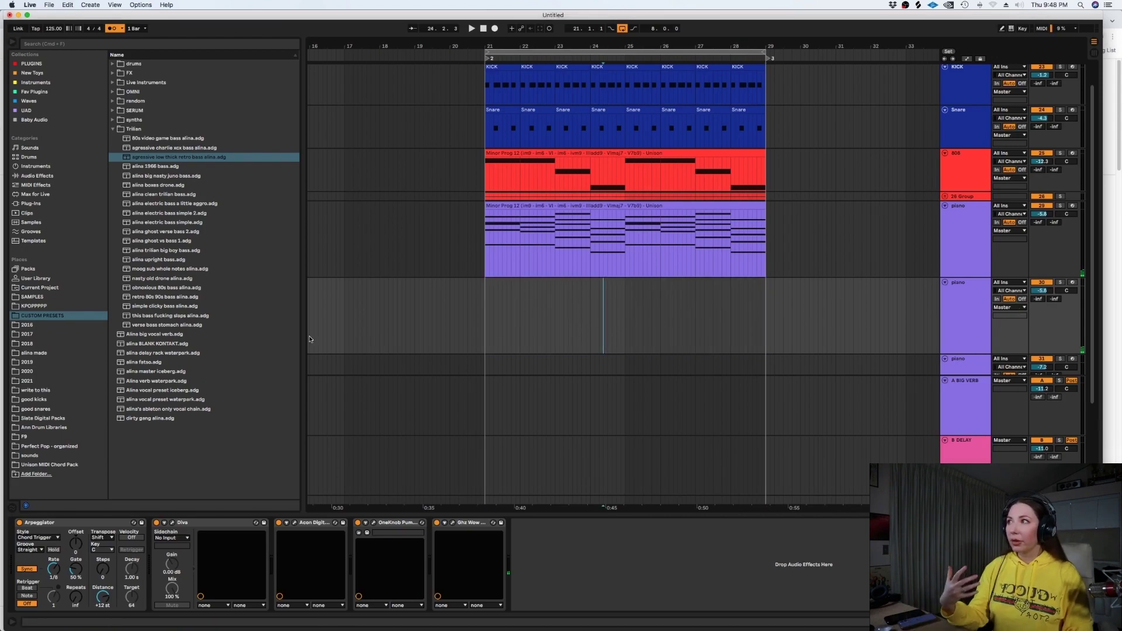
Try the kalimba pluck alina preset from the OMNI folder on the duplicated piano track and close its plug-in windows
left_click(941, 310)
left_click(114, 130)
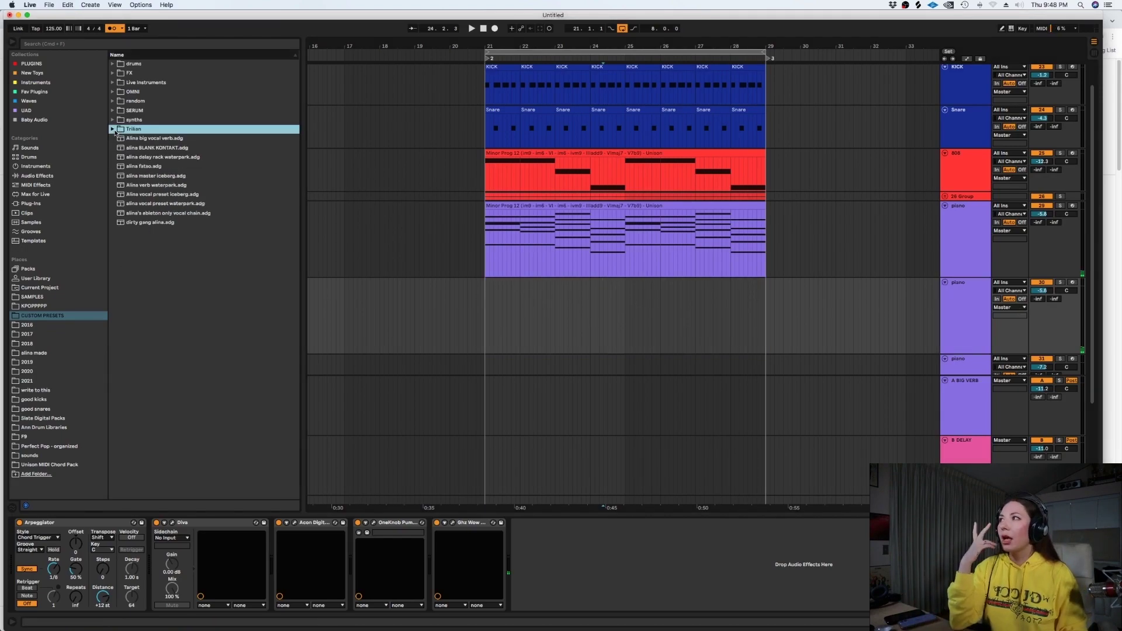
left_click(114, 91)
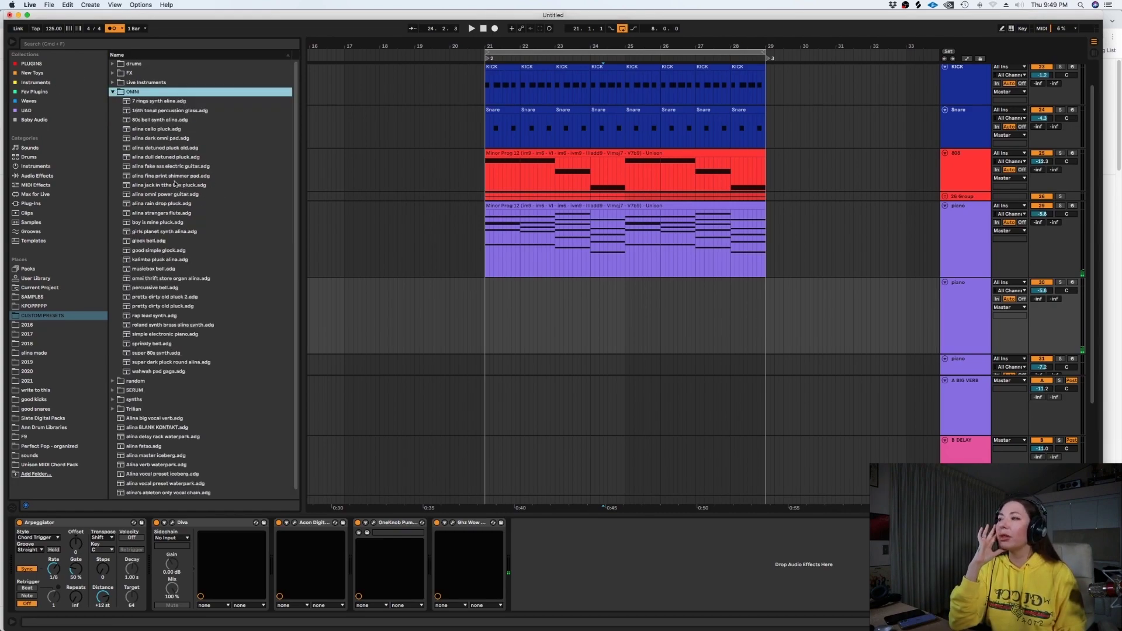
left_click_drag(158, 259, 582, 320)
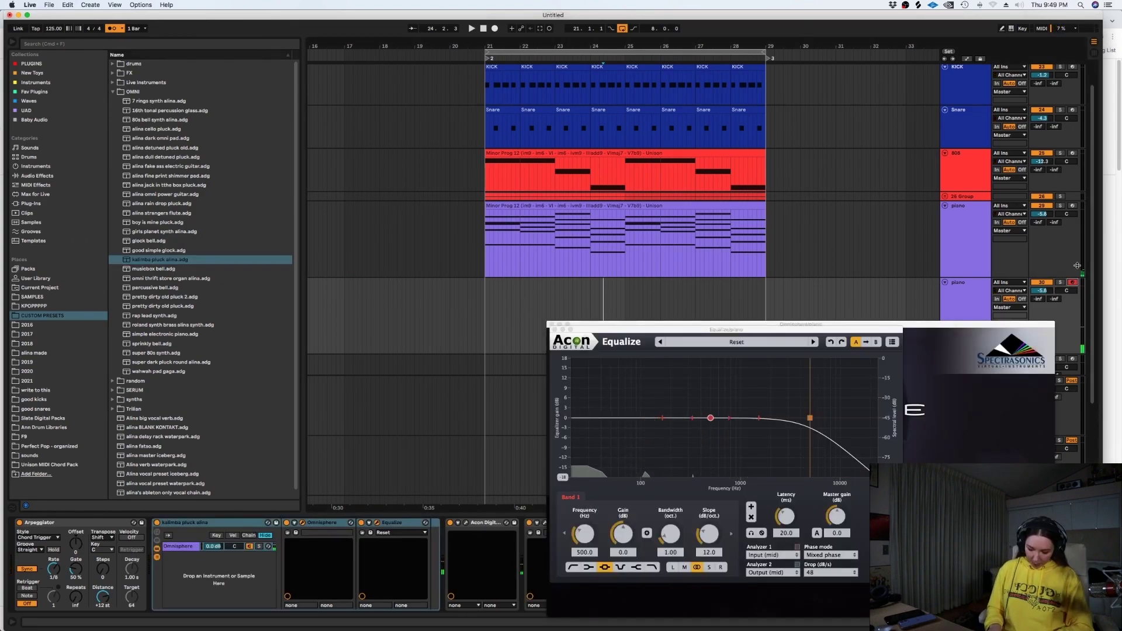
left_click(555, 330)
left_click(551, 324)
left_click(140, 4)
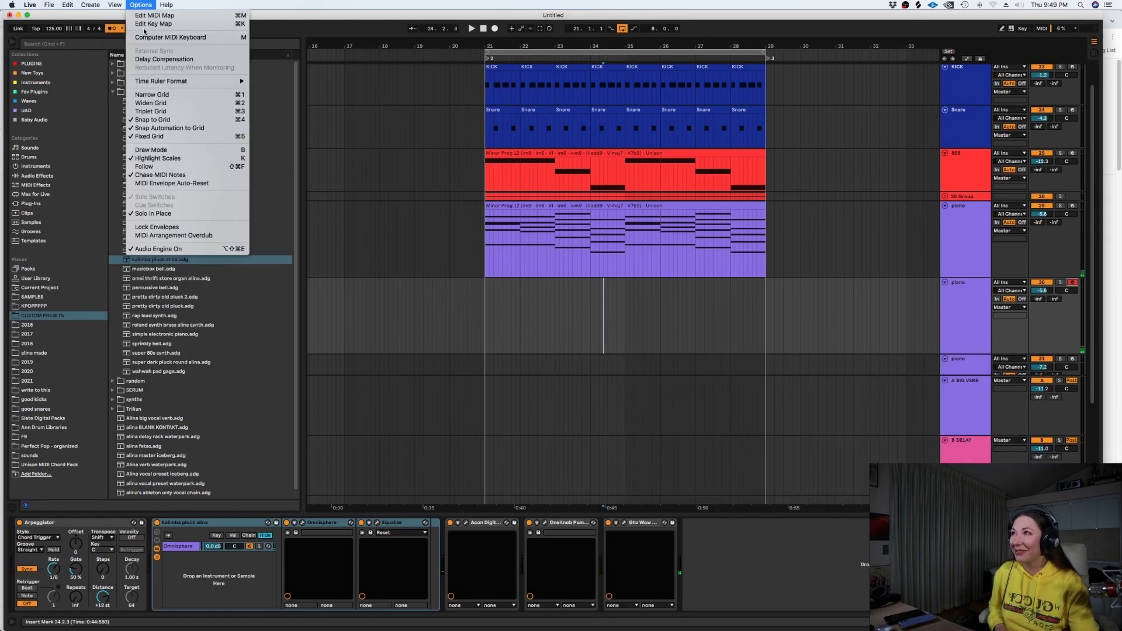
left_click(437, 251)
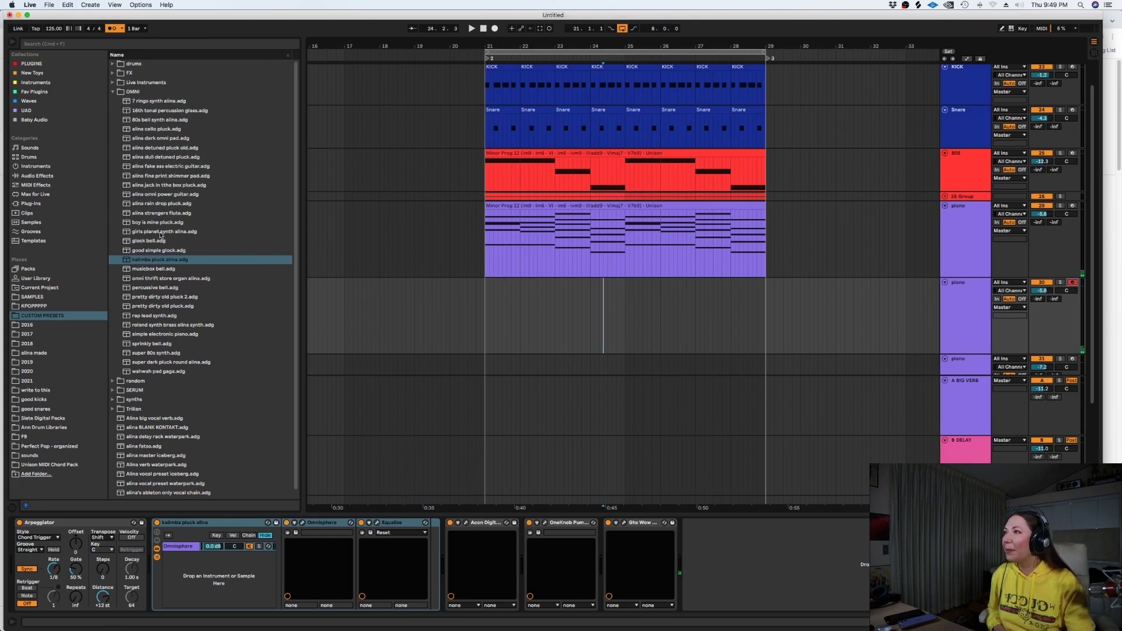
Look through the SERUM presets and search the custom presets for "pluck"
left_click(112, 92)
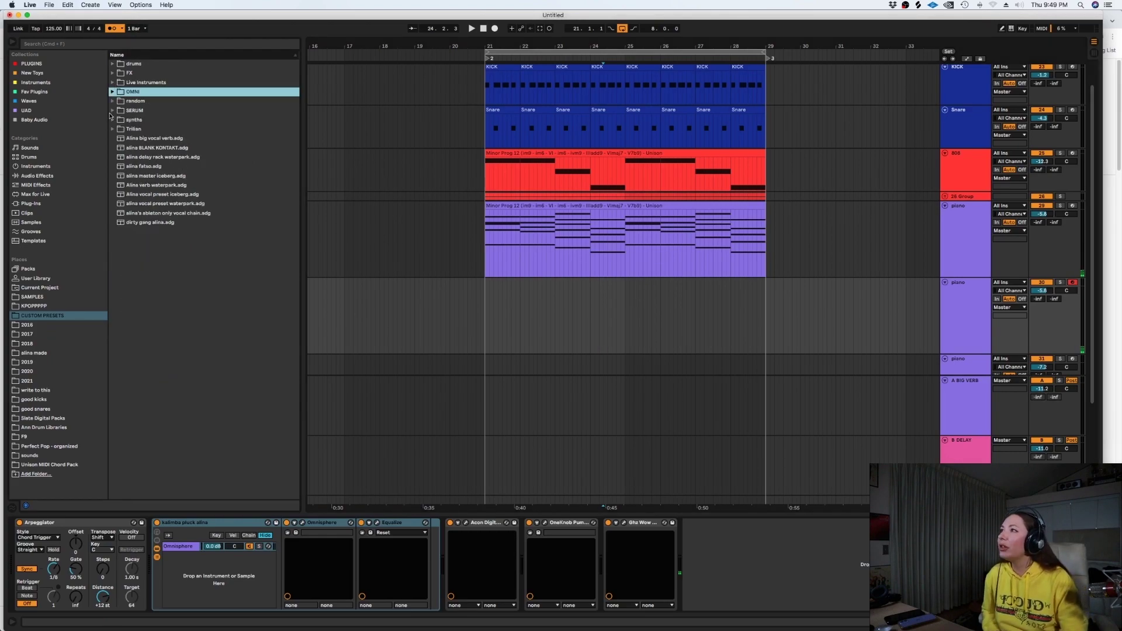
left_click(112, 111)
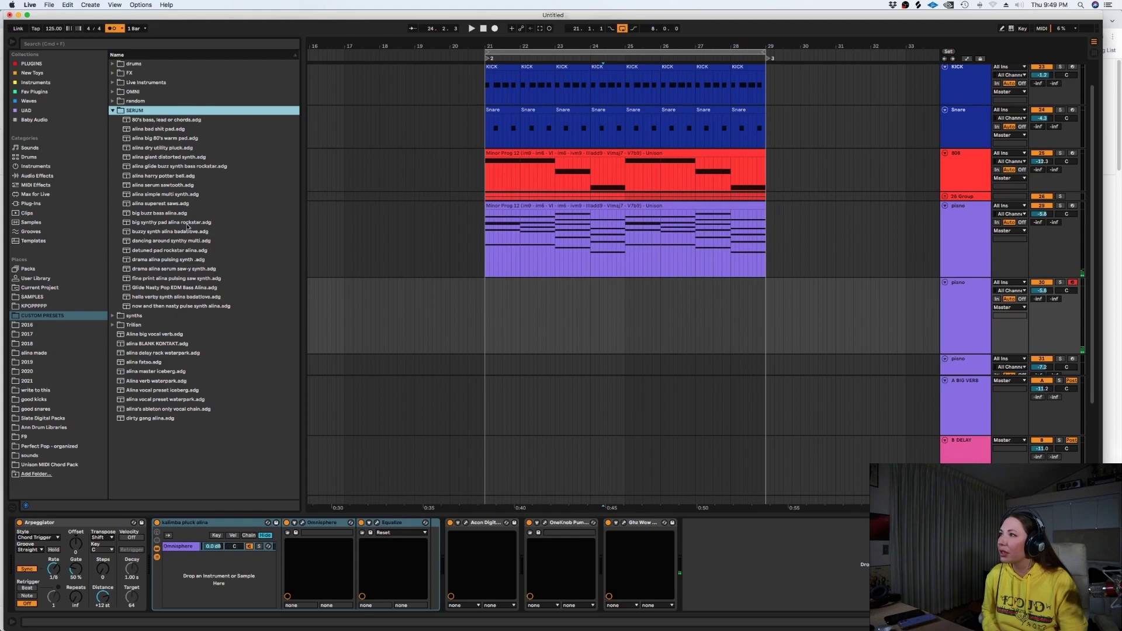
left_click(146, 41)
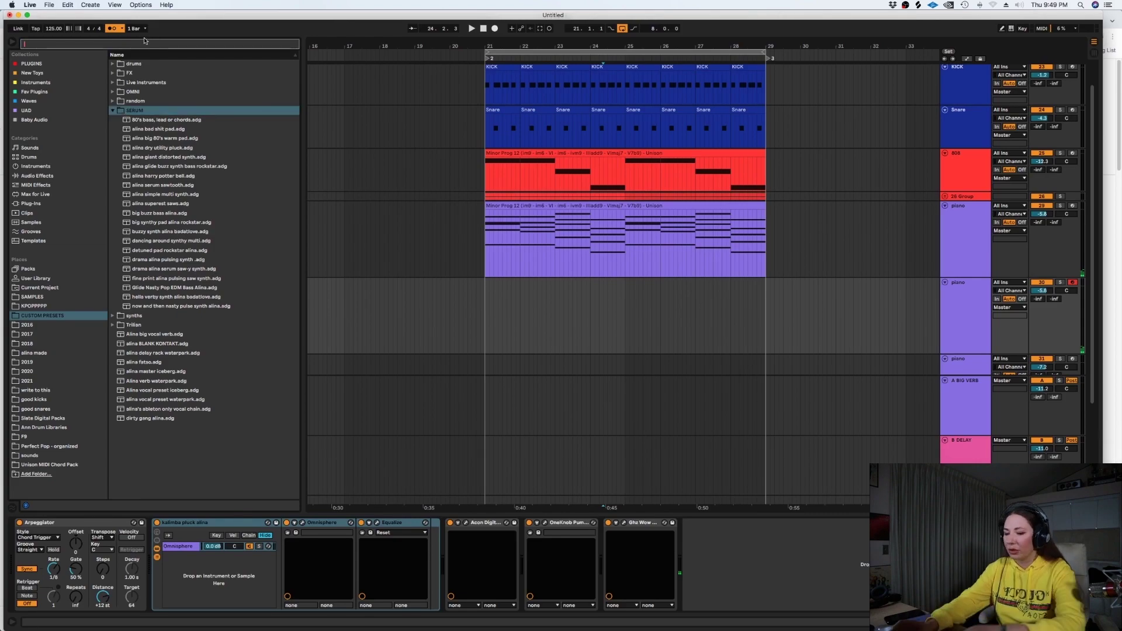
type("pluck")
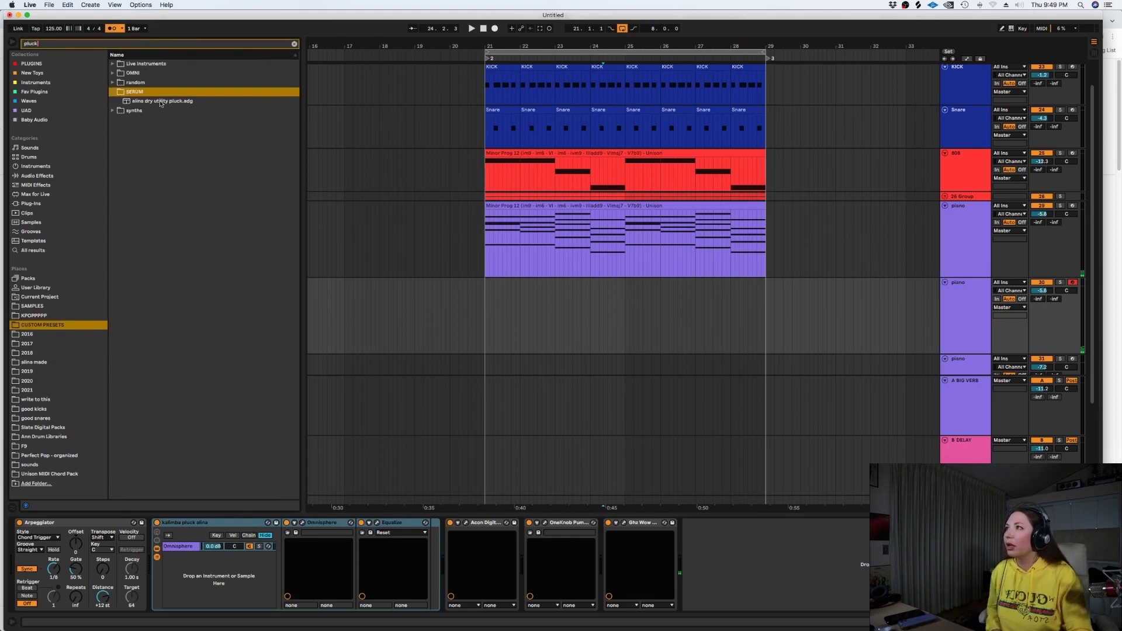
Replace the kalimba instrument with the alina verby tropical pluck preset from the synths folder and close its plug-in windows
left_click(113, 73)
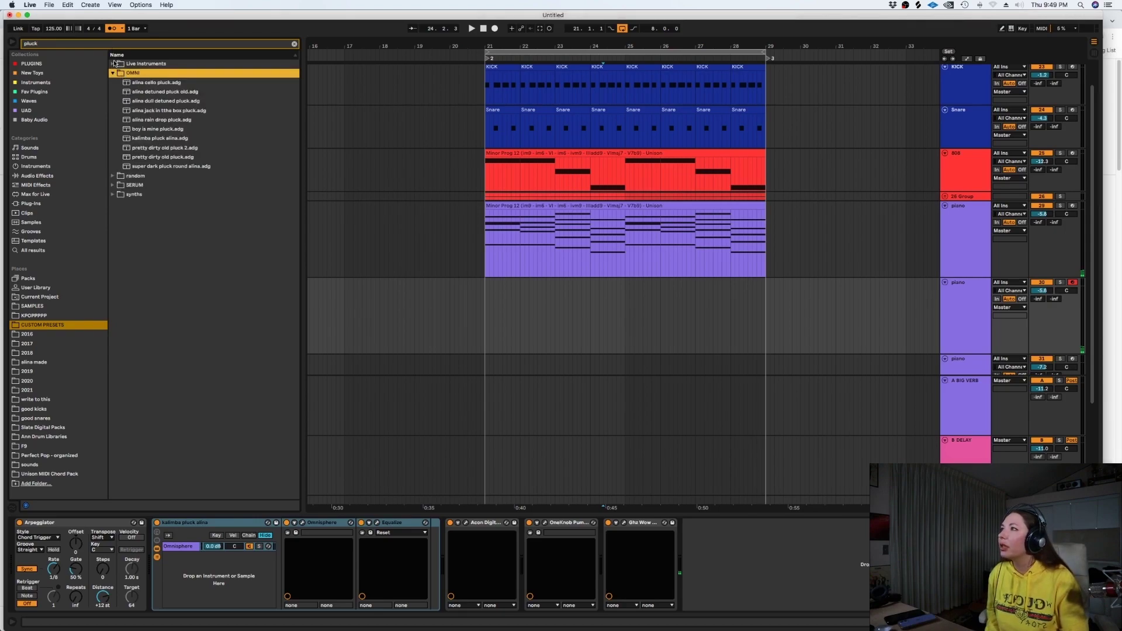
left_click(113, 184)
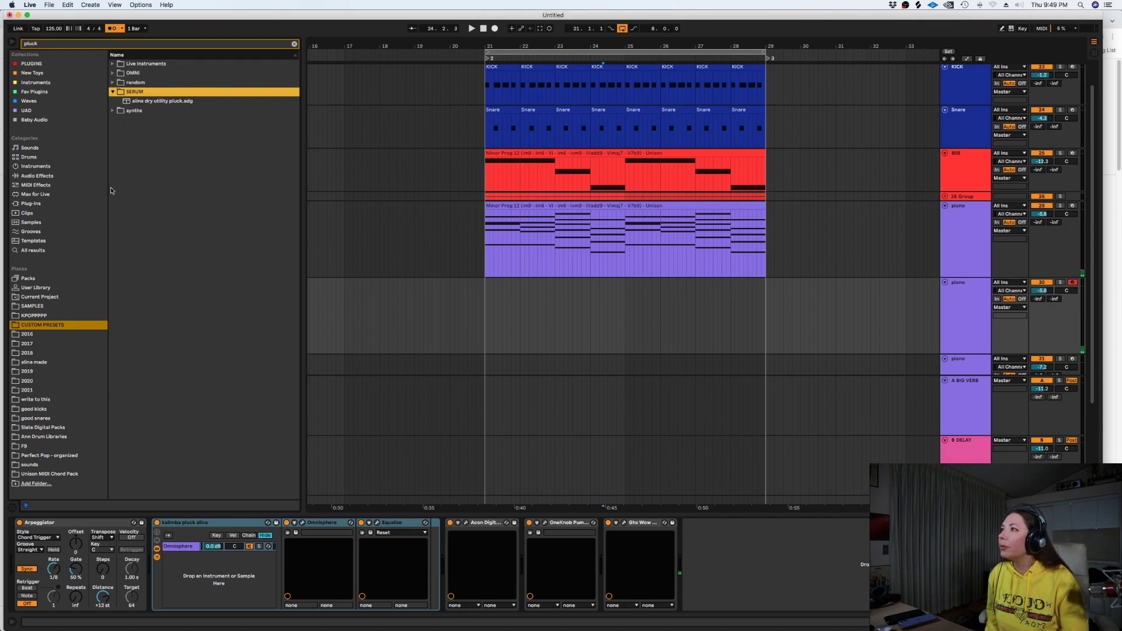
left_click(114, 111)
left_click_drag(160, 120, 523, 261)
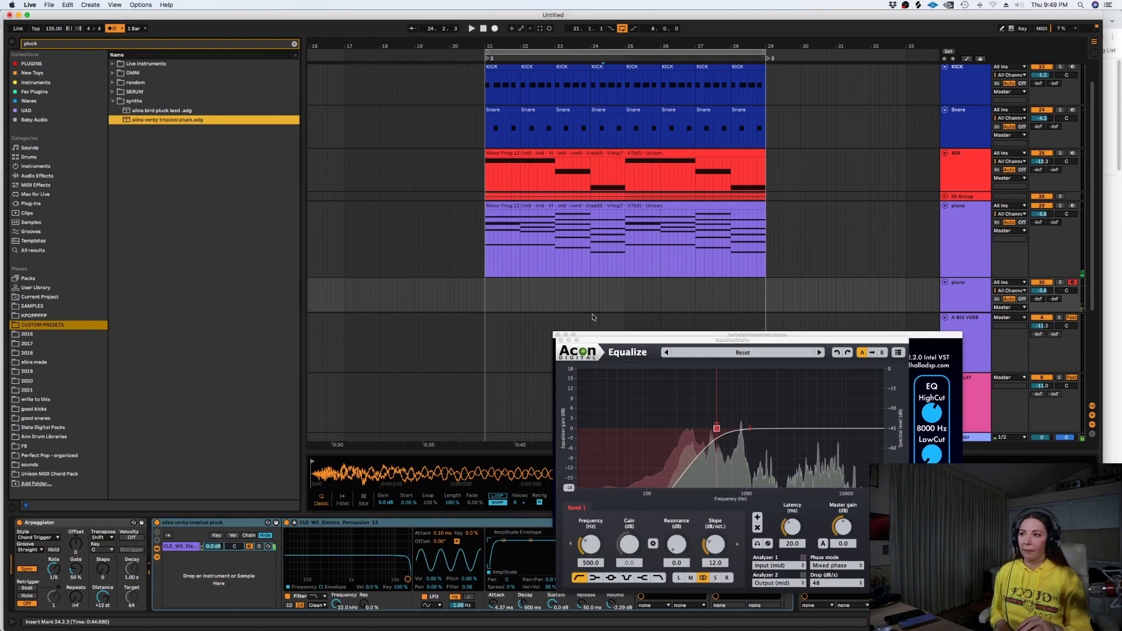
left_click(561, 339)
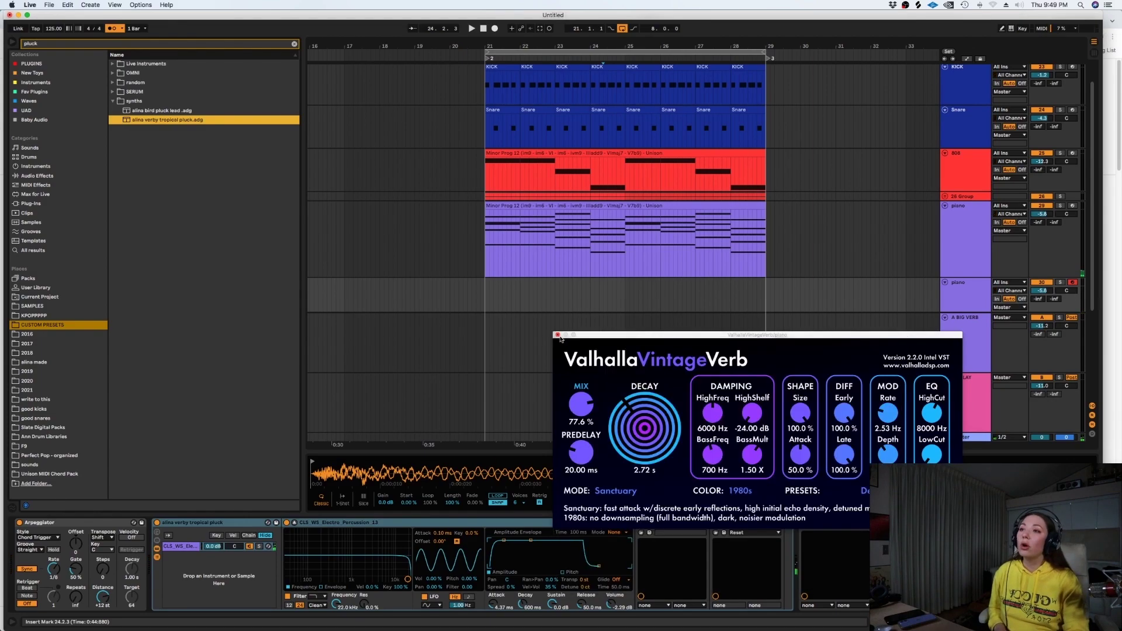
left_click(560, 335)
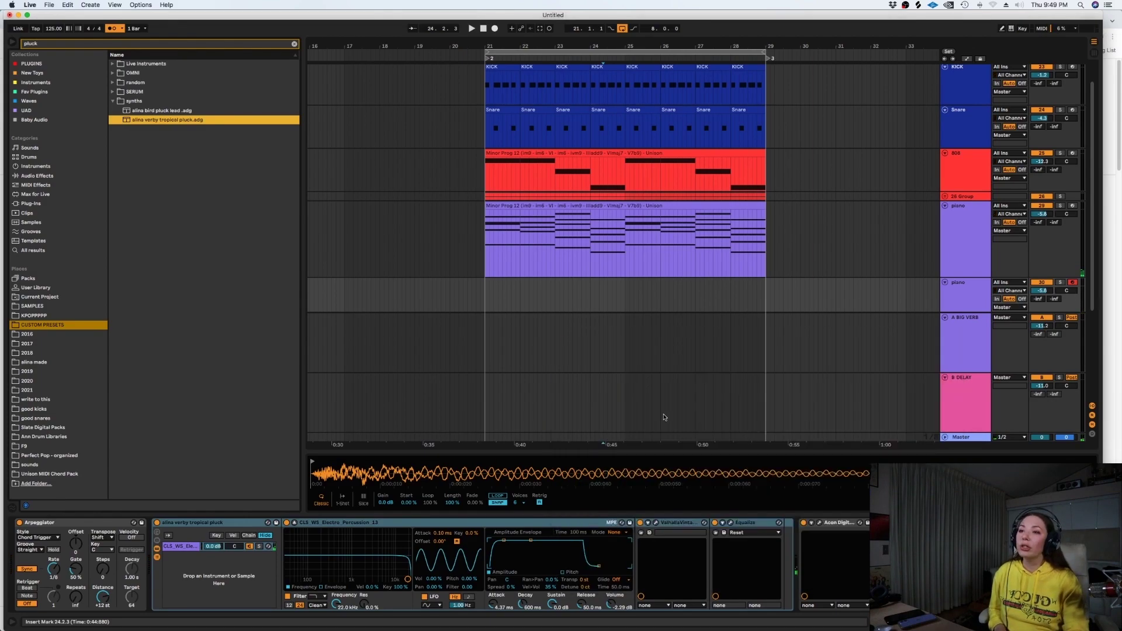
Turn off the Arpeggiator on the tropical pluck track and raise the track's volume to about -3.0 dB
left_click(19, 522)
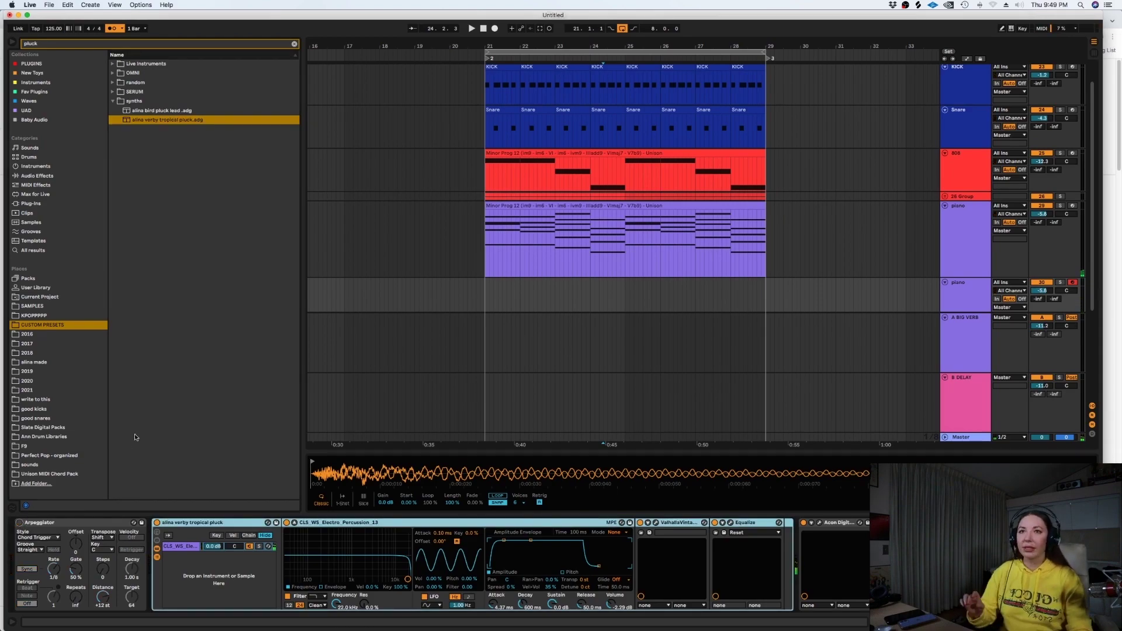
left_click_drag(1041, 290, 1041, 278)
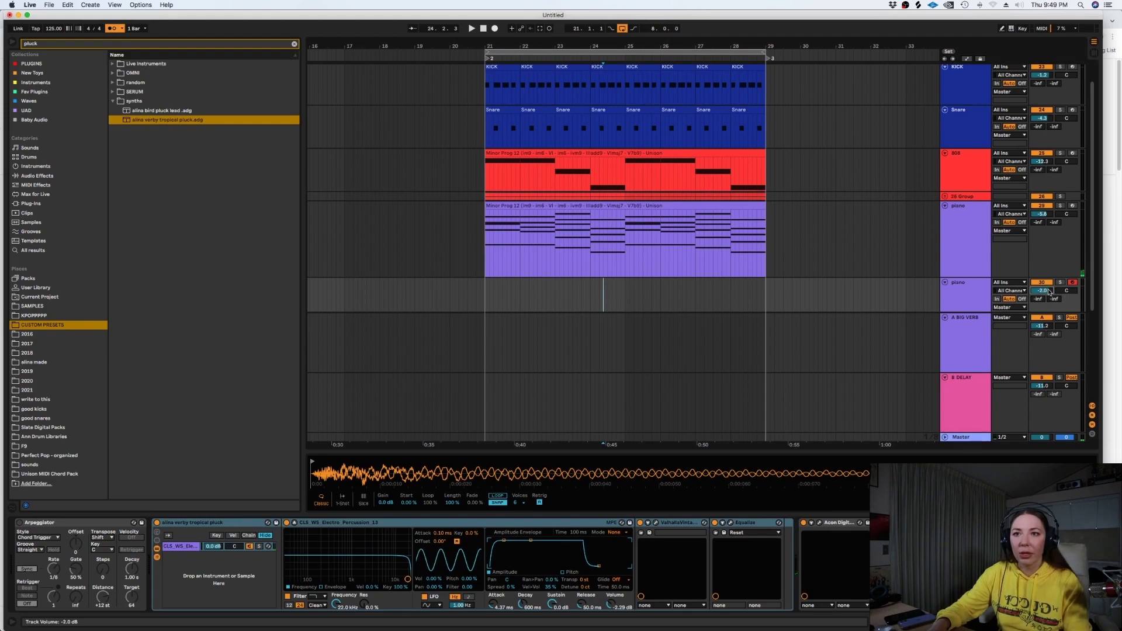
Toggle the Acon Digital effect on the second piano track and raise the track's volume to -0.9 dB
scroll(786, 280, "down", 2)
left_click(761, 533)
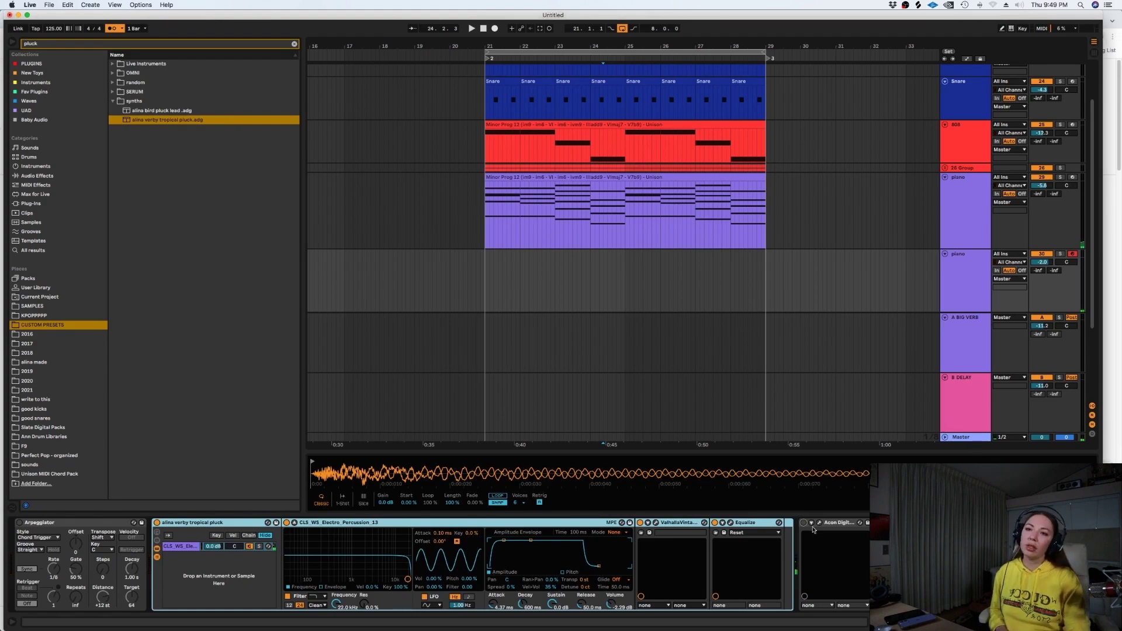
left_click(820, 532)
left_click(803, 523)
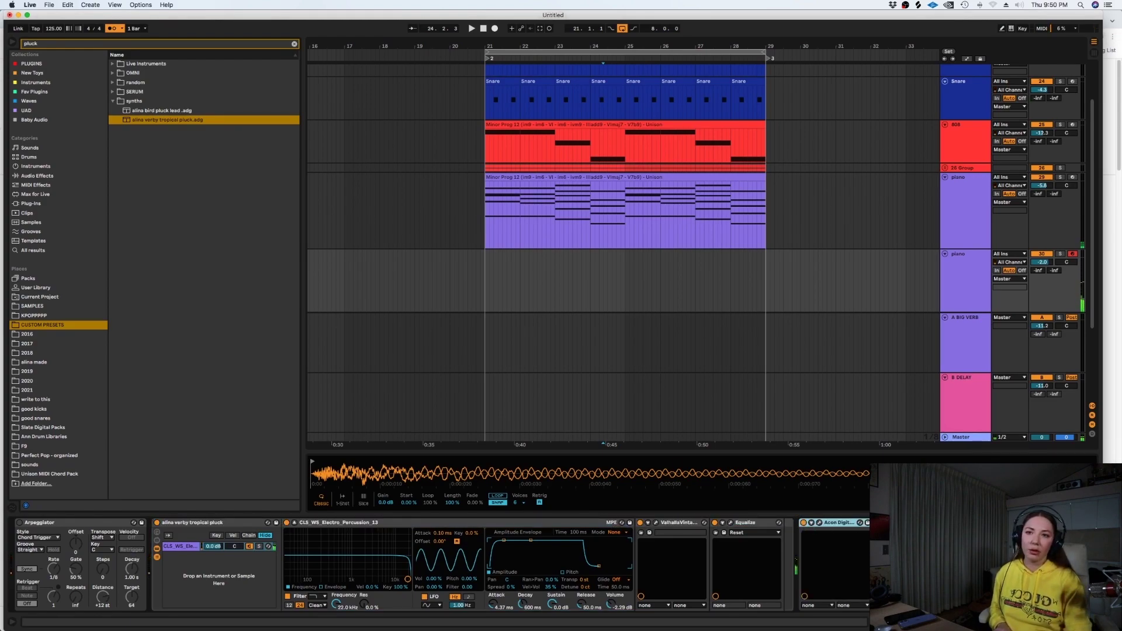
left_click(1041, 262)
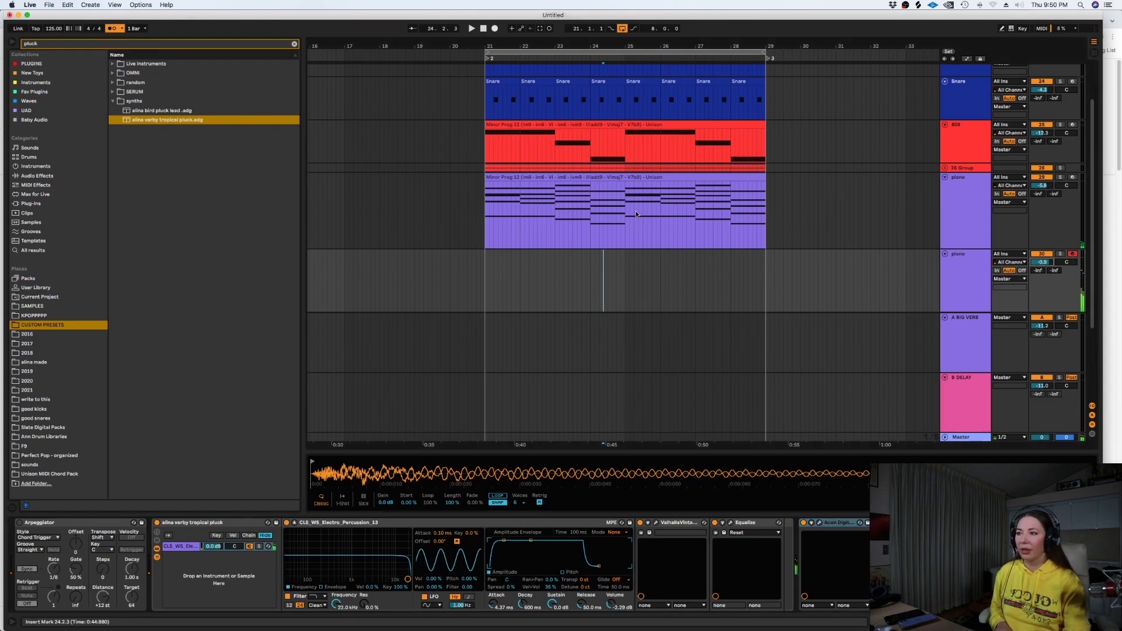
Reduce the second piano track's height slightly and play the loop briefly from bar 21
scroll(578, 274, "down", 3)
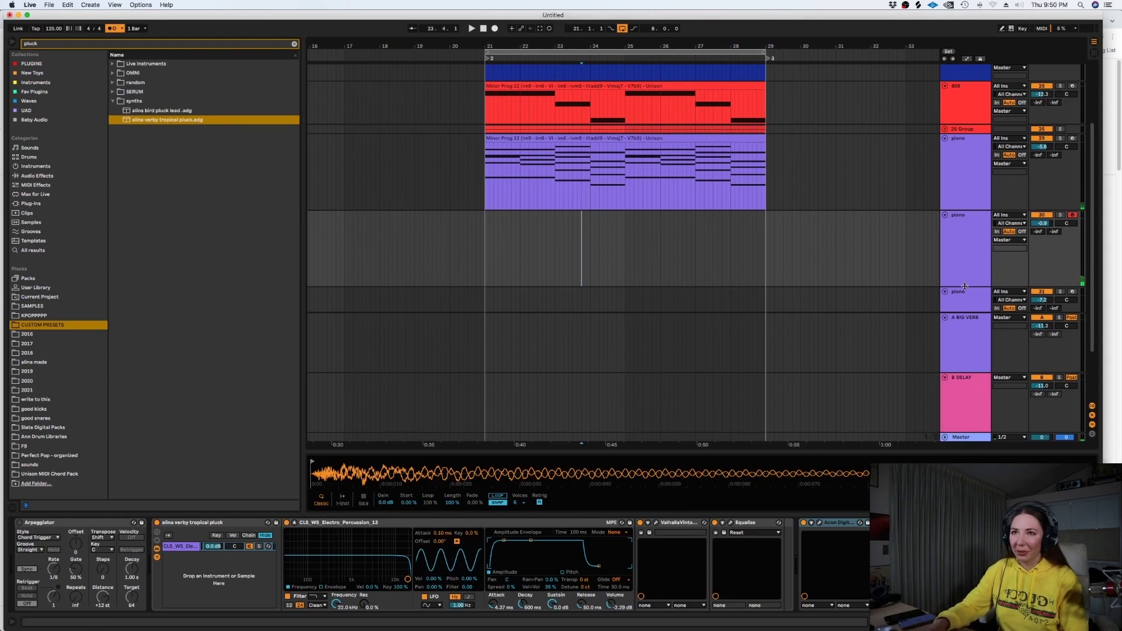
left_click_drag(966, 284, 966, 275)
left_click(481, 232)
key("space")
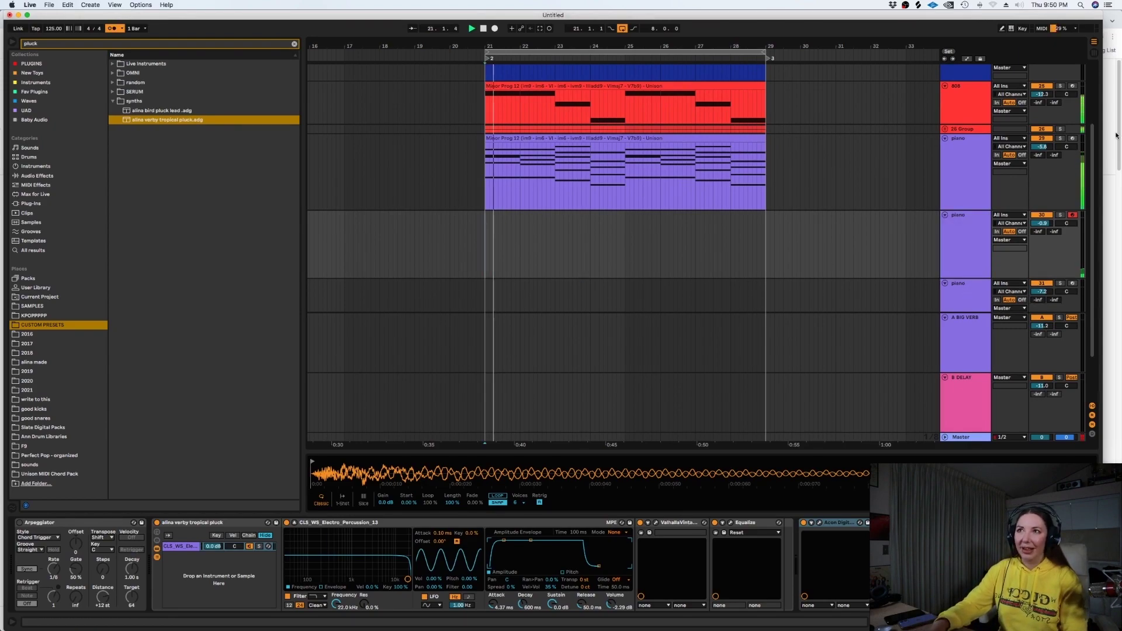
key("space")
Open the chord clip on the first piano track to review its notes, with the arrangement area enlarged
double_click(507, 138)
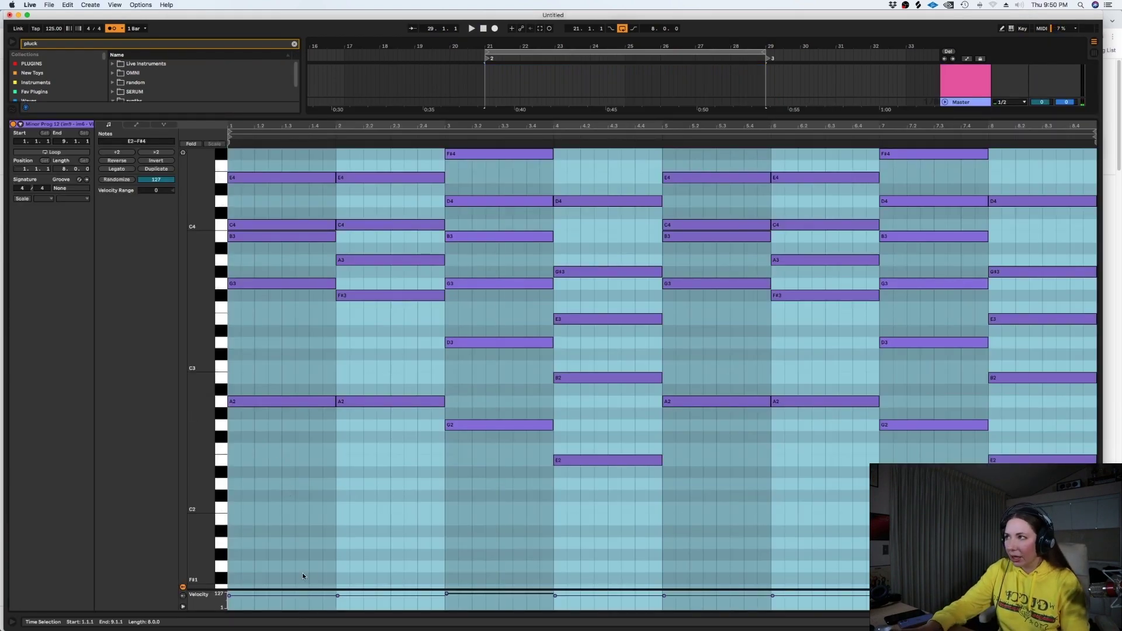
scroll(509, 427, "up", 2)
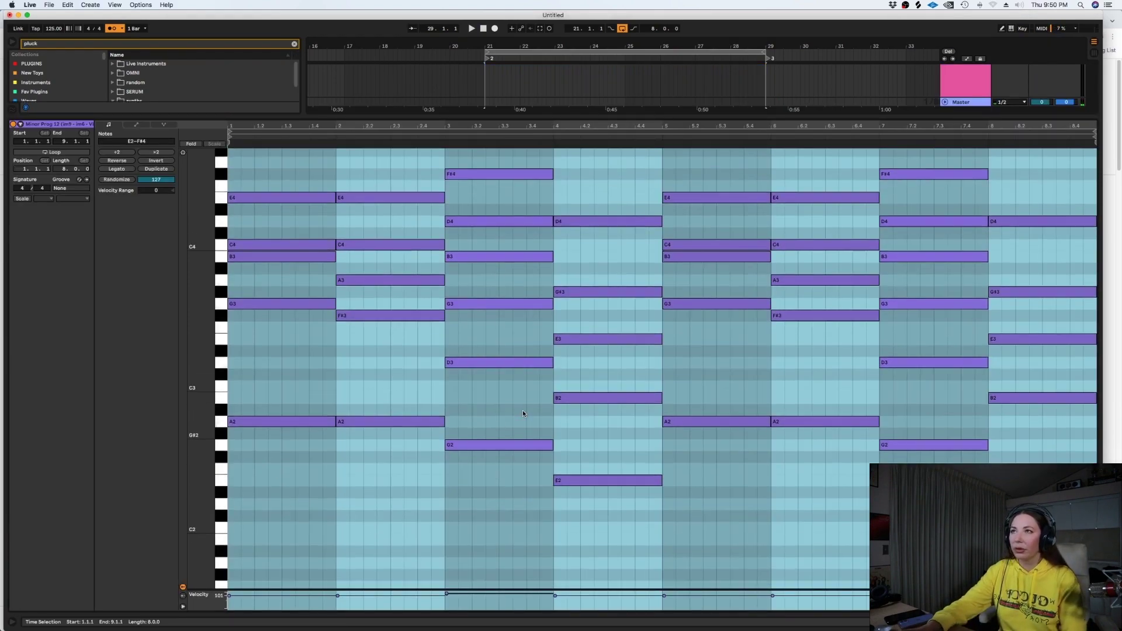
left_click_drag(672, 118, 676, 297)
scroll(638, 173, "down", 1)
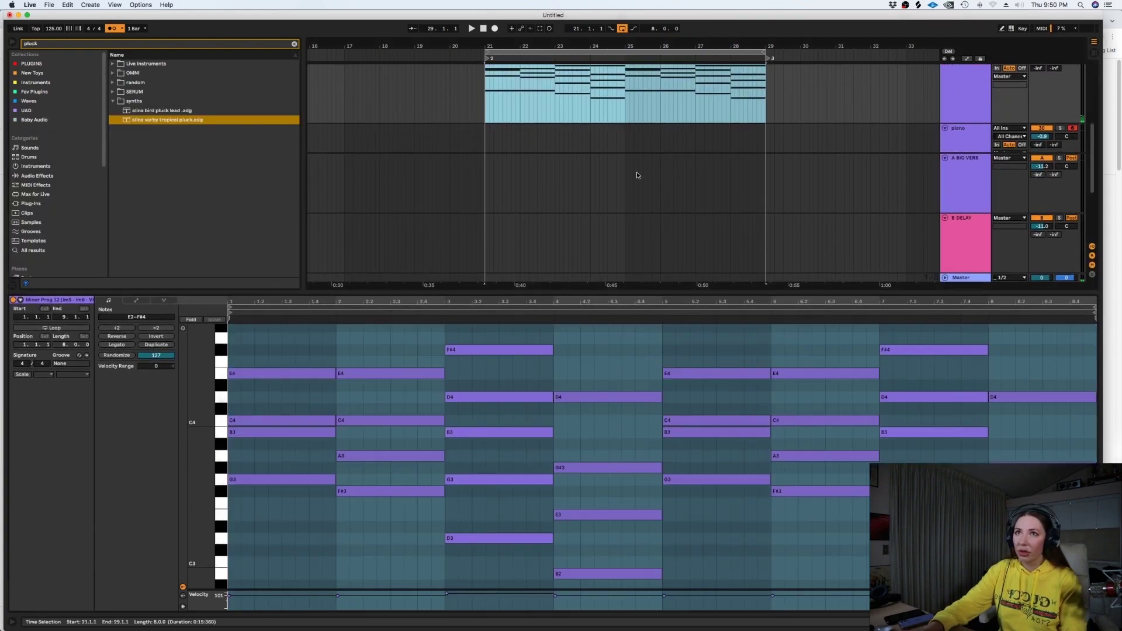
Place the insert marker at bar 21 on the second piano track and listen to the loop from there
left_click(485, 142)
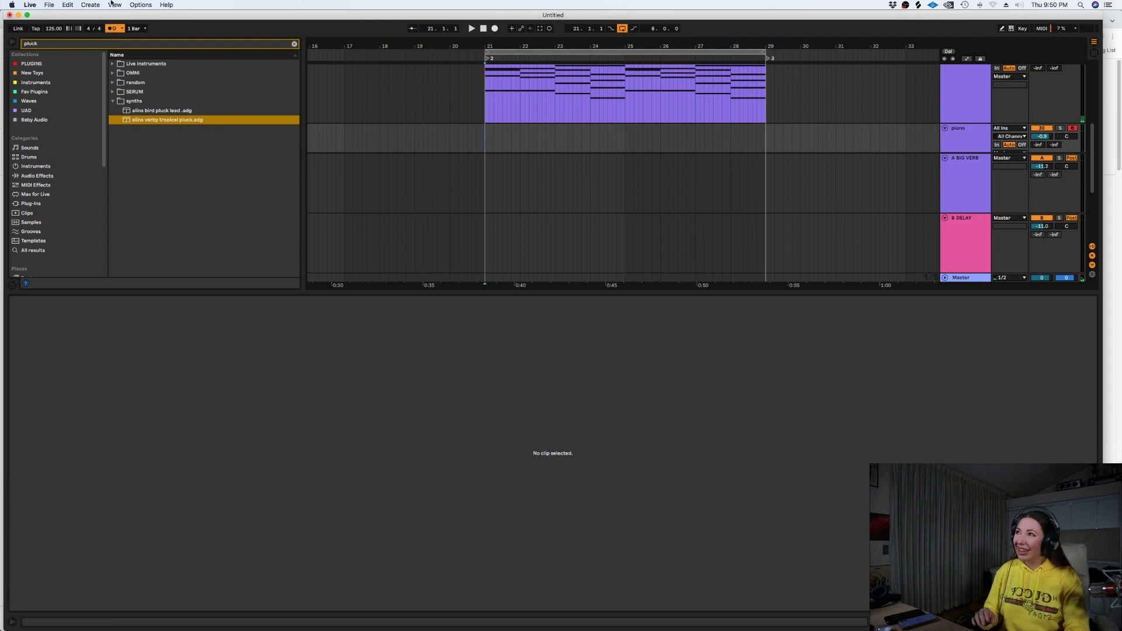
left_click(140, 5)
left_click(776, 250)
key("space")
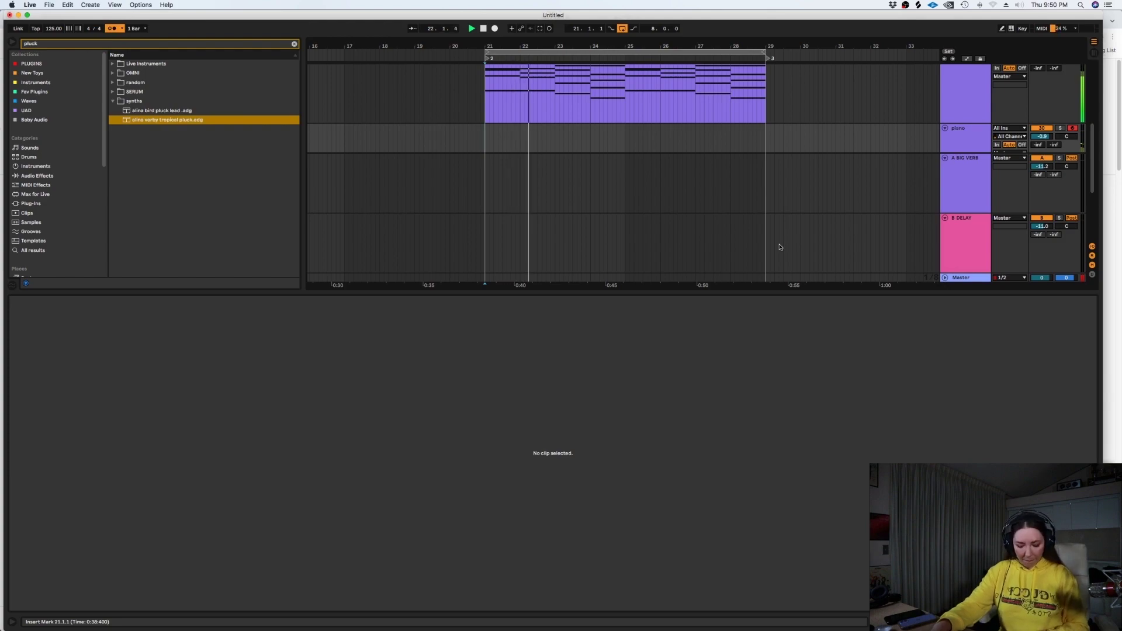
Raise the pluck sampler's volume to -1.71 dB on the second piano track and inspect the Wow CTRL effect window
left_click(953, 146)
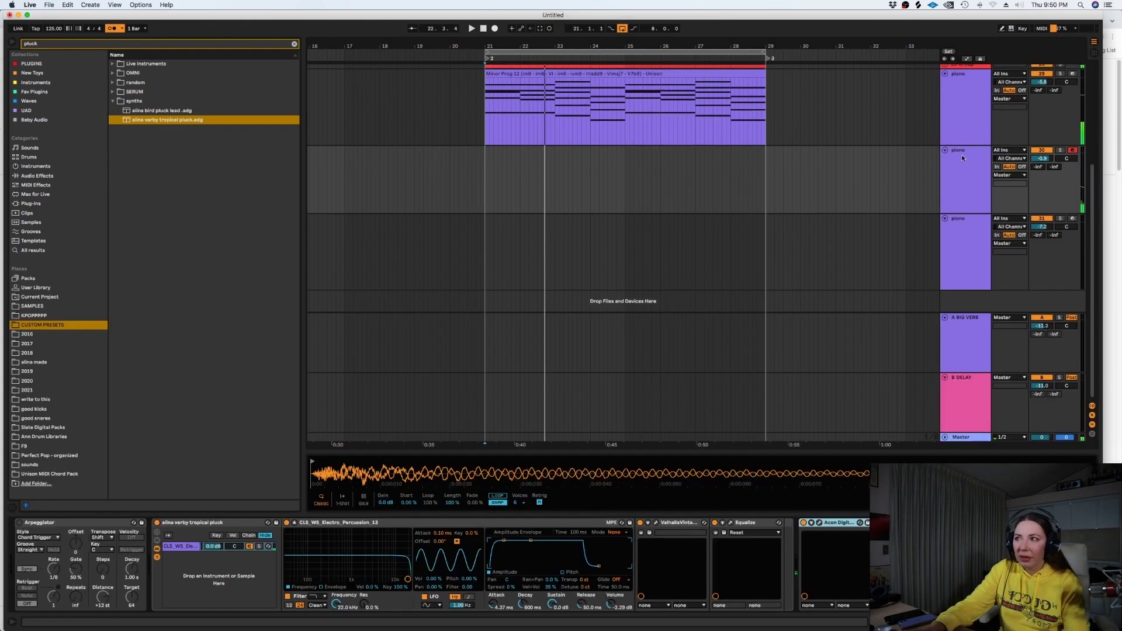
left_click_drag(610, 604, 611, 600)
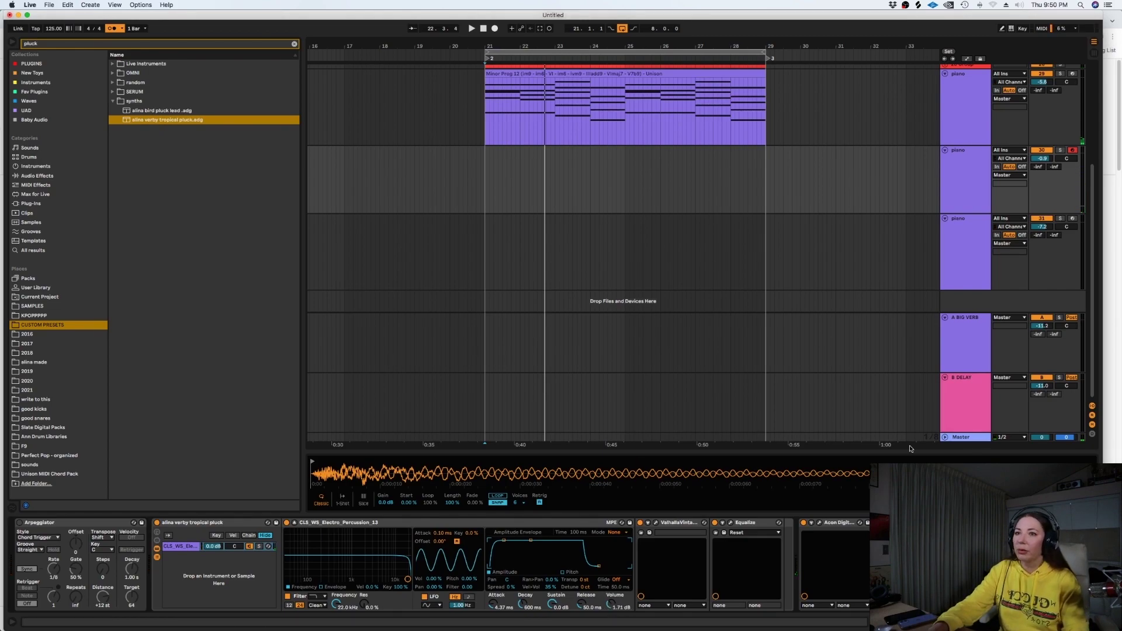
left_click(893, 522)
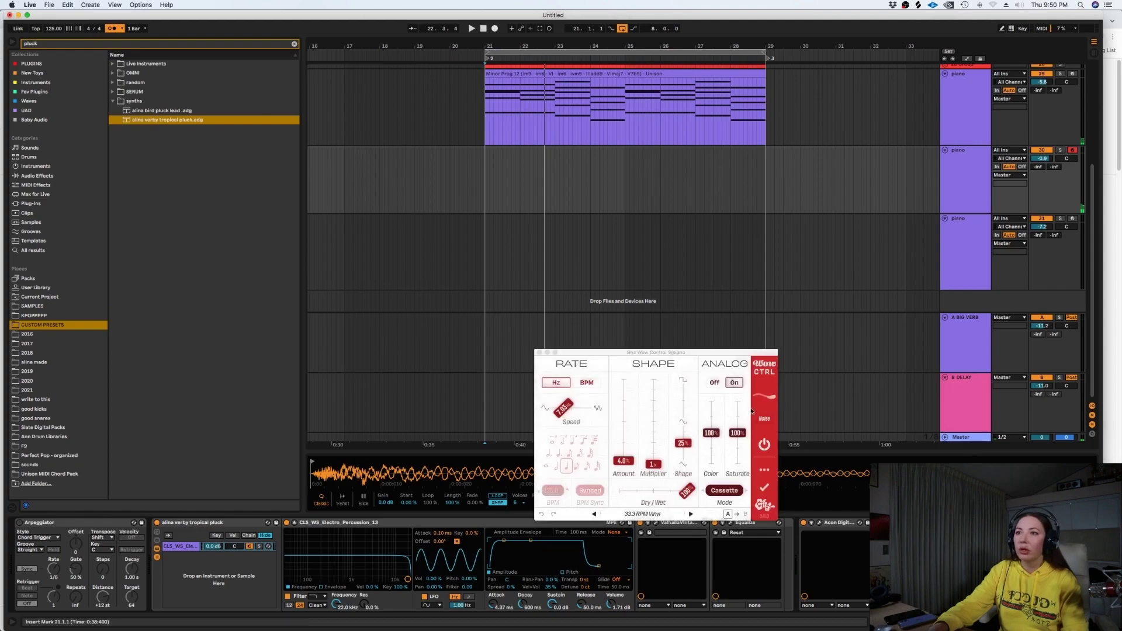
left_click(540, 353)
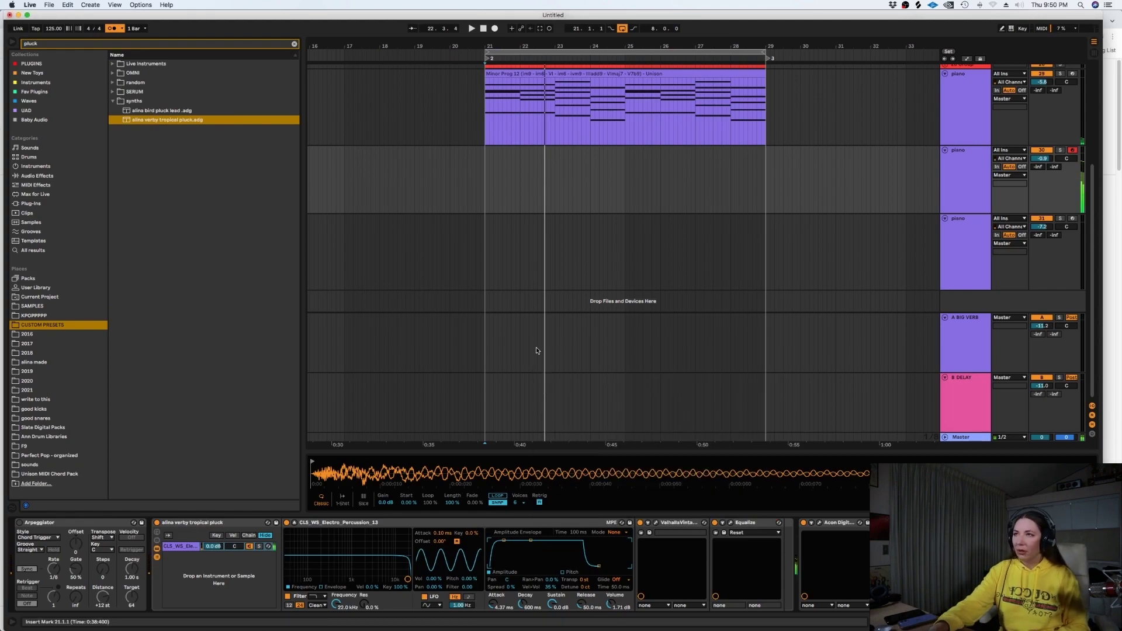
Rehearse the pluck part against repeated playback of the loop from bar 21
key("space")
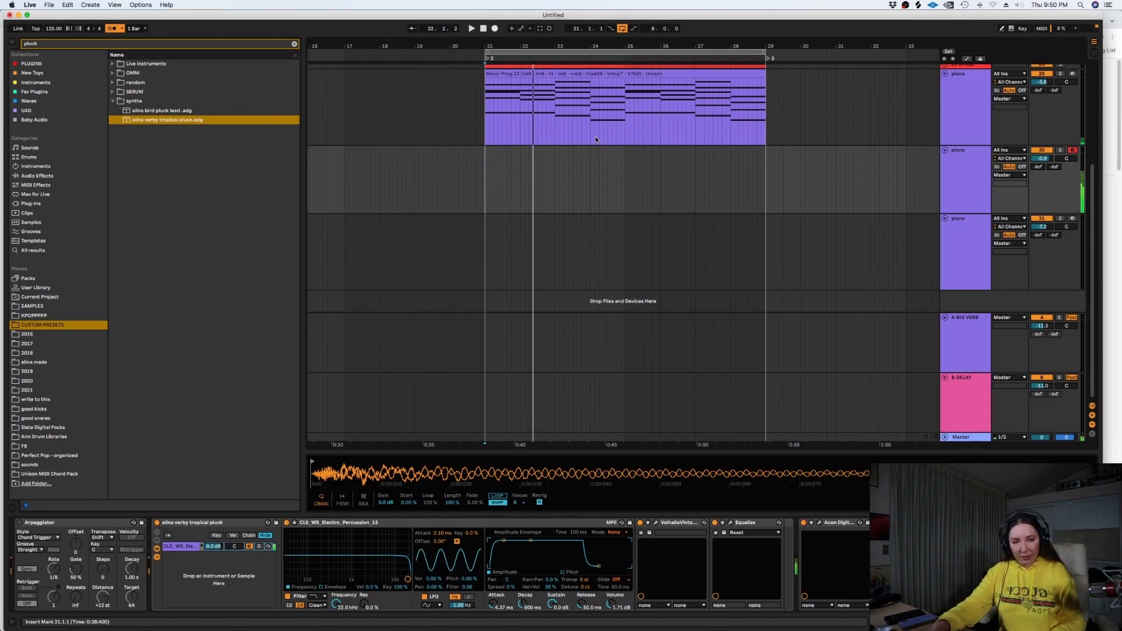
key("space")
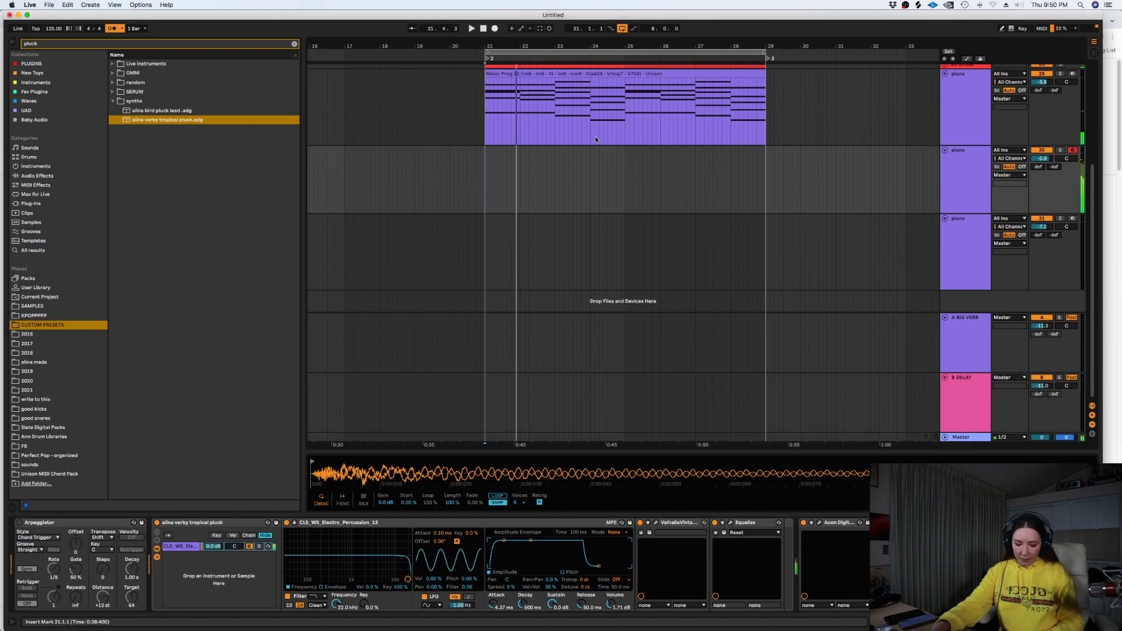
key("space")
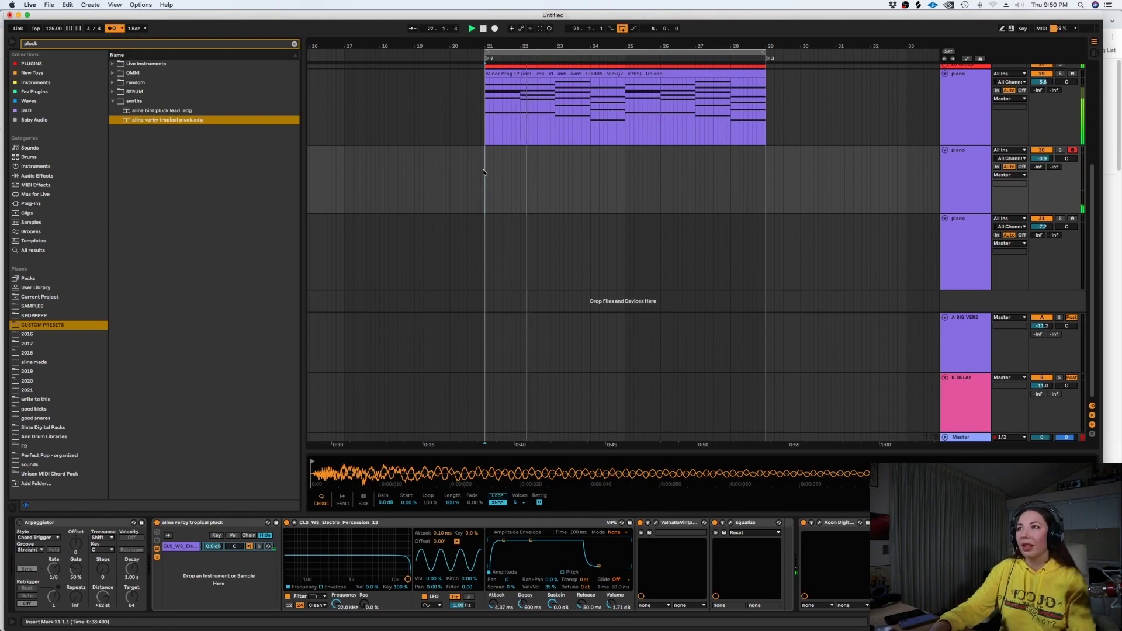
key("space")
key("plus")
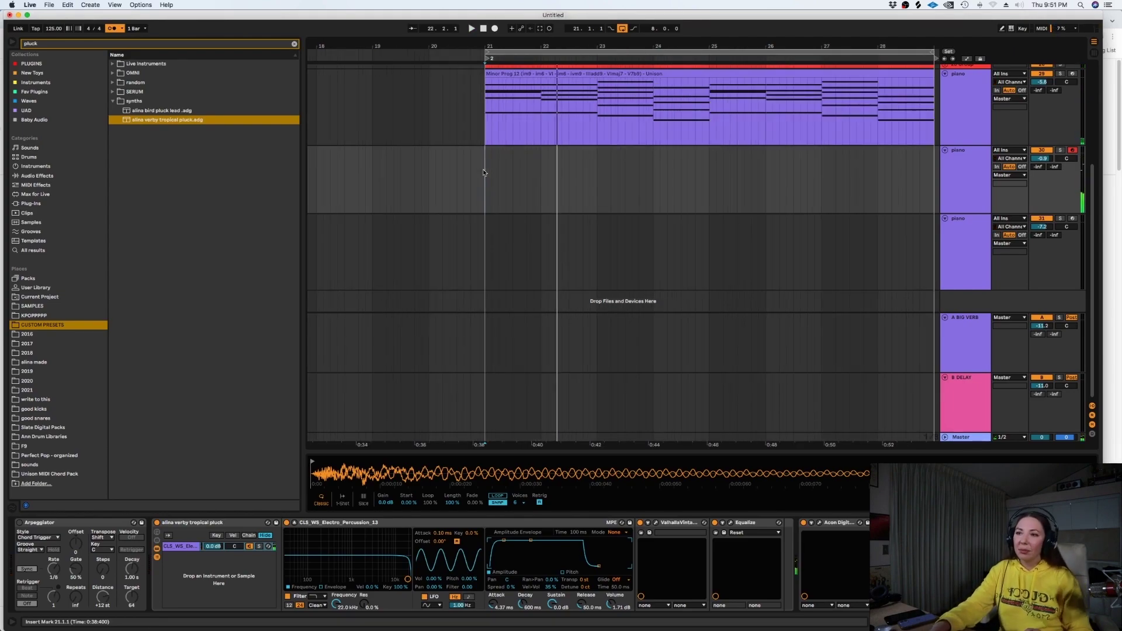
key("space")
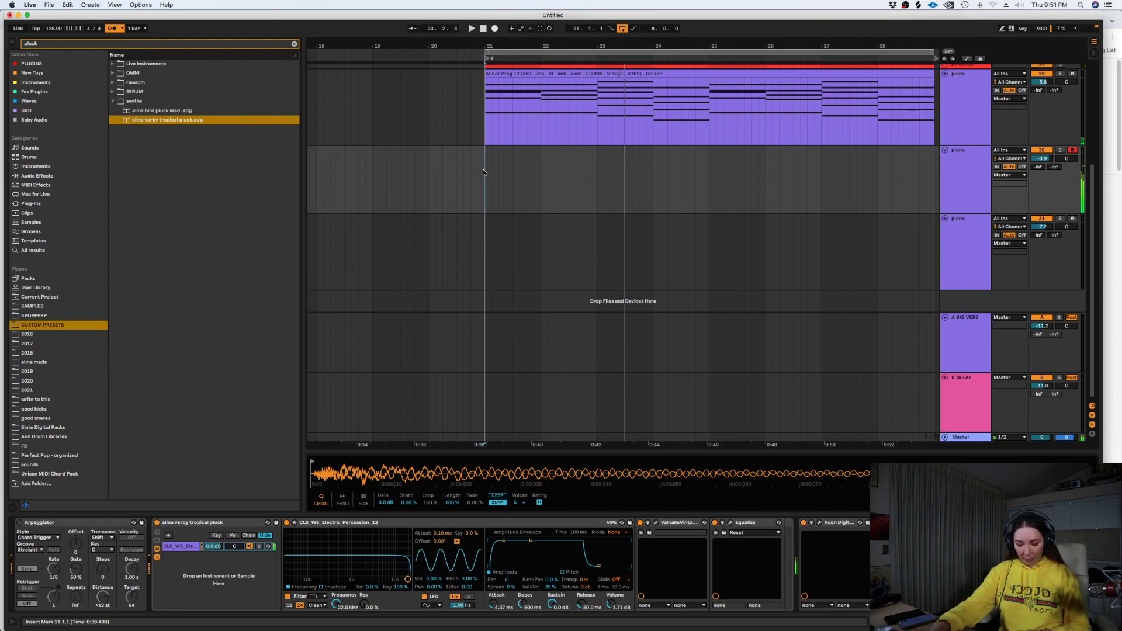
Record the pluck part on the armed second piano track from bar 20 through most of bar 28
left_click(429, 176)
left_click(483, 28)
left_click(494, 28)
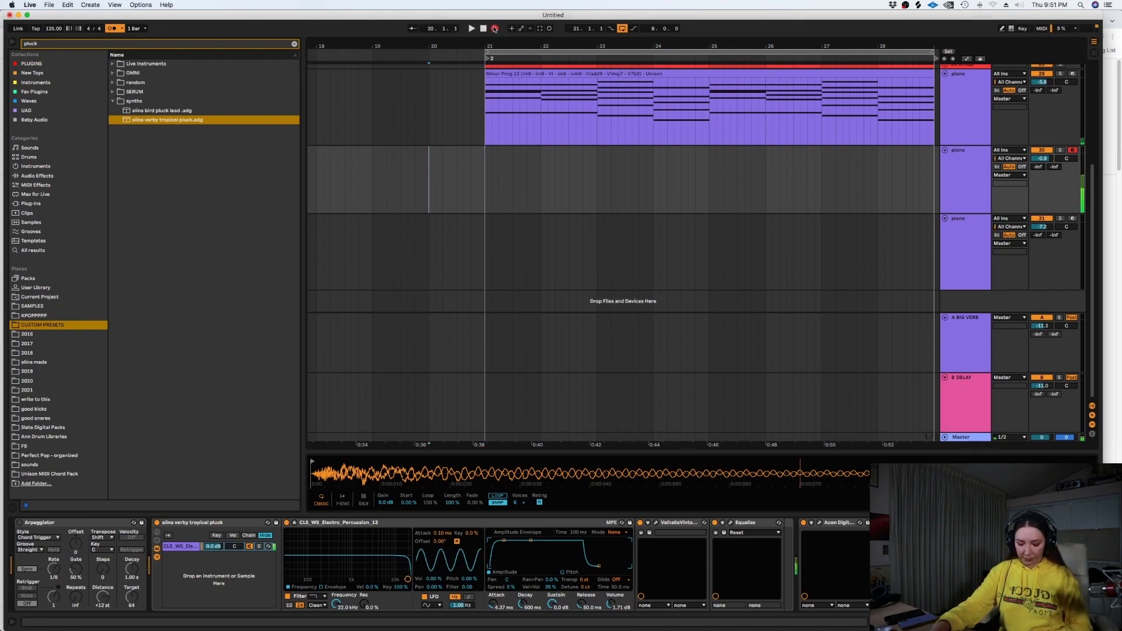
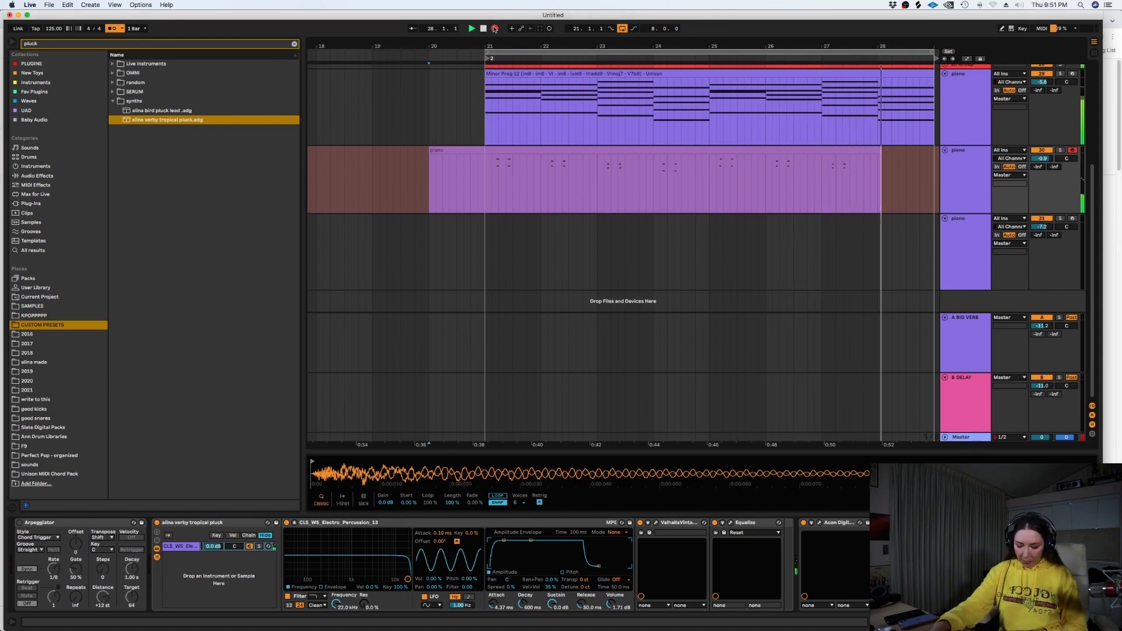
left_click(494, 29)
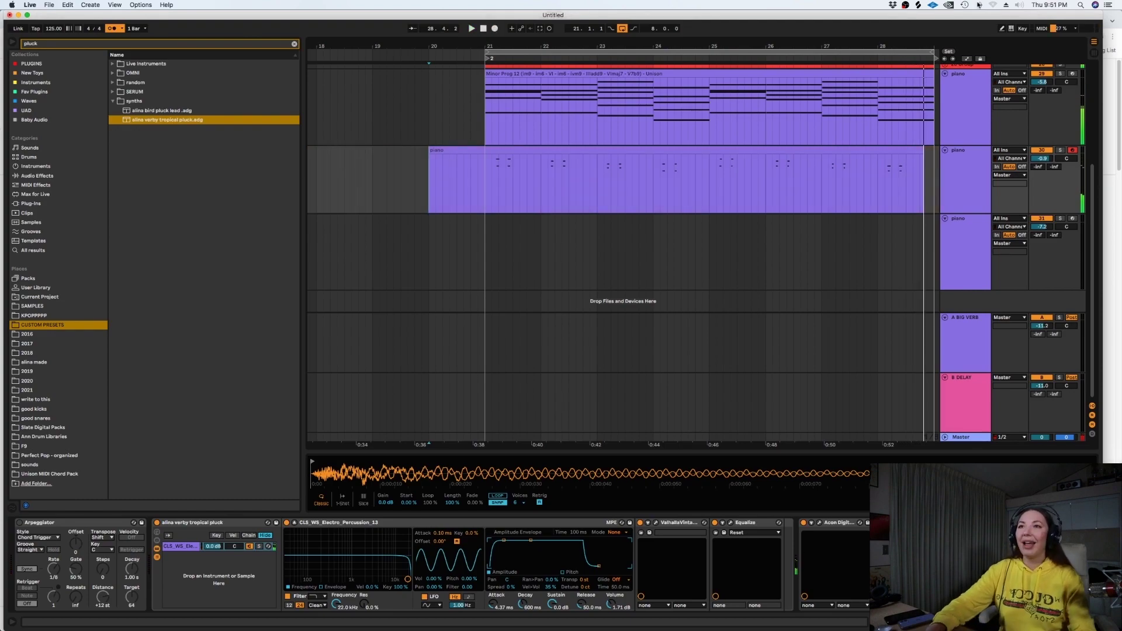
Trim the recorded pluck clip to start at bar 21 and lower its track volume to -2.4 dB during playback
double_click(486, 171)
key("space")
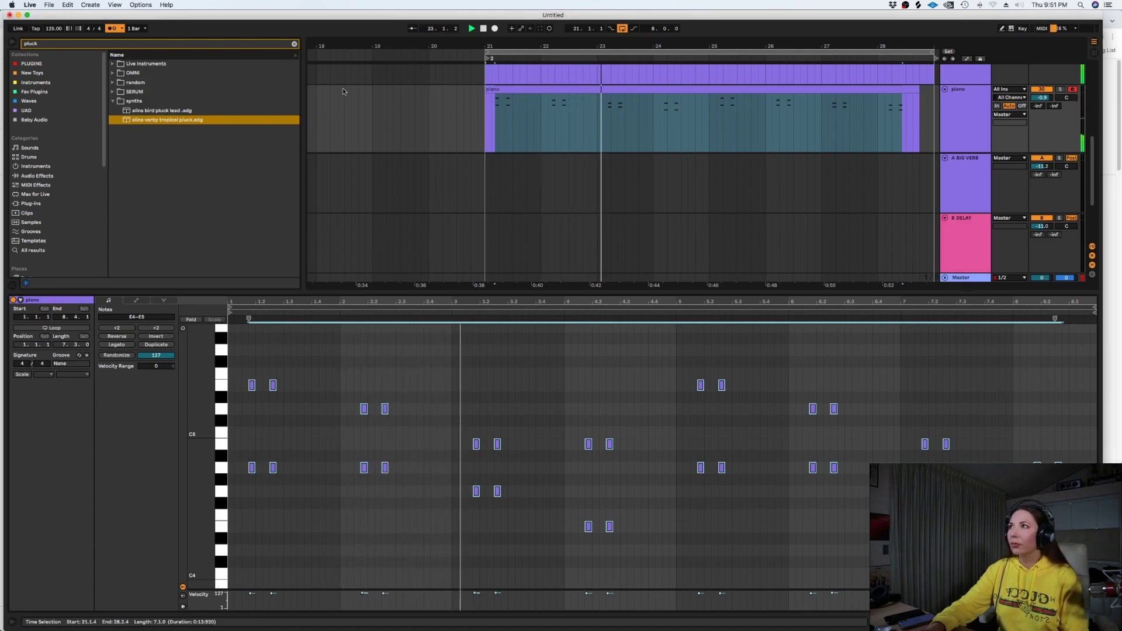
left_click_drag(1042, 98, 1042, 105)
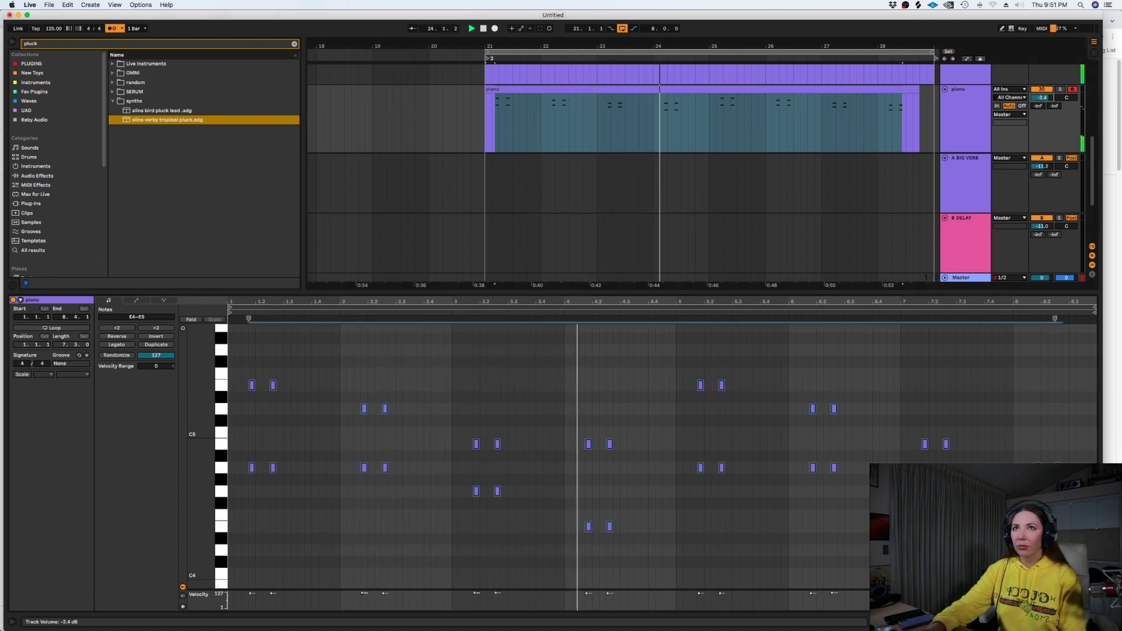
Copy the bar 24 pluck phrase to bar 28 so the part fills the loop to bar 29
key("shift+Tab")
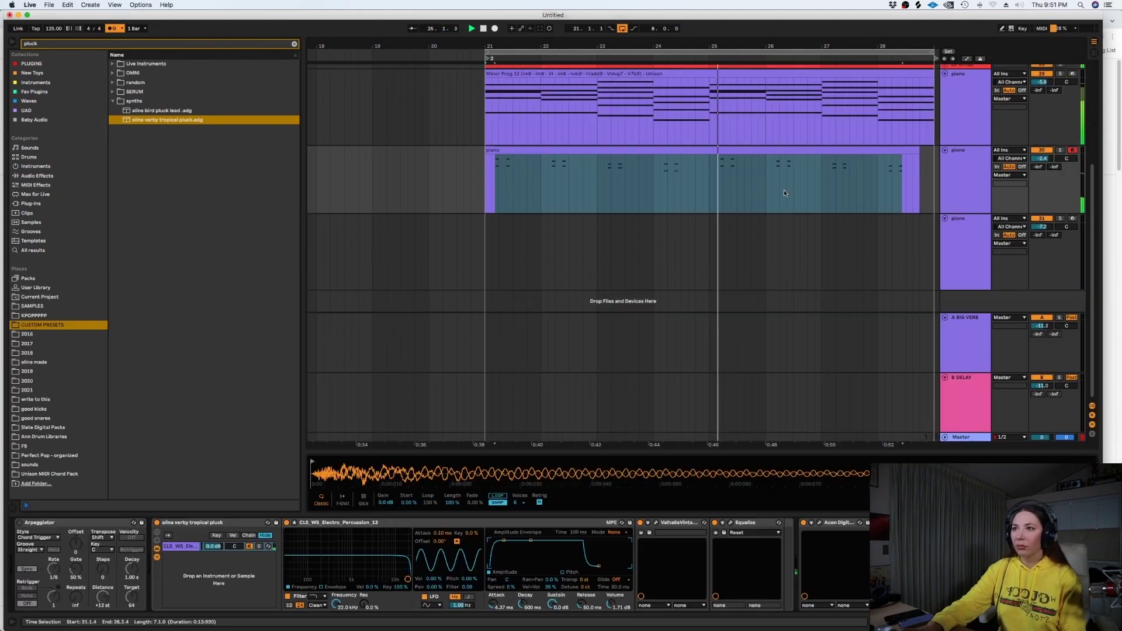
scroll(780, 199, "up", 3)
scroll(779, 206, "down", 2)
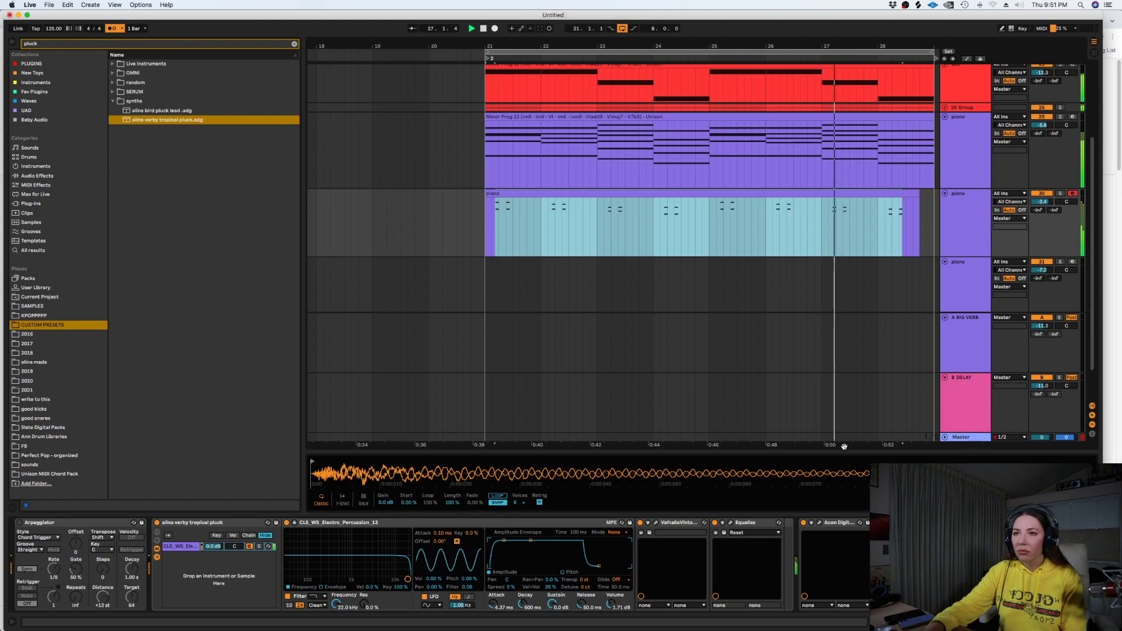
scroll(844, 446, "right", 3)
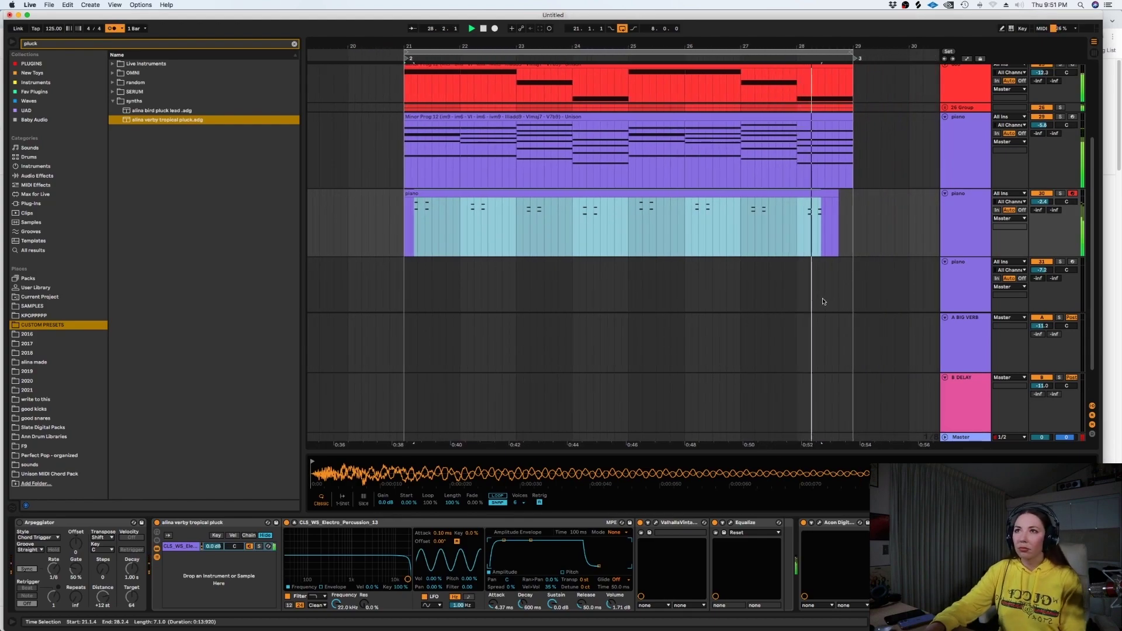
left_click_drag(631, 218, 812, 201)
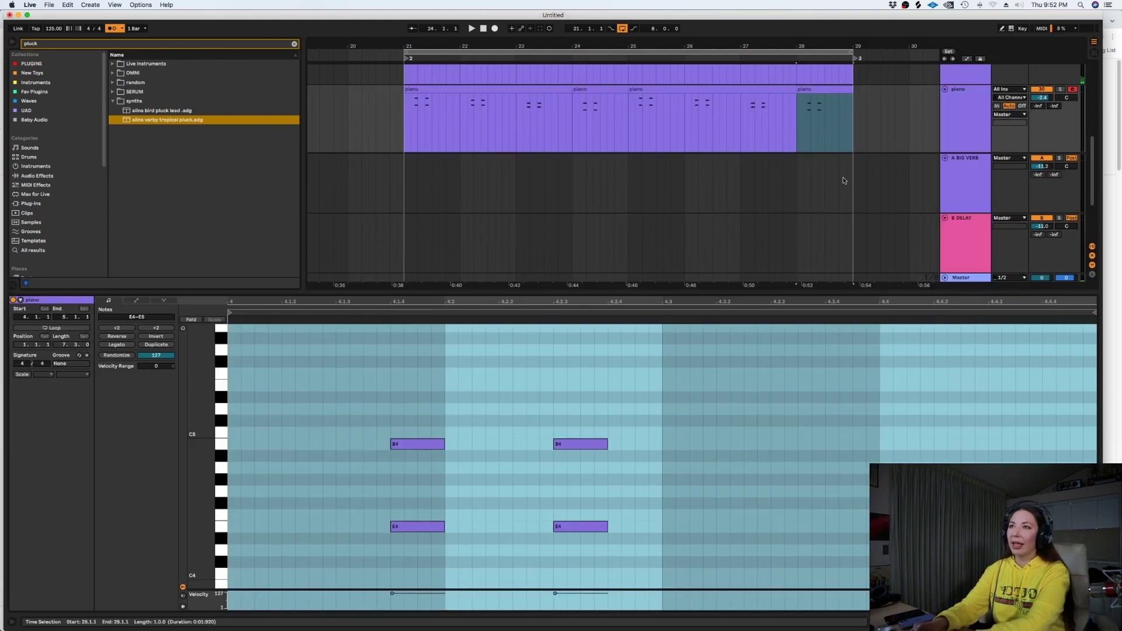
Hide the clip detail view and disarm the second piano track
key("super+alt+l")
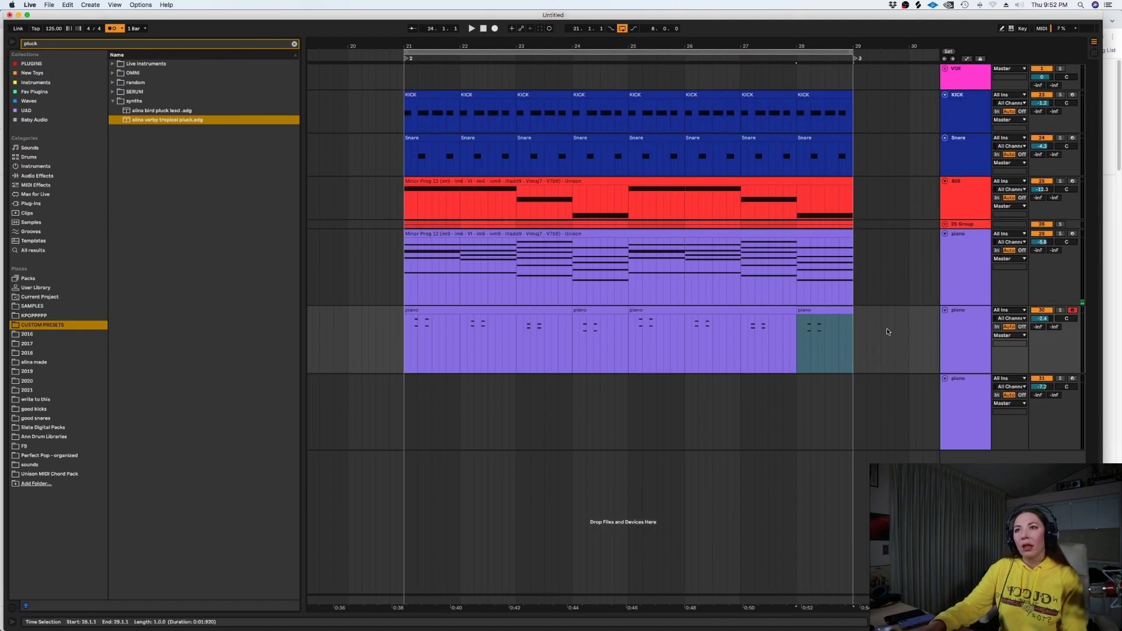
left_click(961, 280)
left_click(968, 314, "shift")
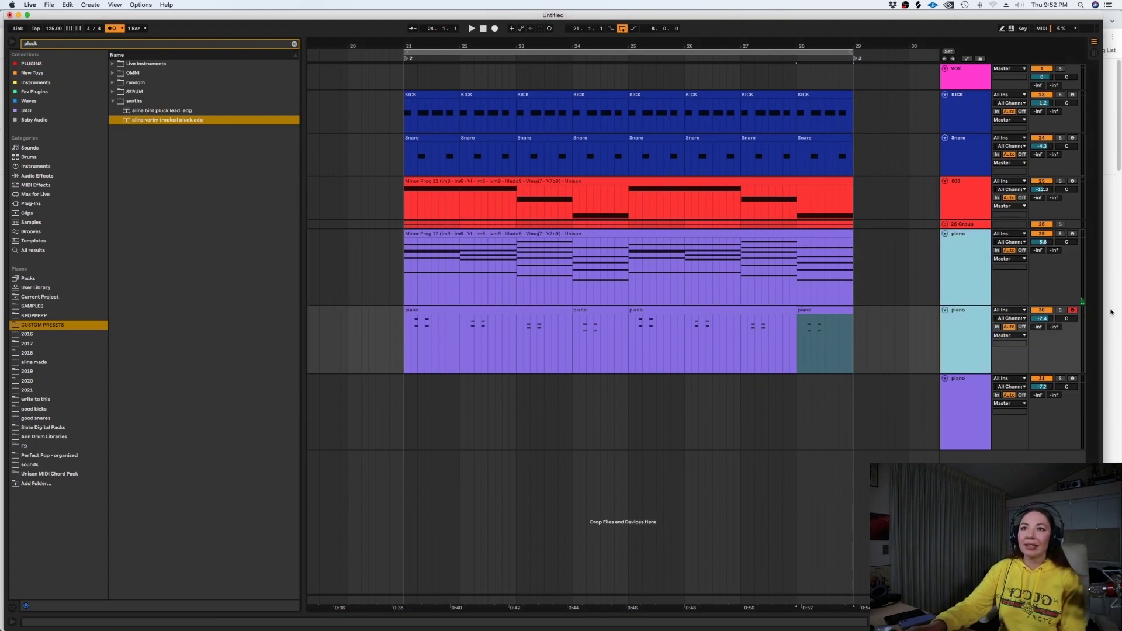
left_click(1073, 312)
Shrink the first two piano tracks together to a compact height
left_click(966, 299, "shift")
left_click(915, 317)
left_click(964, 318)
left_click(964, 300, "shift")
left_click_drag(964, 304, 961, 256)
left_click(846, 293)
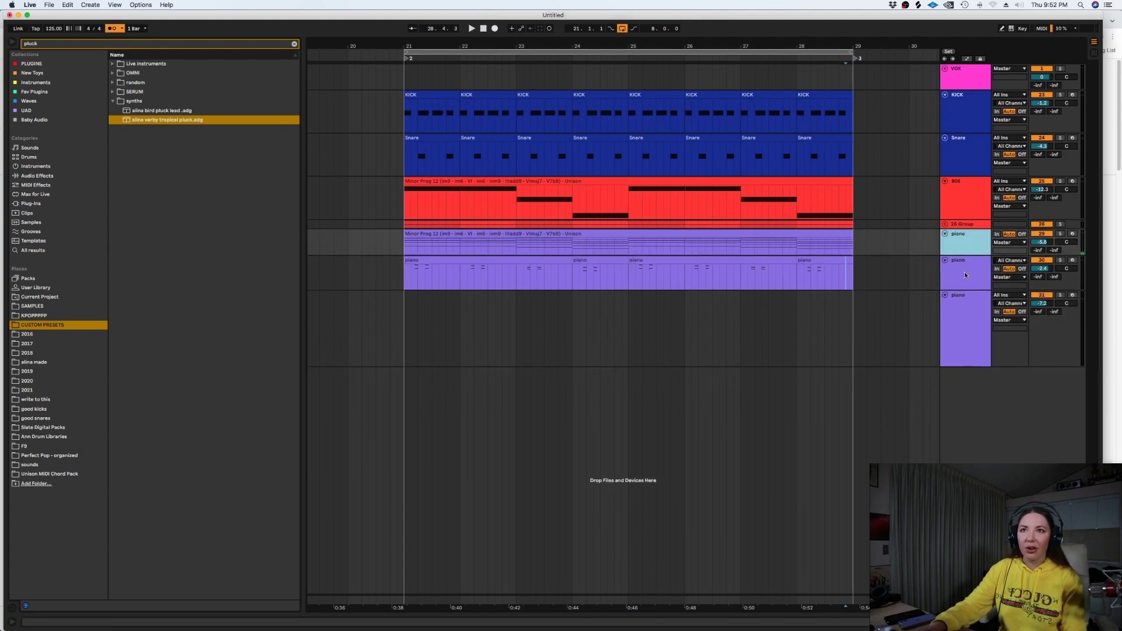
Play the loop from bar 21 and lower the second piano track's volume to -6.0 dB
left_click(963, 272)
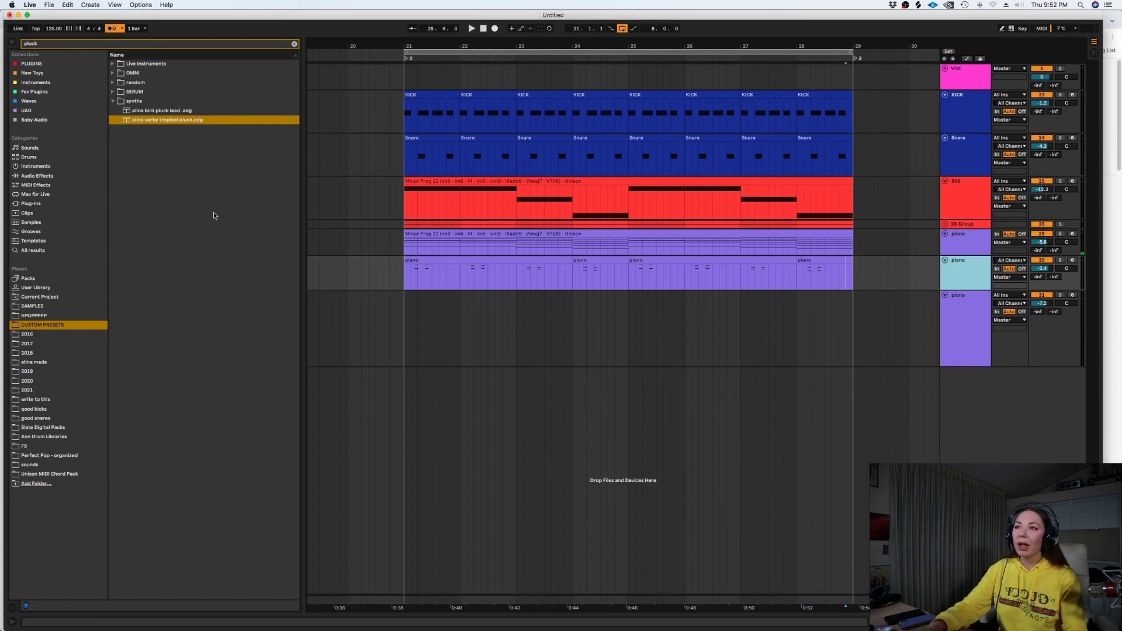
left_click(406, 310)
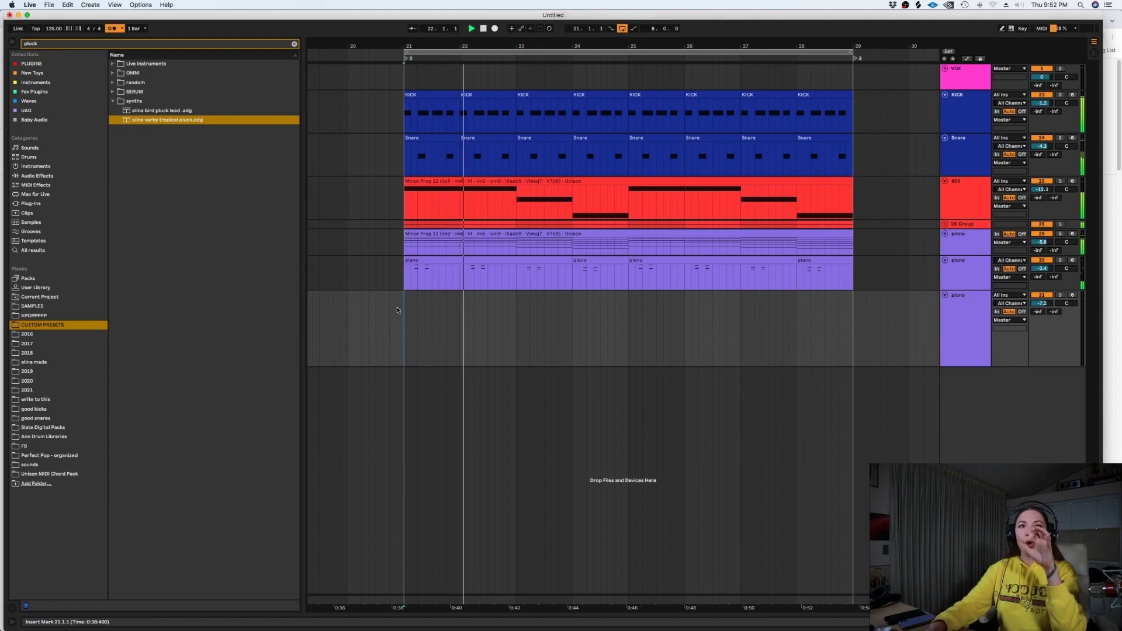
left_click_drag(1041, 269, 1042, 280)
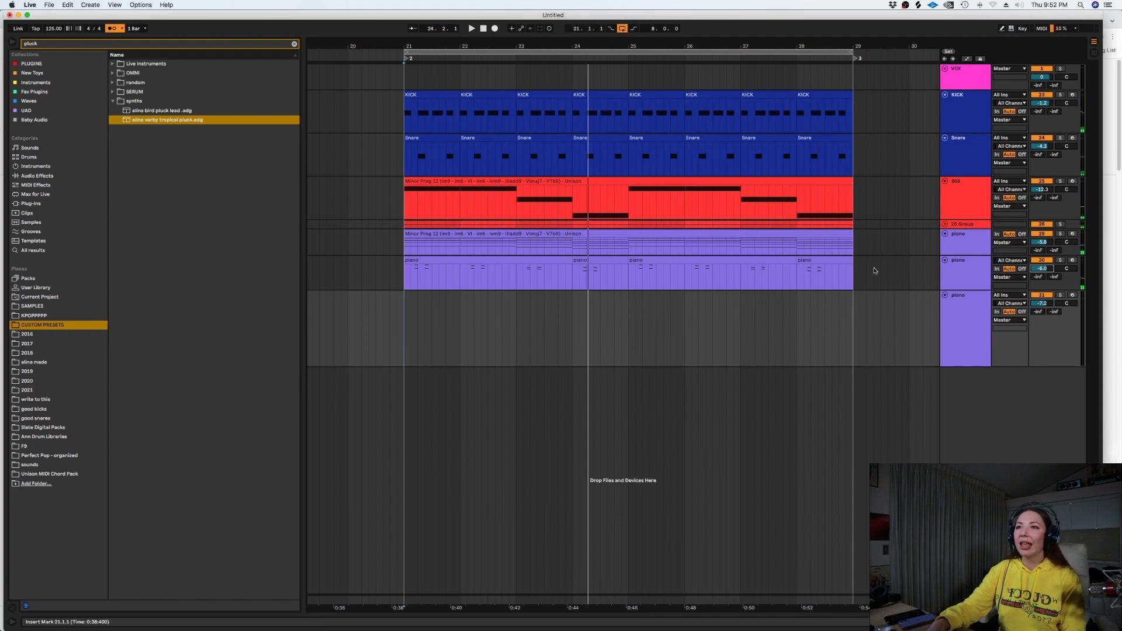
Duplicate the 808 track and transpose all notes in the copy's clip up one octave
left_click(950, 210)
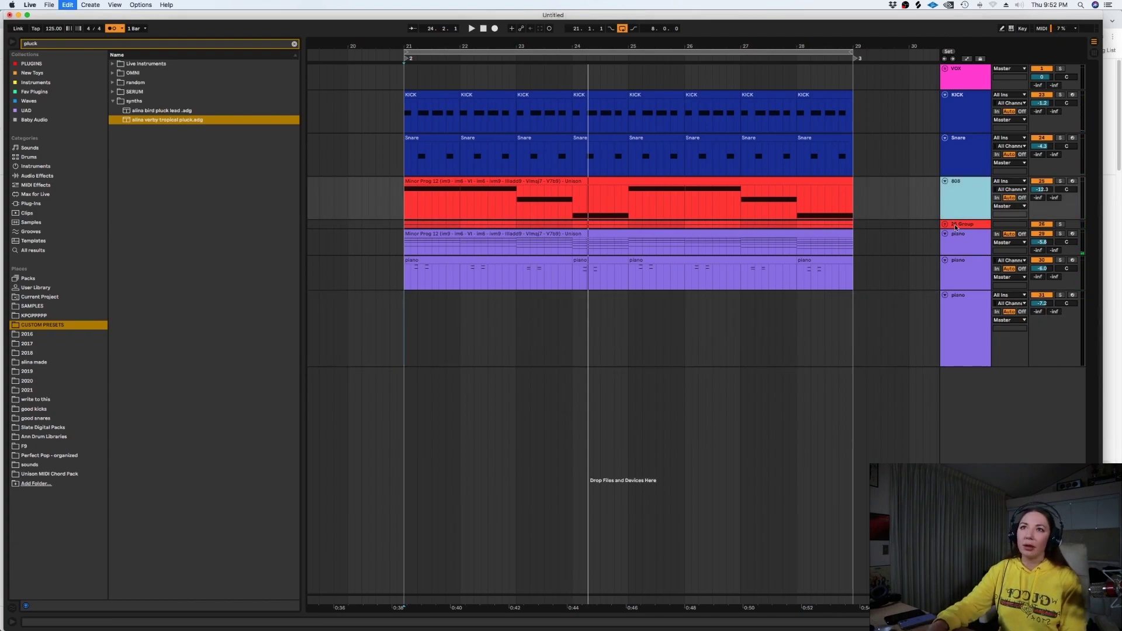
key("super+d")
double_click(645, 222)
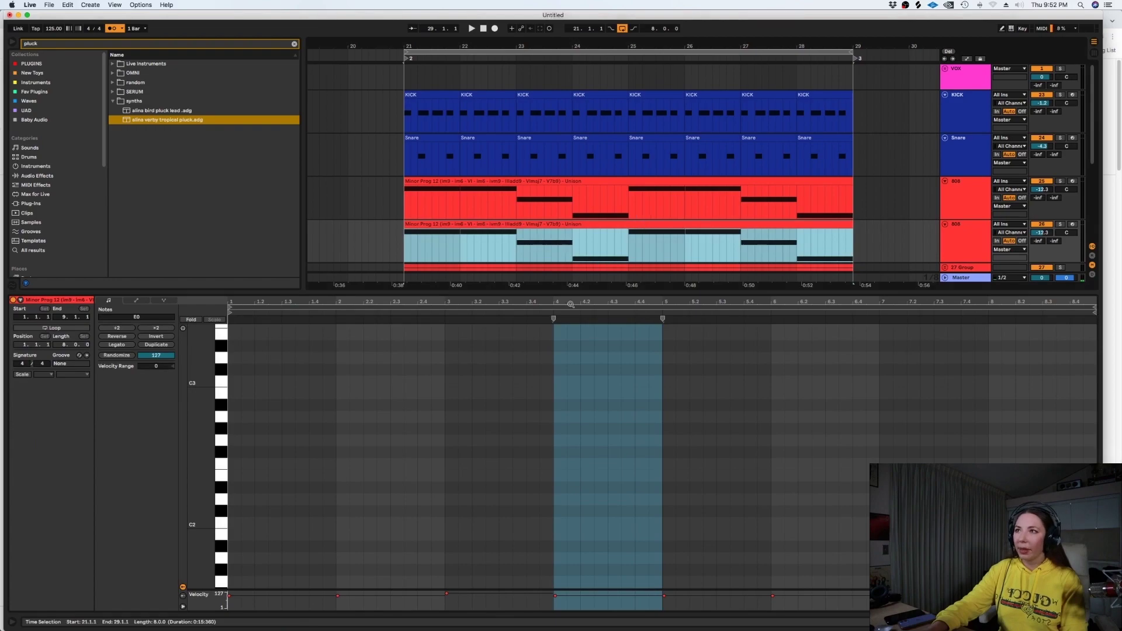
left_click(583, 380)
key("super+a")
key("shift+Up")
key("shift+Tab")
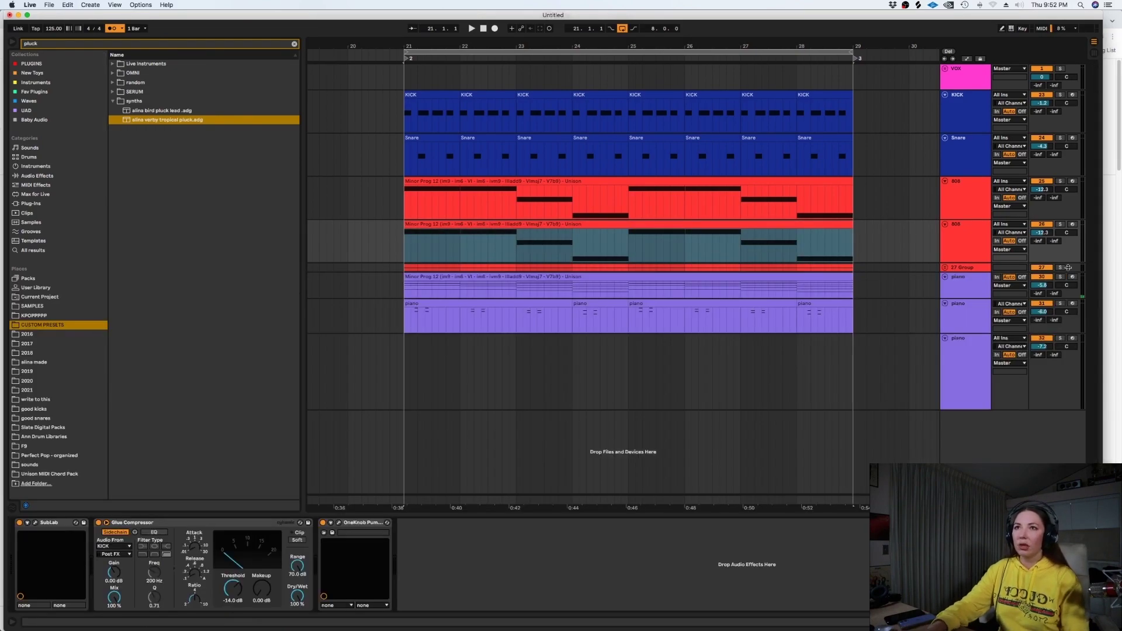
Search the custom presets for "drone" and load alina boxes drone.adg onto the duplicated 808 track
left_click(958, 239)
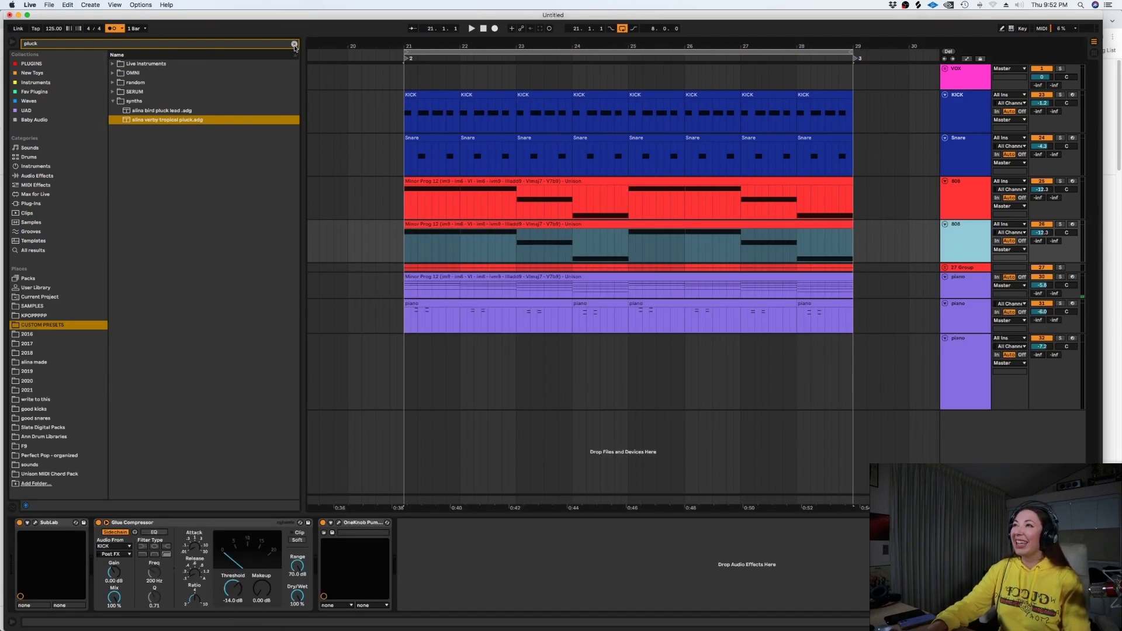
left_click(294, 45)
type("d")
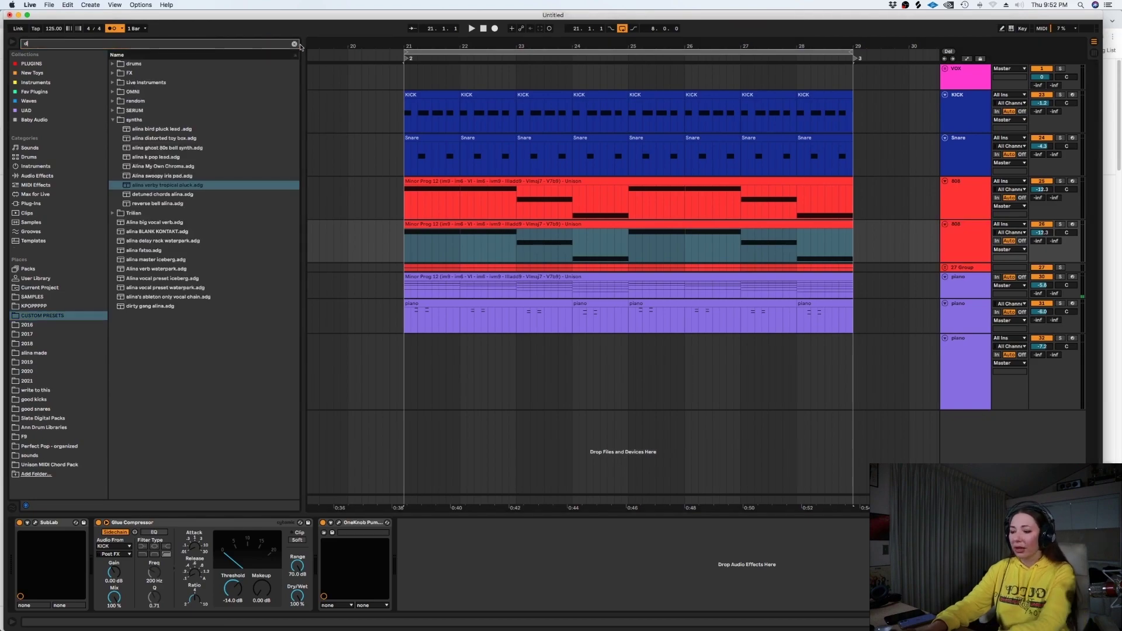
type("rone")
left_click(112, 65)
left_click(145, 85)
left_click_drag(147, 74, 380, 192)
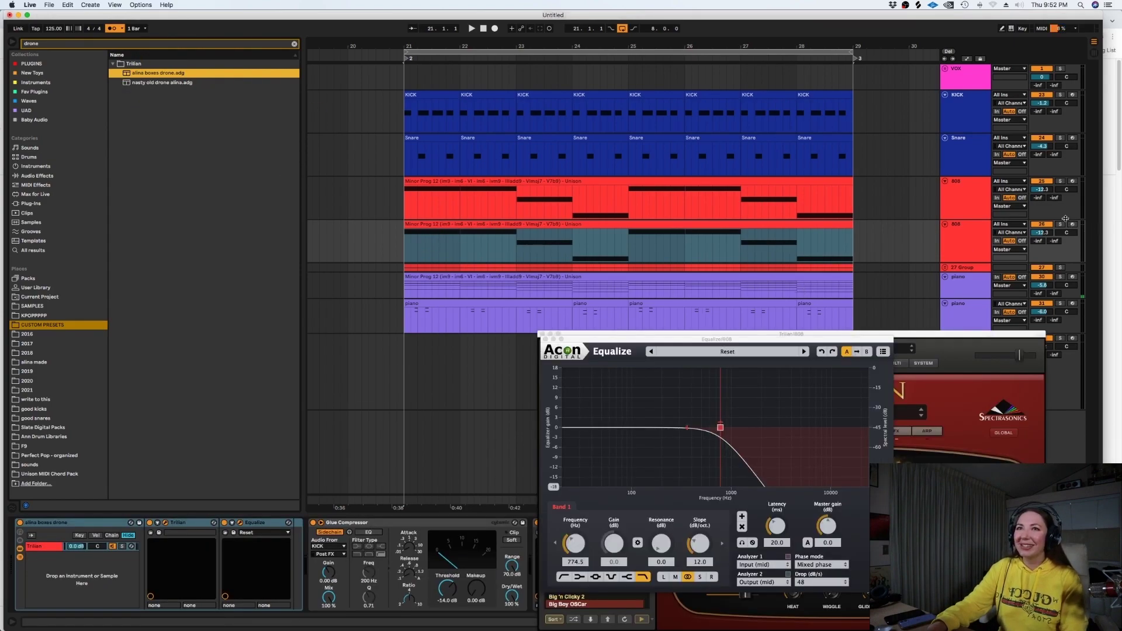
Solo the duplicated 808 track and raise its volume to -0.9 dB while playing its clip
left_click(1060, 225)
key("space")
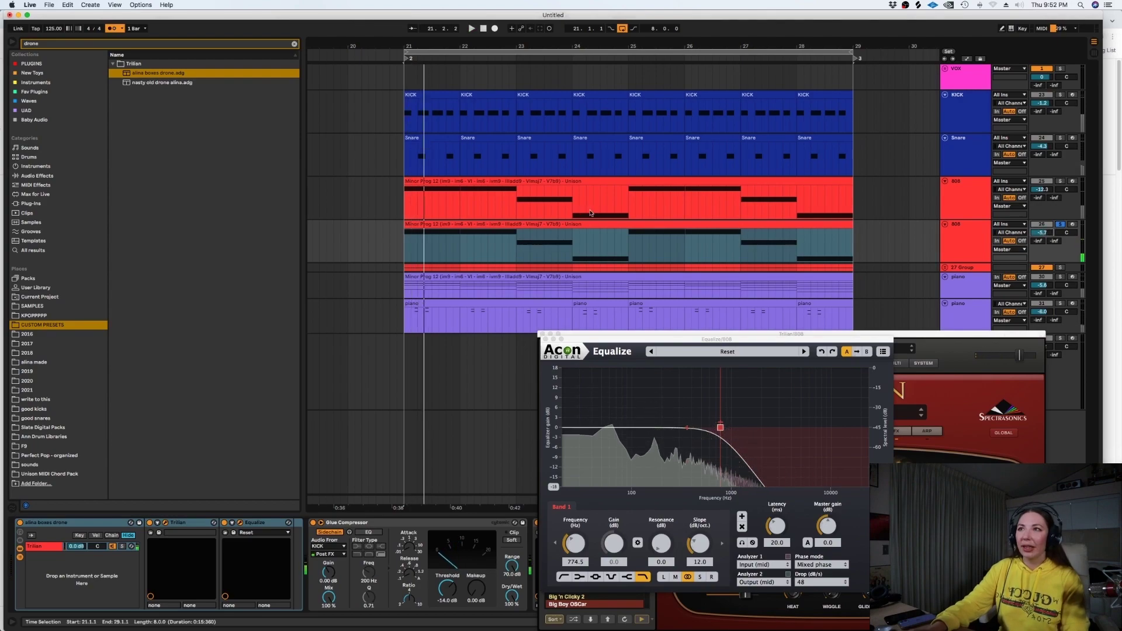
key("space")
double_click(591, 215)
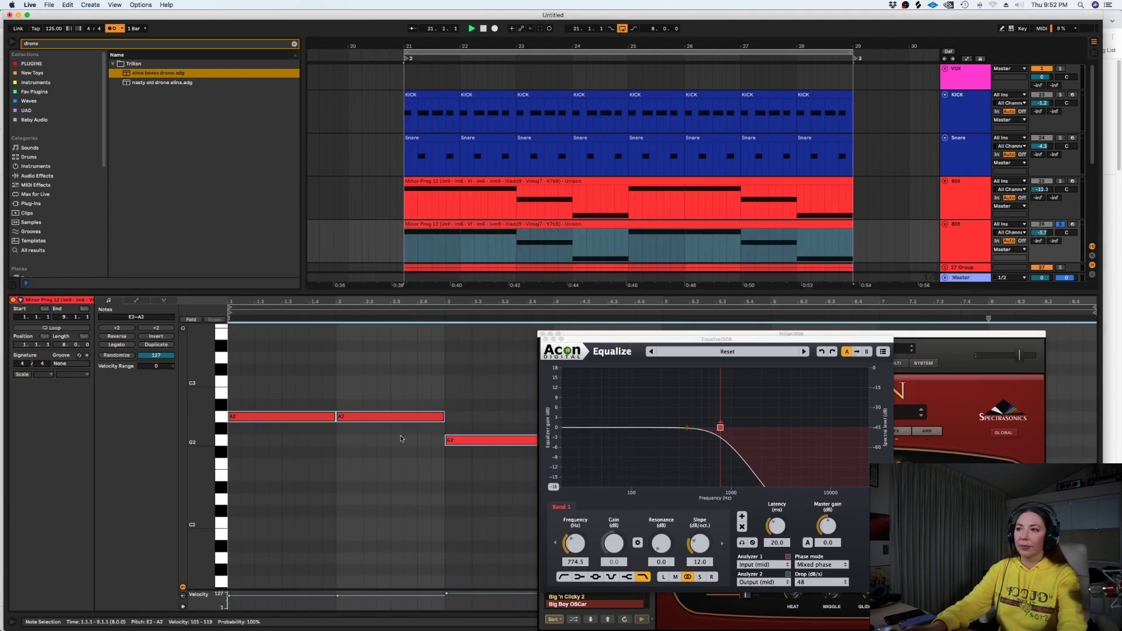
key("space")
left_click_drag(1042, 232, 1042, 222)
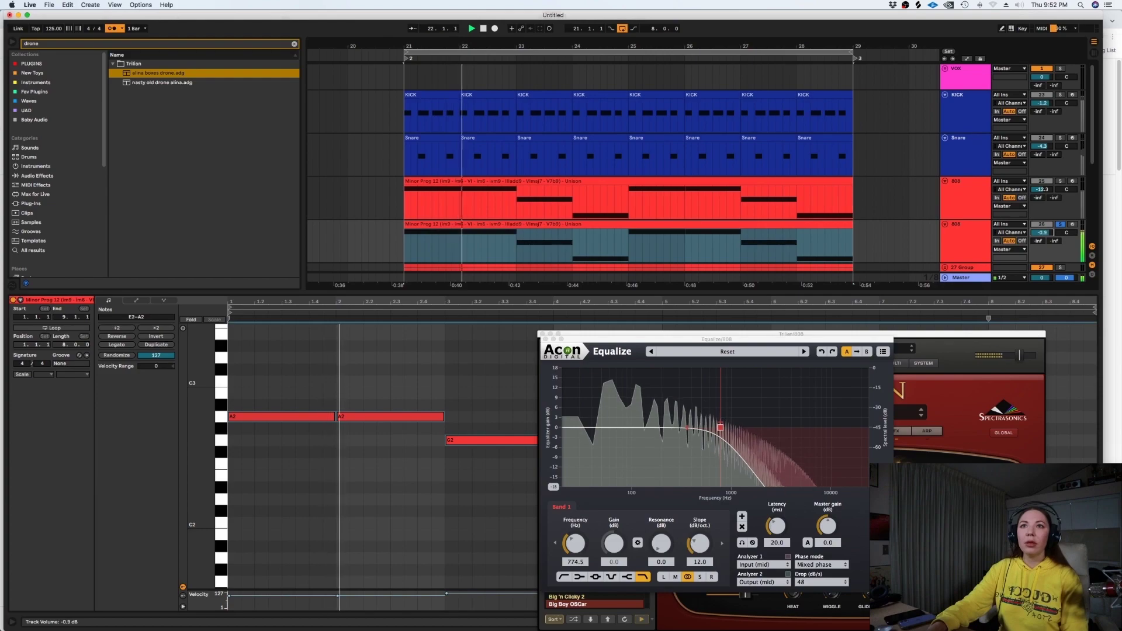
key("space")
left_click(392, 376)
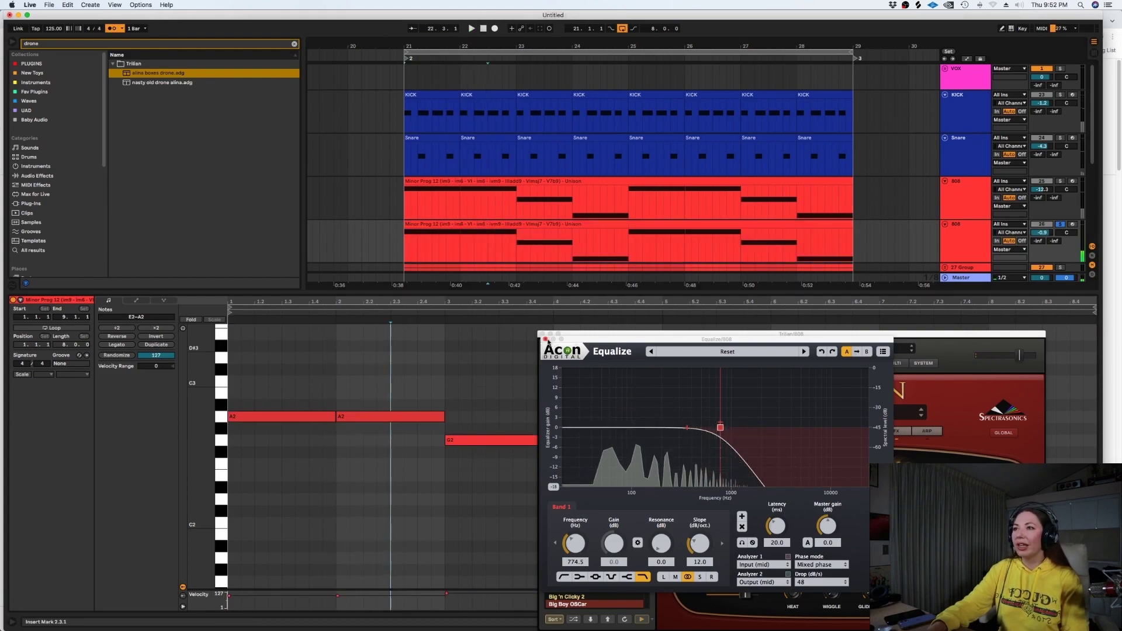
Review the main page of the Big Boy OSCar patch in Trilian, and close the Equalize and Trilian windows
left_click(545, 340)
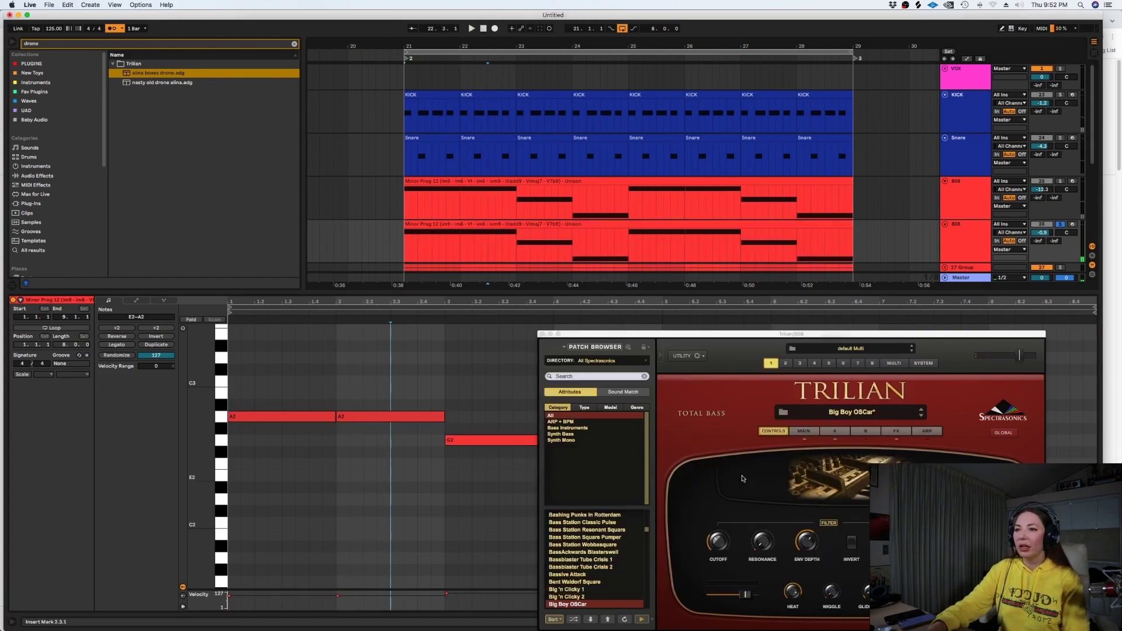
left_click(812, 433)
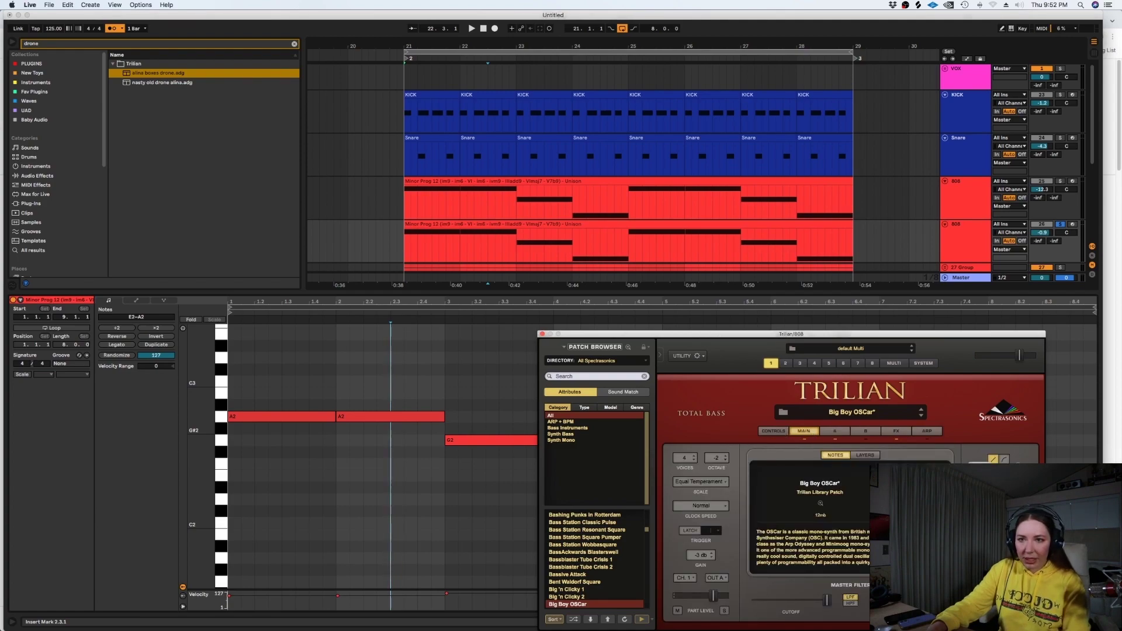
scroll(55, 175, "down", 3)
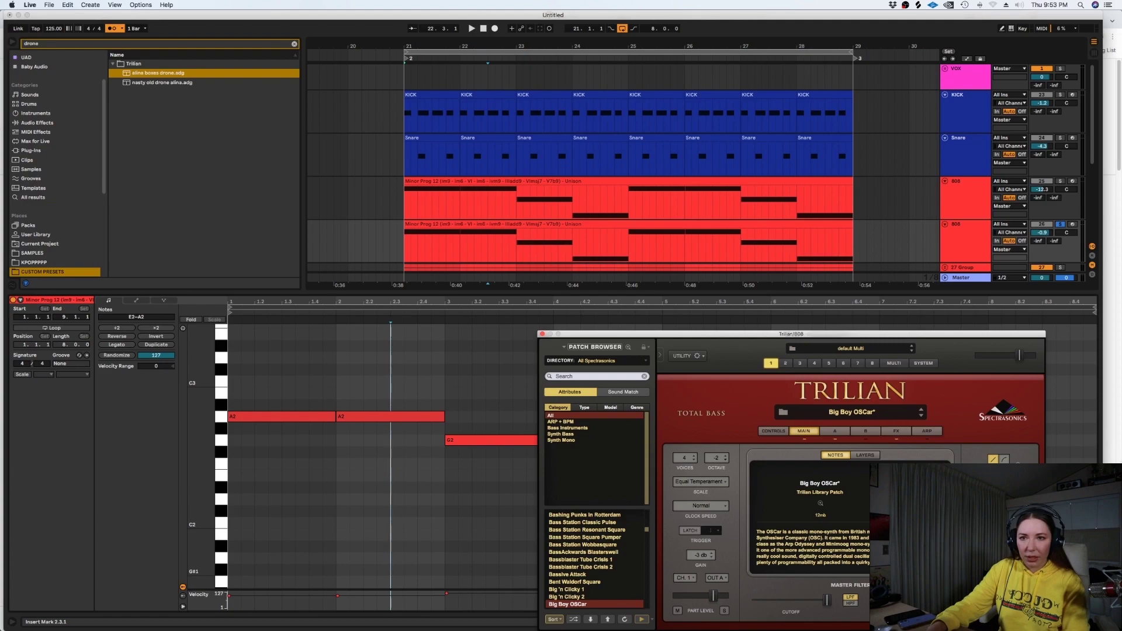
left_click(541, 335)
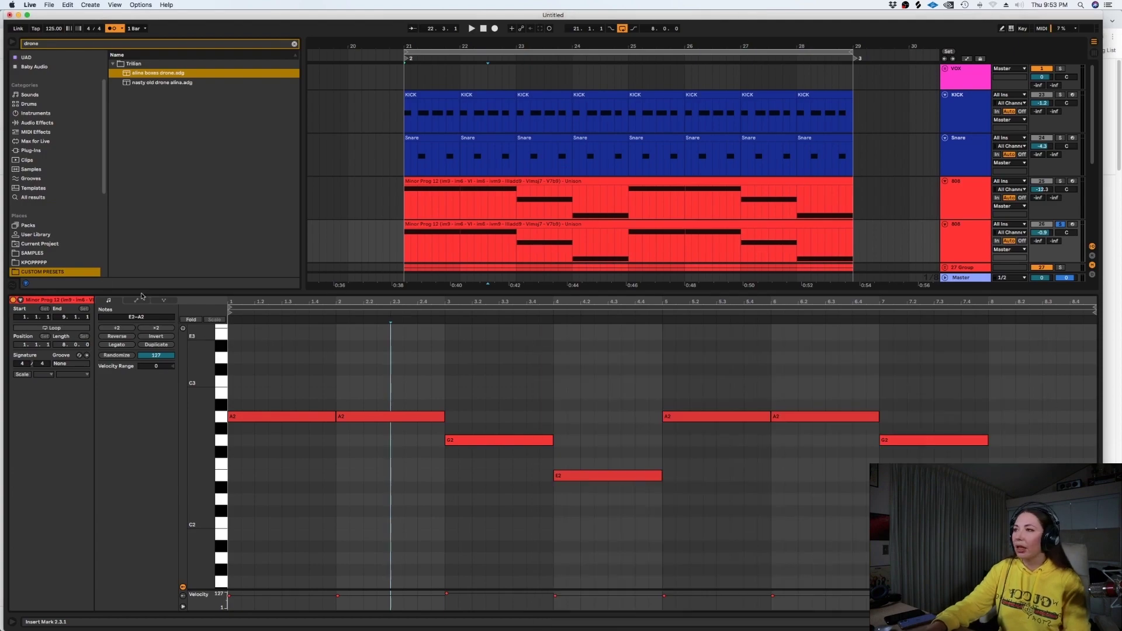
Draw a pitch-bend envelope spike in the drone clip from 1.3 to 2, peaking at maximum on 1.4, and audition it with all tracks
left_click(137, 301)
left_click(122, 319)
left_click(160, 323)
key("space")
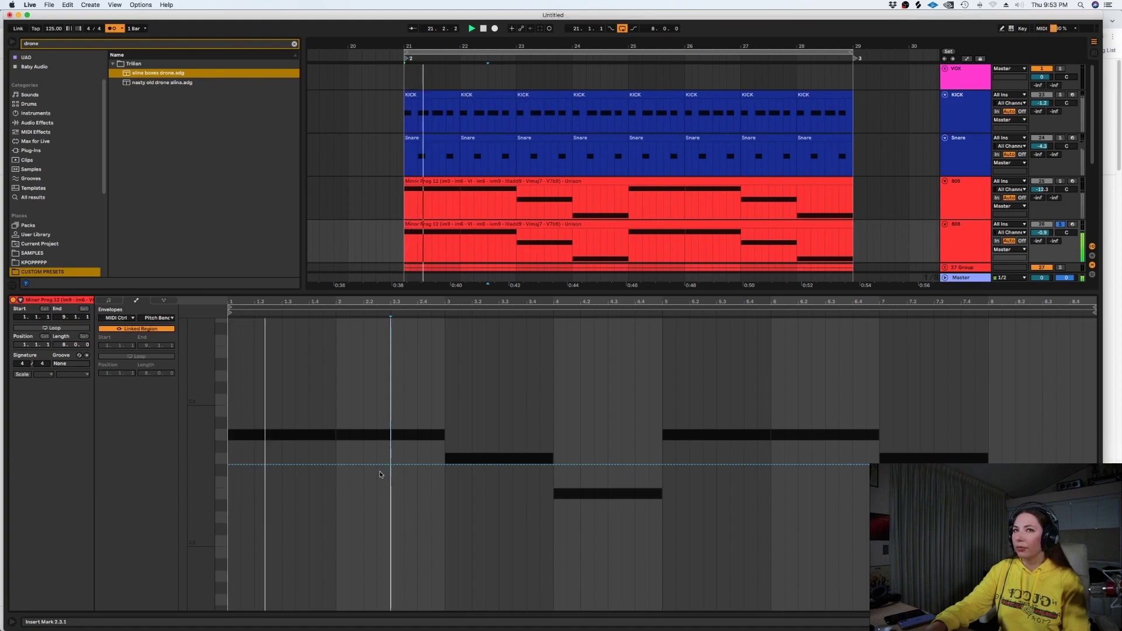
key("space")
left_click(281, 465)
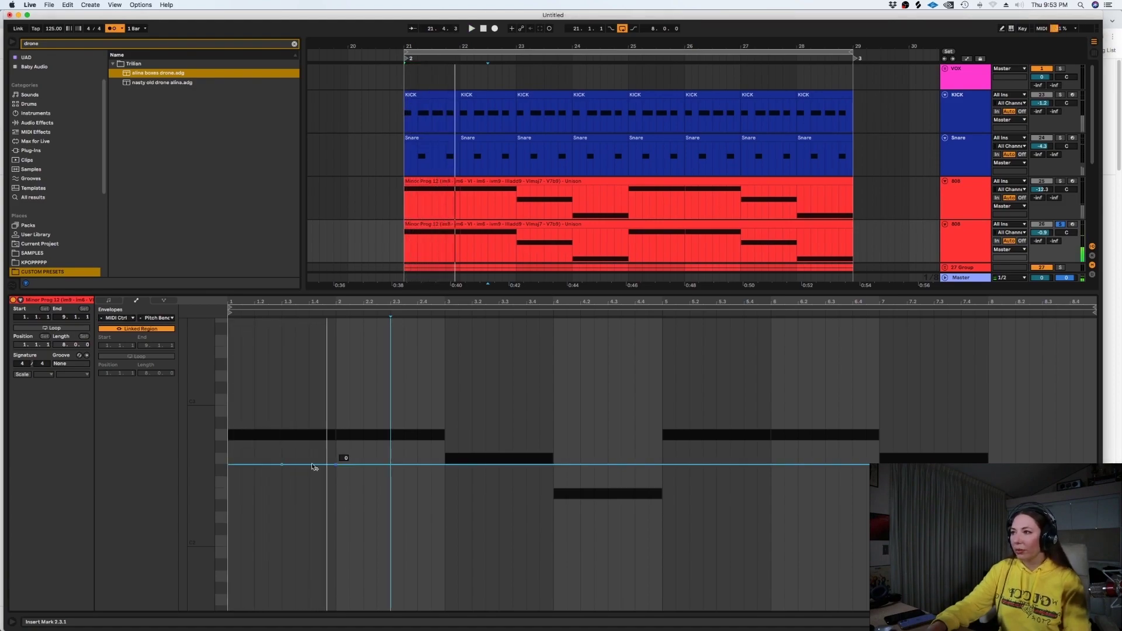
left_click_drag(300, 466, 309, 320)
key("space")
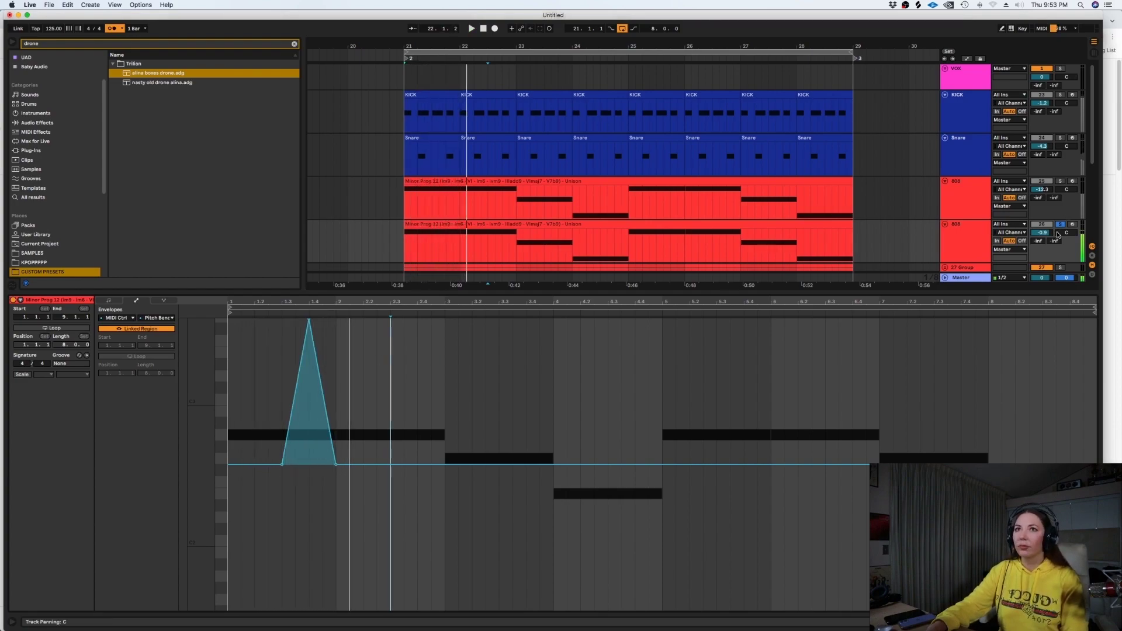
key("space")
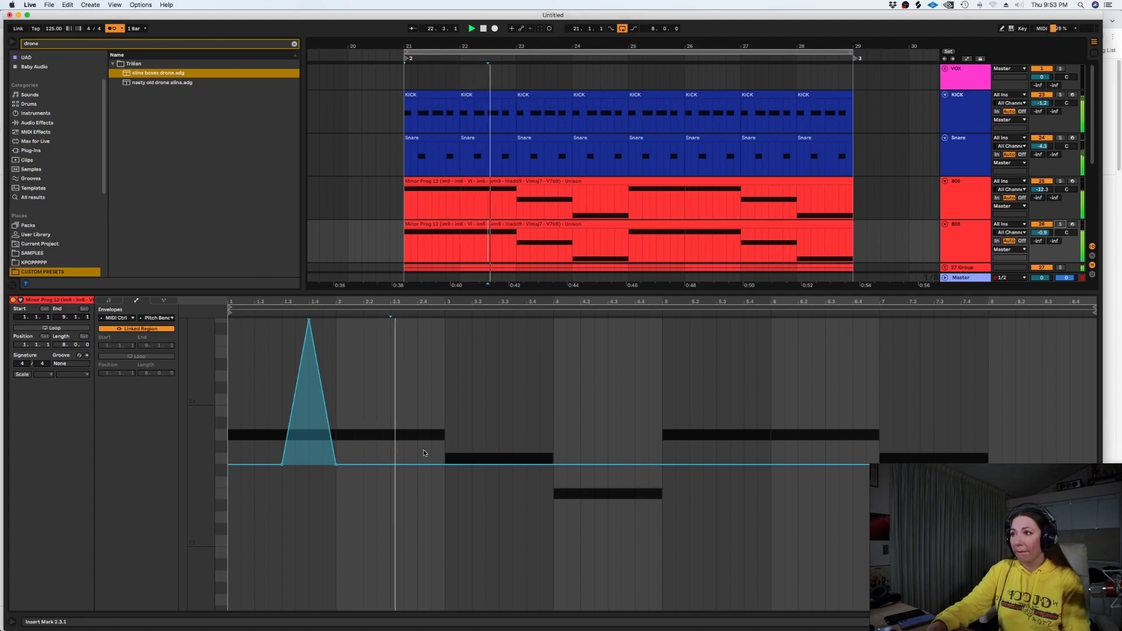
Add a matching pitch-bend spike in the clip's bar 2 and duplicate bar 1's envelope through bar 4
key("space")
left_click(391, 465)
left_click_drag(418, 464, 417, 319)
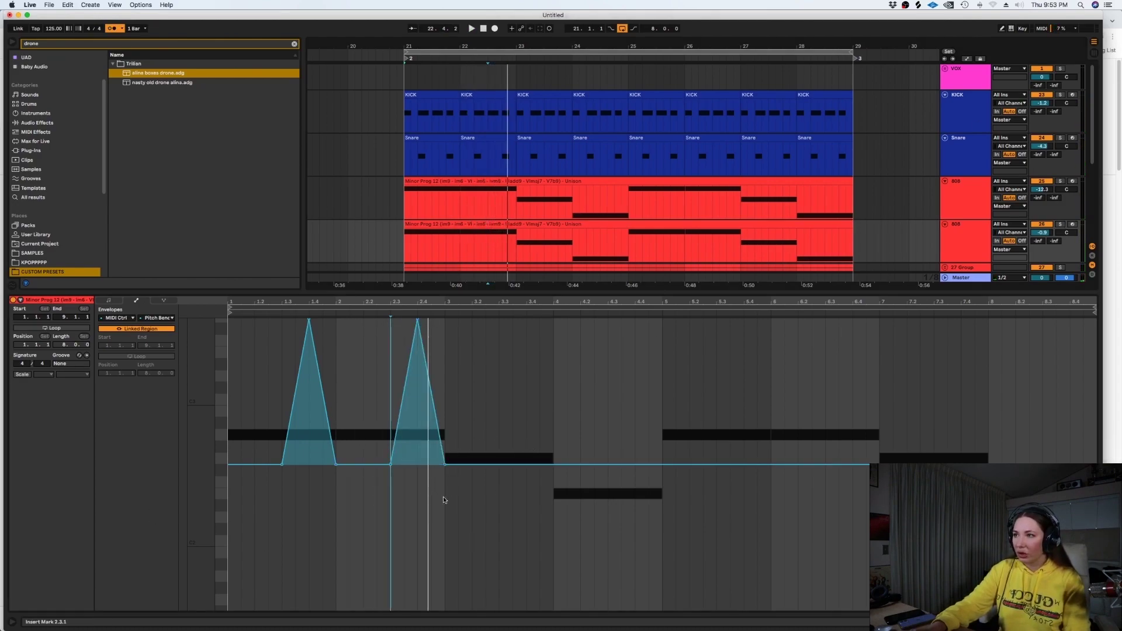
left_click_drag(332, 488, 229, 482)
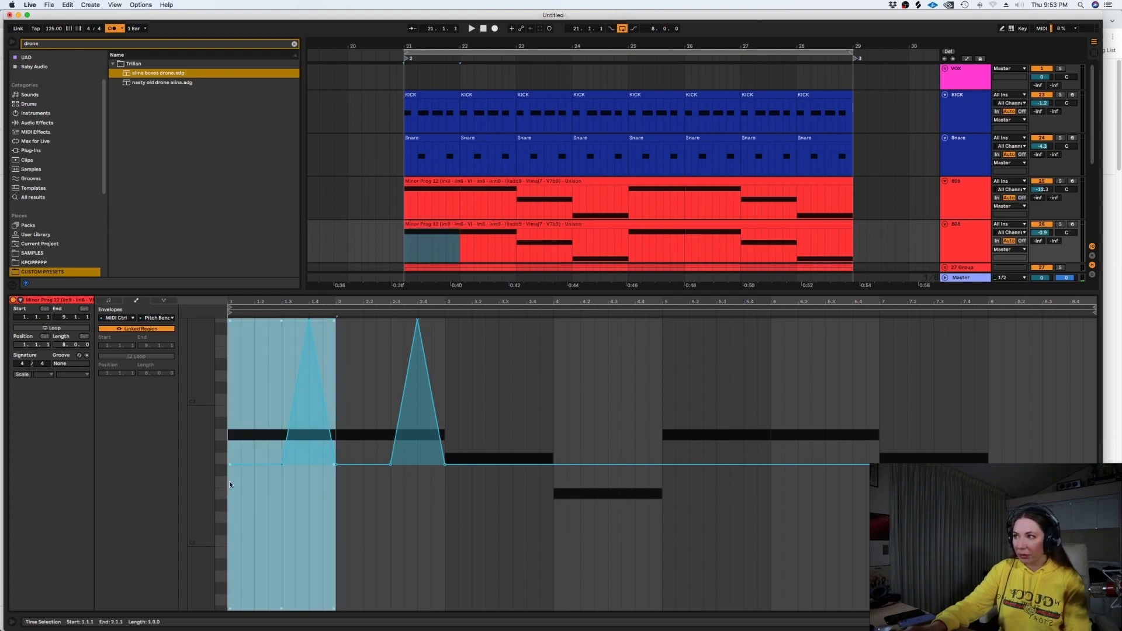
key("super+d")
key("super+d")
key("super+d")
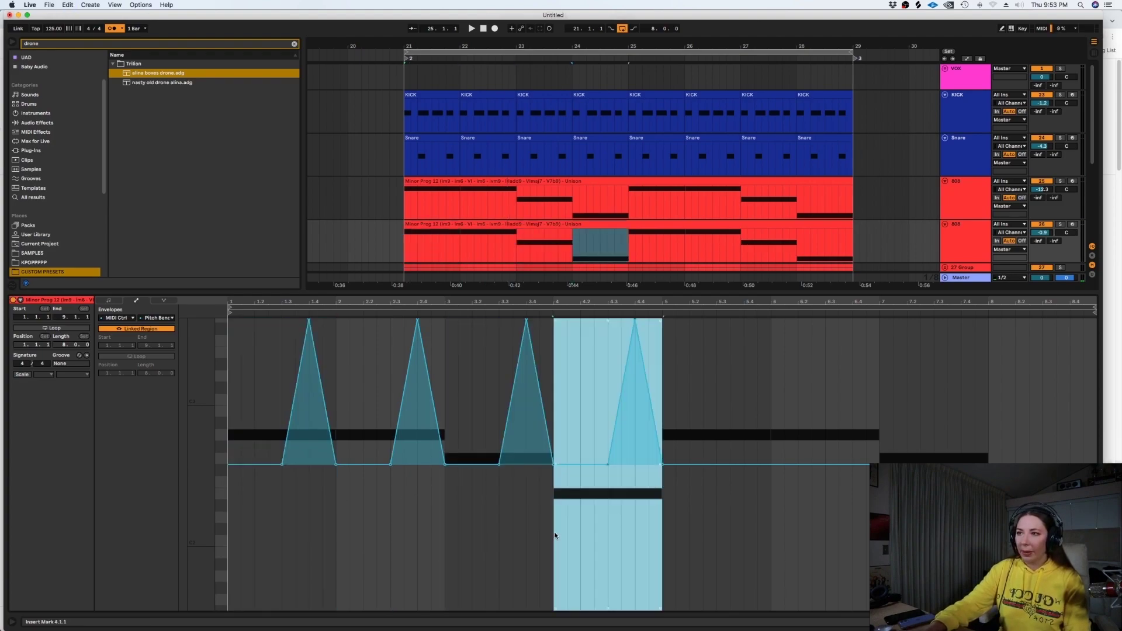
Hide the clip detail view and freeze the duplicated 808 track
key("shift+Tab")
right_click(985, 239)
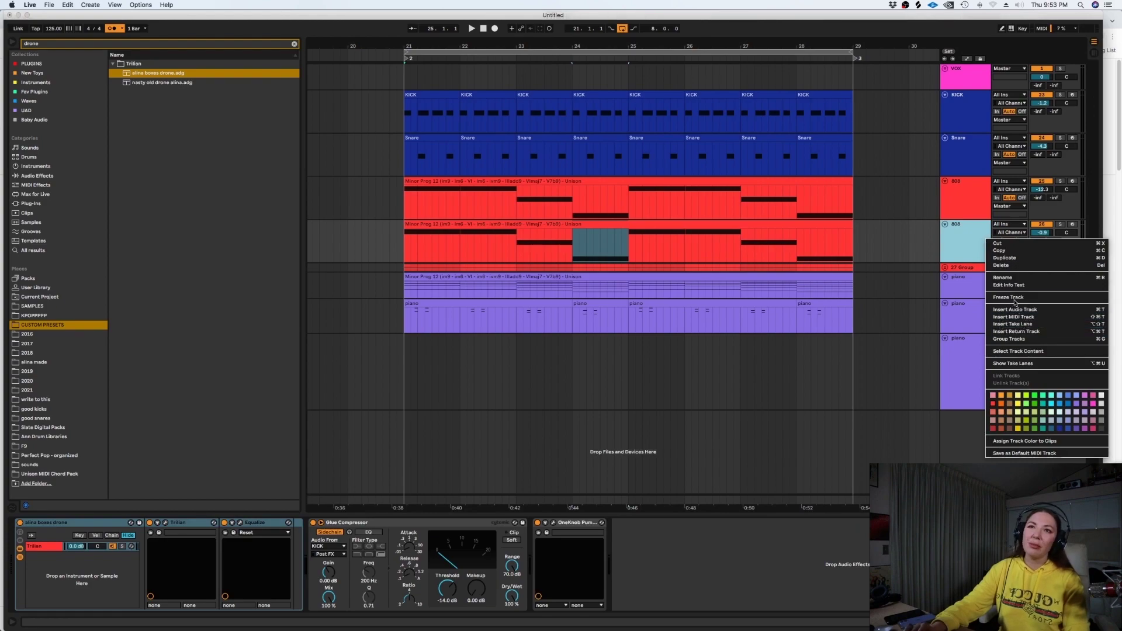
left_click(1018, 298)
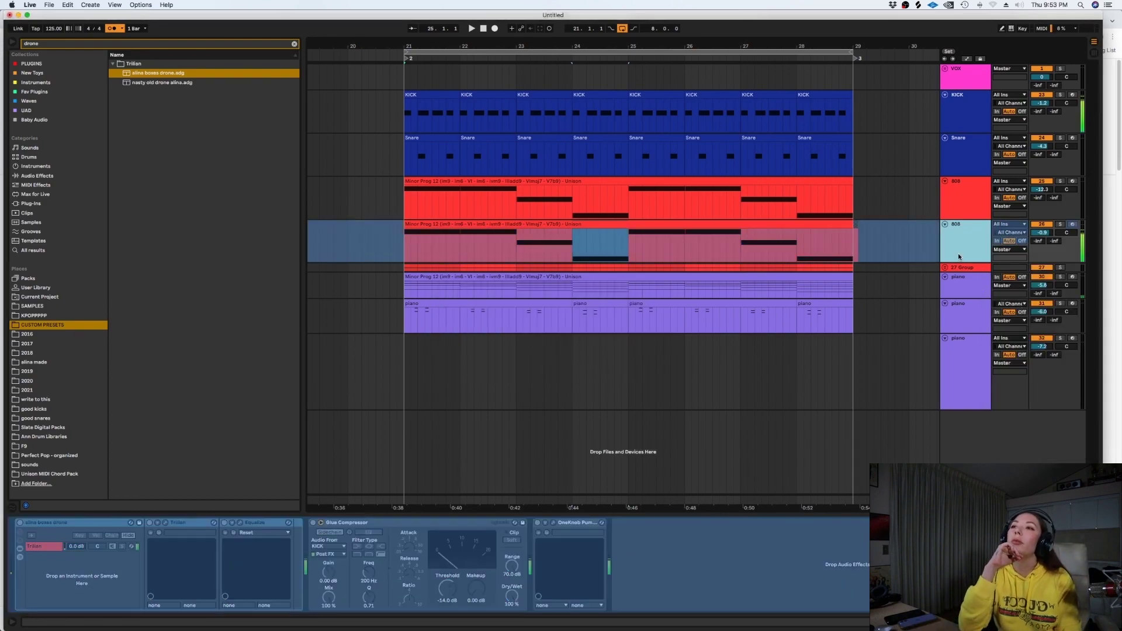
Copy the frozen drone clip onto a new red audio track below and mute the frozen track
key("super+t")
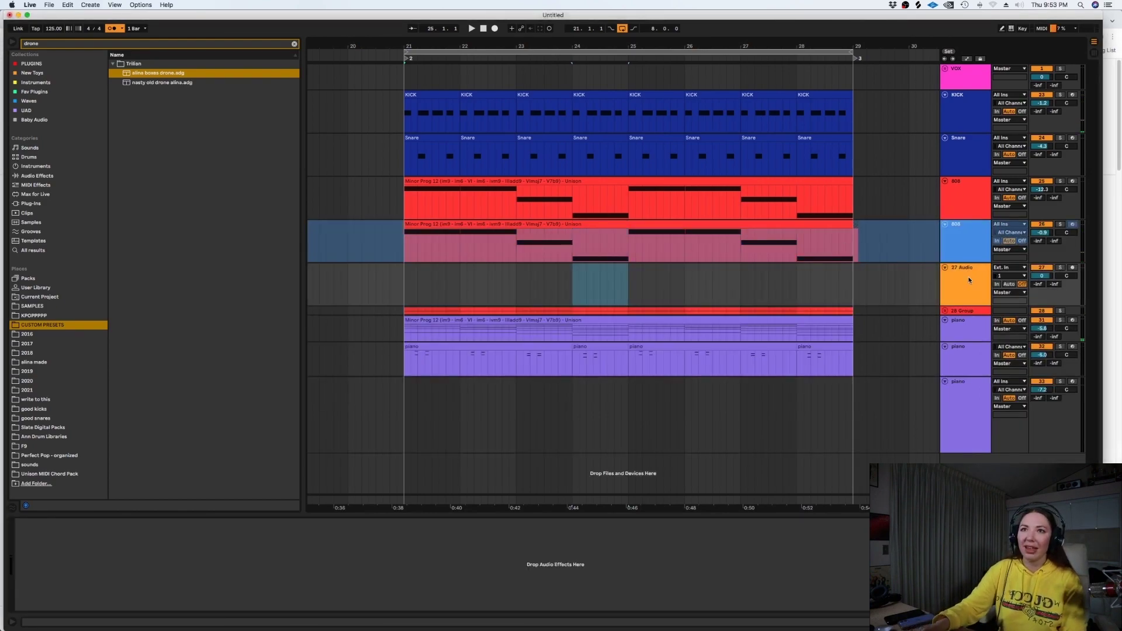
right_click(971, 280)
left_click(977, 443)
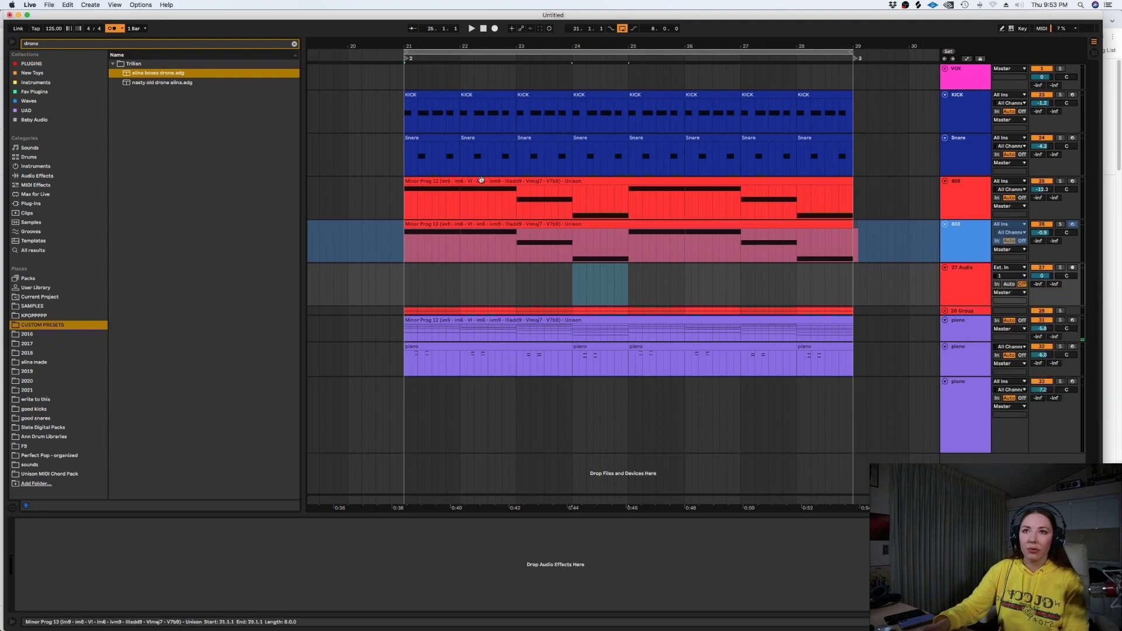
left_click_drag(487, 225, 488, 276)
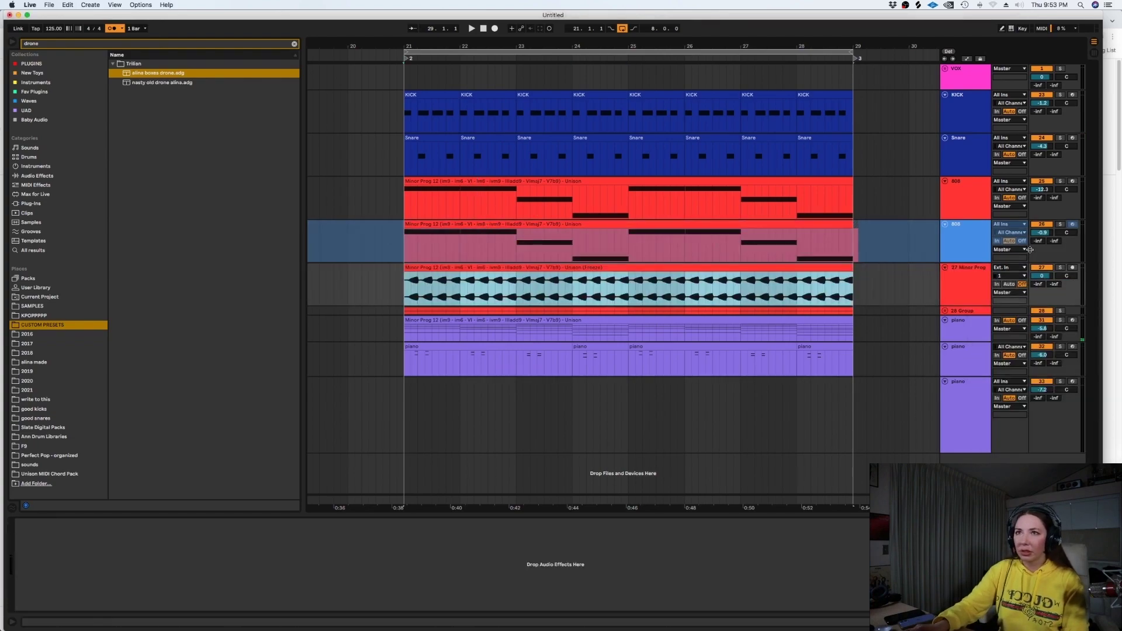
left_click(1040, 224)
Delete the first two beats of bars 21, 22 and 23 from the drone audio clip
left_click_drag(434, 288, 385, 290)
key("Delete")
left_click(397, 291)
key("space")
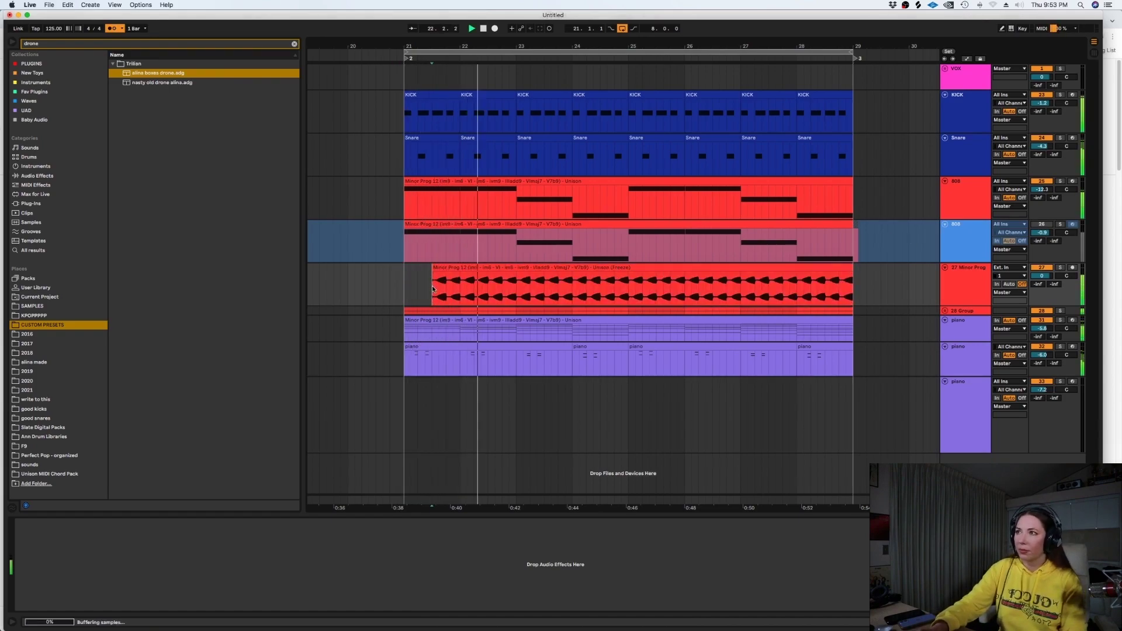
left_click_drag(460, 286, 483, 285)
key("Delete")
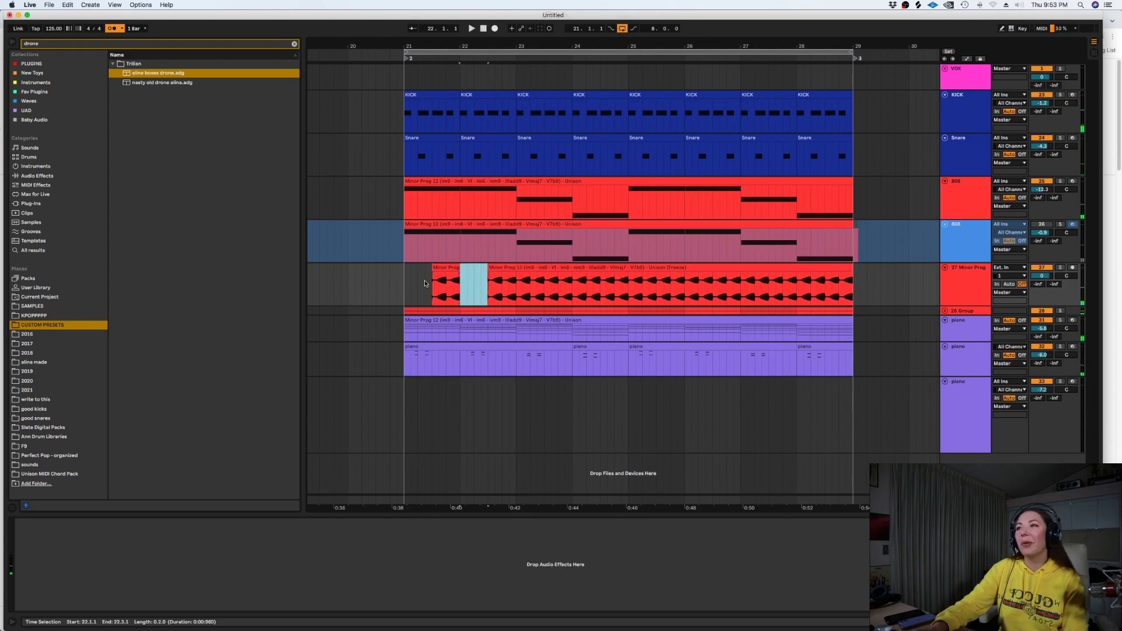
left_click(436, 277)
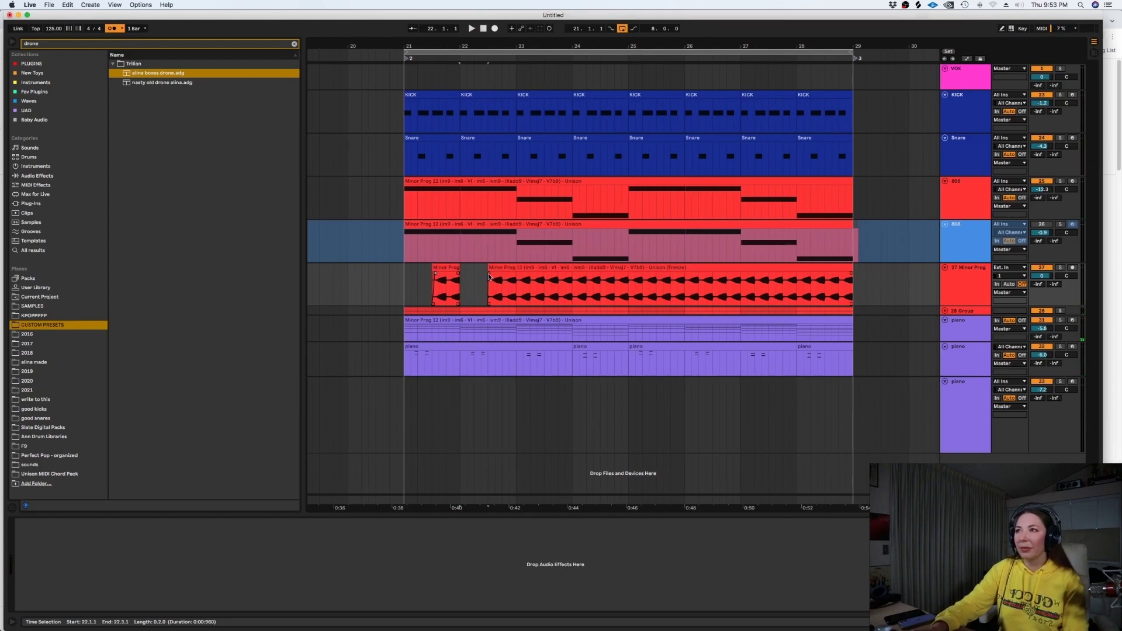
left_click_drag(516, 282, 548, 284)
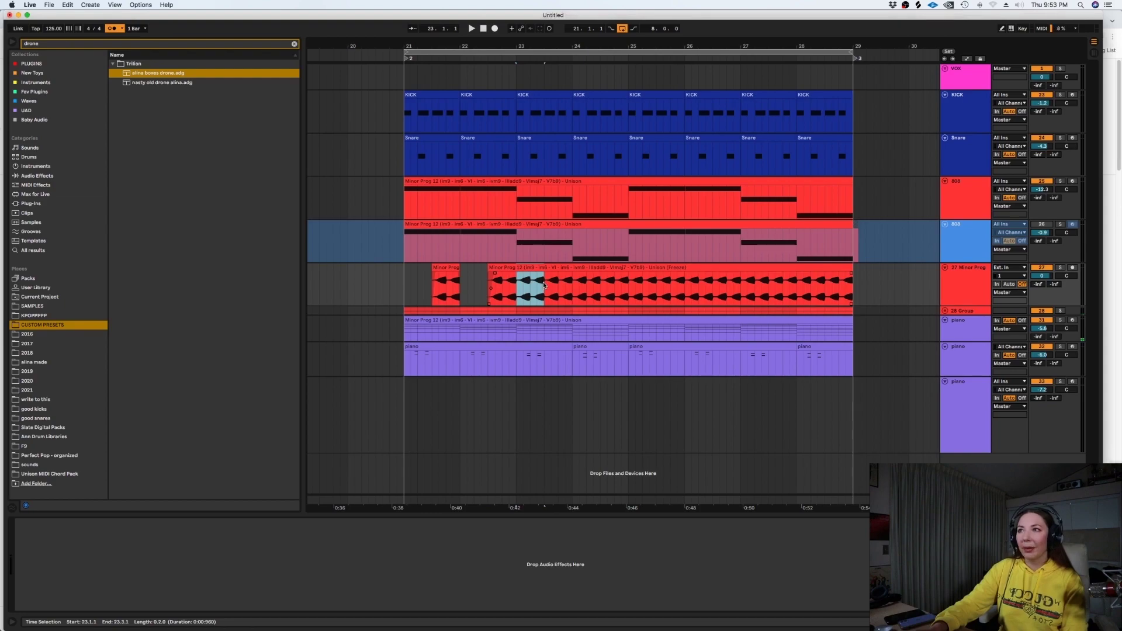
key("Delete")
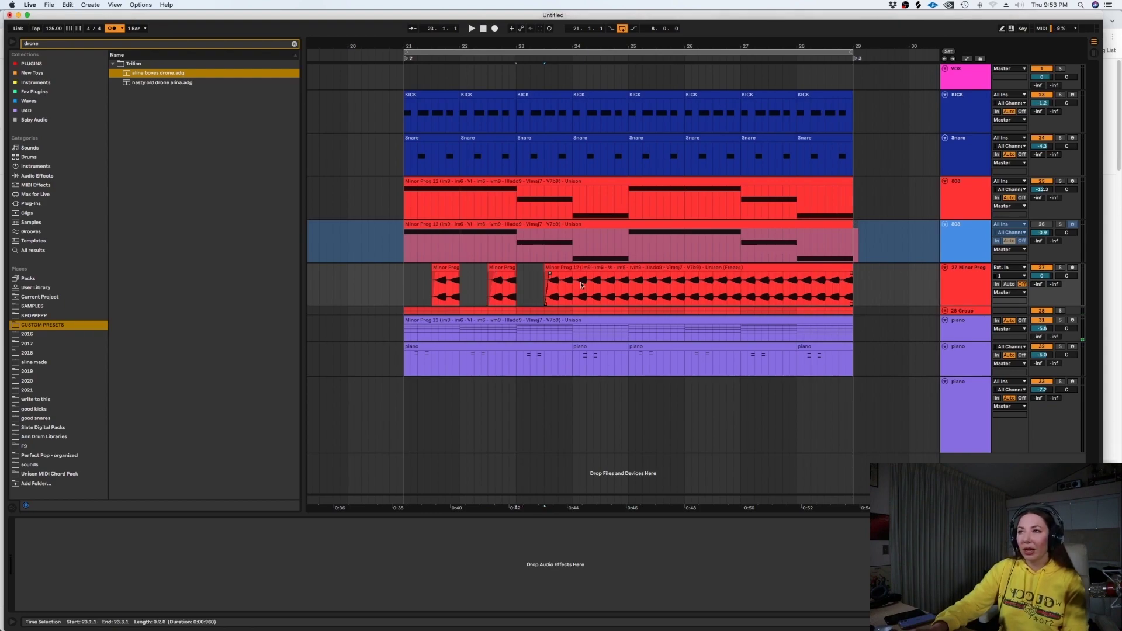
Delete the first two beats of bar 24 and all drone audio from bar 25 onward
left_click_drag(590, 289, 873, 295)
key("Delete")
key("Delete")
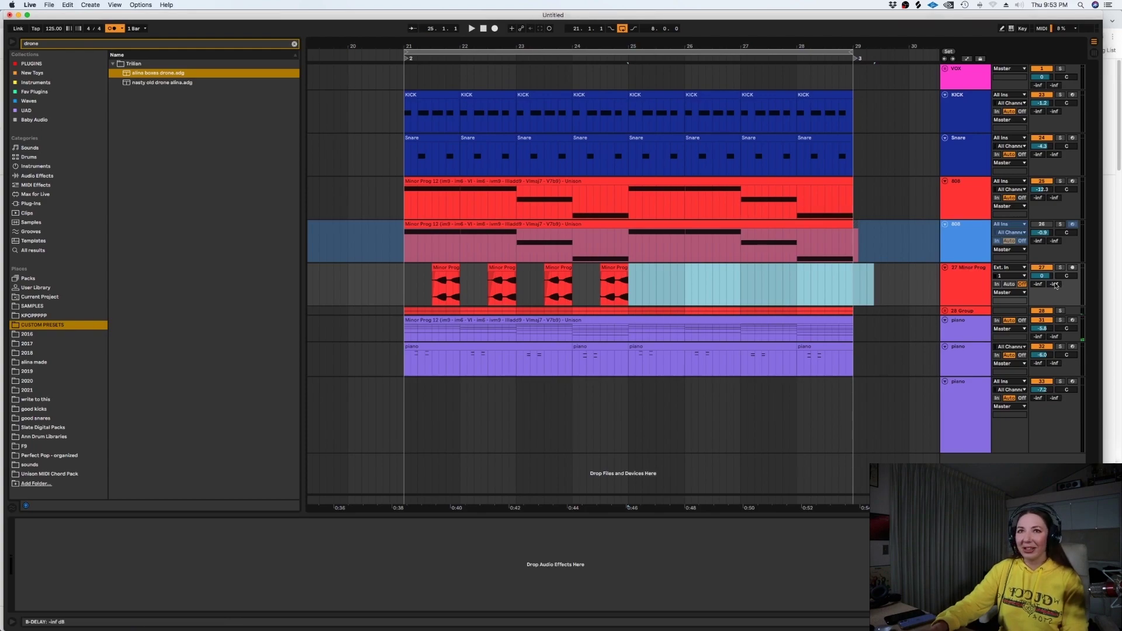
Duplicate the drone audio pattern of bars 21 to 24 into bars 25 to 28 and play the loop from bar 21
left_click_drag(404, 289, 623, 288)
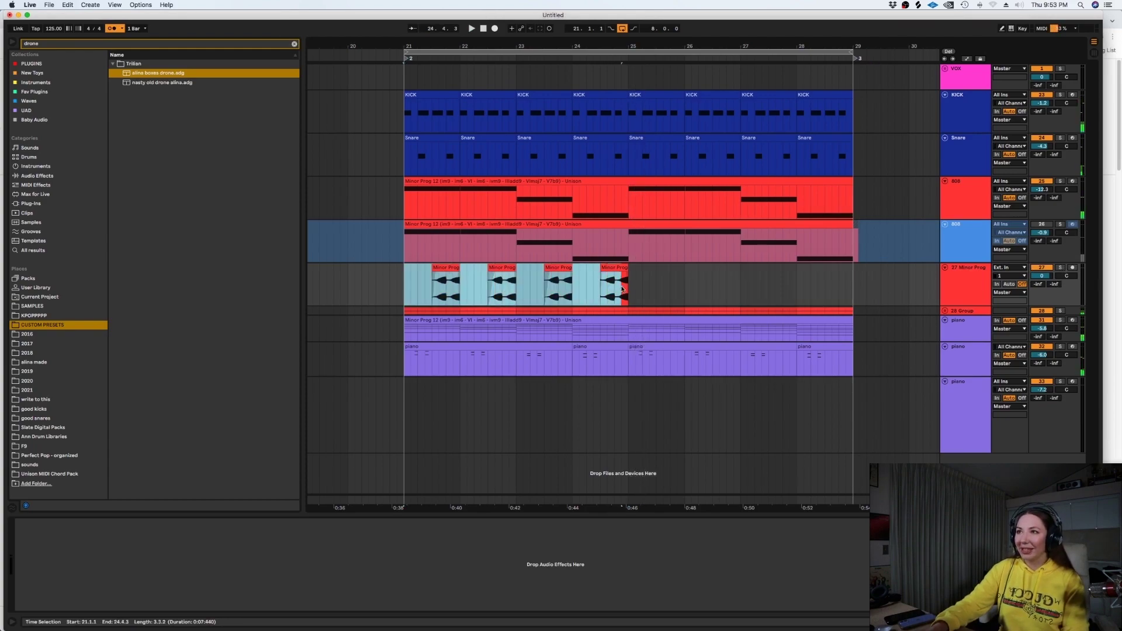
key("super+d")
left_click(435, 359)
key("space")
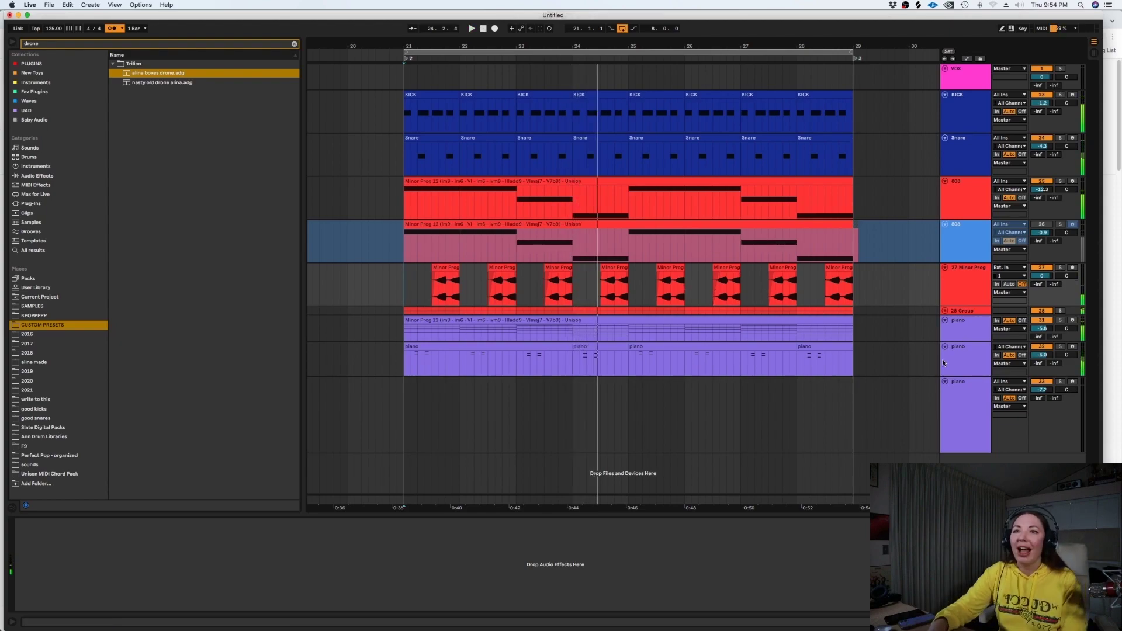
Select the second piano track with the pluck part and mute it
left_click(959, 369)
left_click(1041, 349)
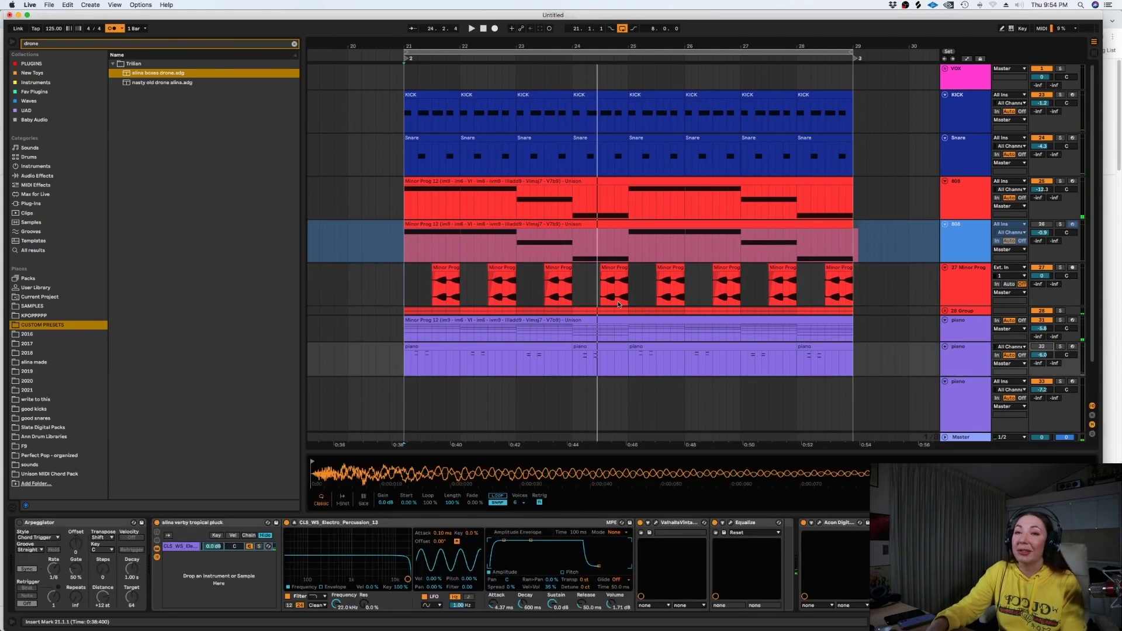
Play the loop and lower the first piano track's volume to -6.4 dB, making the track slightly taller
left_click(411, 330)
key("space")
mouse_move(1041, 328)
left_mouse_down()
mouse_move(1040, 319)
mouse_move(1041, 330)
left_mouse_up()
left_click_drag(959, 341, 960, 350)
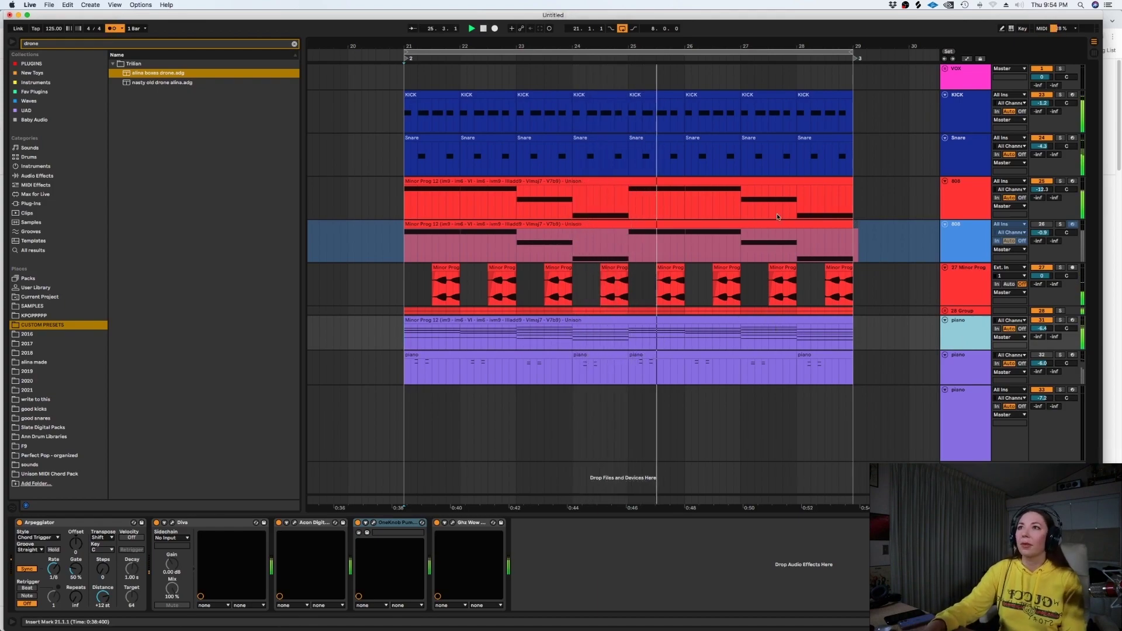
Clear the browser search and duplicate the Snare track with all its clips
left_click(586, 133)
left_click(586, 136)
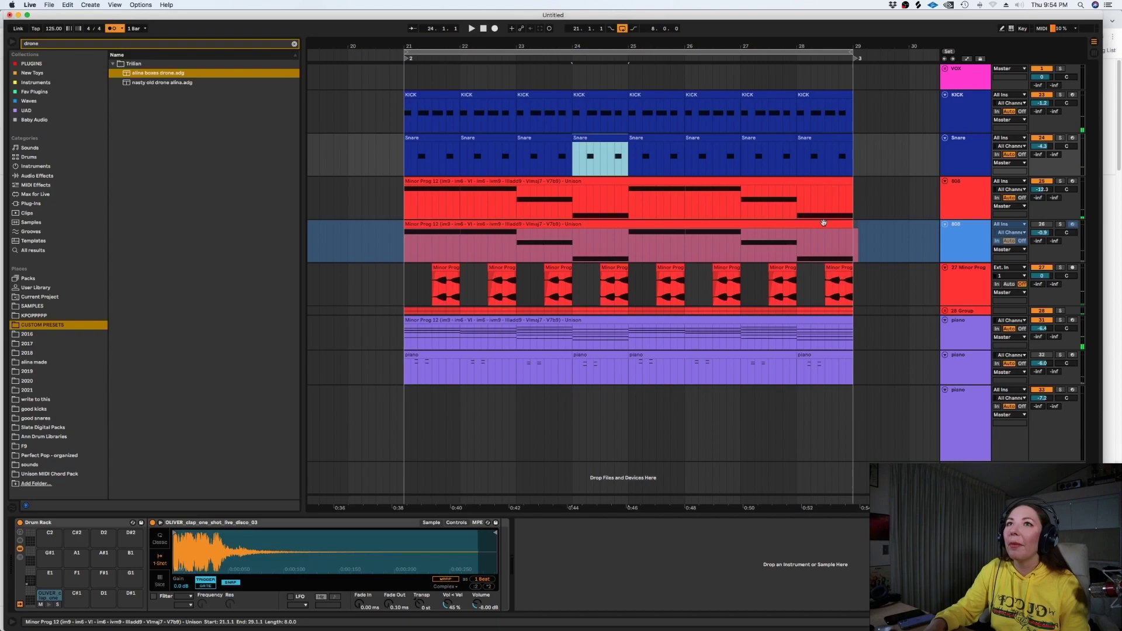
left_click(467, 156)
key("plus")
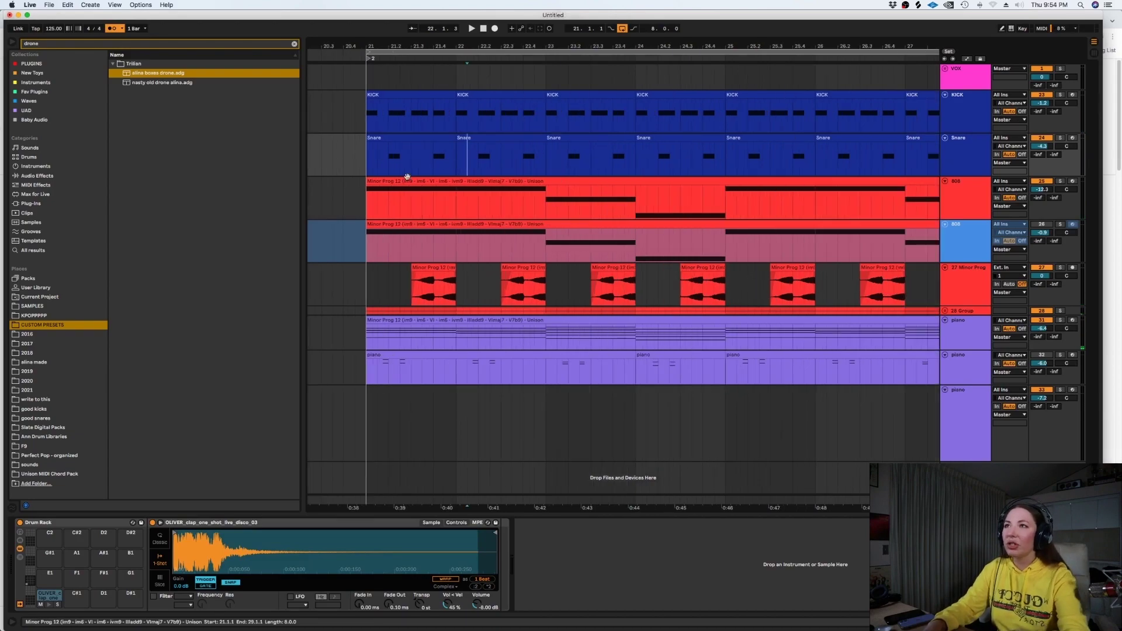
left_click(294, 44)
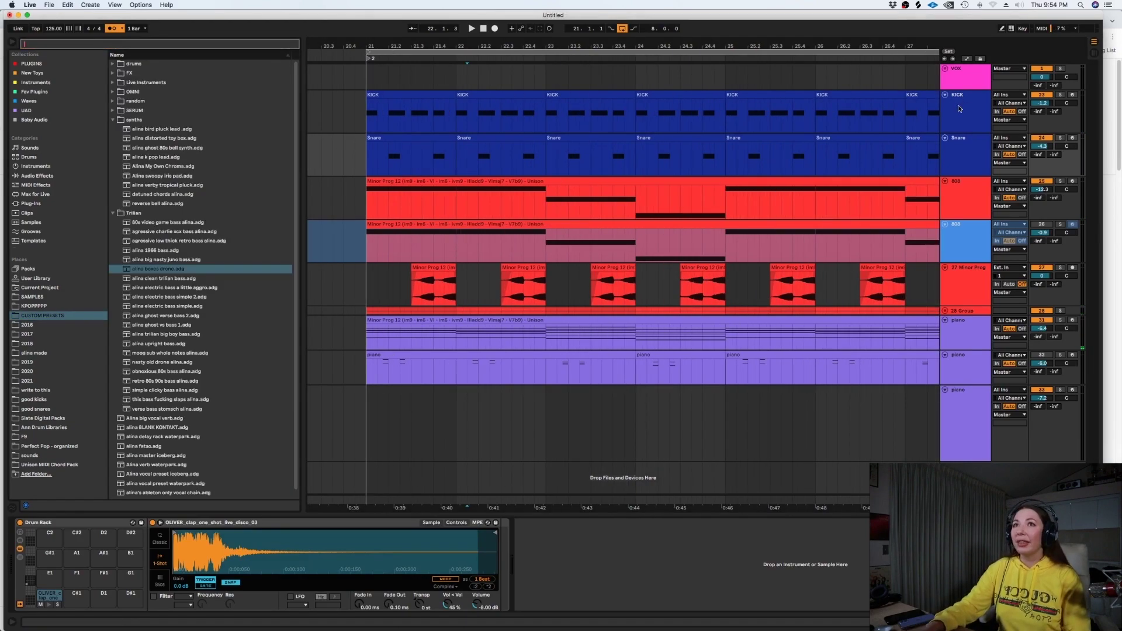
left_click(958, 155)
key("super+d")
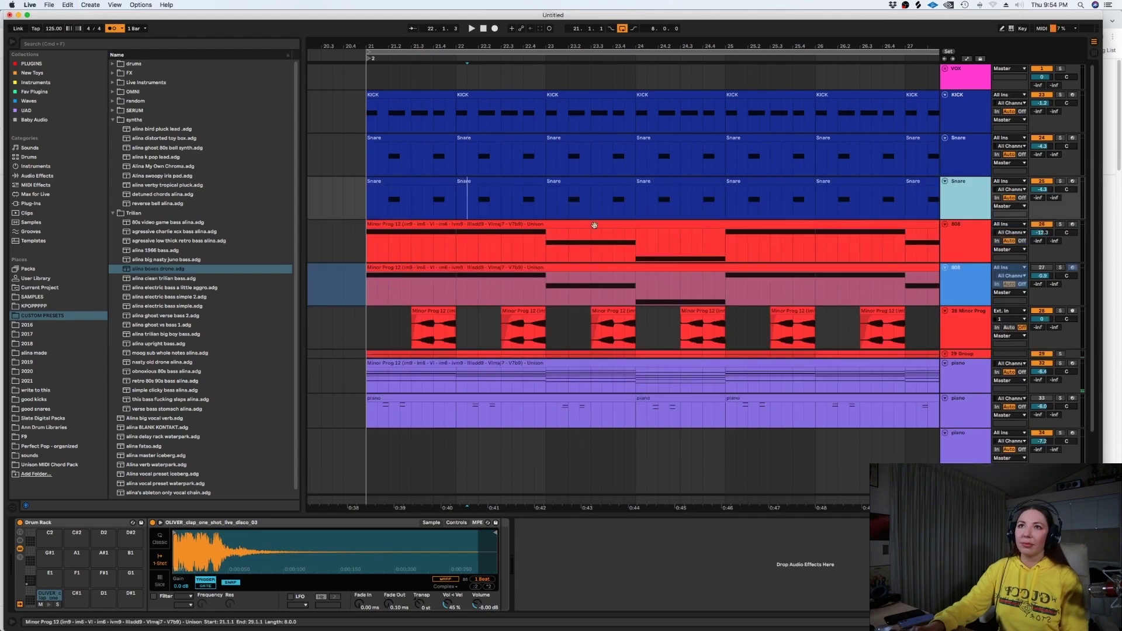
Search all results for "snare ol" and replace the duplicated Snare track's sample with OLIVER_one_shot_snare_disco_07.wav
left_click(237, 44)
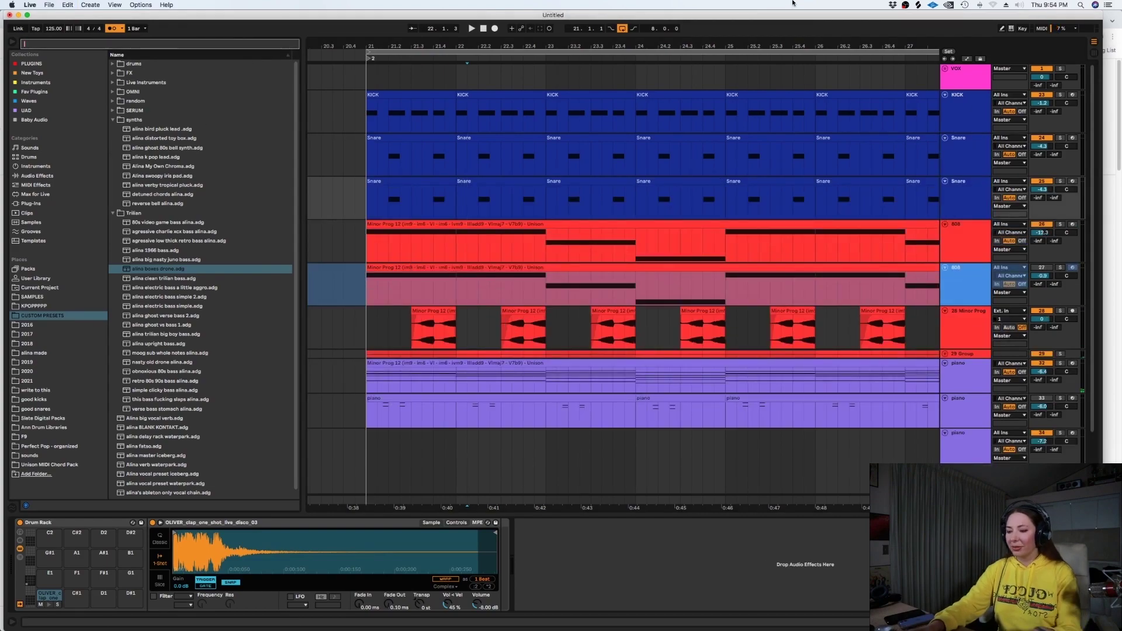
type("clap")
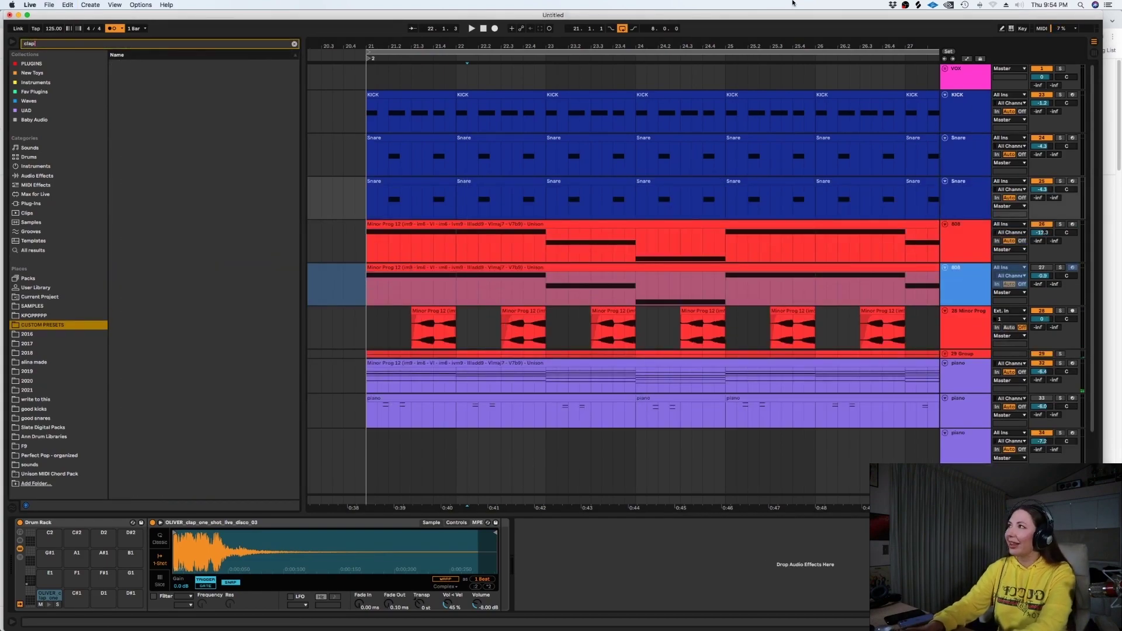
type("snare ol")
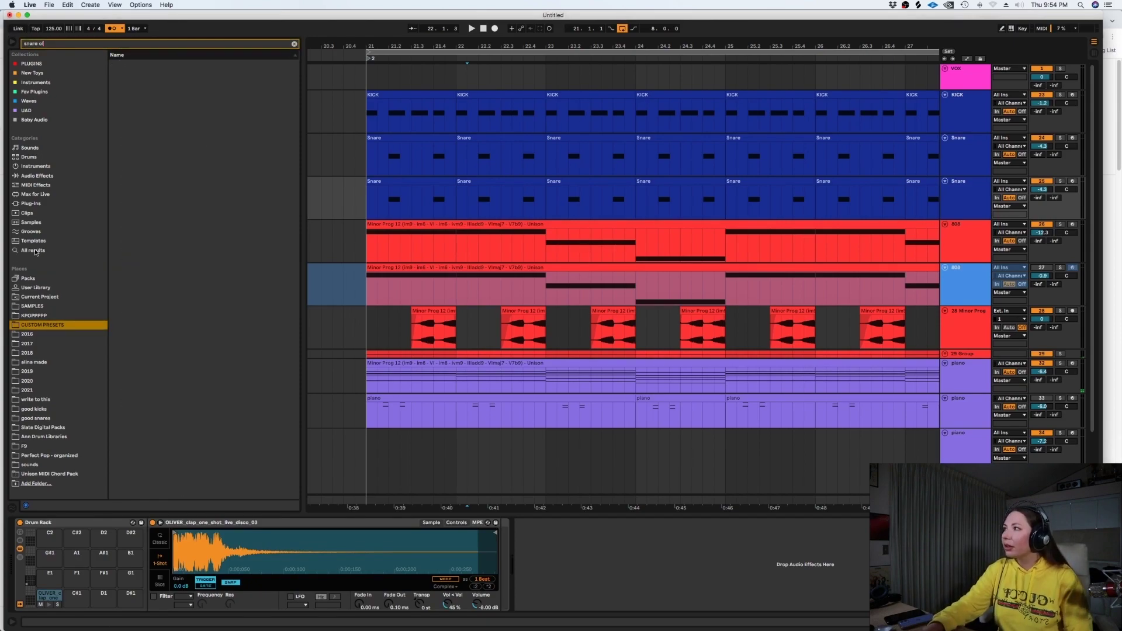
left_click(35, 251)
left_click(981, 196)
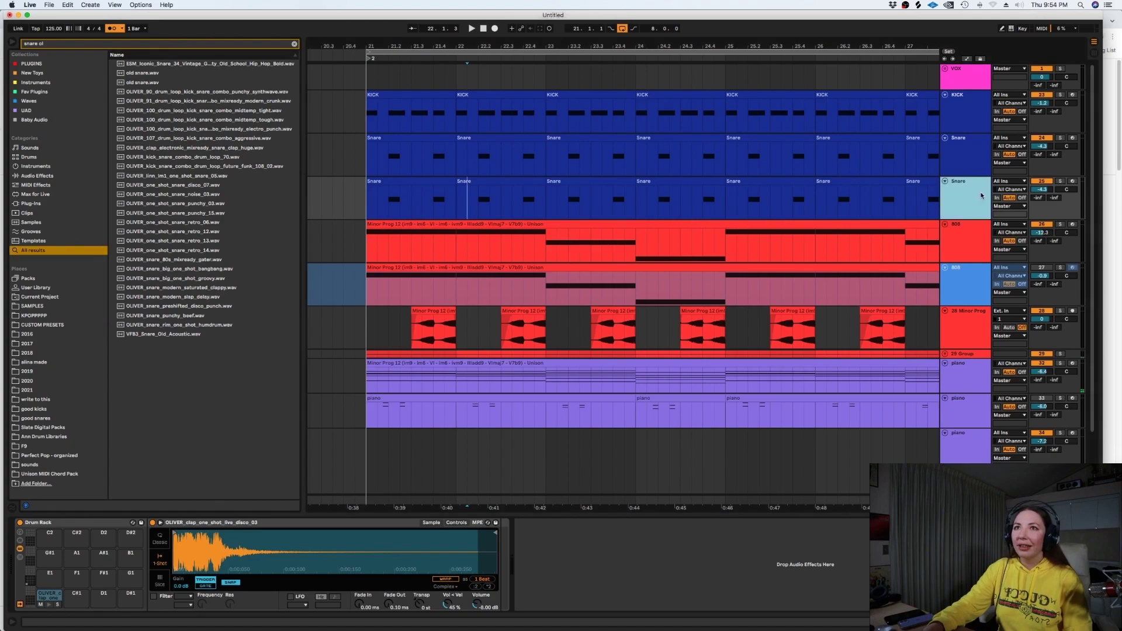
left_click(146, 185)
left_click_drag(252, 554, 253, 553)
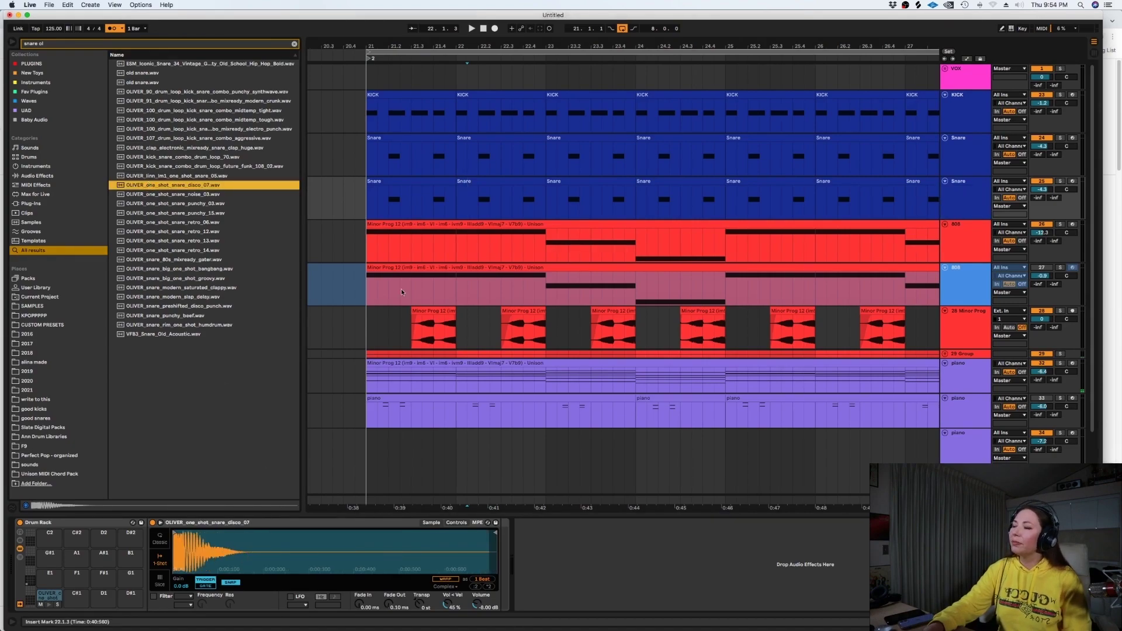
Play the loop and set the duplicated Snare track's volume to -6.0 dB and the original's to -7.1 dB
left_click(353, 218)
key("space")
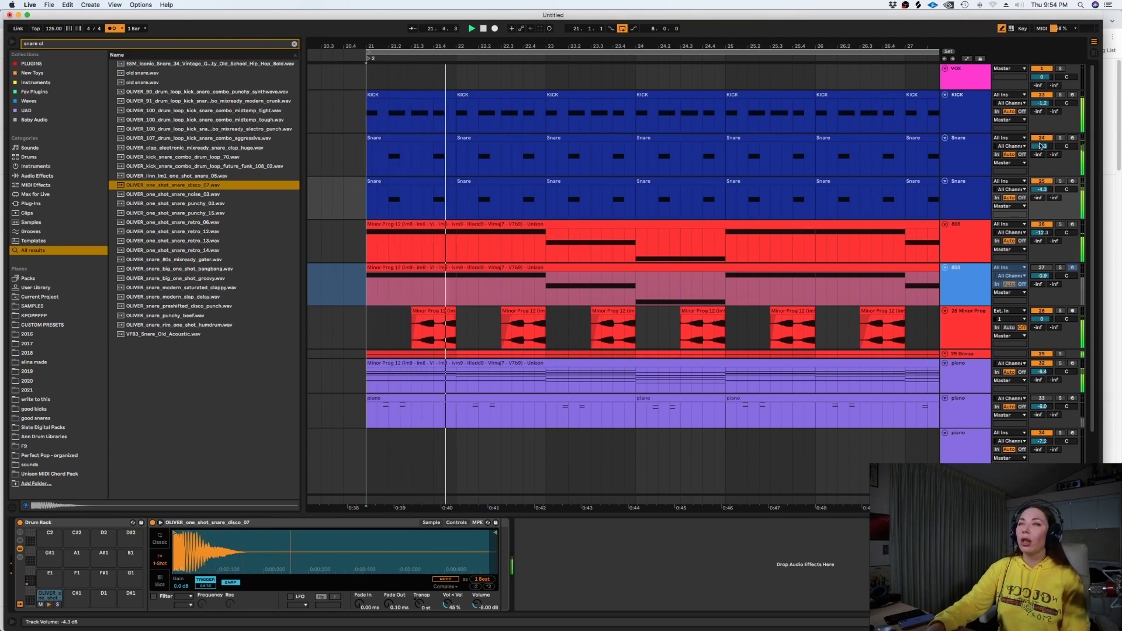
left_click_drag(1041, 189, 1041, 195)
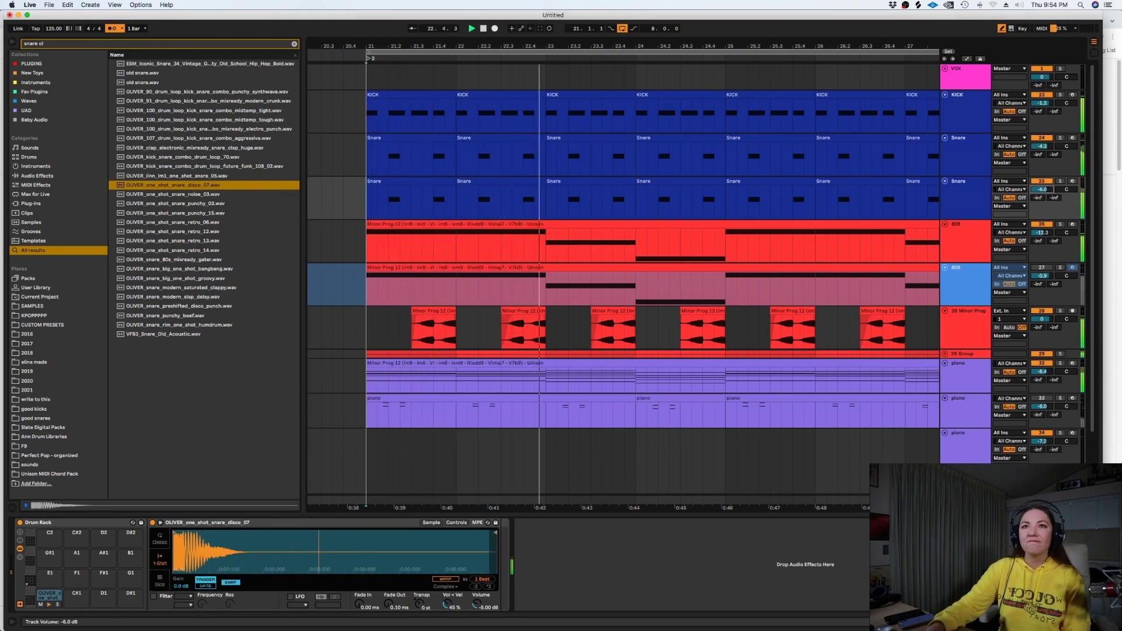
left_click_drag(1041, 146, 1041, 156)
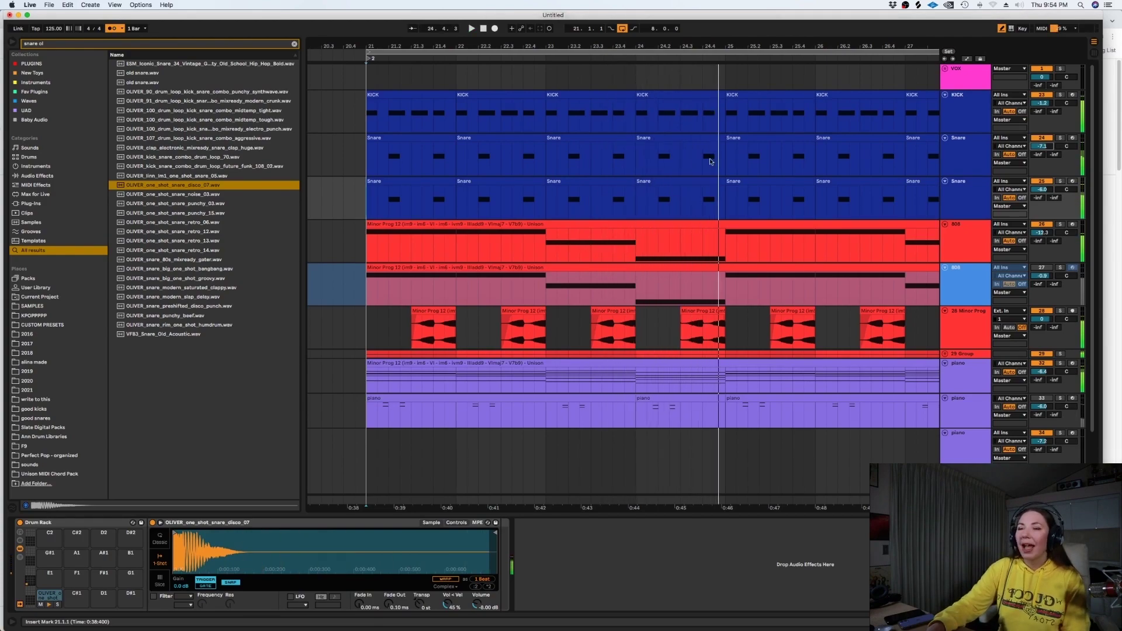
key("space")
Search the browser for "clap verb" and insert a new audio track below the second Snare track
left_click(601, 165)
key("minus")
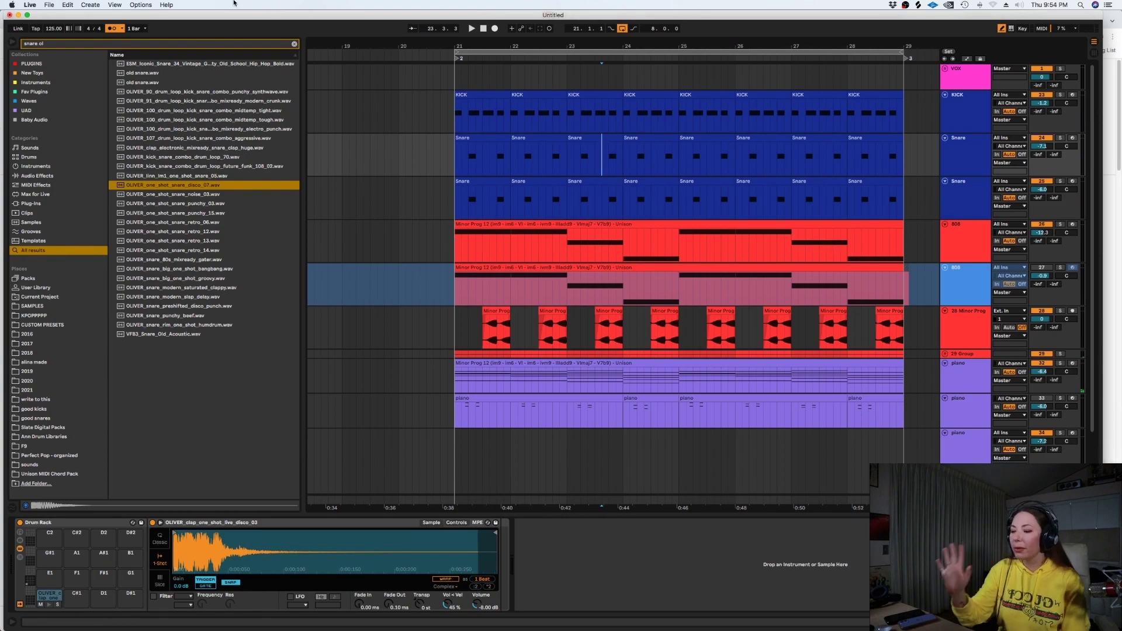
type("clap verb")
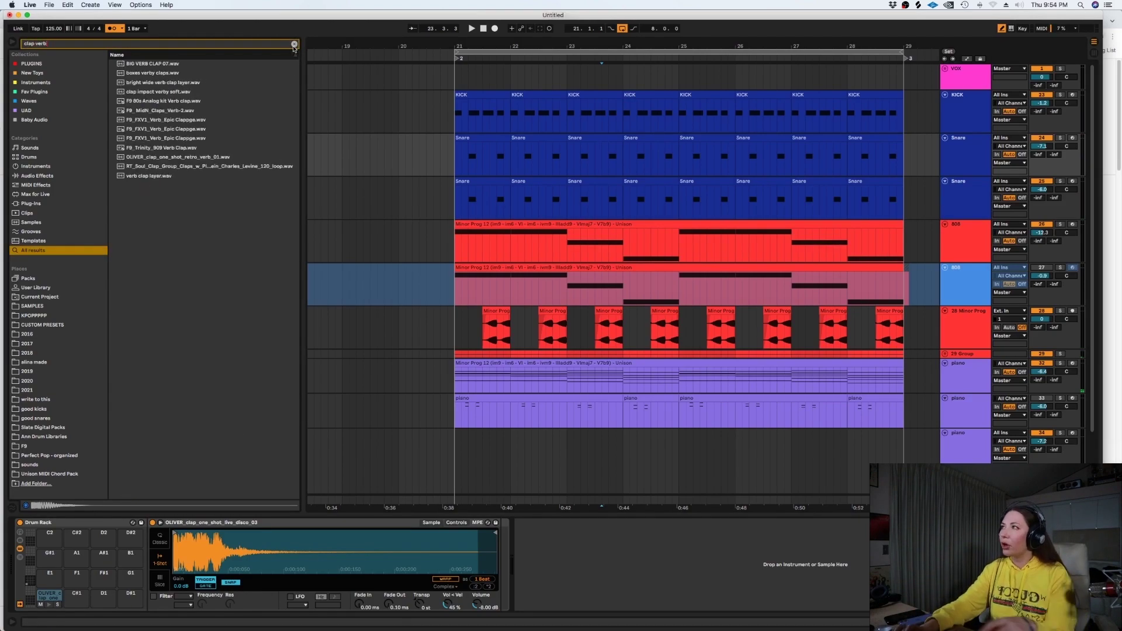
left_click(212, 138)
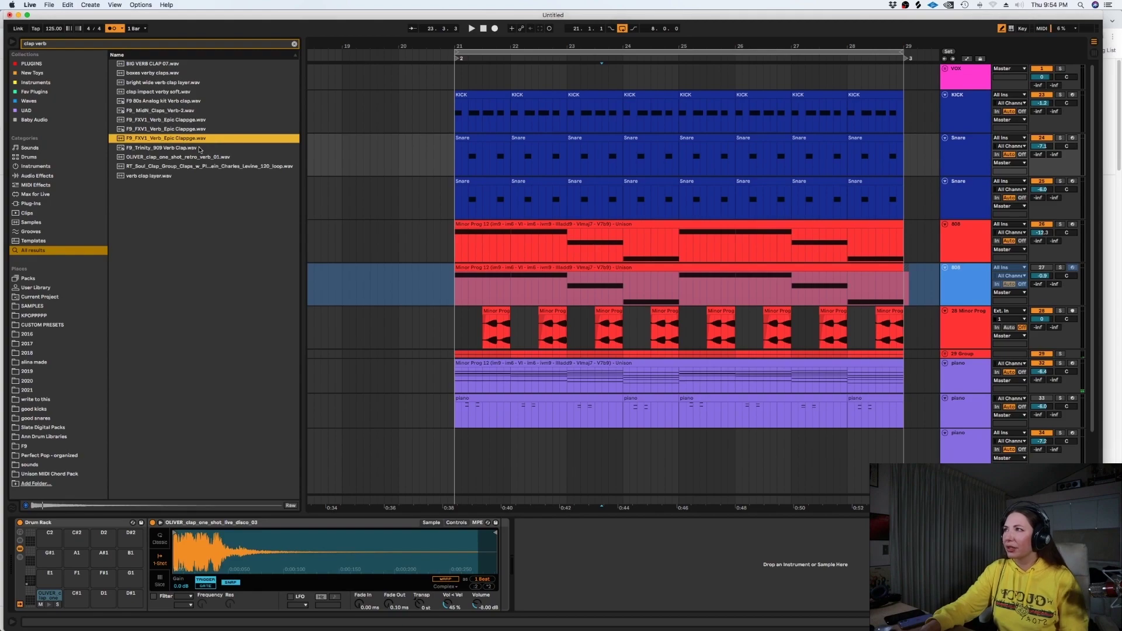
left_click(967, 211)
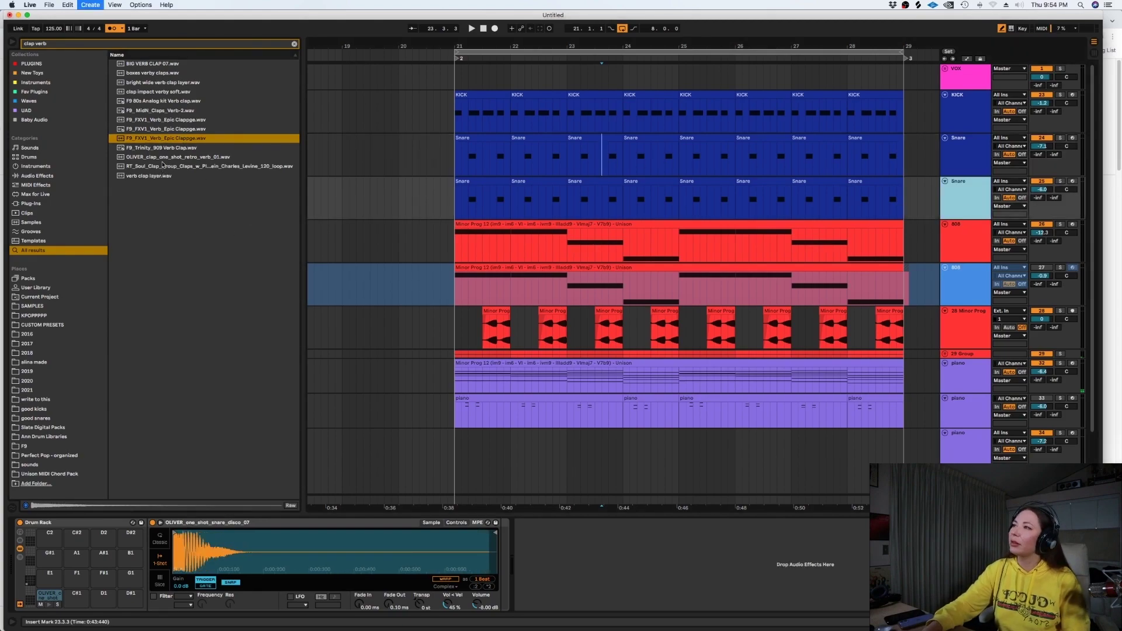
key("super+t")
Audition the "clap verb" samples in the search results, ending on F9_MidN_Claps_Verb-2.wav
key("Down")
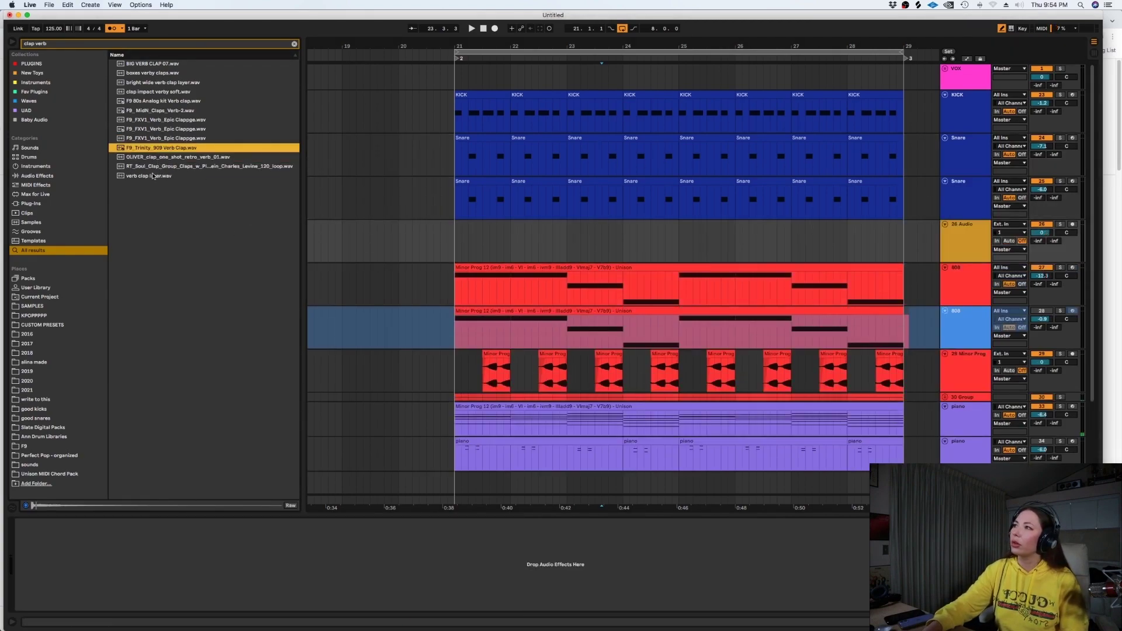
left_click(153, 177)
left_click(152, 111)
left_click(154, 92)
left_click(156, 73)
left_click(147, 64)
left_click(140, 71)
left_click(147, 112)
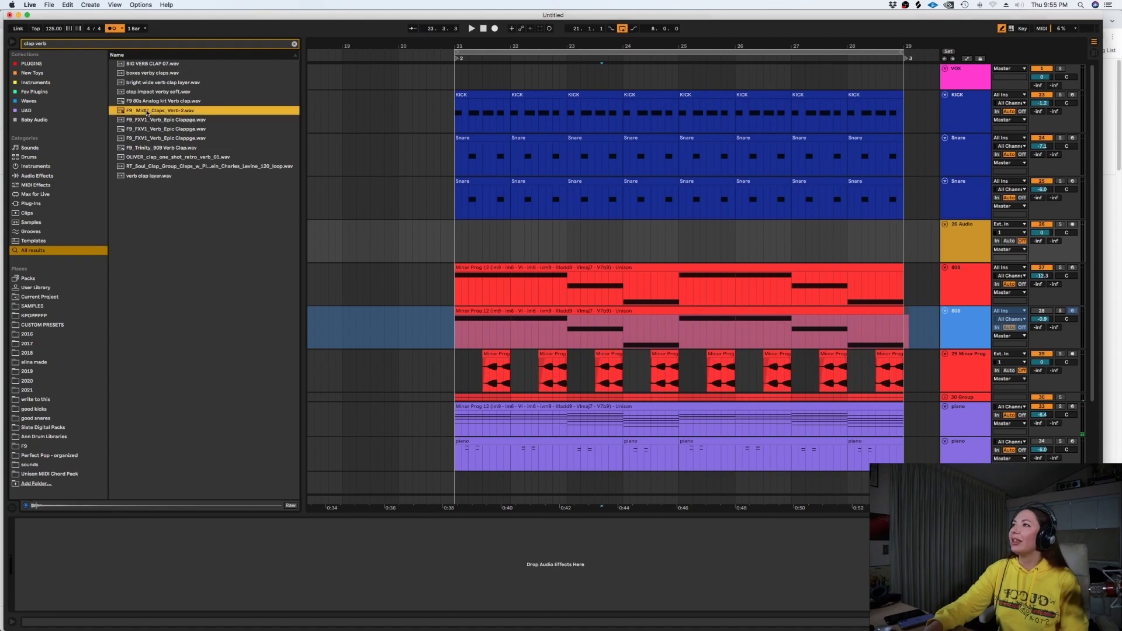
Place F9_MidN_Claps_Verb-2.wav on the new audio track at beat 4 of bar 21 and colour the track dark blue
left_click_drag(296, 159, 498, 240)
left_click(490, 242)
key("space")
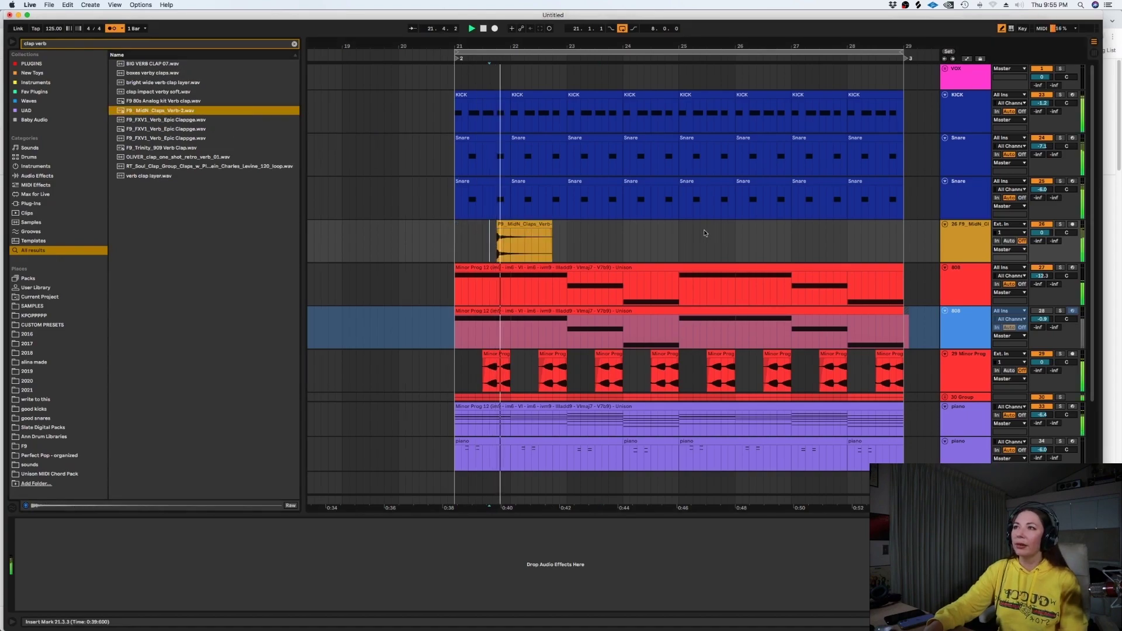
right_click(964, 251)
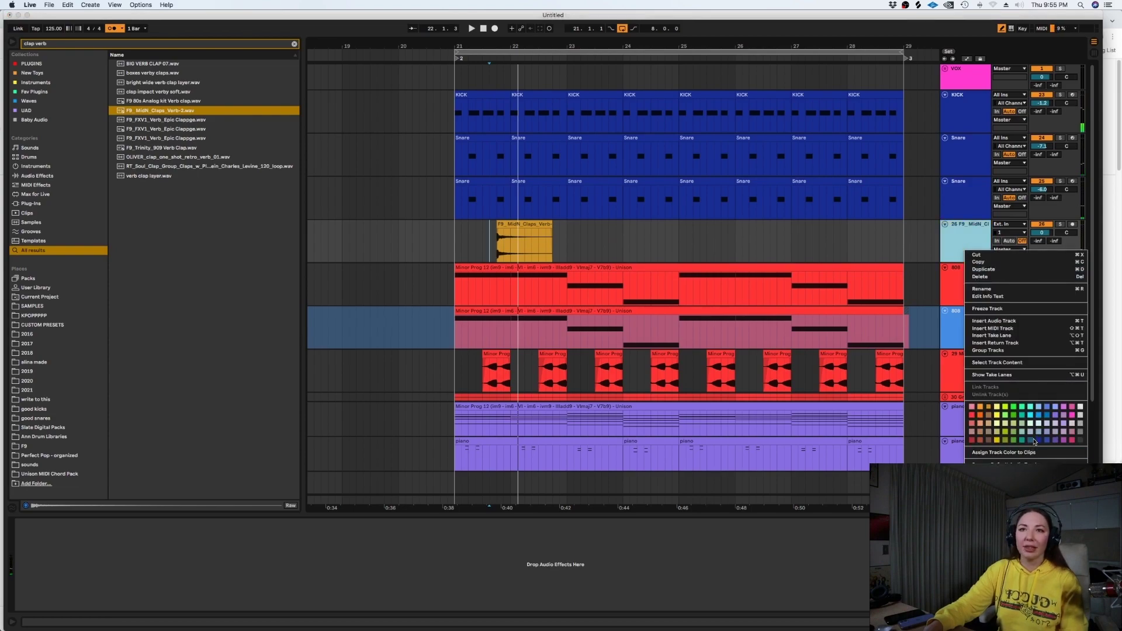
left_click(1038, 441)
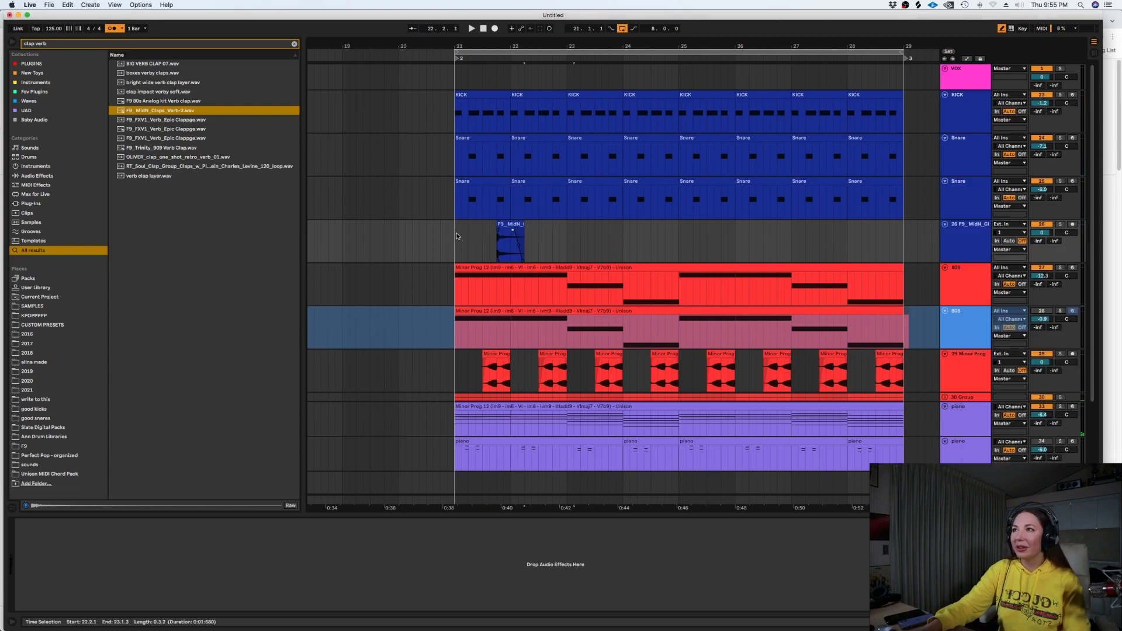
Duplicate bar 21 of the clap track into bar 22 and extend the copied clap into bar 23
left_click_drag(457, 235, 512, 237)
key("super+d")
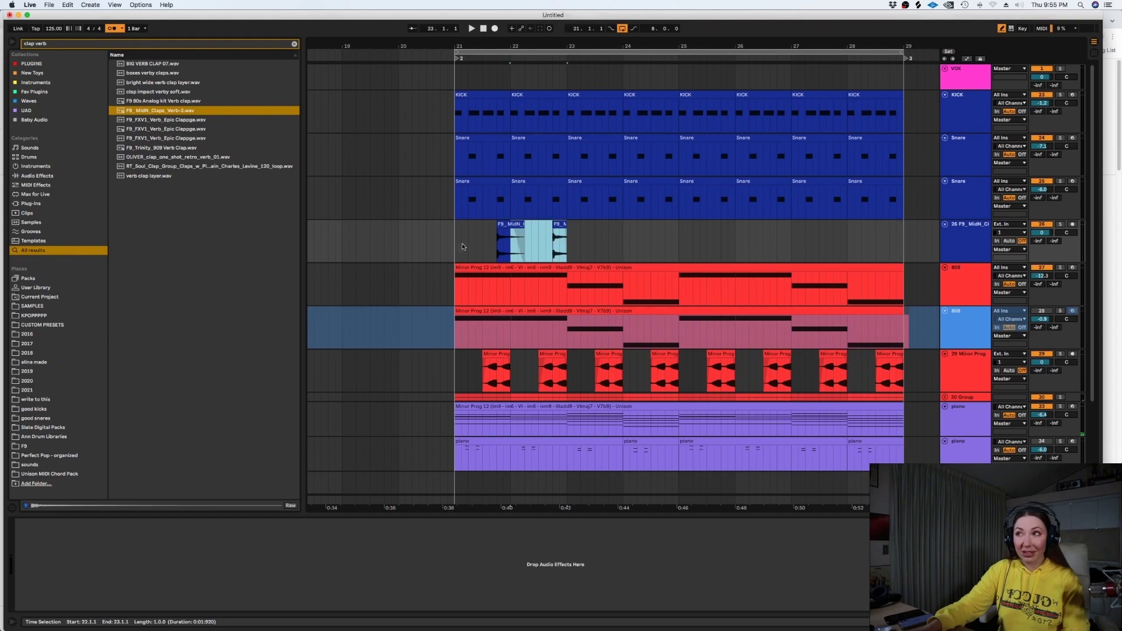
left_click_drag(565, 225, 588, 226)
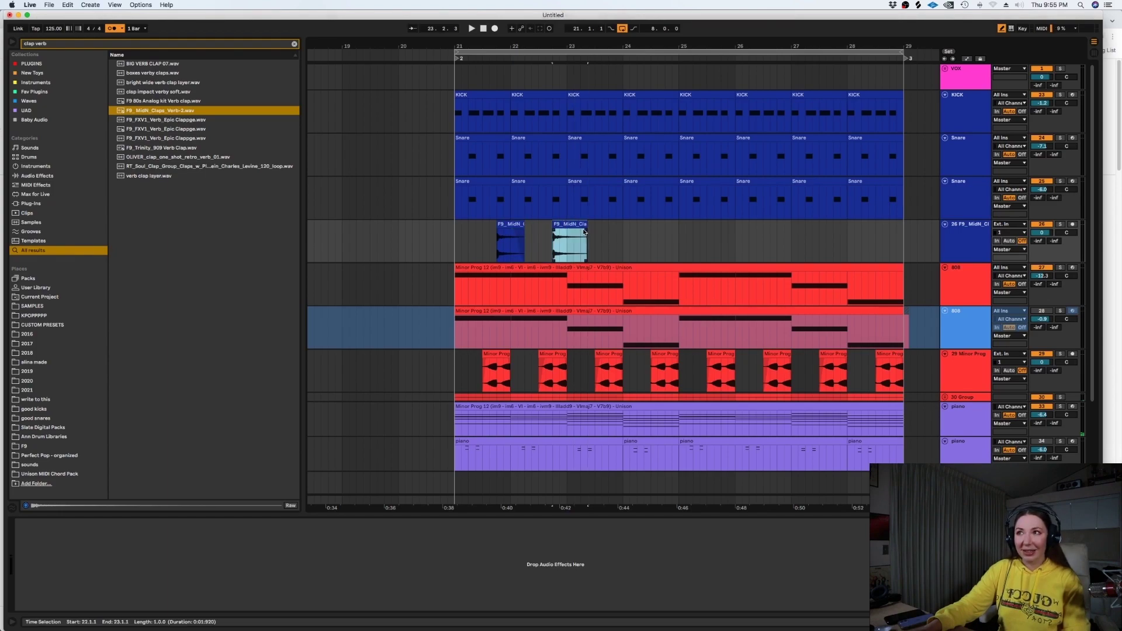
Duplicate the clap pattern of bars 21 and 22 into bars 23 and 24 and extend the last clap into bar 25
left_click_drag(455, 237, 561, 236)
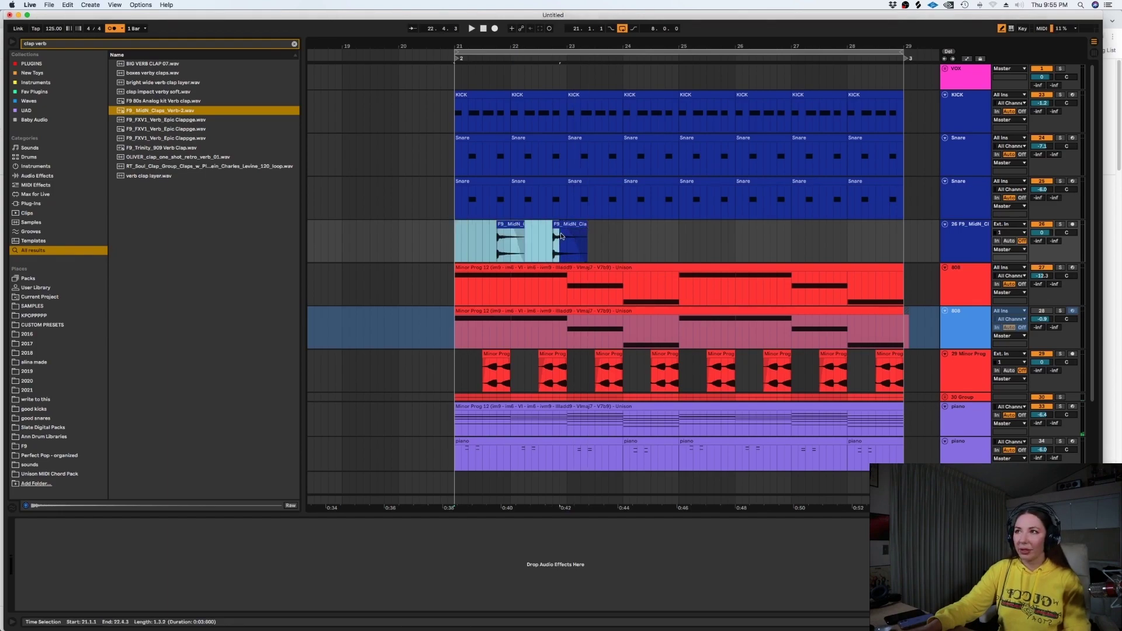
key("super+d")
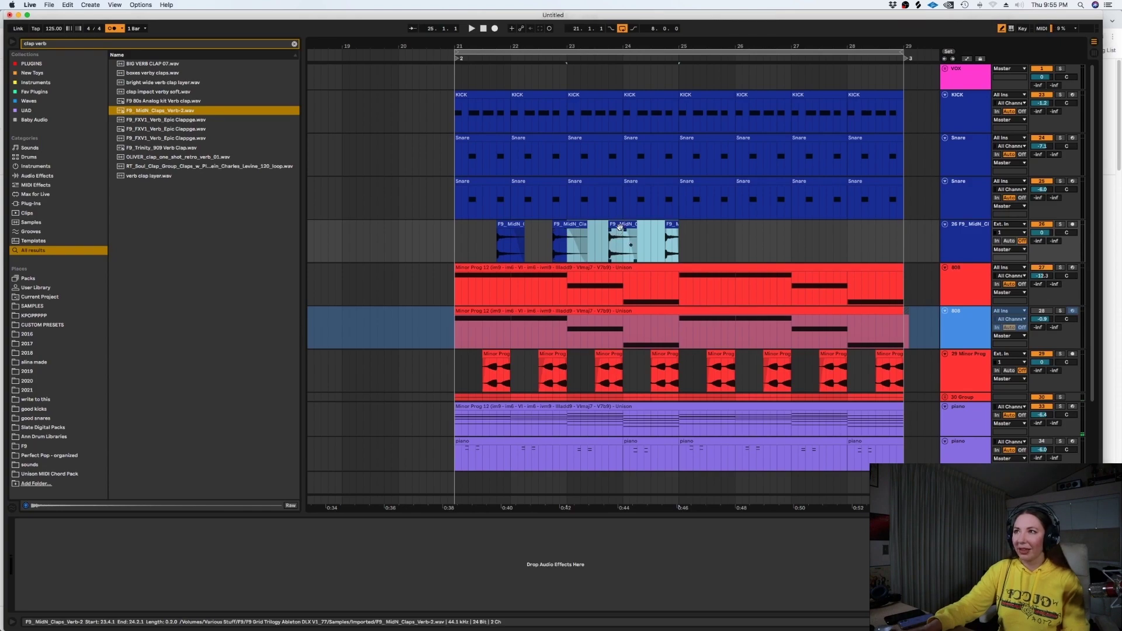
key("super+z")
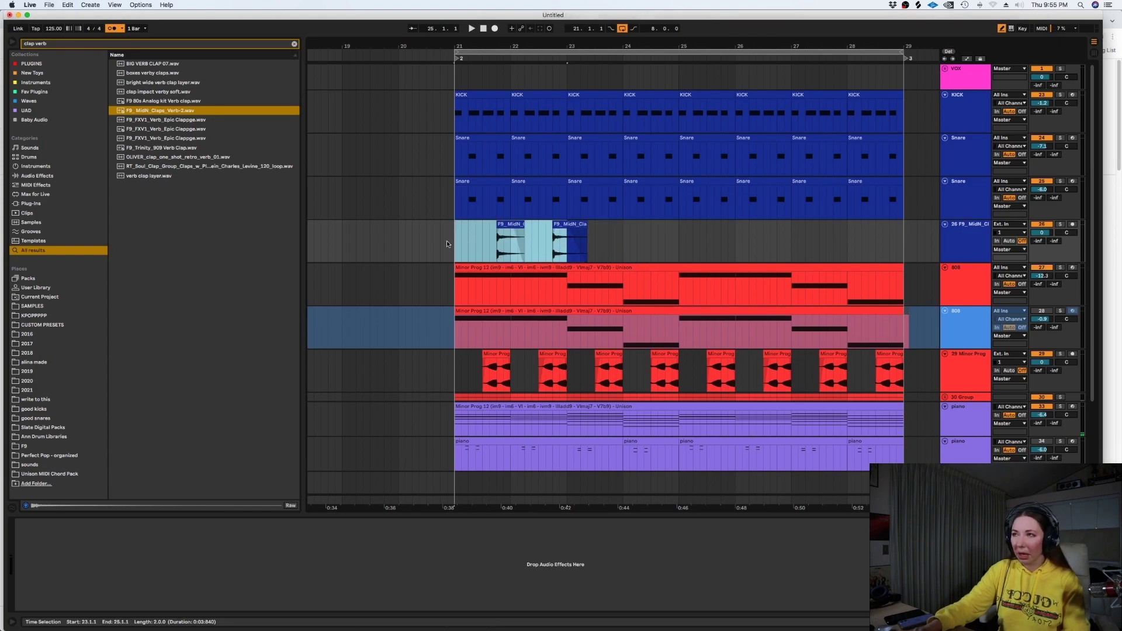
key("super+d")
key("space")
left_click(659, 240)
left_click_drag(675, 226, 689, 226)
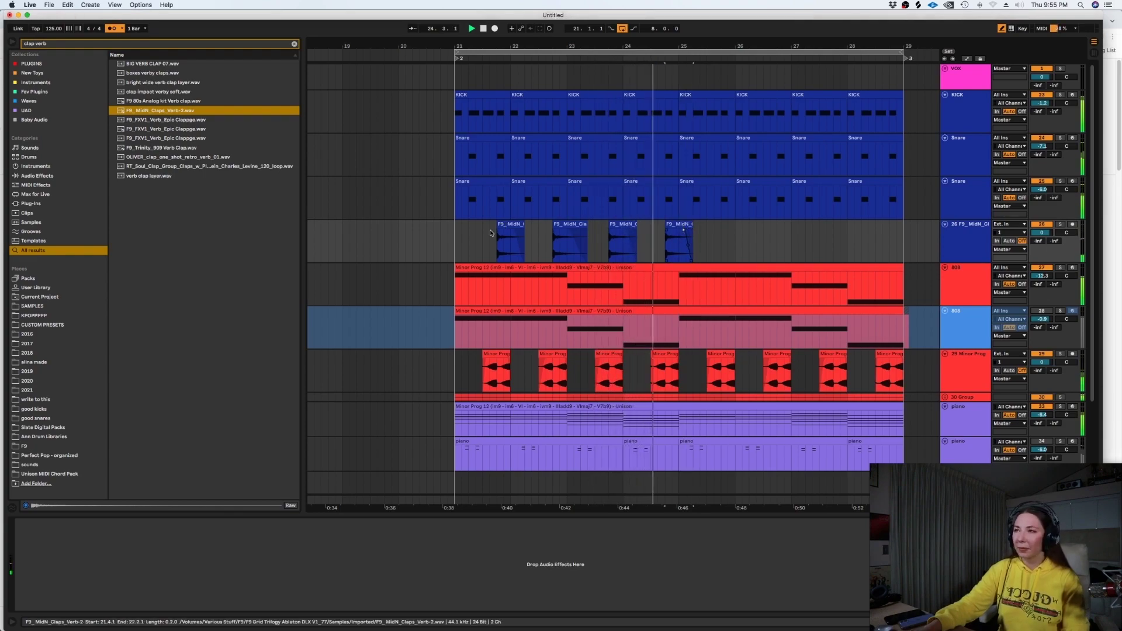
Duplicate the clap pattern of bars 21 to 24 into bars 25 to 28
left_click_drag(454, 237, 524, 237)
left_click(678, 239, "shift")
key("super+d")
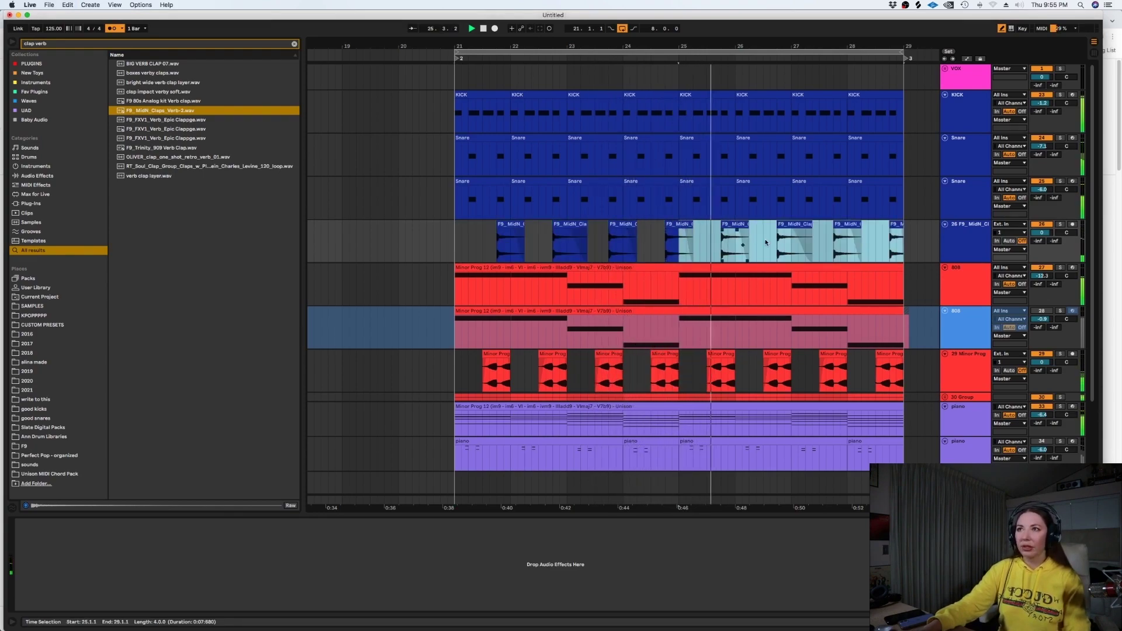
Lower the clap track's volume to -3.4 dB during playback and stop the loop
left_click(909, 238)
left_click_drag(1041, 232, 1042, 246)
key("space")
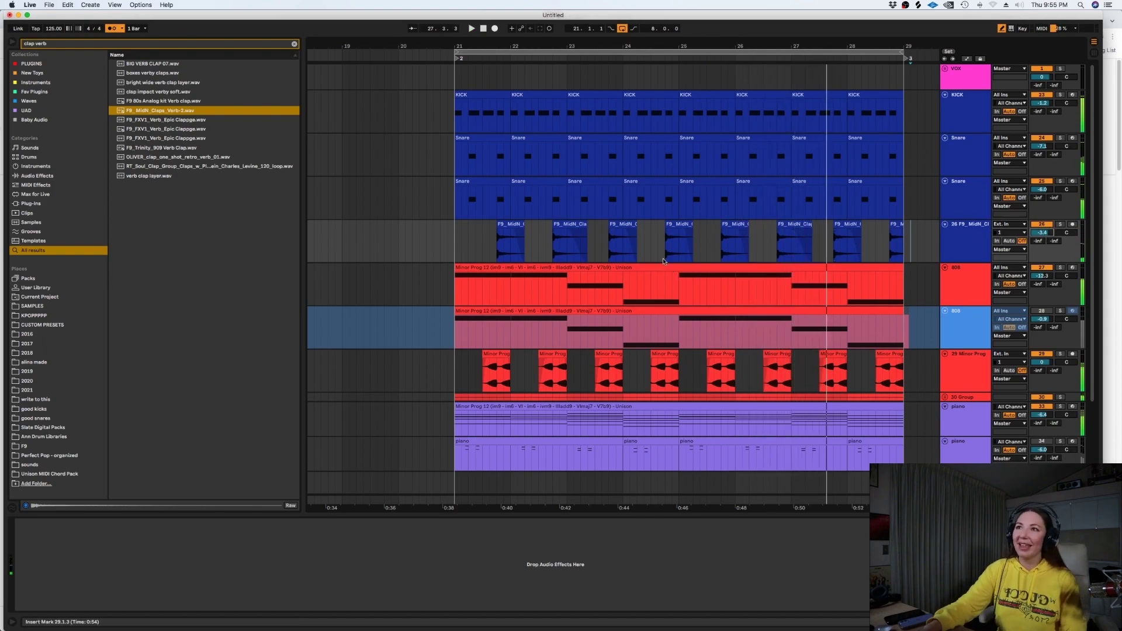
Clear the browser search, switch to Splice and filter all downloads to a BPM range of 112 to 135
left_click(294, 45)
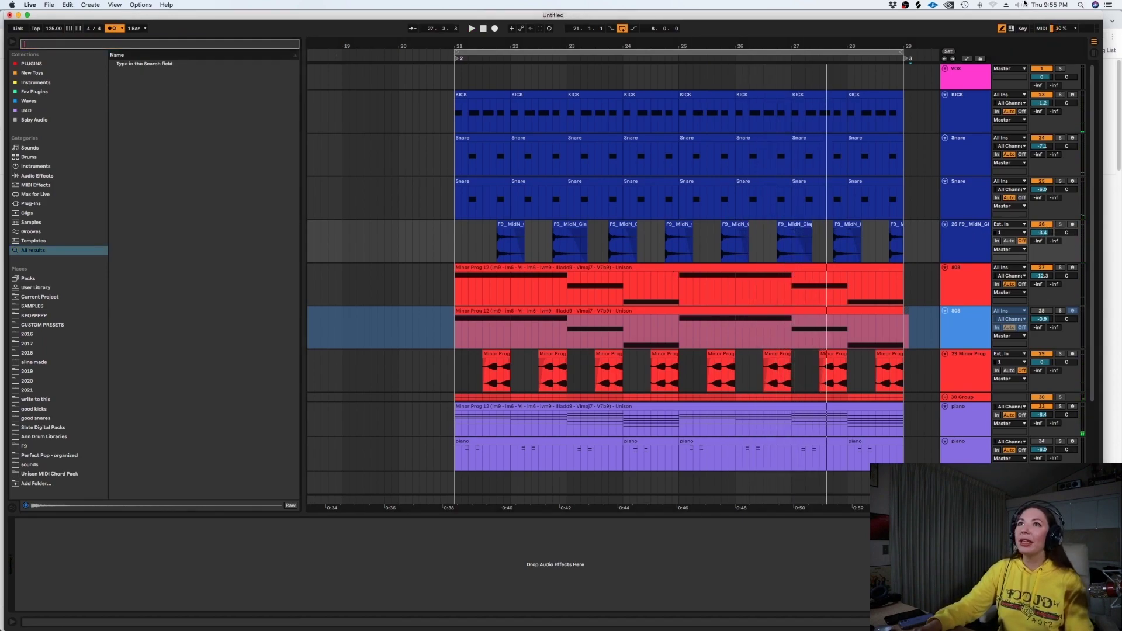
left_click(918, 7)
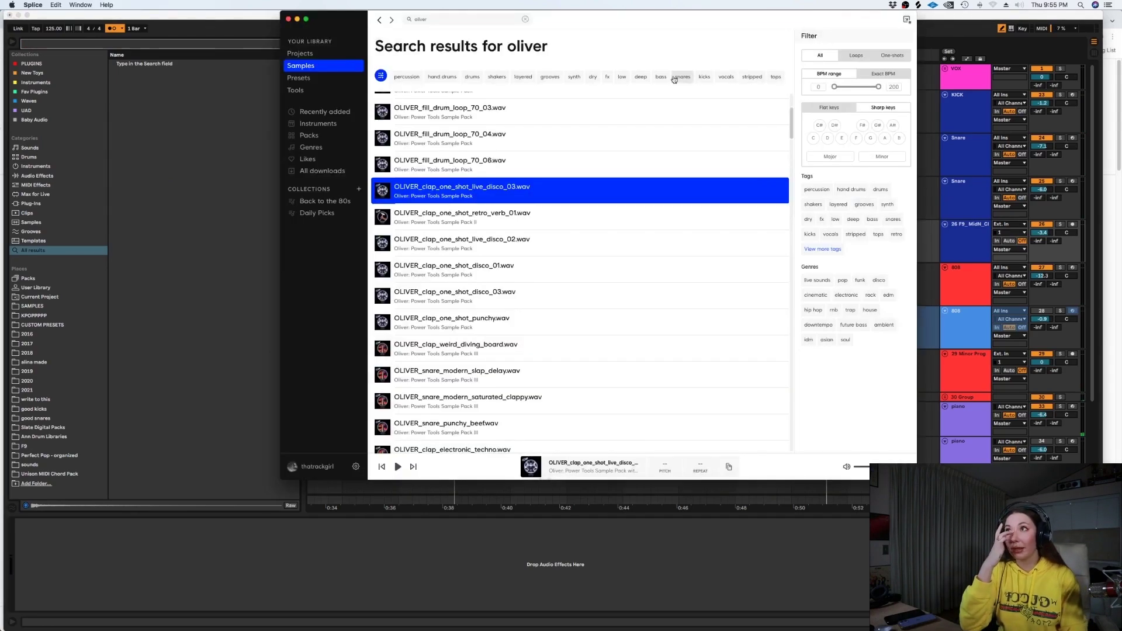
left_click(330, 171)
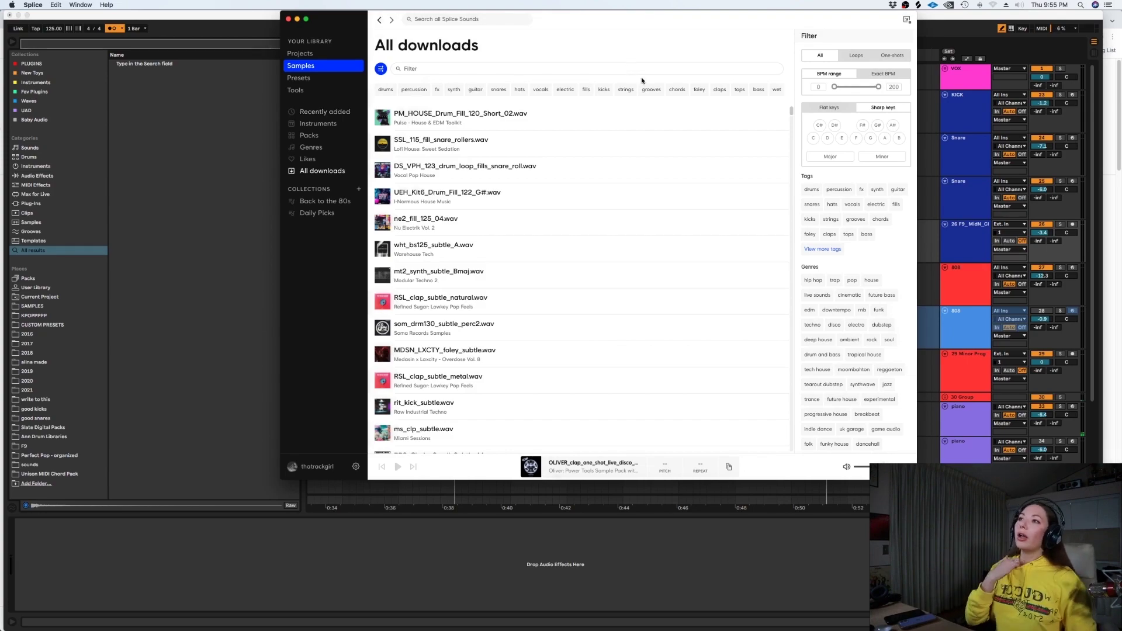
left_click_drag(836, 91, 857, 95)
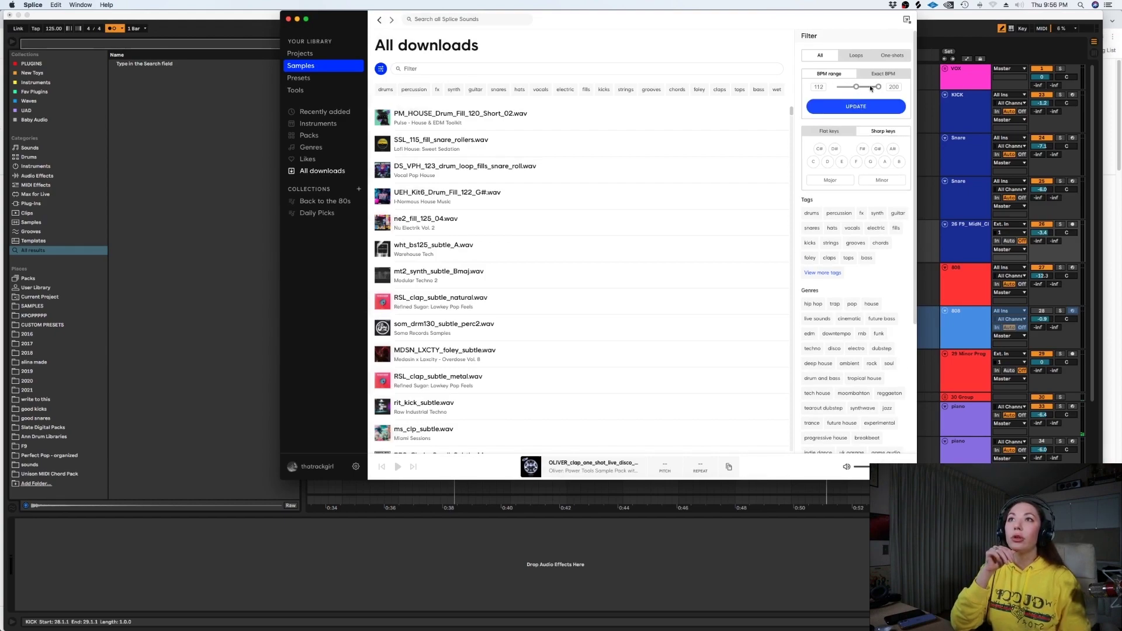
left_click(865, 106)
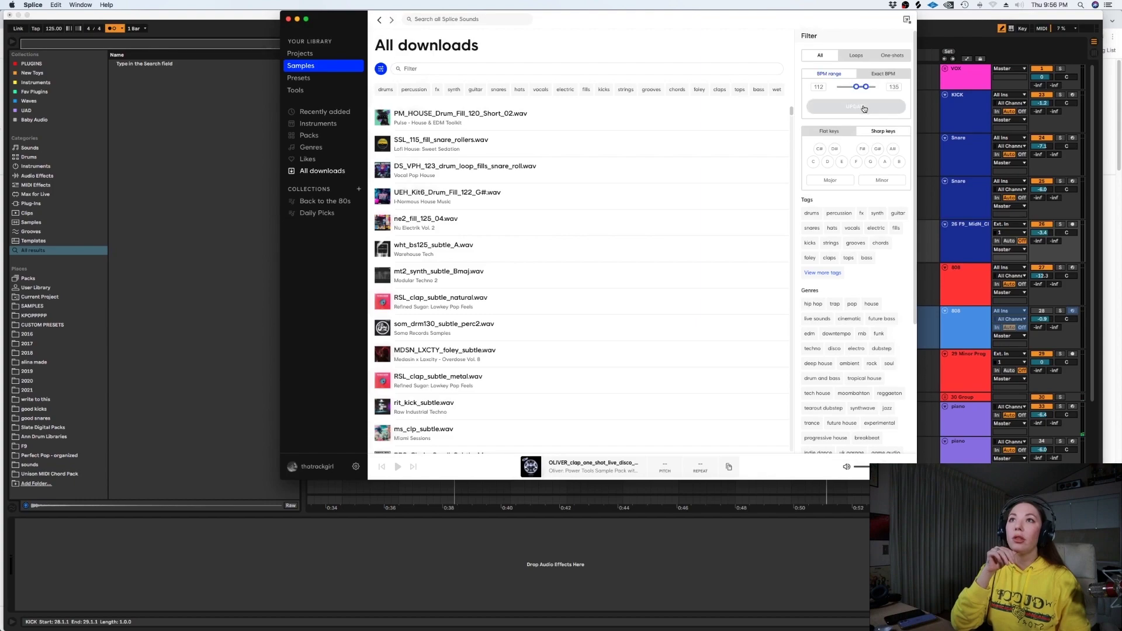
Filter the downloads by the drums and tops tags and audition the loops down to Top_Loop.wav
left_click(821, 212)
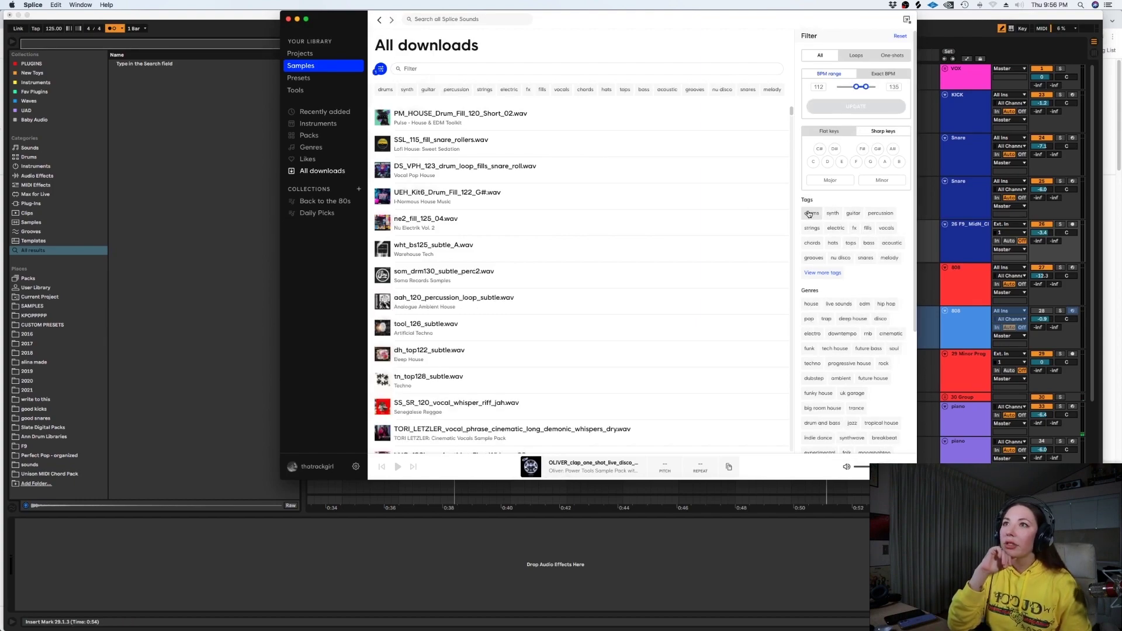
left_click(872, 214)
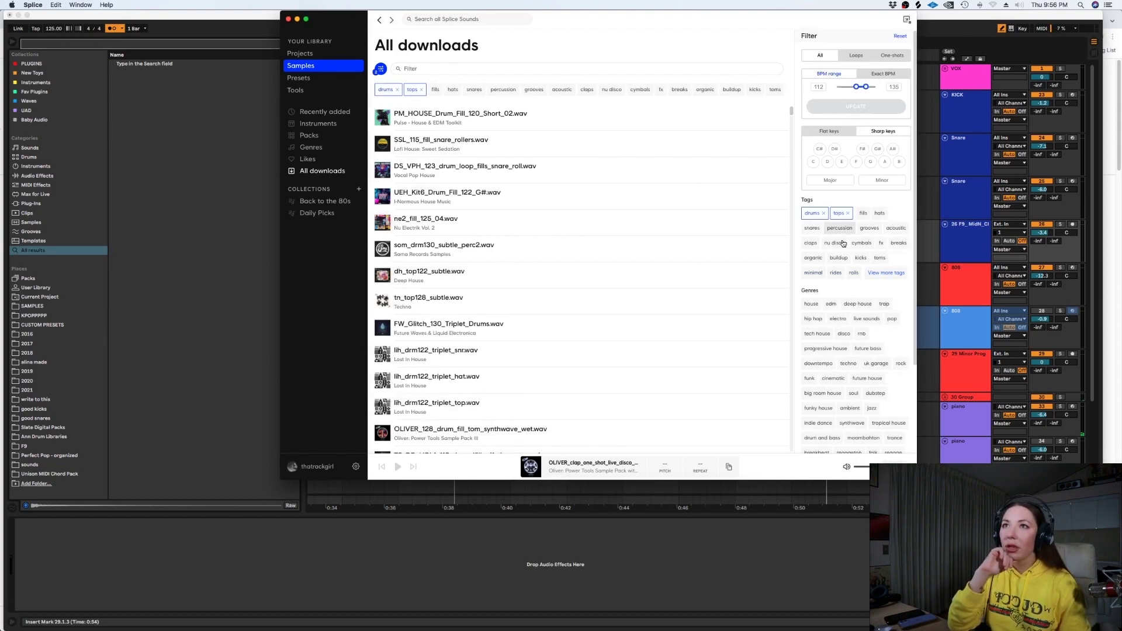
left_click(383, 124)
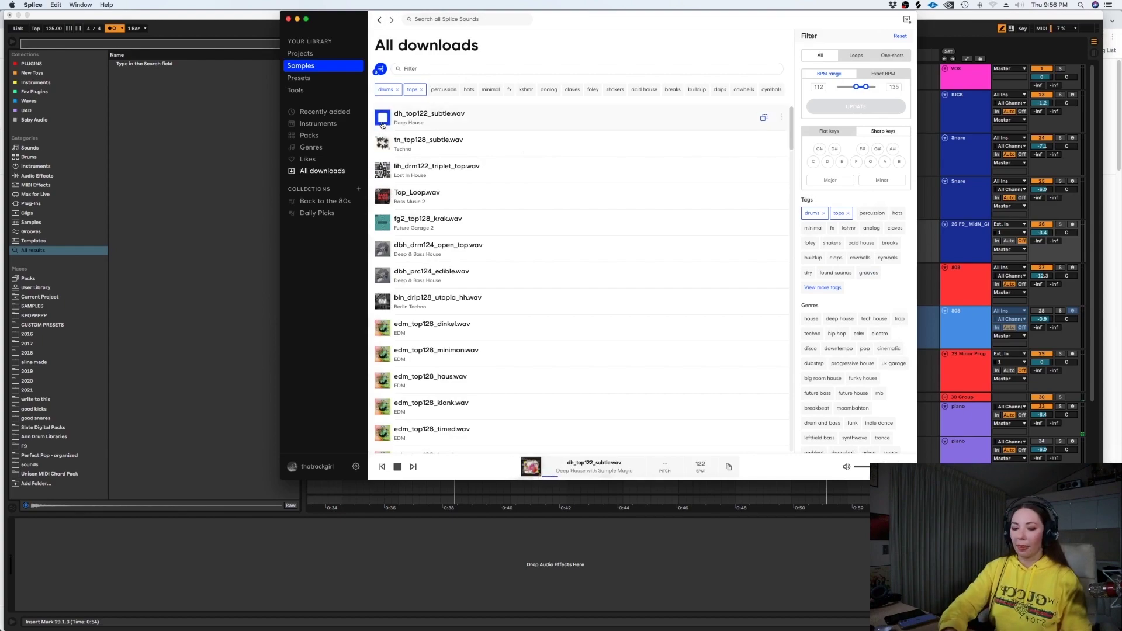
key("Down")
key("Down")
key("Down")
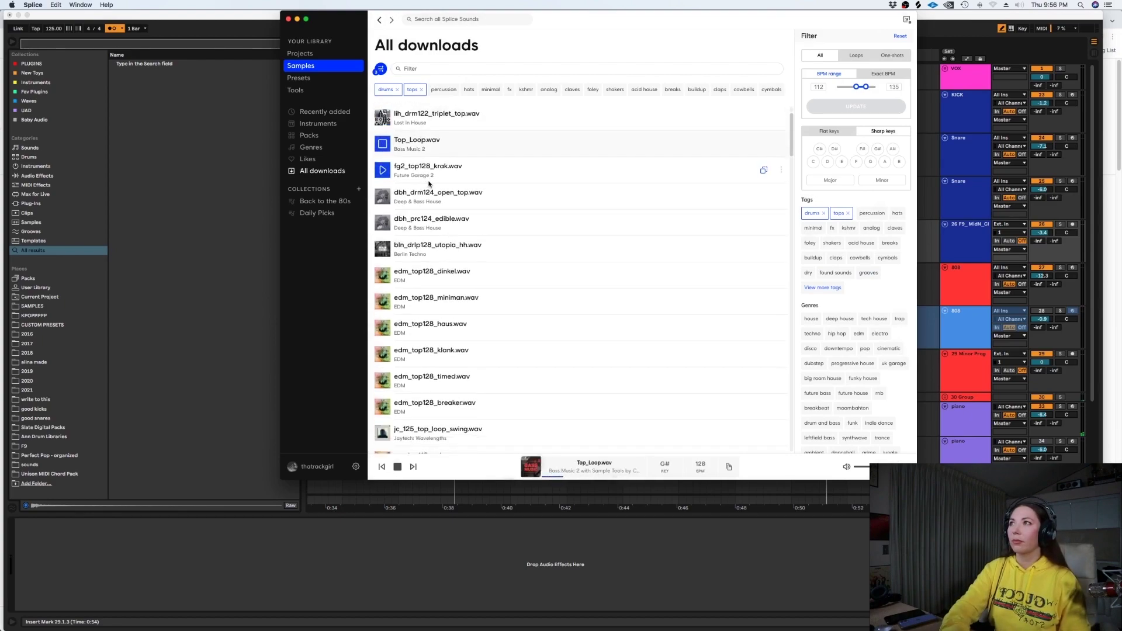
left_click(388, 146)
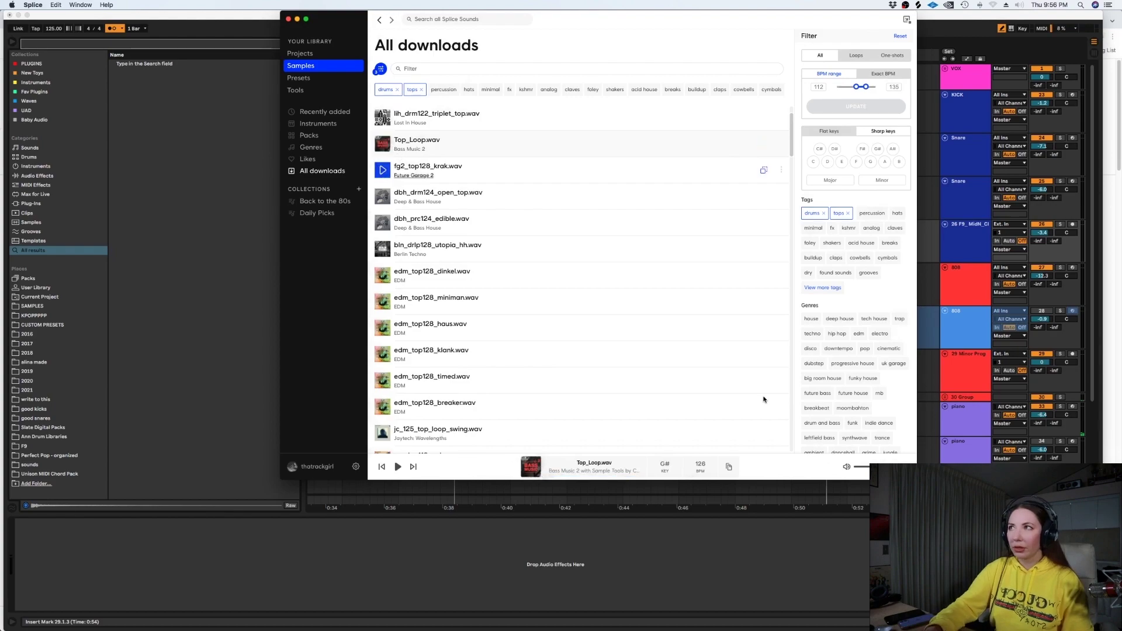
Switch to Ableton Live, insert a blue audio track below the clap track and paste Top_Loop at bar 21
key("super+Tab")
left_click(975, 248)
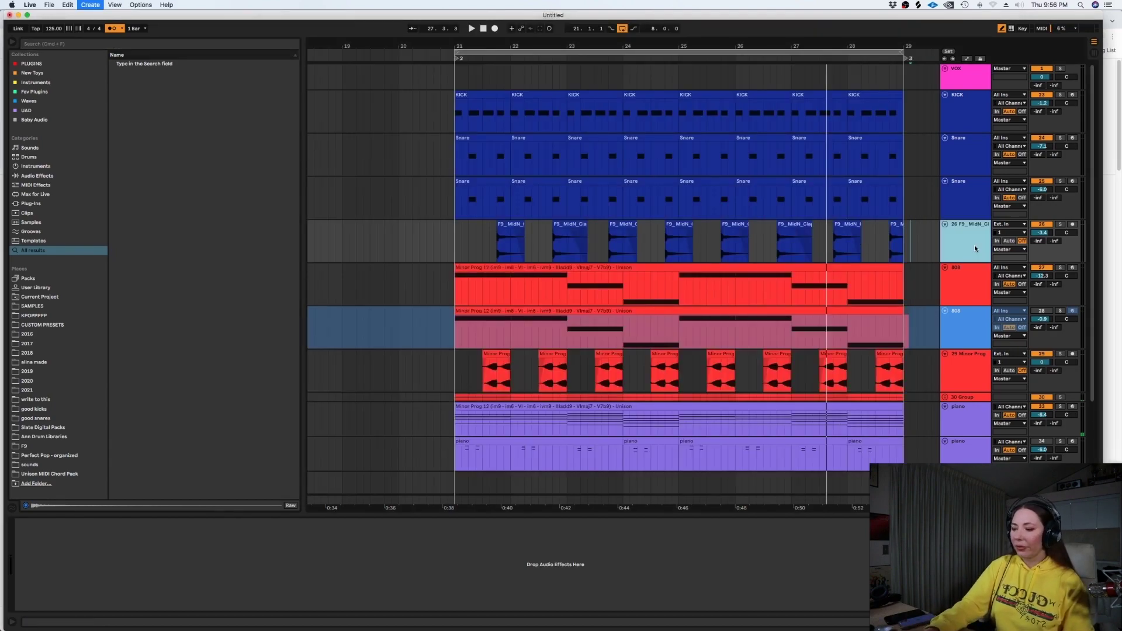
key("super+t")
right_click(960, 291)
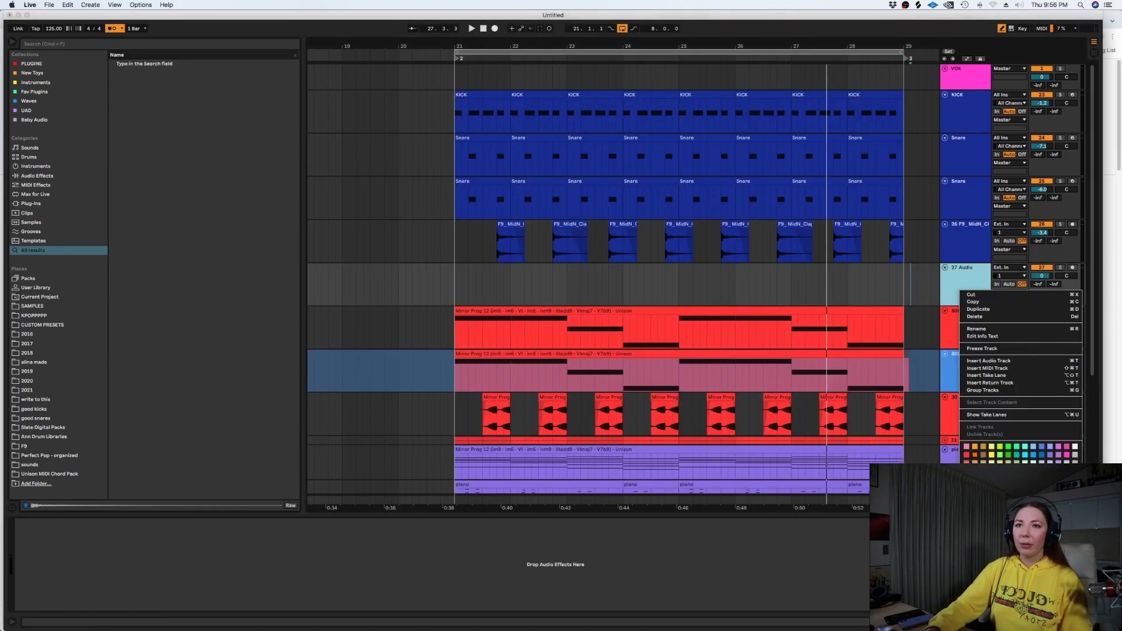
left_click(1033, 478)
left_click(457, 294)
key("super+v")
Check the timer in Chrome and return to Ableton Live
mouse_move(354, 630)
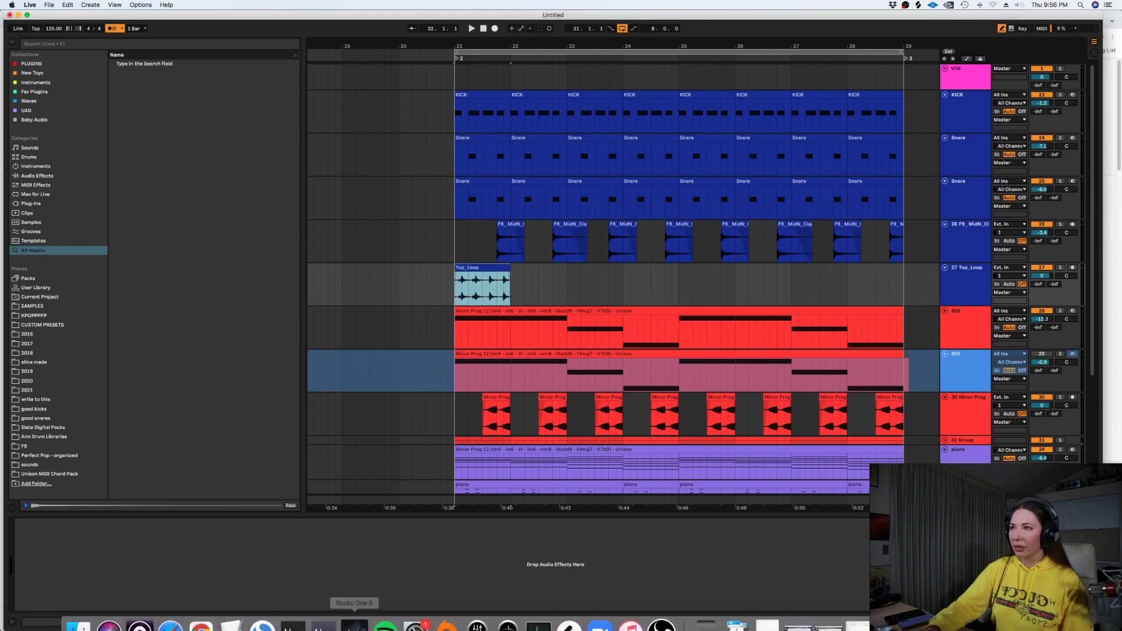
left_click(196, 617)
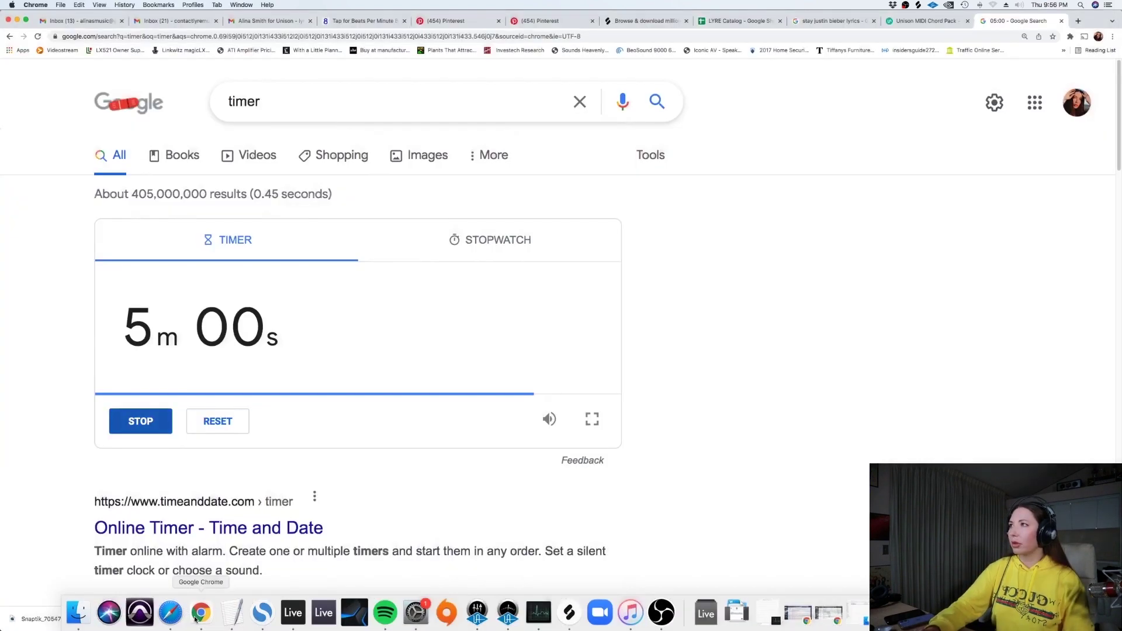
left_click(293, 615)
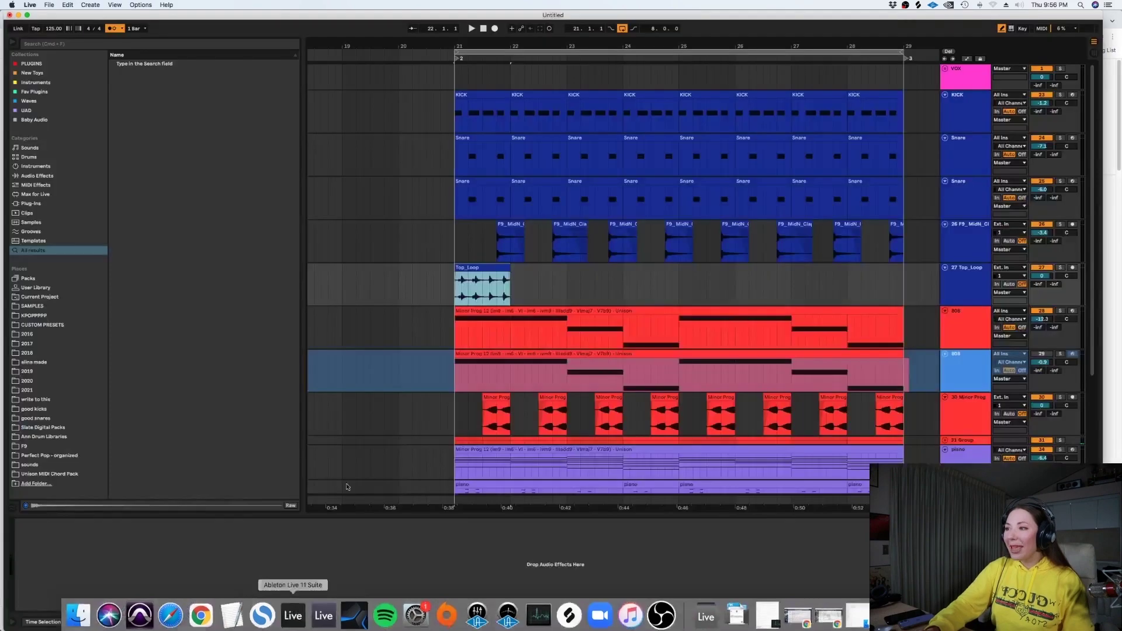
Duplicate the Top_Loop clip from bar 21 until it fills every bar through bar 28
key("super+d")
key("super+d")
key("super+d")
key("super+d")
key("super+d")
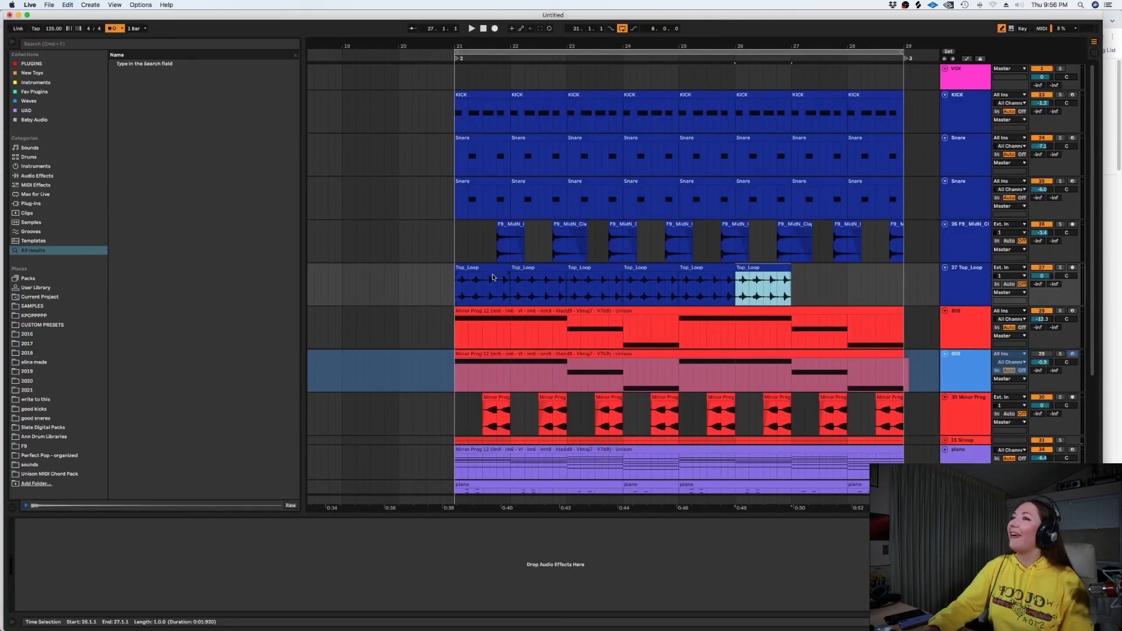
key("super+d")
key("super+d")
Lower the Top_Loop track's volume to -5.8 dB while playing from bar 21
left_click(1038, 277)
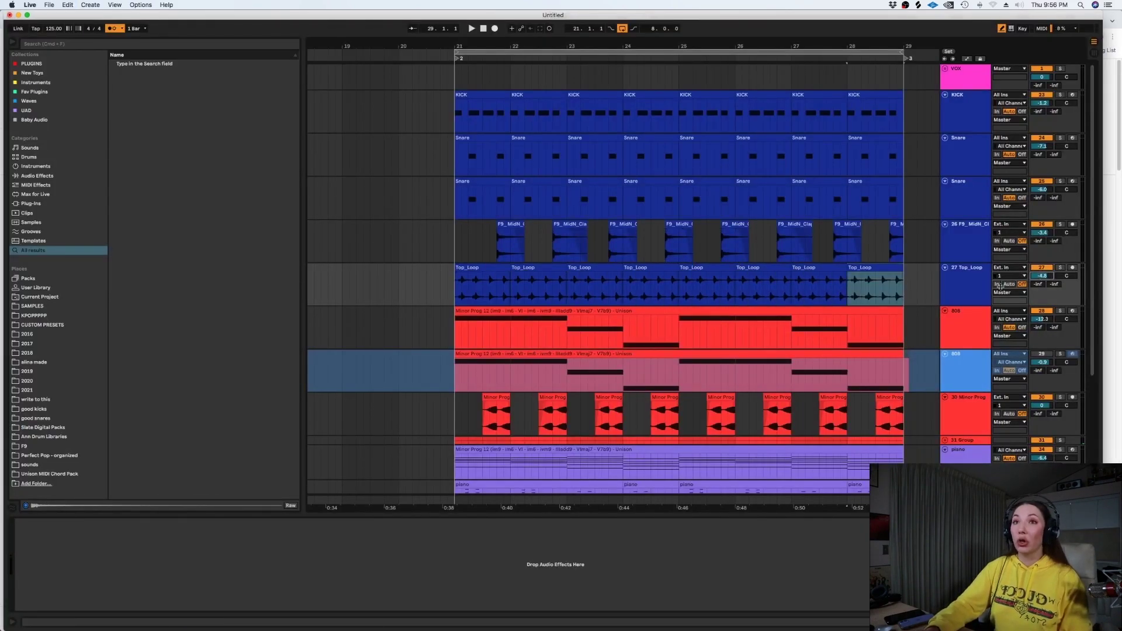
left_click(458, 288)
key("space")
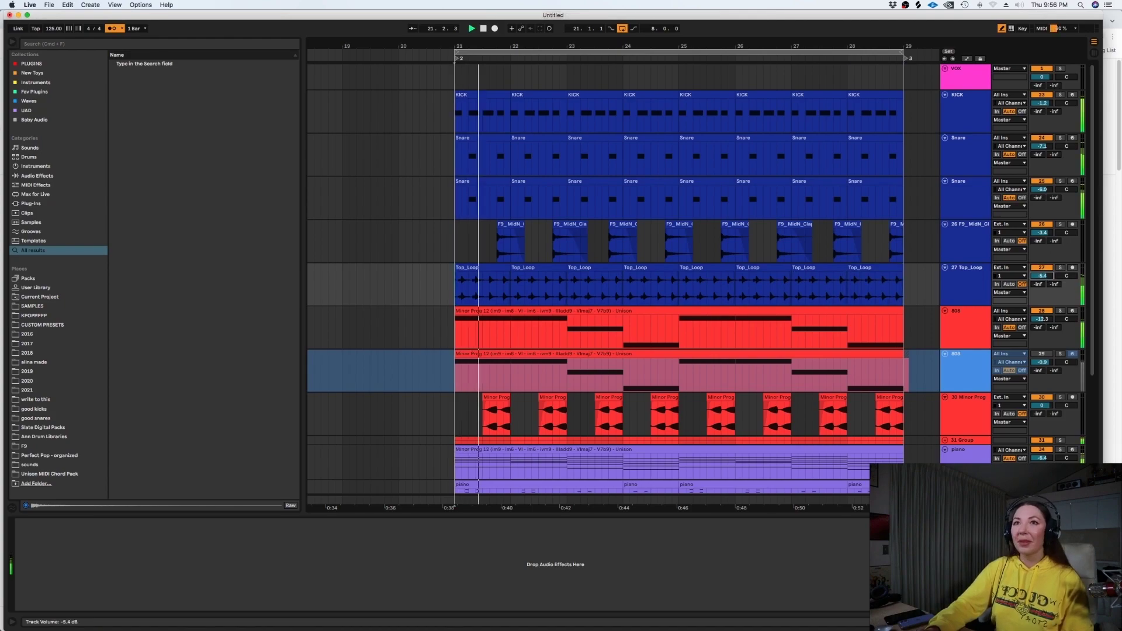
Insert another audio track below Top_Loop, stop playback and colour the track blue like the other drums
left_click(967, 296)
key("super+t")
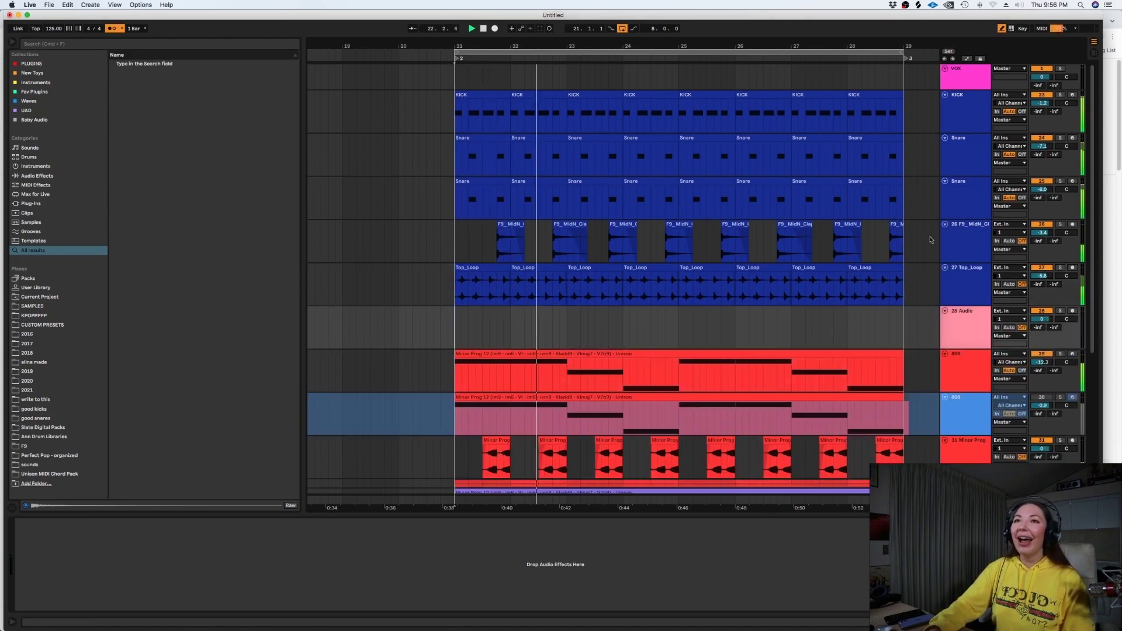
right_click(979, 329)
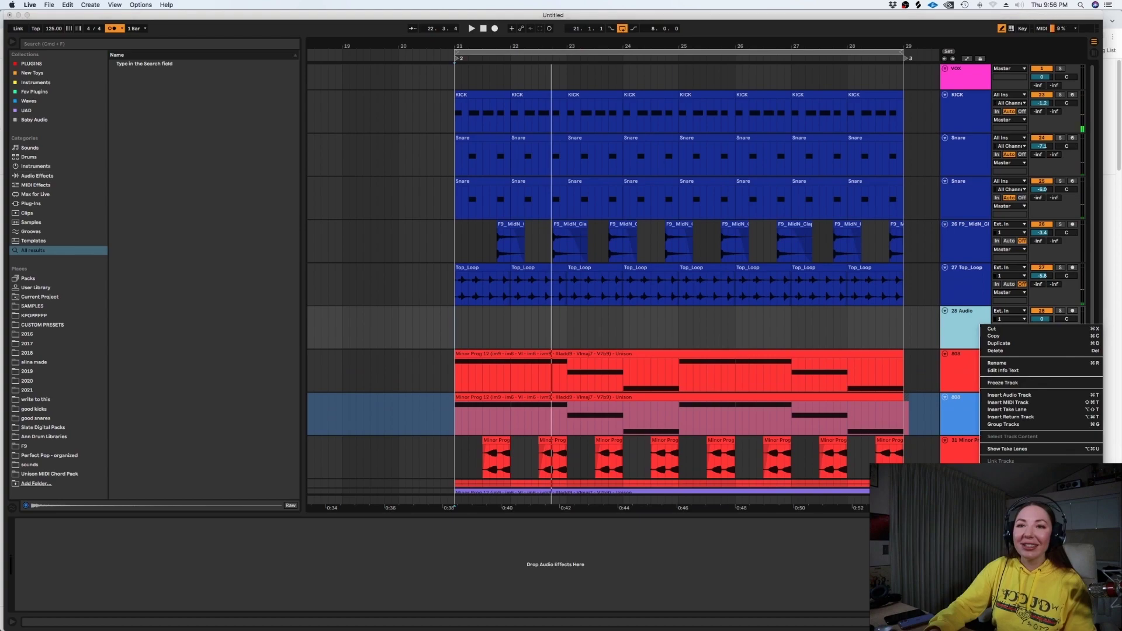
left_click(1044, 355)
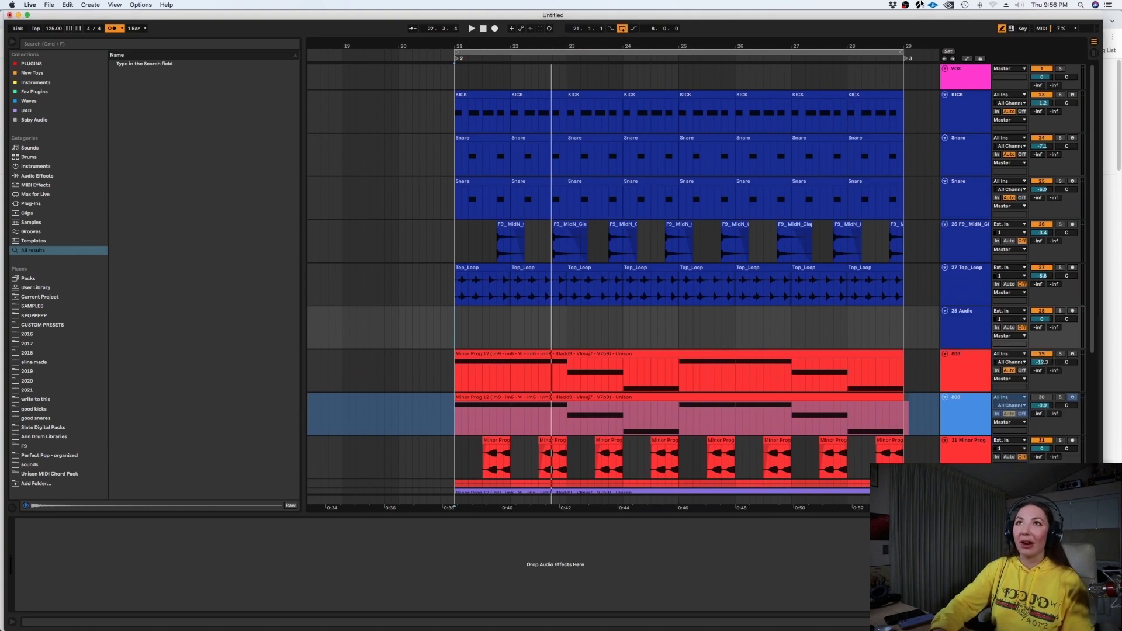
Switch to Splice, audition further top loops and place edm_top128_dinkel on the new audio track at bar 21
left_click(919, 3)
key("Down")
key("Down")
key("Down")
key("Down")
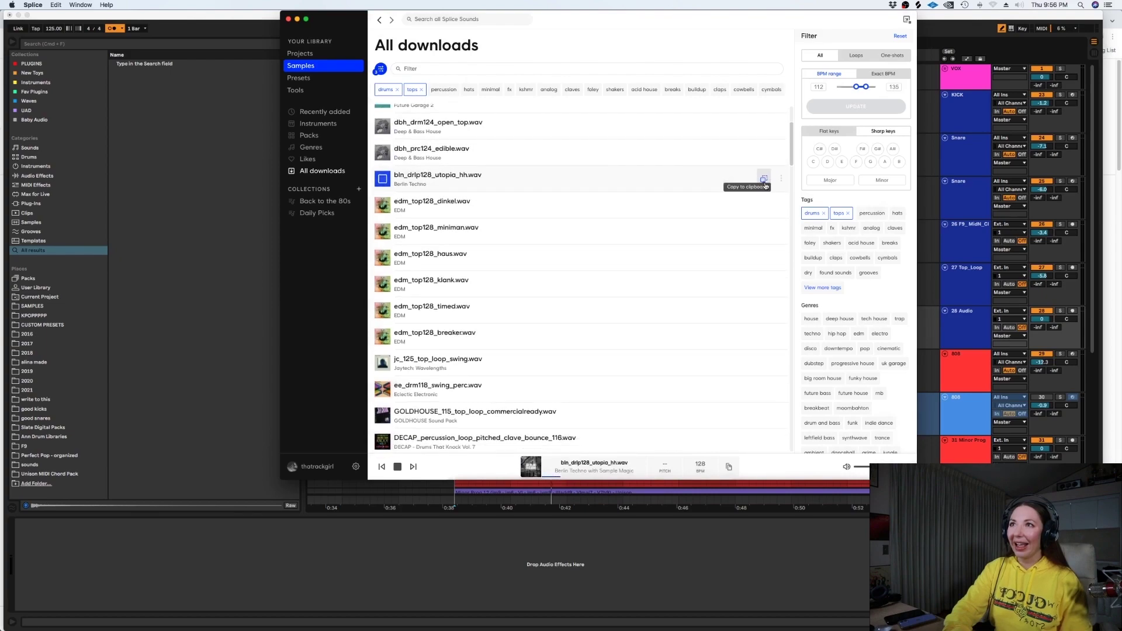
key("Down")
left_click_drag(409, 187, 459, 330)
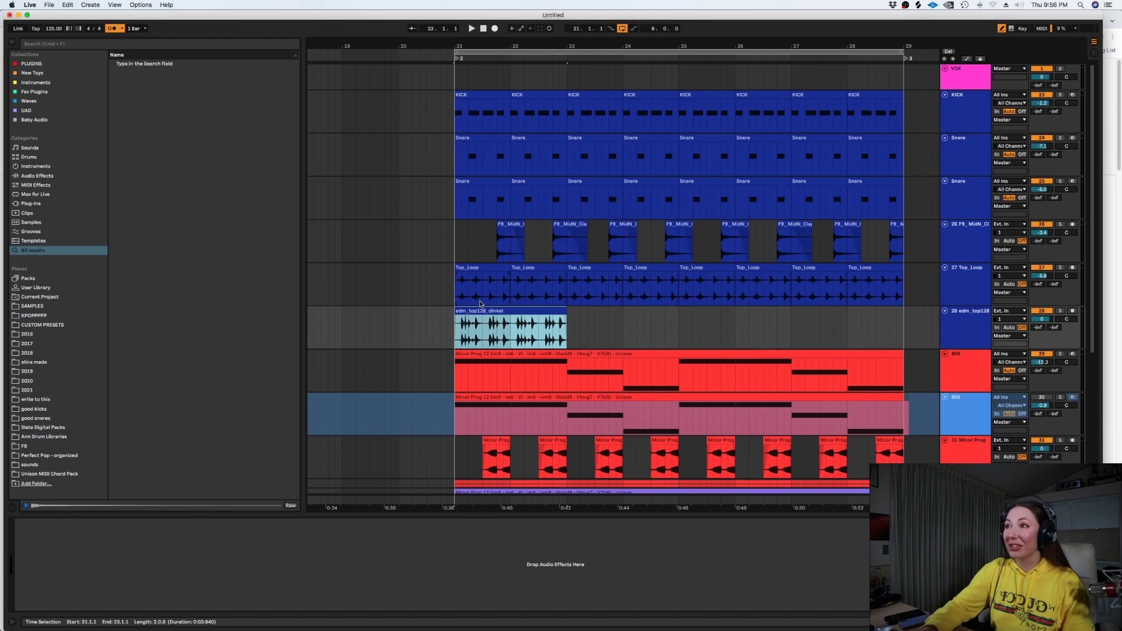
Duplicate the edm_top128_dinkel clip through bar 28 and lower its track volume to -6.7 dB during playback
key("ctrl+d")
key("ctrl+d")
key("ctrl+d")
key("space")
left_click_drag(1048, 319, 1048, 332)
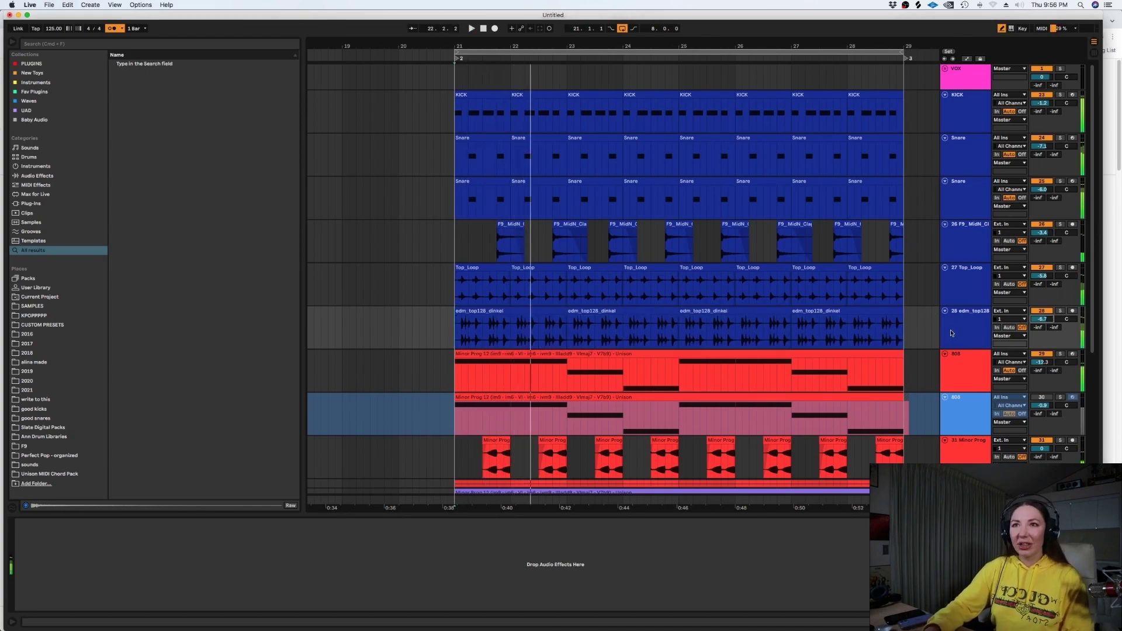
Insert an audio track below the edm_top128_dinkel track and give it the drums' blue colour
left_click(968, 320)
key("ctrl+t")
right_click(965, 365)
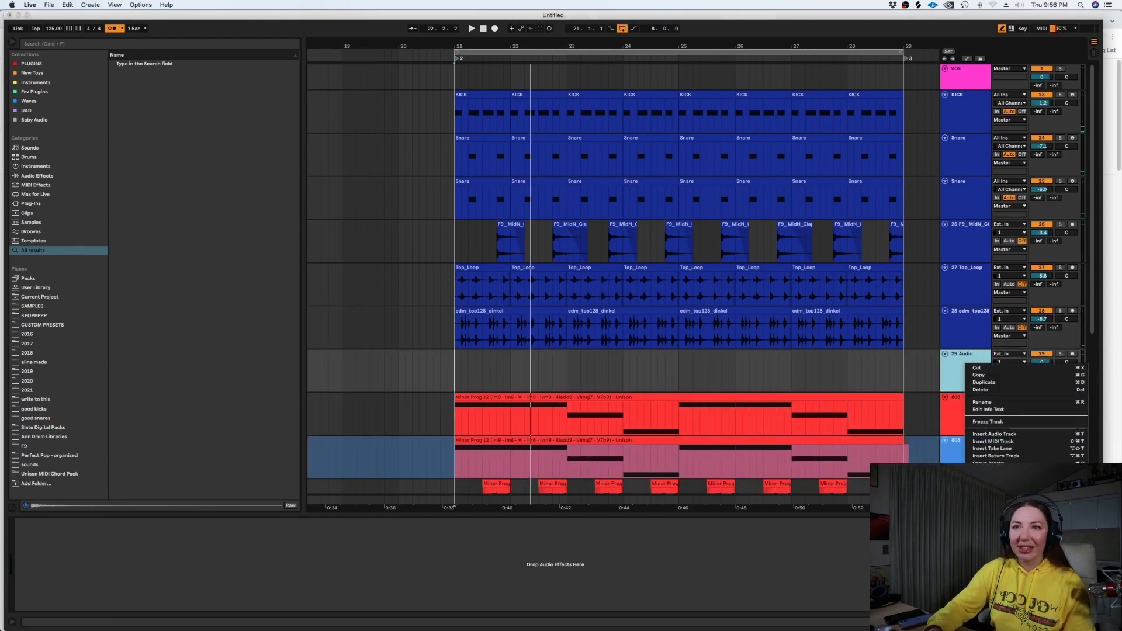
key("Escape")
Place LENNO_crash_fits_everywhere_v2.wav from the 2021 folder at bar 21 and lower its track volume to about -7.6 dB
left_click(142, 48)
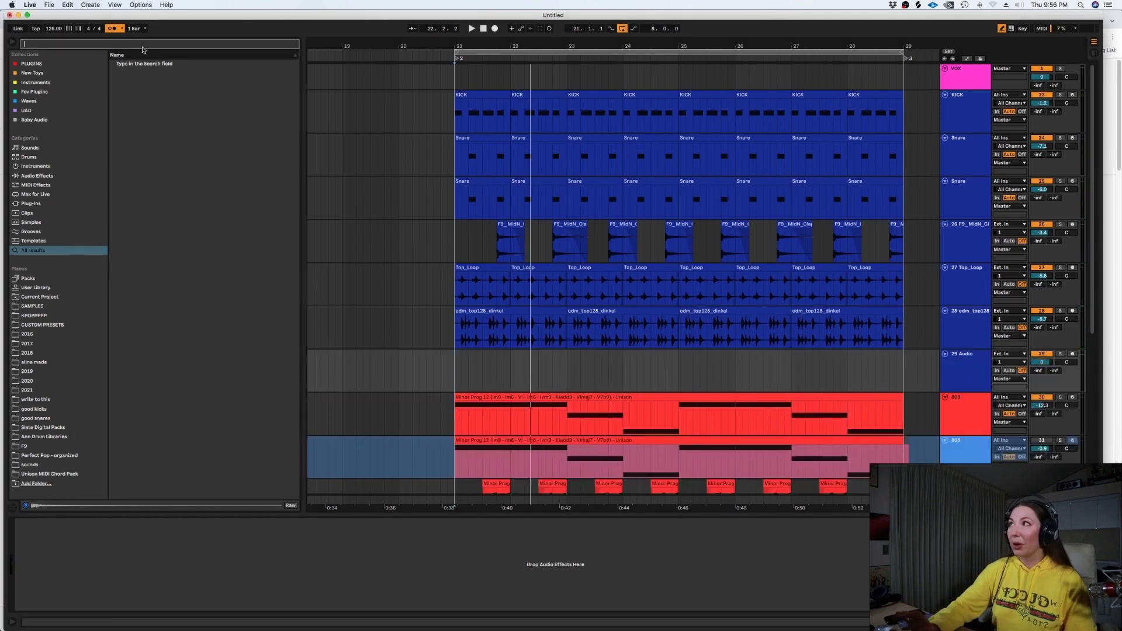
left_click(42, 391)
left_click_drag(151, 91, 473, 352)
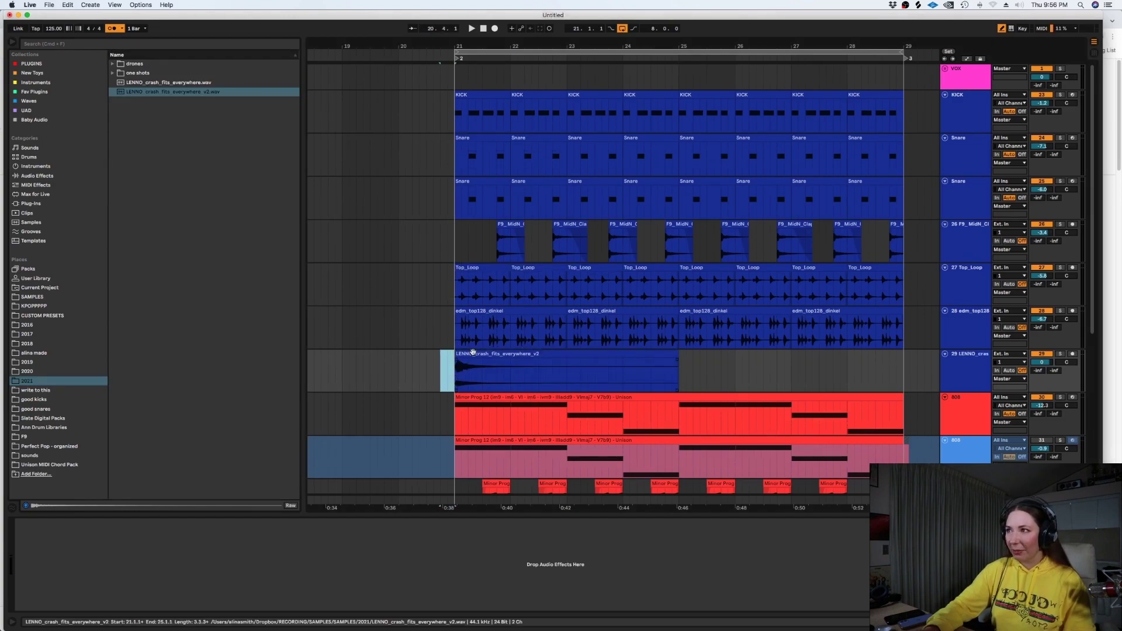
left_click(453, 367)
key("space")
left_click_drag(1042, 363, 1042, 371)
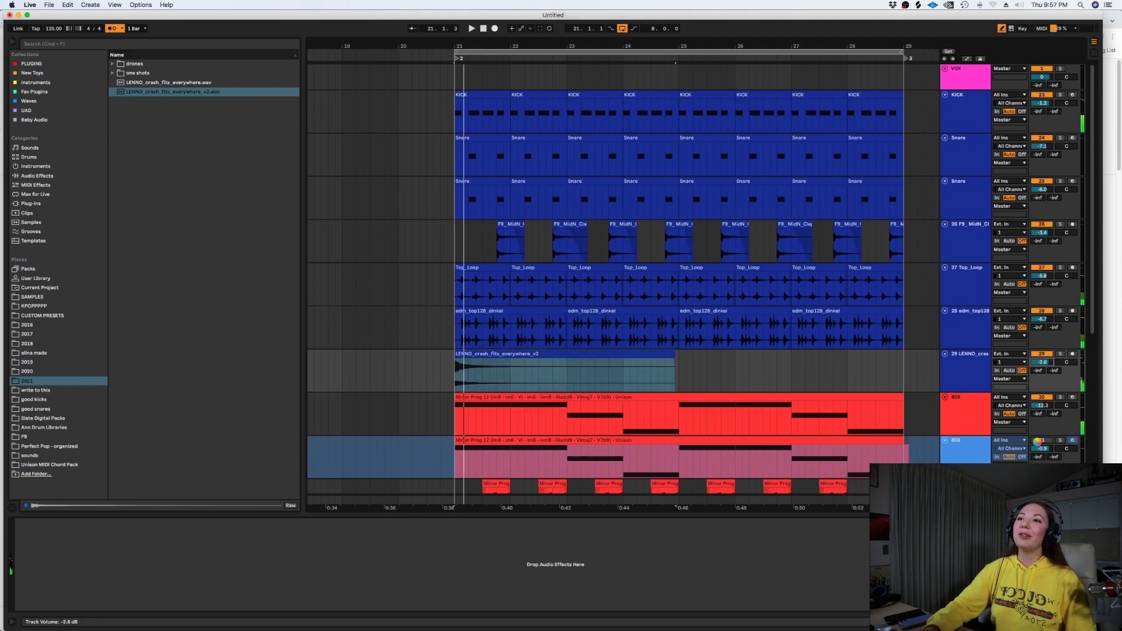
Insert an audio track below the LENNO crash track and colour it blue
left_click(958, 381)
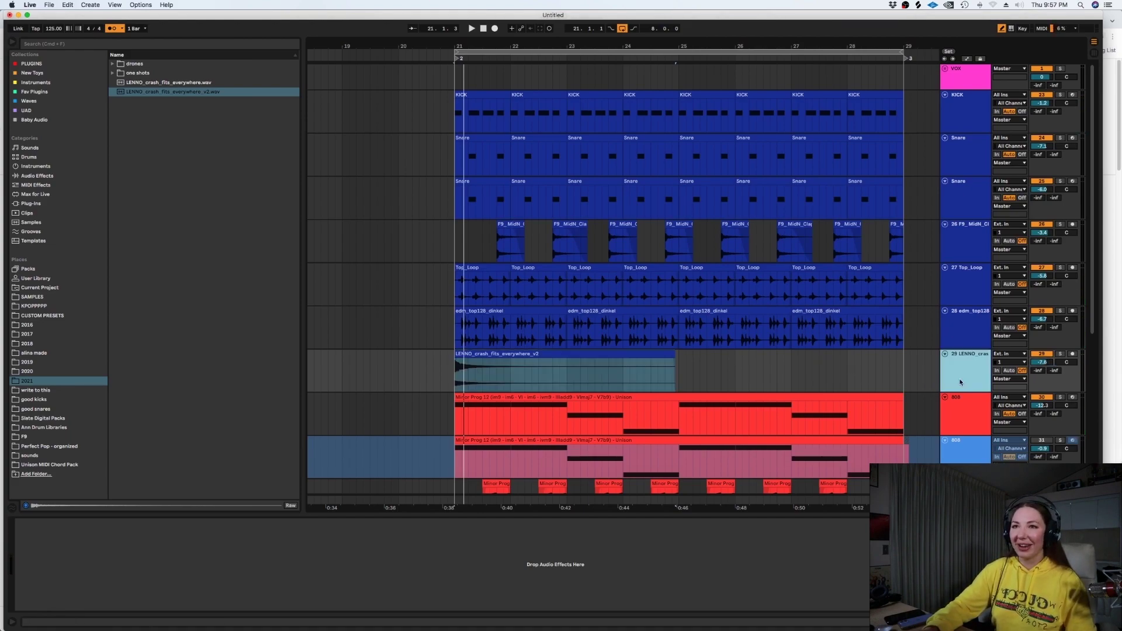
key("super+t")
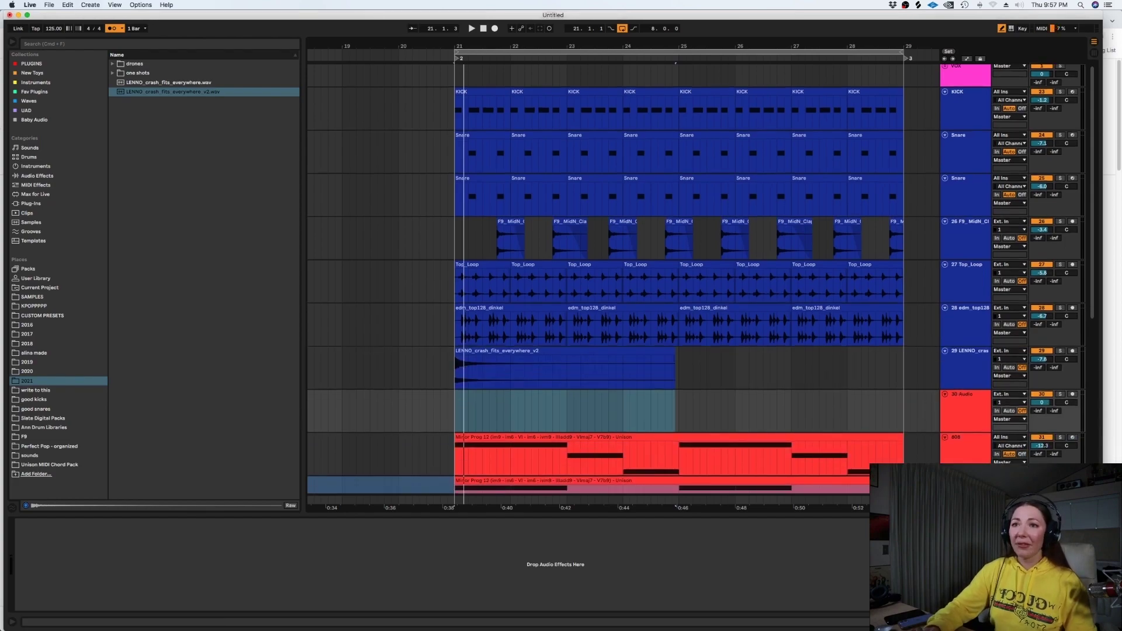
right_click(974, 416)
left_click(1051, 387)
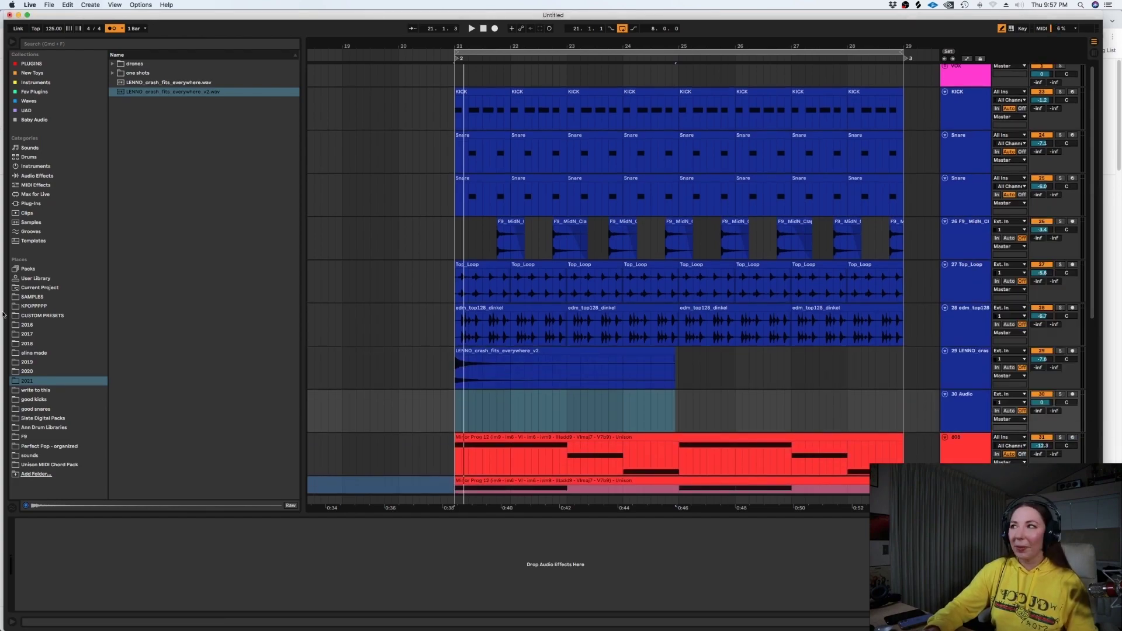
Browse the drums folder of the self-made samples and audition percussion sounds and boxes 115 tom fill 2.wav
left_click(34, 353)
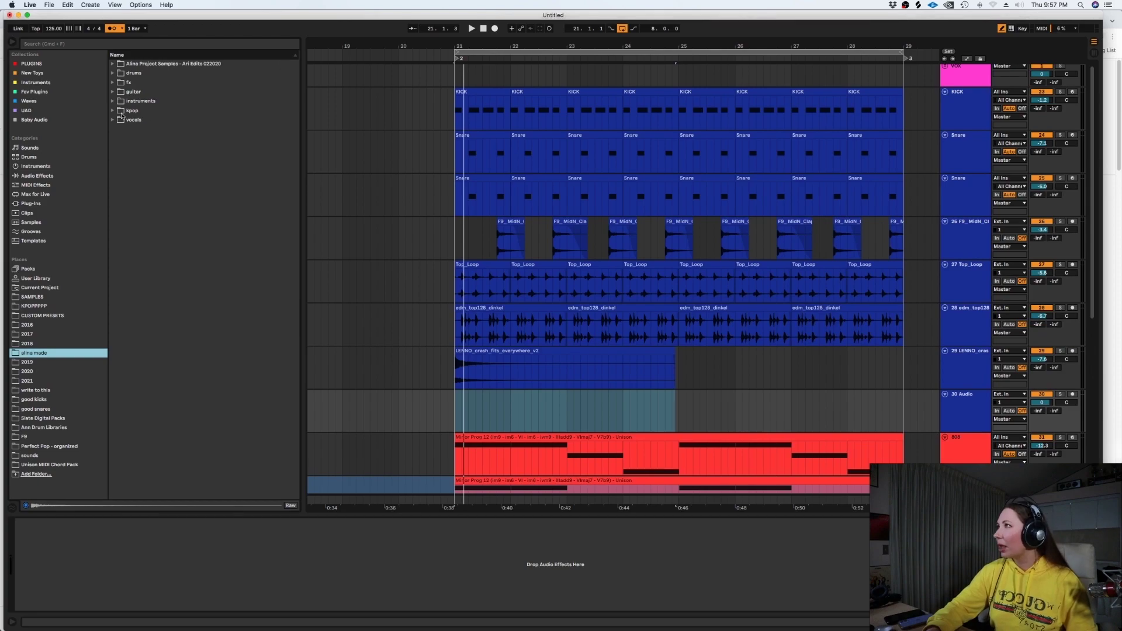
left_click(125, 75)
left_click(113, 73)
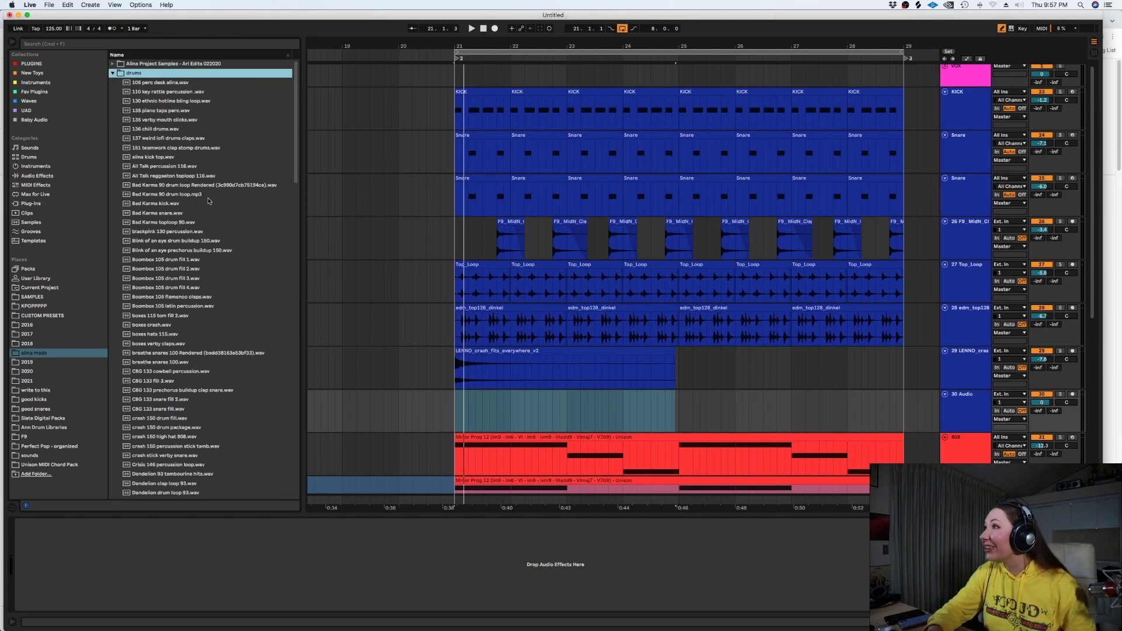
left_click(182, 102)
left_click(166, 92)
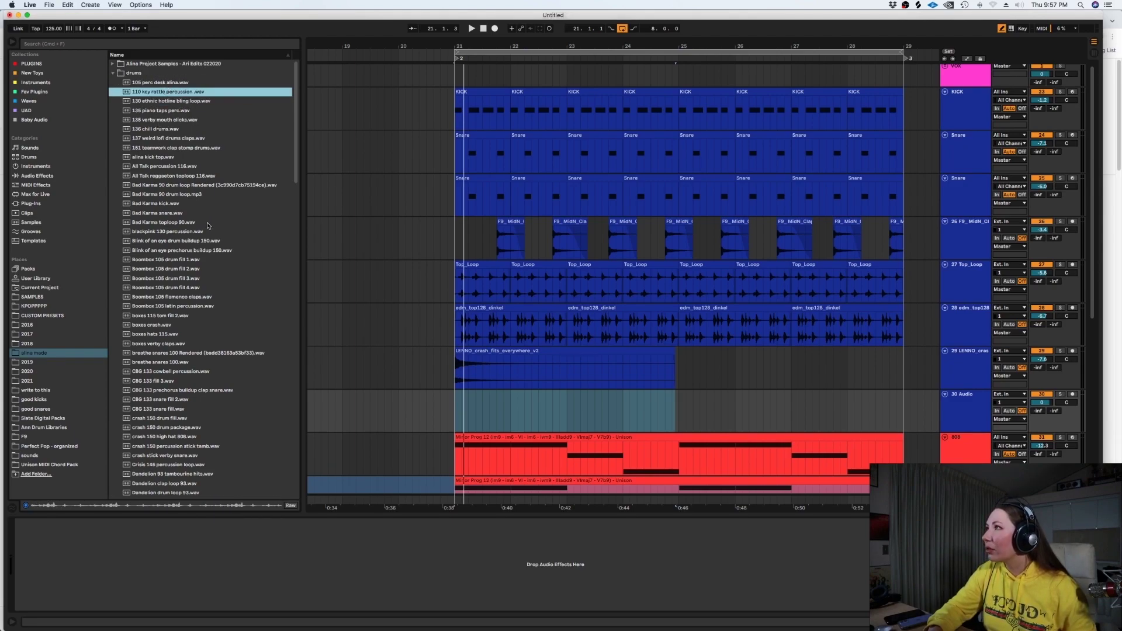
scroll(209, 226, "down", 2)
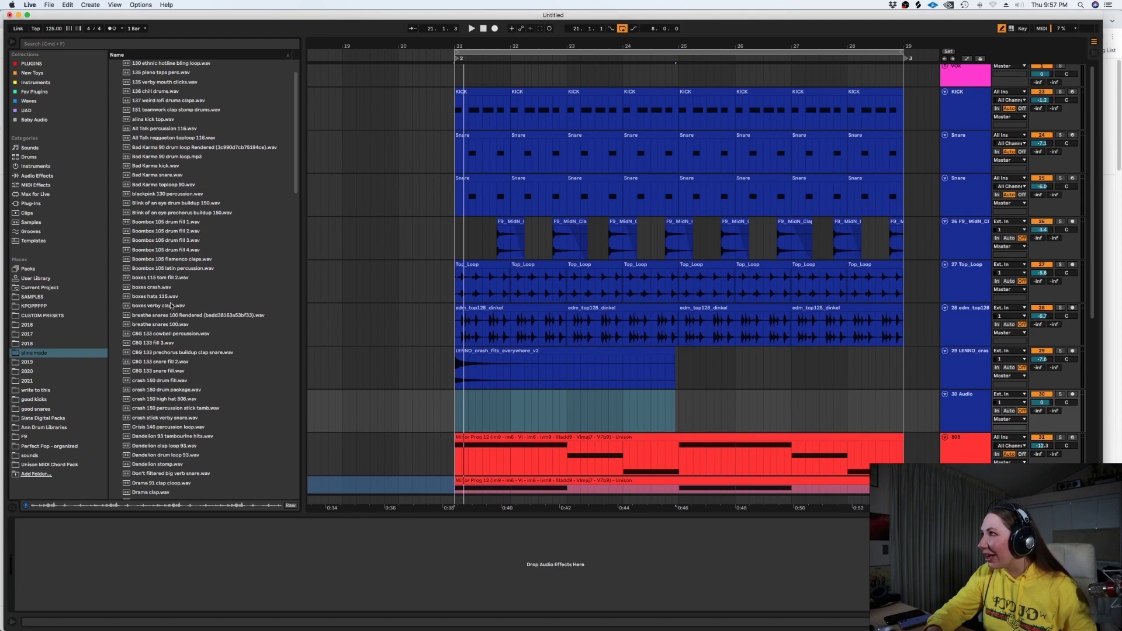
left_click(159, 278)
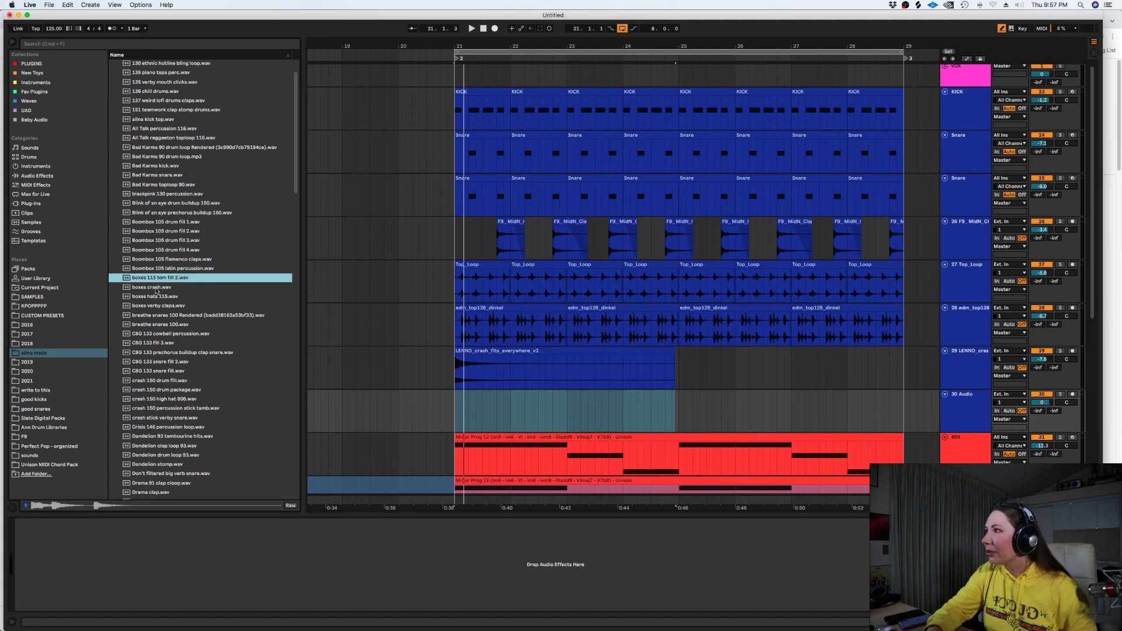
Place boxes crash.wav on the empty audio track at bar 21 and listen to it in the beat
left_click(156, 288)
left_click_drag(155, 295, 458, 401)
key("space")
key("space")
Balance the crashes by setting the boxes crash track to -11.2 dB and the LENNO crash track to -10.3 dB
left_click_drag(1035, 402, 1035, 421)
key("space")
left_click_drag(1040, 359, 1040, 364)
key("space")
Insert an audio track below the boxes crash track and colour it blue
left_click(970, 411)
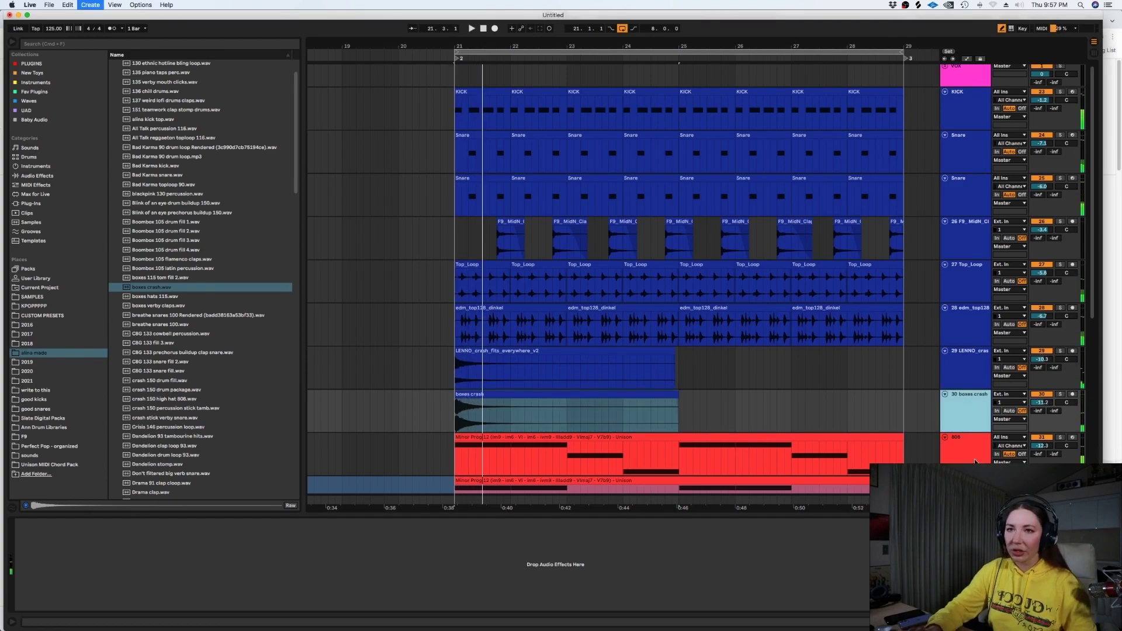
key("super+t")
right_click(970, 450)
left_click(1046, 420)
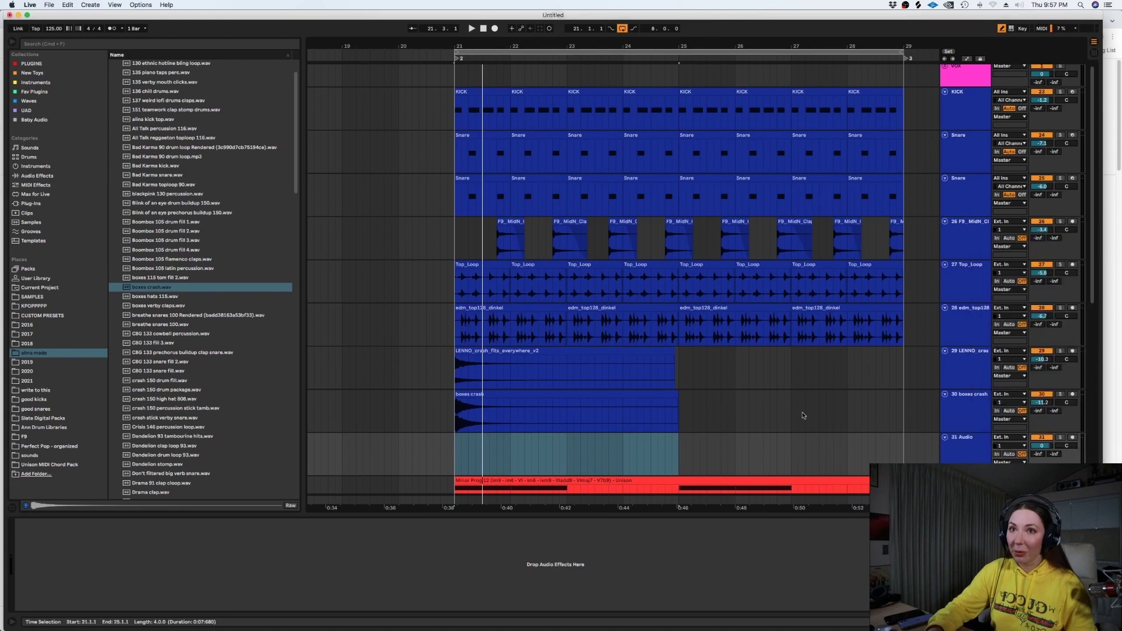
Audition boxes verby claps.wav, place it on the new track at beat 4 of bar 22 and play the section
left_click(200, 306)
left_click_drag(164, 307, 538, 453)
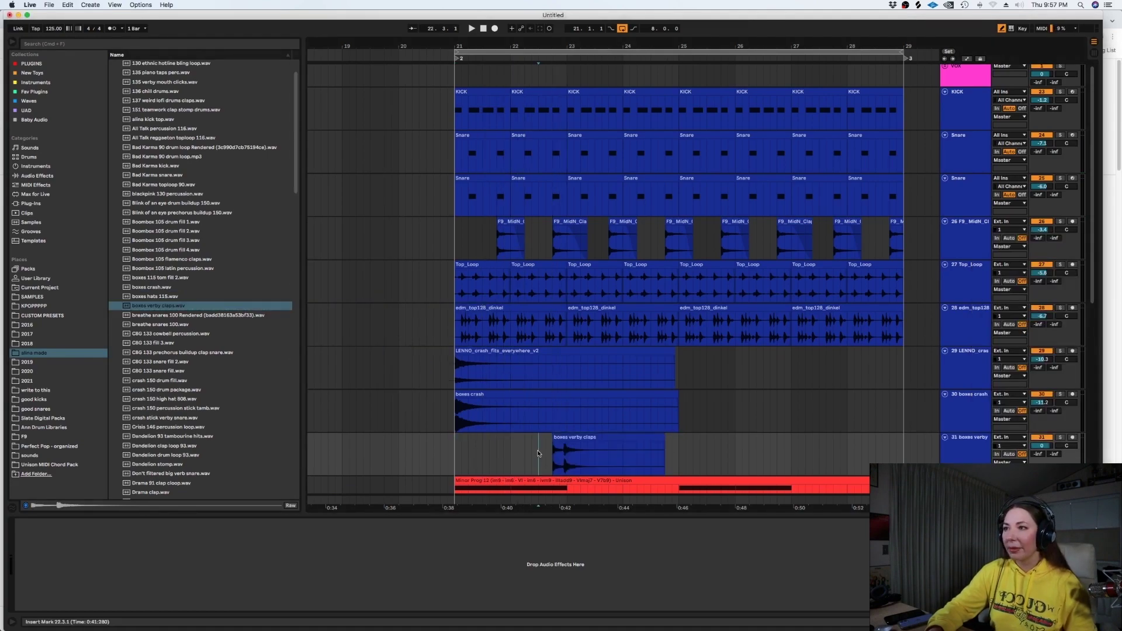
key("plus")
key("plus")
key("space")
Play the section around bar 22, comparing the beat with and without the boxes verby claps track
left_click(501, 445)
key("space")
right_click(458, 440)
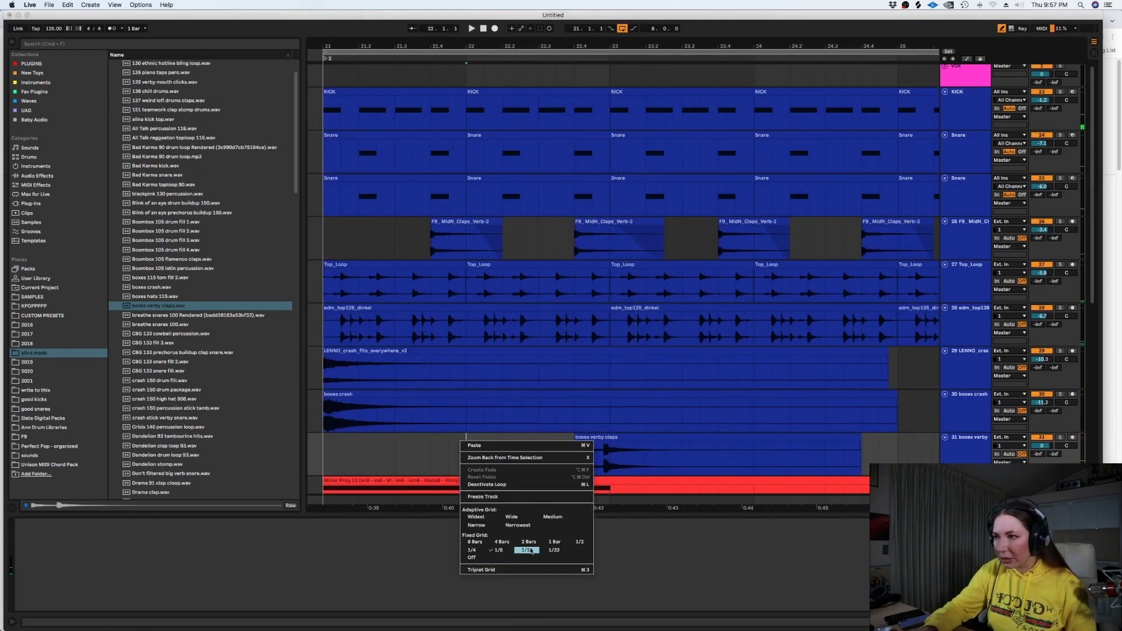
key("Escape")
key("space")
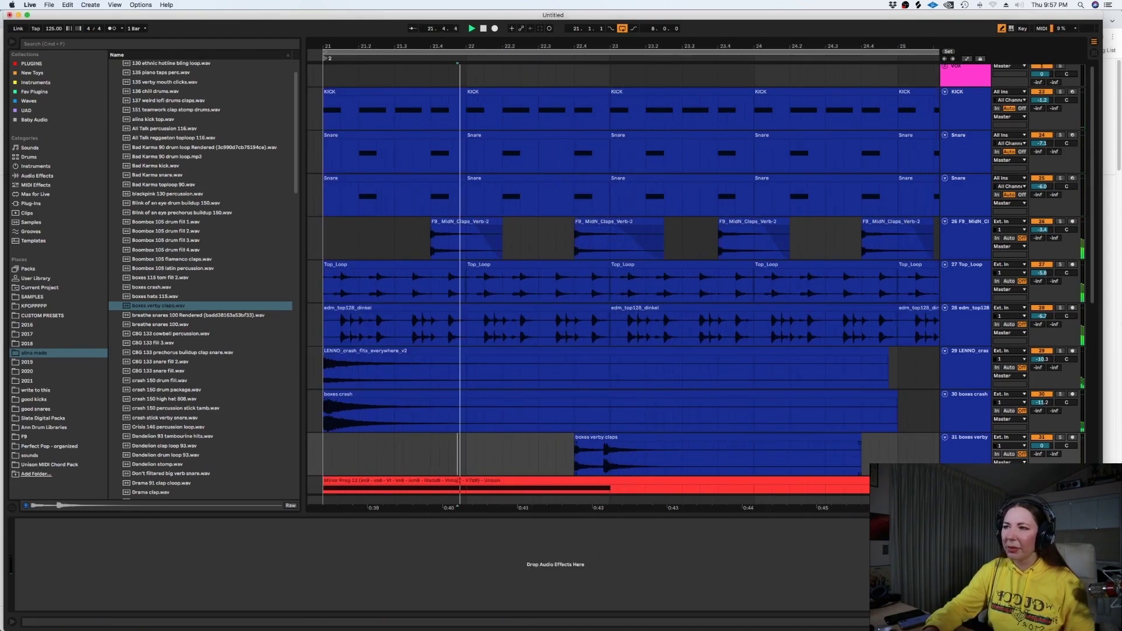
left_click(1036, 436)
key("space")
left_click(1036, 437)
left_click(489, 437)
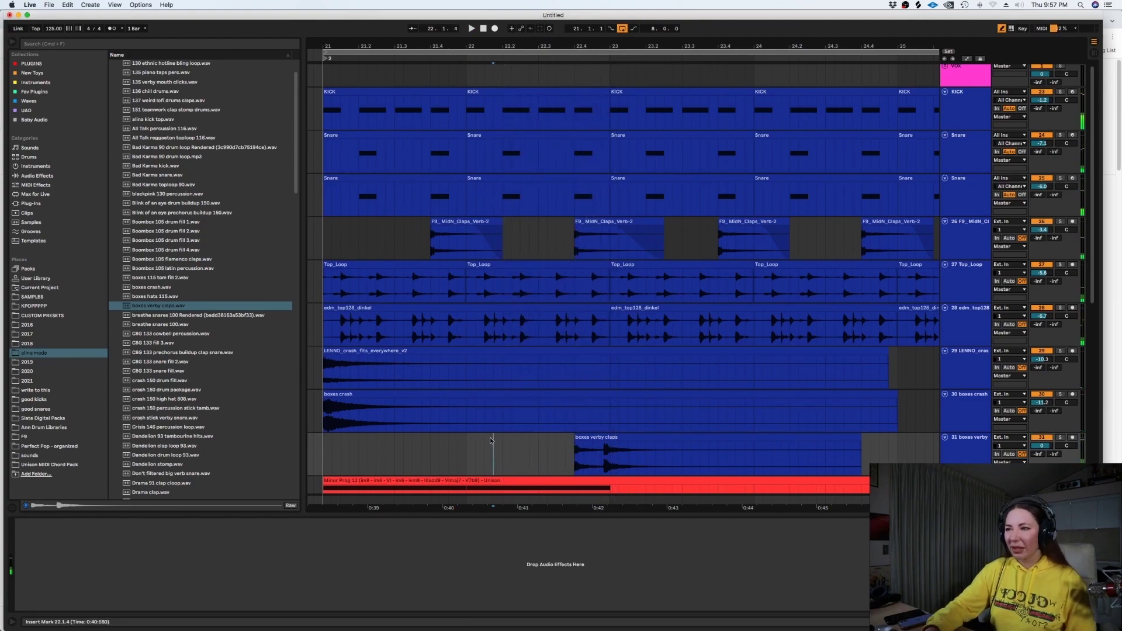
key("space")
Split the boxes verby claps clip a sixteenth after its start and shift both pieces to begin at 22.4.3
key("plus")
left_click_drag(670, 452, 684, 452)
mouse_move(594, 450)
left_mouse_down()
mouse_move(686, 448)
mouse_move(663, 445)
left_mouse_up()
key("super+e")
left_click(608, 449)
key("space")
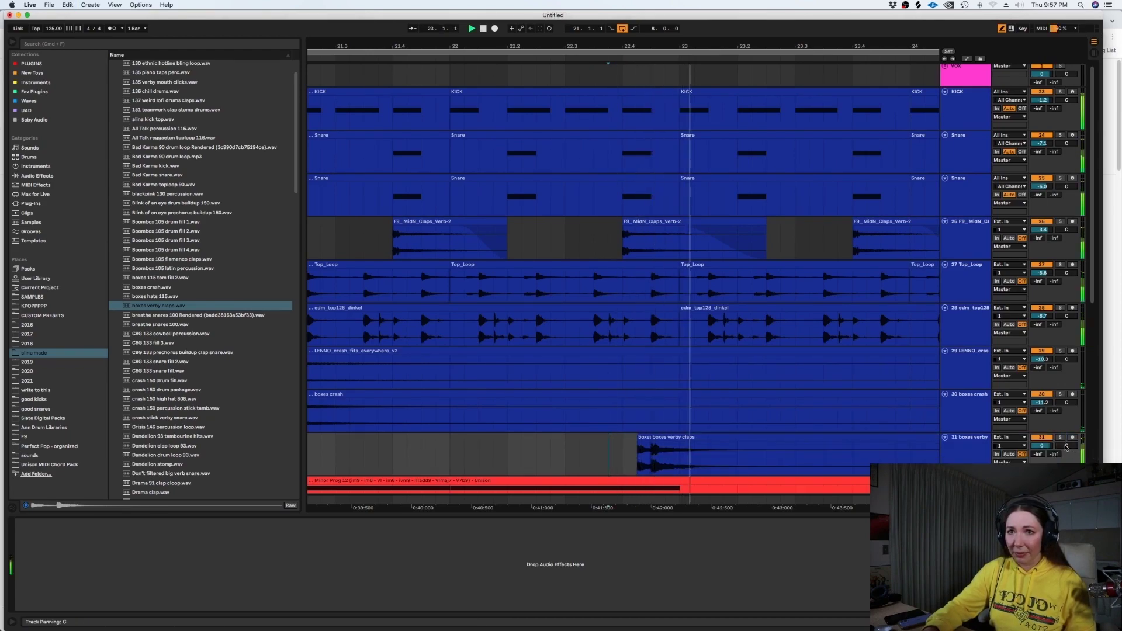
left_click(662, 446)
key("space")
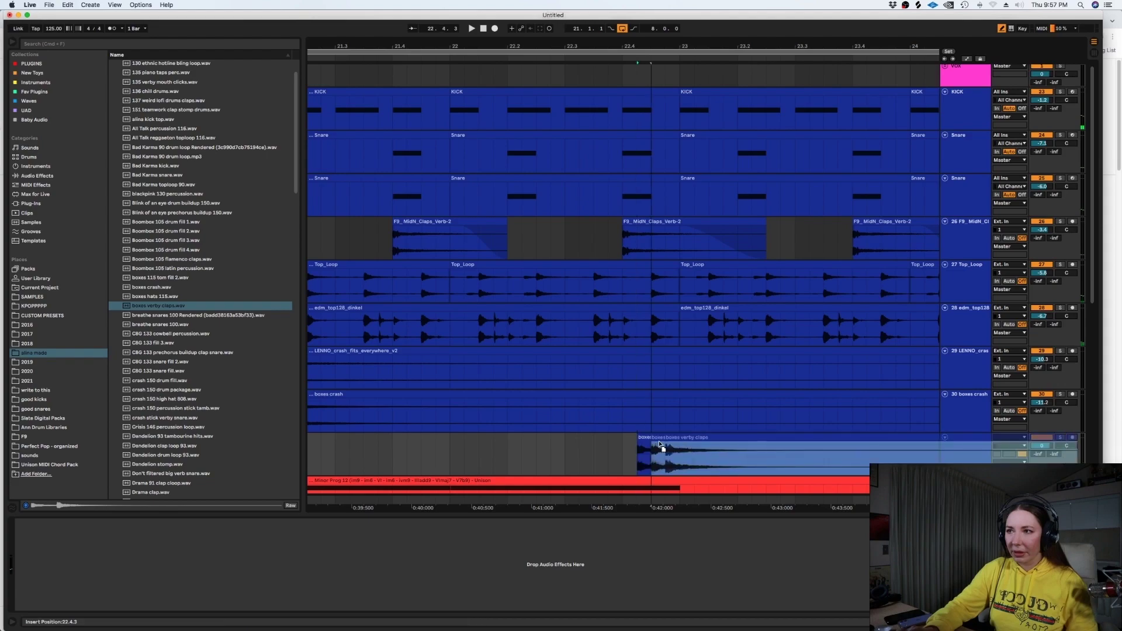
key("space")
Set the boxes verby claps track to -5.9 dB panned 14R and remove the clip's tail from 23.2.3 onward
left_click(577, 451)
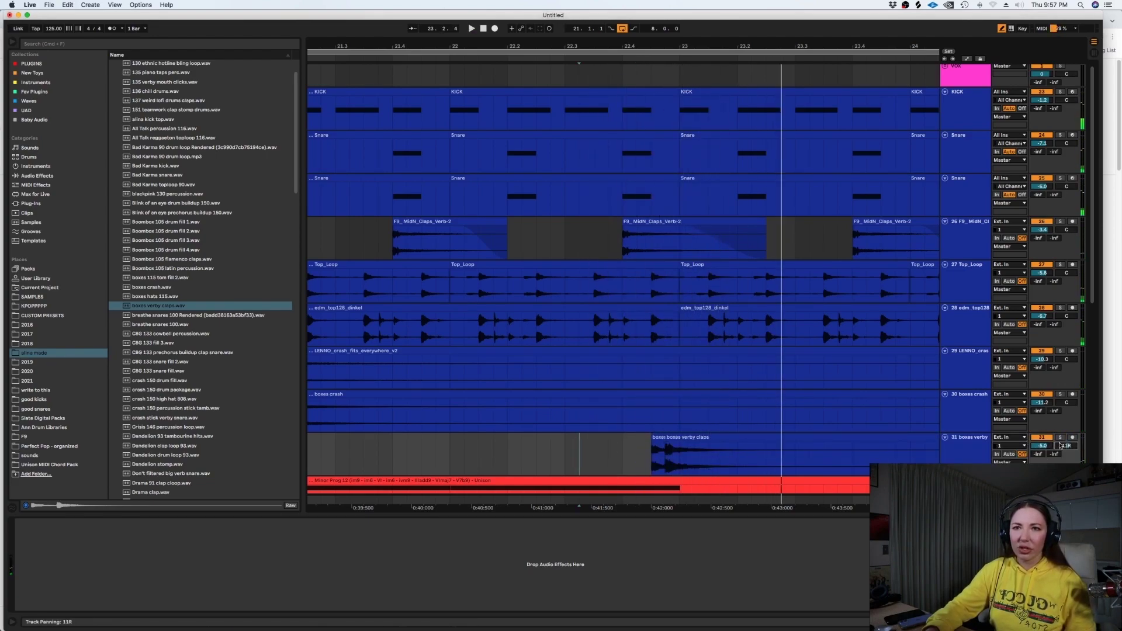
left_click(611, 413)
key("minus")
key("minus")
key("space")
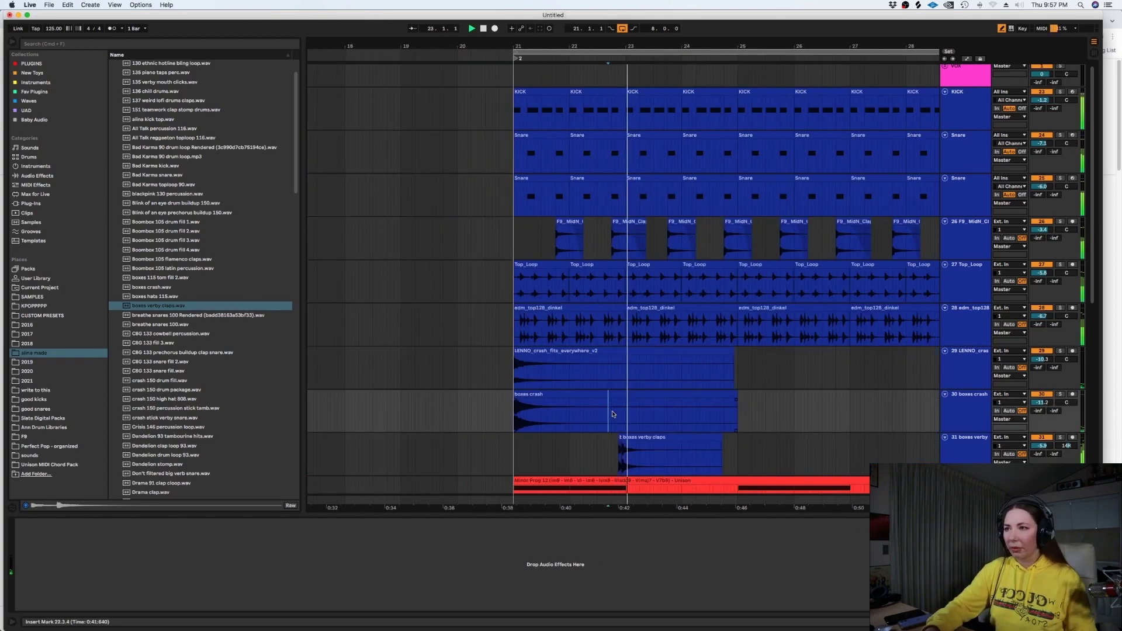
left_click_drag(758, 454, 646, 446)
Save the Live Set as Dance Mama in the K POPPP folder inside RECORDING
key("super+s")
left_click(561, 143)
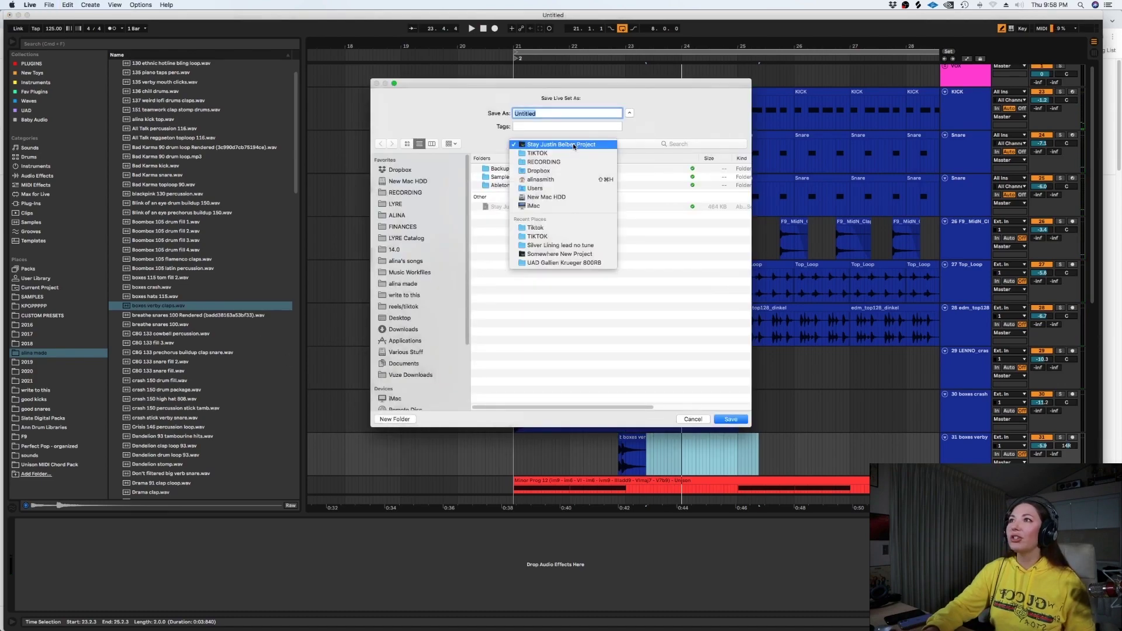
left_click(553, 163)
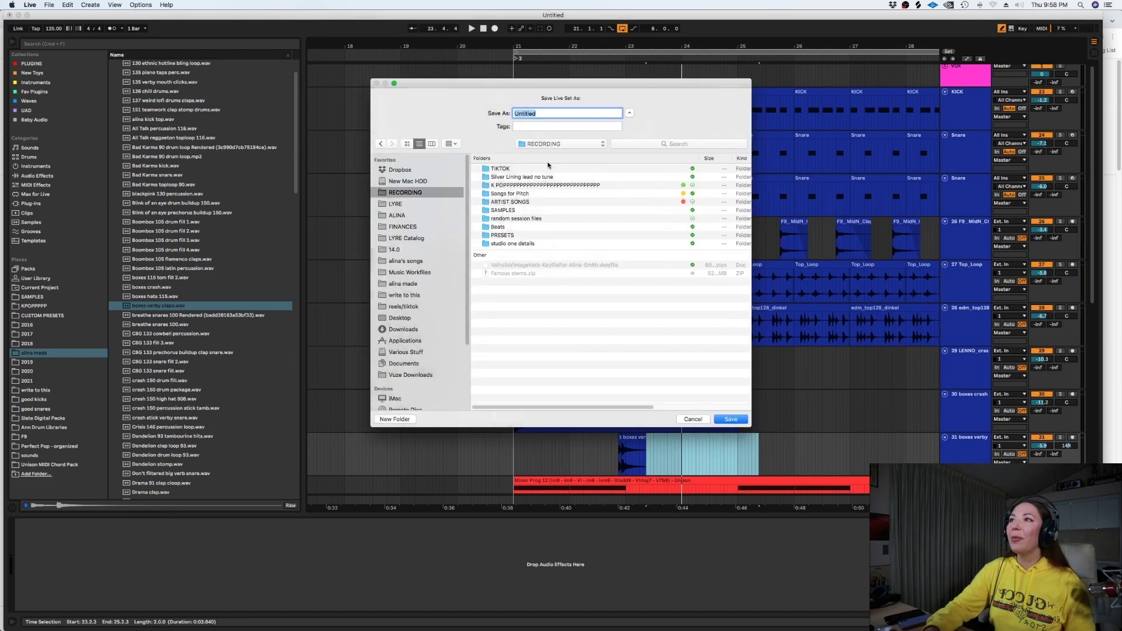
left_click(527, 186)
double_click(528, 185)
key("Tab")
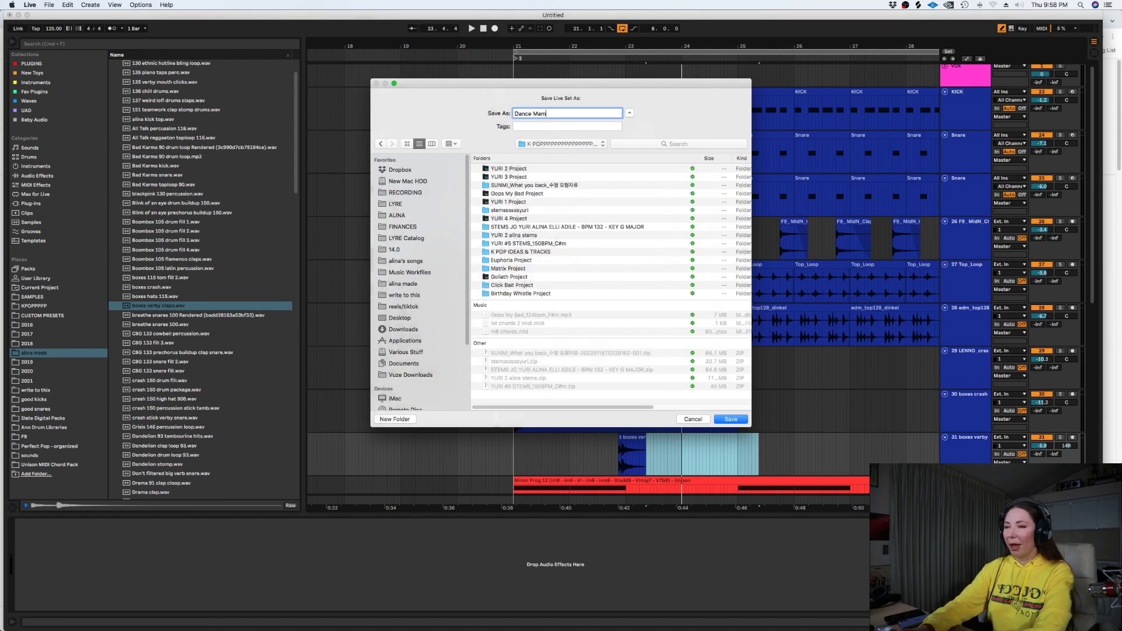
key("Return")
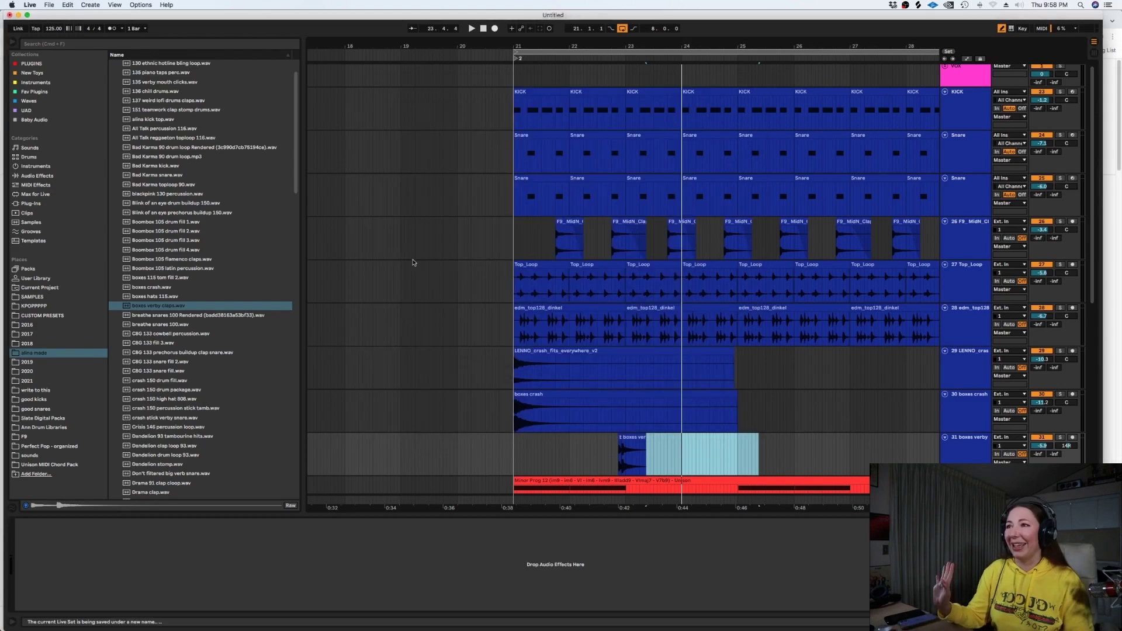
Audition the breathe snares and CBG 133 cowbell percussion samples, then insert a blue audio track below the boxes verby claps track
left_click(170, 316)
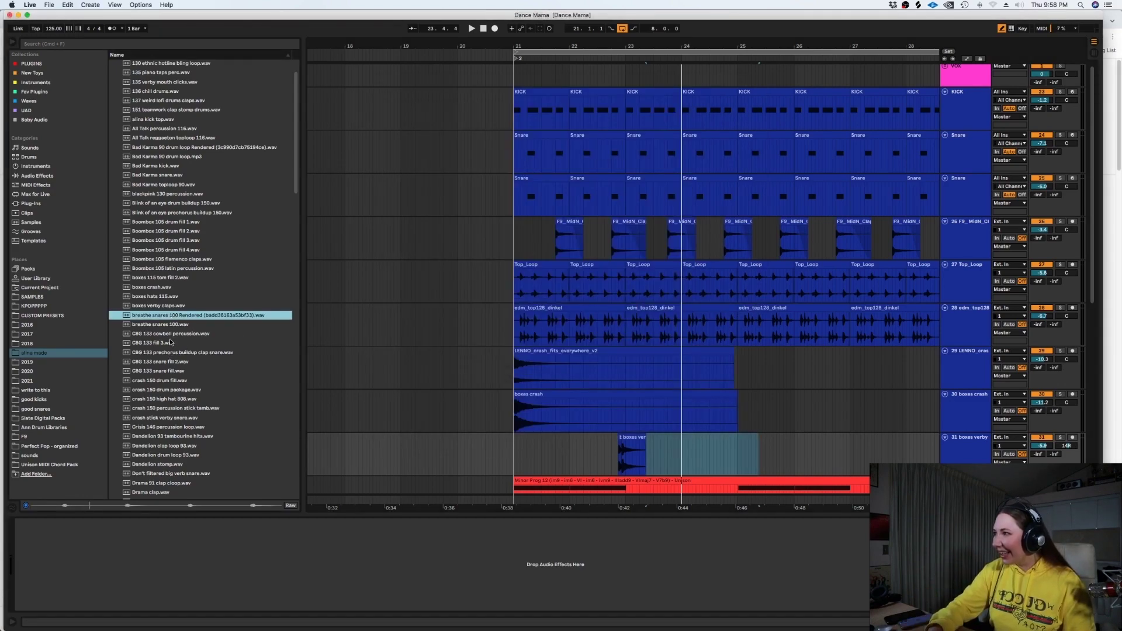
left_click(180, 334)
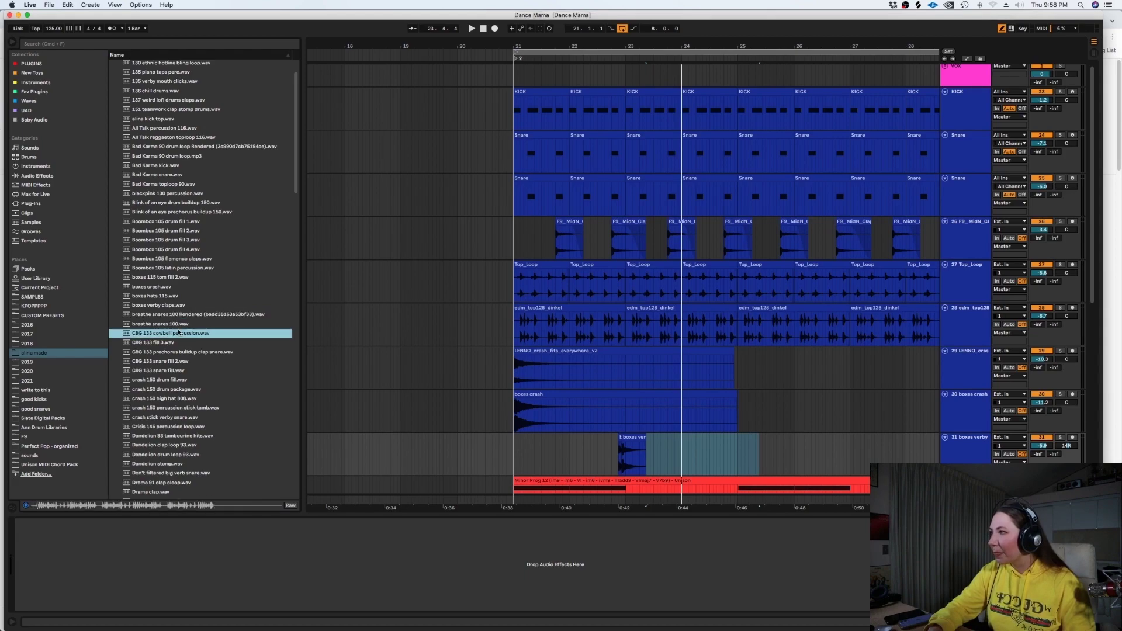
left_click(961, 454)
key("super+t")
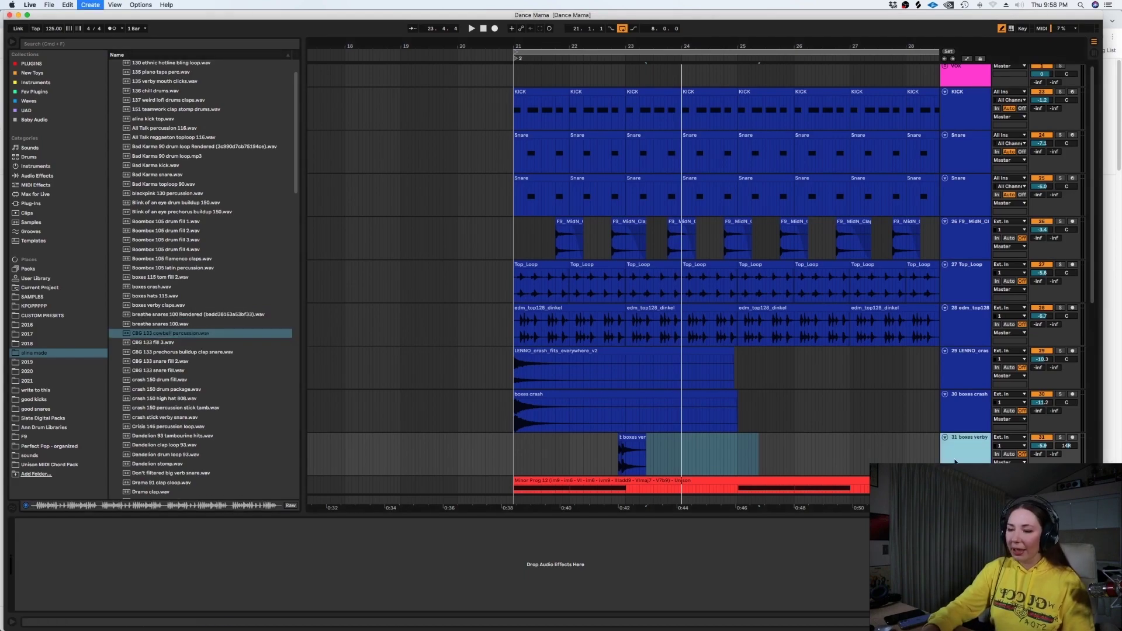
right_click(965, 460)
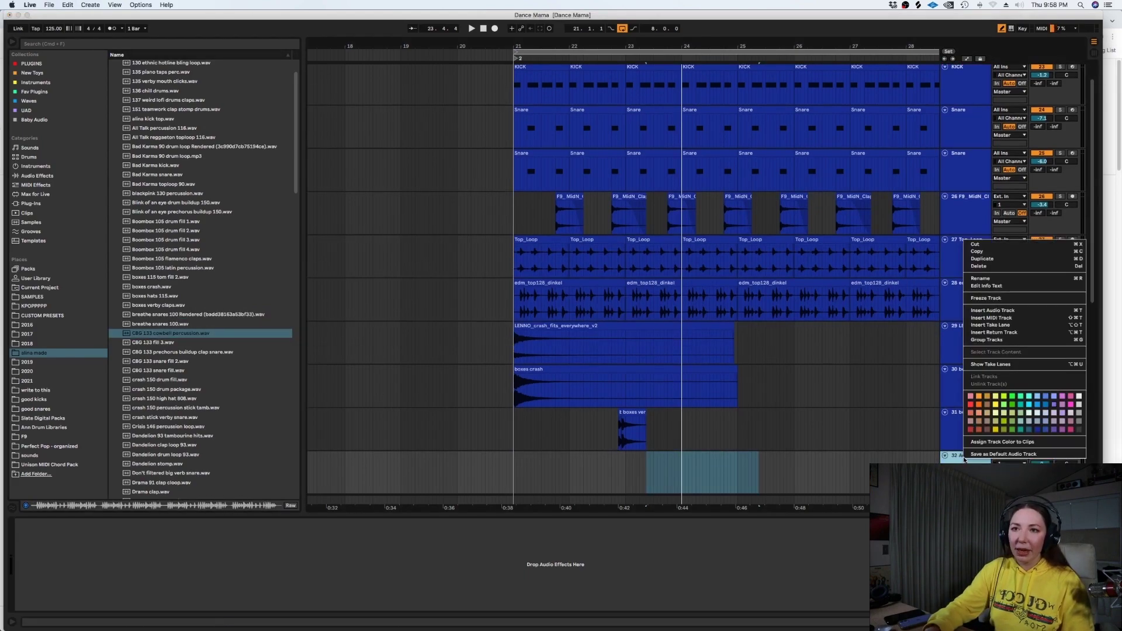
left_click(1034, 430)
key("super+v")
Try CBG 133 cowbell percussion.wav at bar 21 on the new audio track, play it and remove the clip
left_click_drag(175, 333, 514, 360)
key("space")
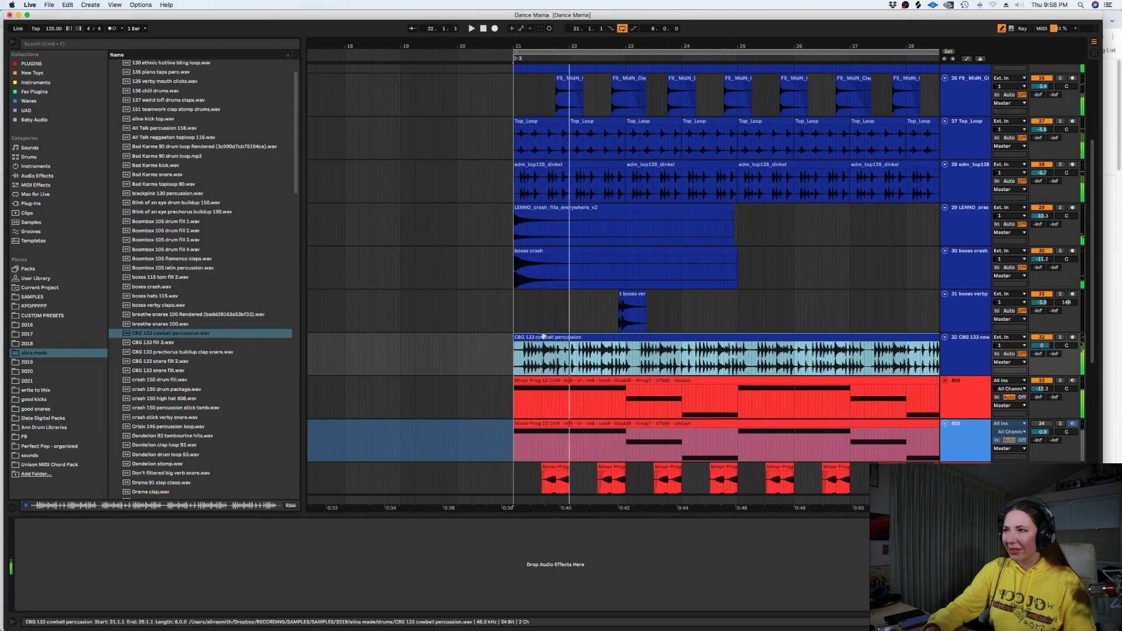
key("Delete")
Place CBG 133 prechorus buildup clap snare.wav at bar 21 on the empty audio track and trim it to a short loop
left_click(189, 353)
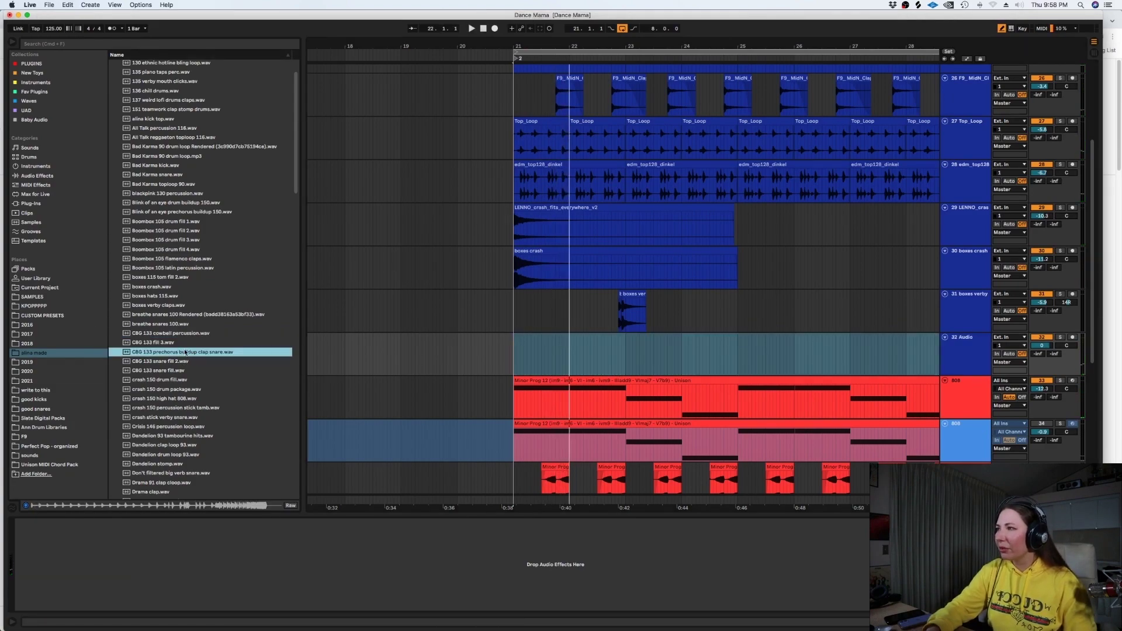
left_click_drag(179, 353, 513, 358)
left_click(513, 358)
key("plus")
key("plus")
key("plus")
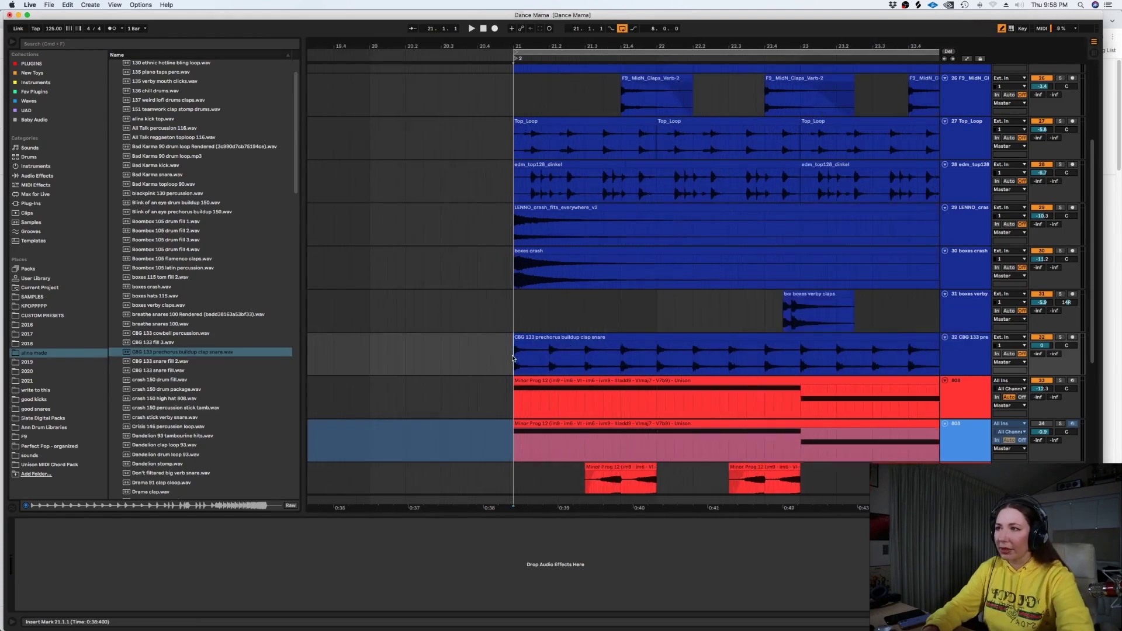
left_click(743, 352)
key("super+e")
left_click(749, 336)
key("Delete")
Duplicate the one-bar CBG 133 prechorus buildup clap snare clip until it fills bars 21 to 28
left_click(705, 337)
key("super+d")
key("minus")
key("minus")
key("minus")
key("minus")
key("super+d")
key("super+d")
key("super+d")
key("super+d")
key("super+d")
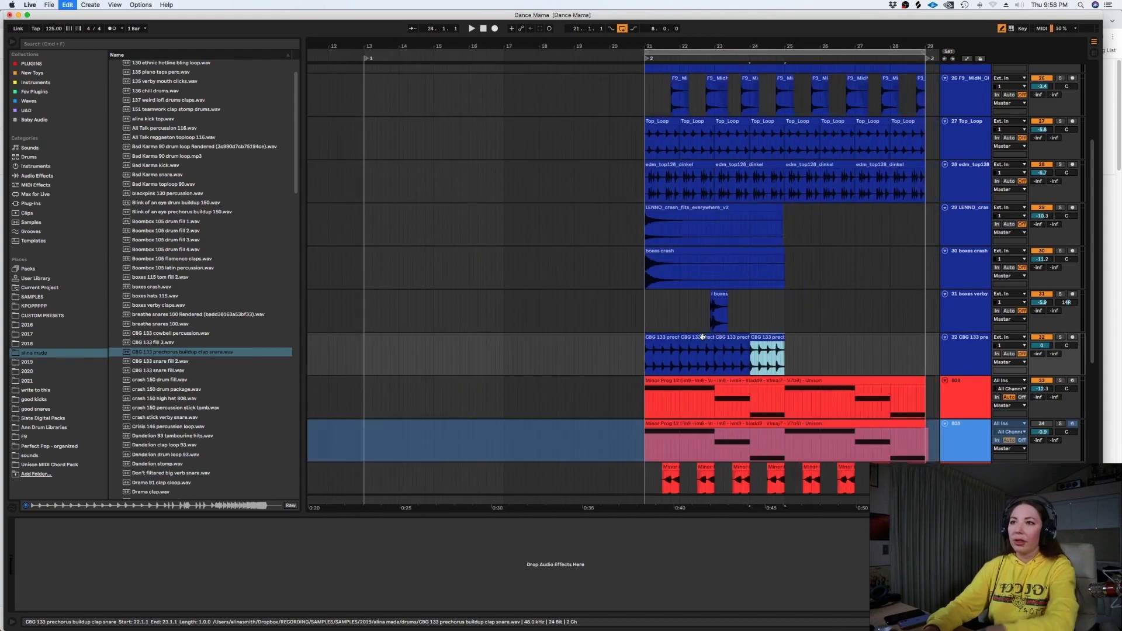
key("super+d")
Play the clap snare loop, lower its track to -8.3 dB and delete all of its clips
left_click(644, 318)
key("space")
left_click_drag(1041, 345, 1041, 362)
key("space")
left_click_drag(940, 356, 591, 356)
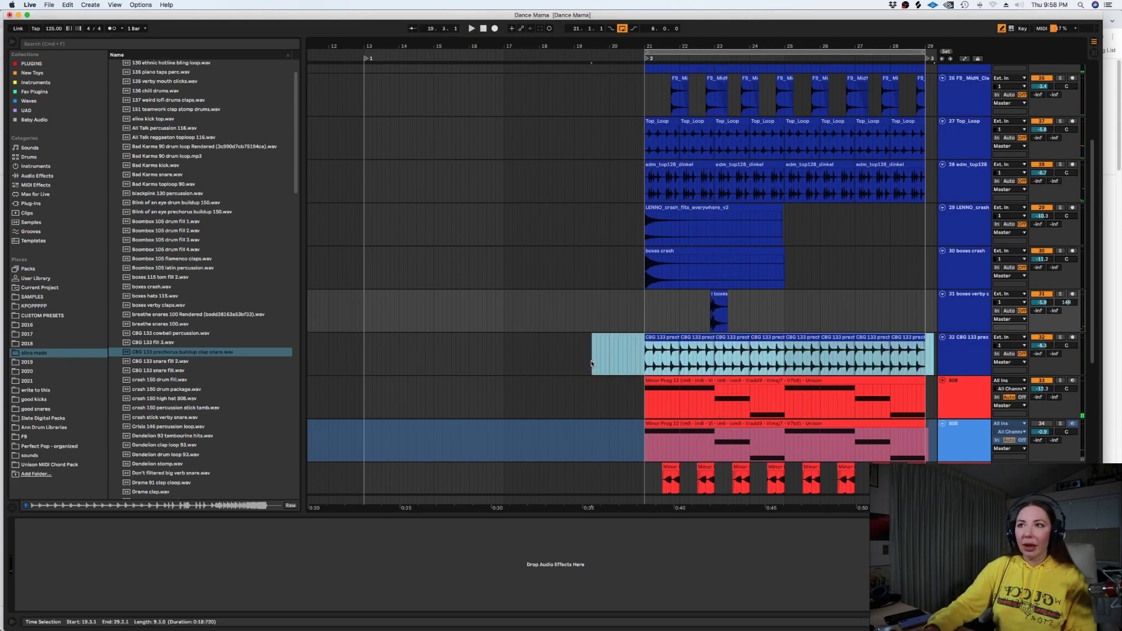
Browse the drum samples, auditioning drum loop 102.wav, GGG 105 fill.wav and Magic Carpet drum fill 112.wav
left_click(128, 353)
scroll(152, 374, "down", 10)
scroll(153, 398, "down", 5)
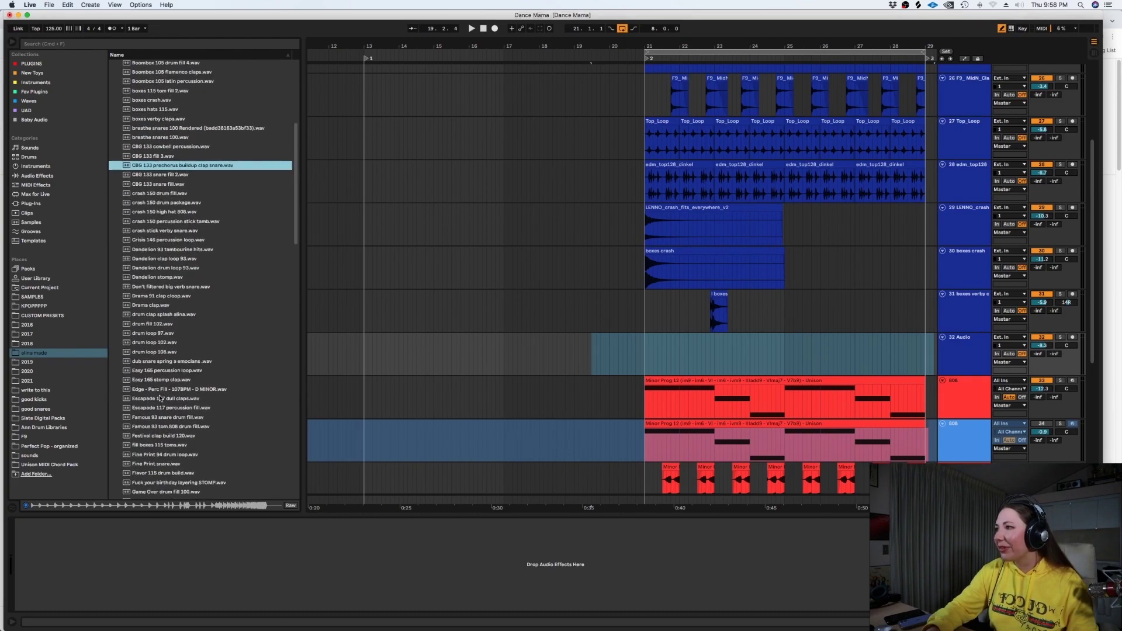
left_click(162, 343)
scroll(206, 453, "down", 7)
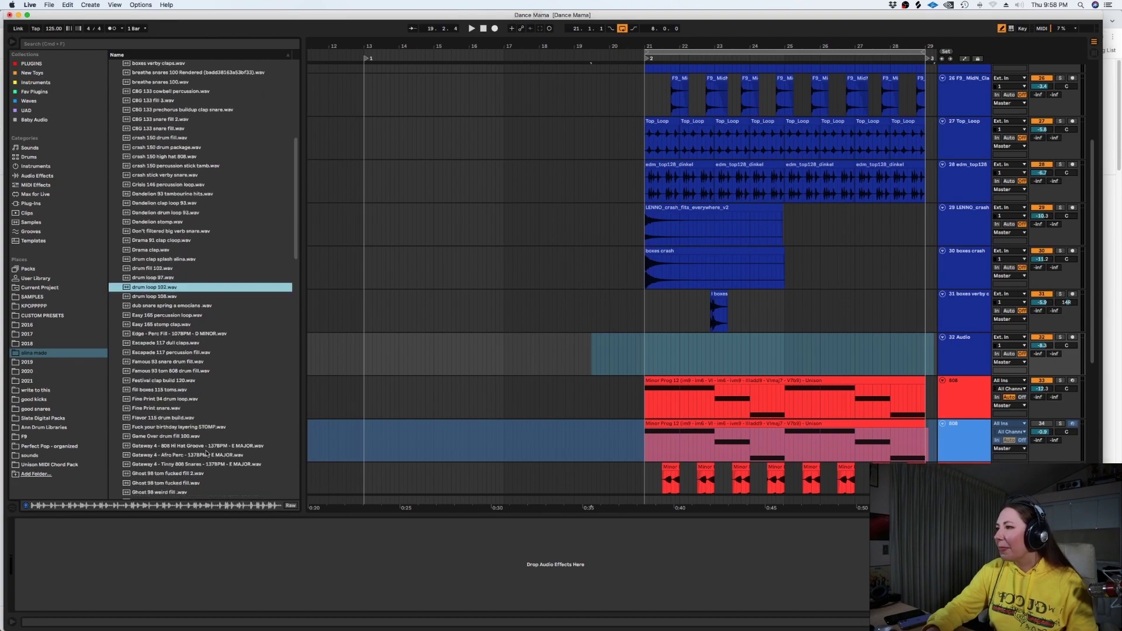
scroll(208, 449, "down", 5)
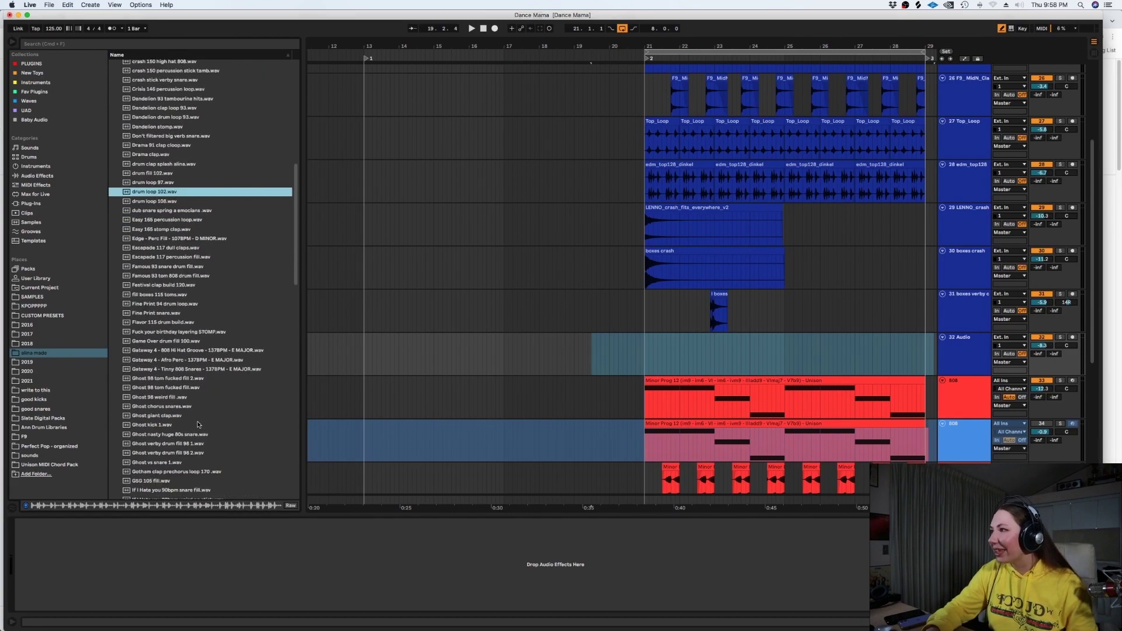
scroll(197, 425, "down", 3)
left_click(174, 445)
scroll(181, 441, "down", 12)
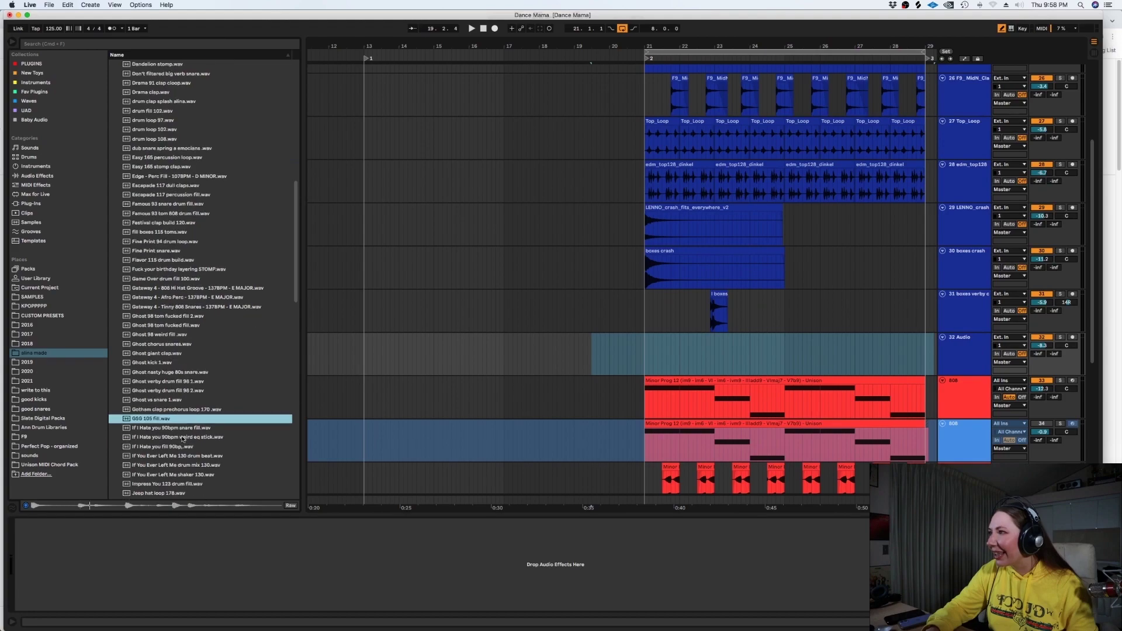
scroll(187, 351, "down", 4)
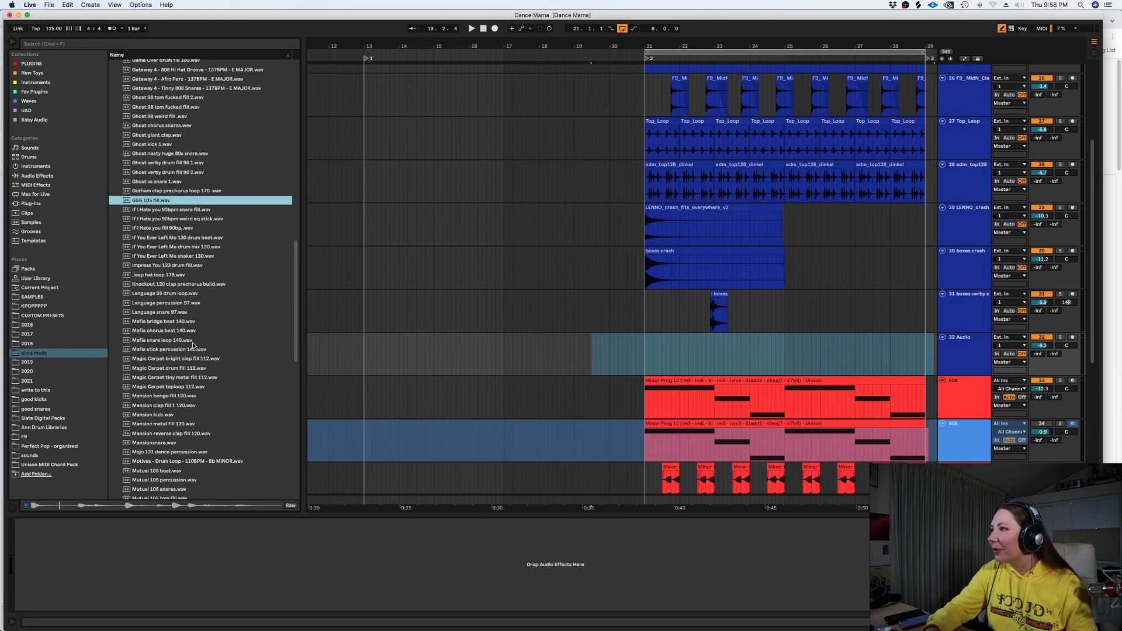
left_click(206, 368)
scroll(210, 378, "down", 1)
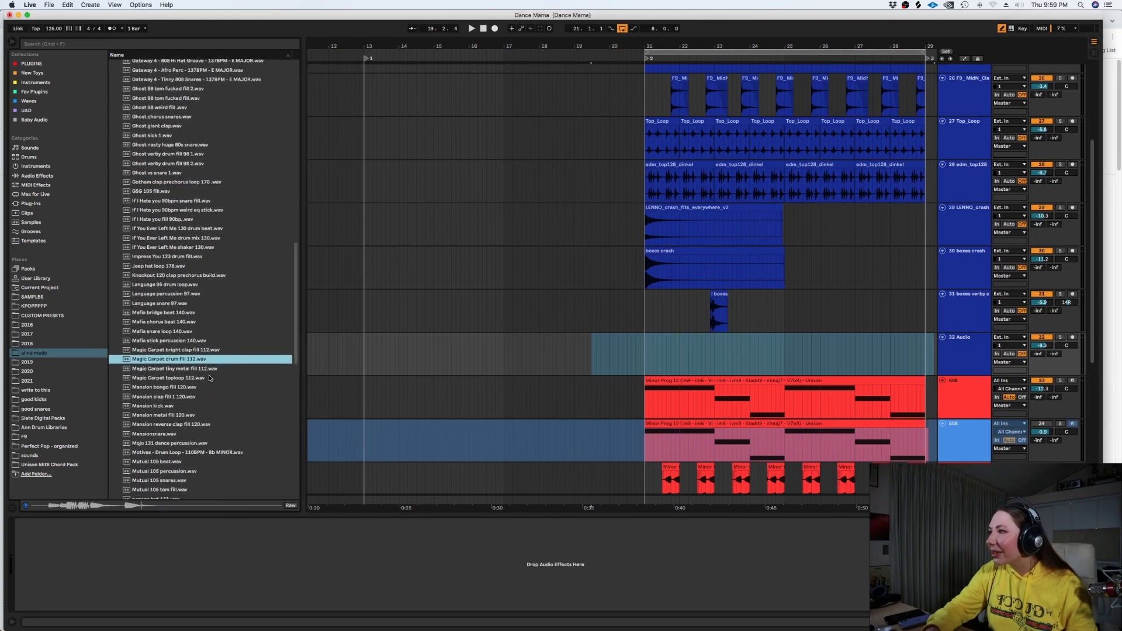
Audition Magic Carpet tiny metal fill 112.wav, place it at bar 21 on the empty audio track and play it in the beat
left_click(181, 368)
left_click_drag(183, 371, 645, 352)
key("space")
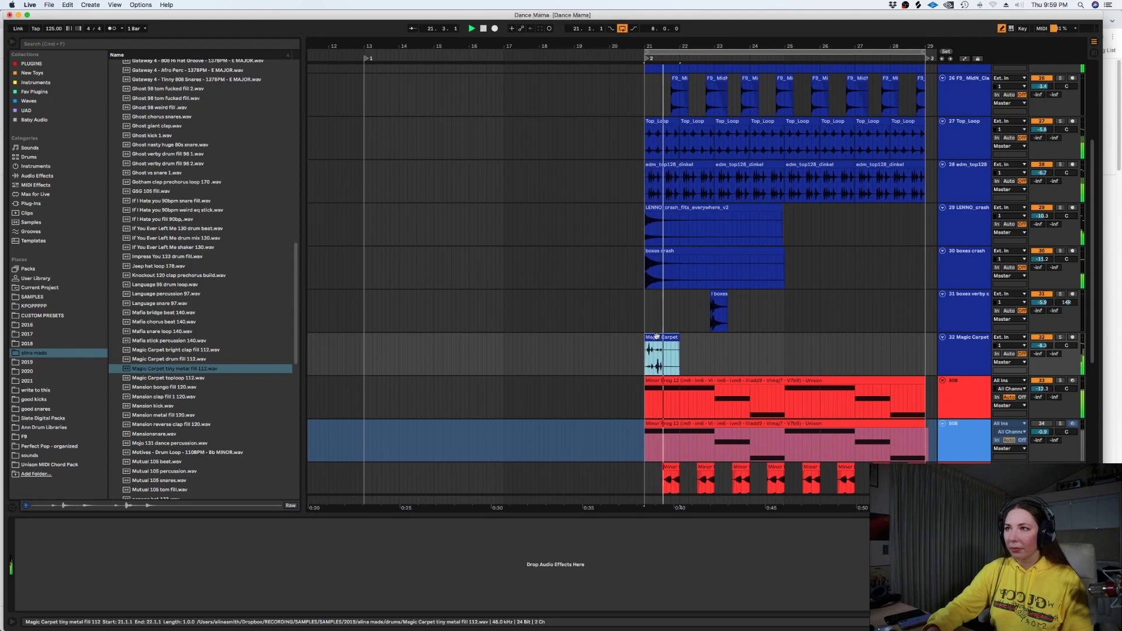
key("plus")
key("plus")
key("space")
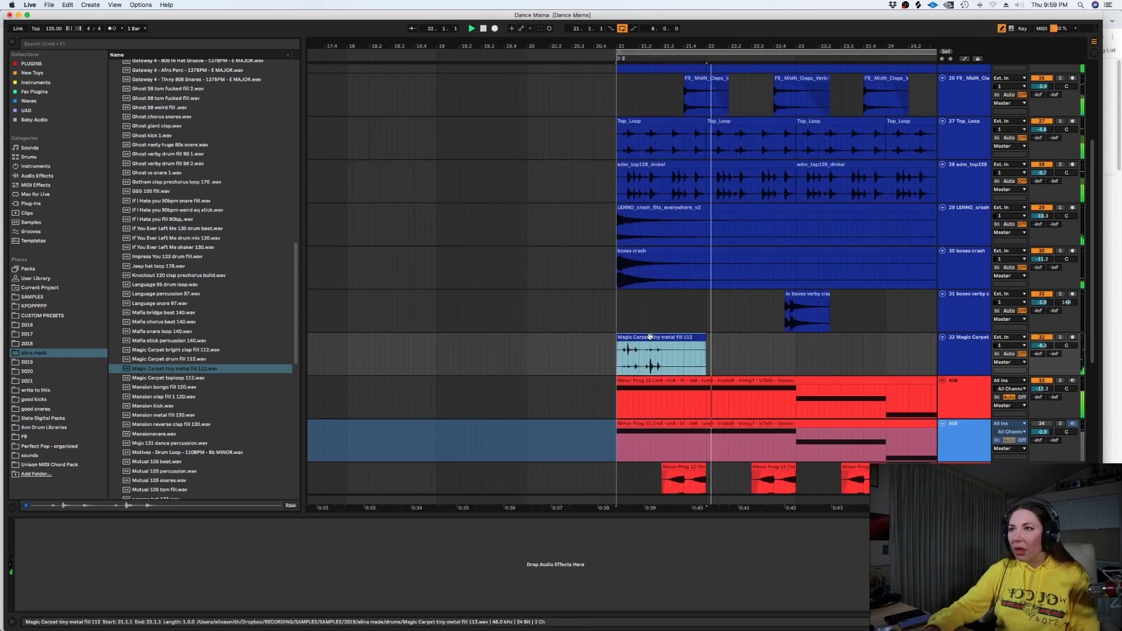
Duplicate the one-bar Magic Carpet tiny metal fill through bar 28 and pan its track to the left
key("super+d")
key("super+d")
key("super+d")
key("super+d")
key("minus")
key("minus")
key("super+d")
key("super+d")
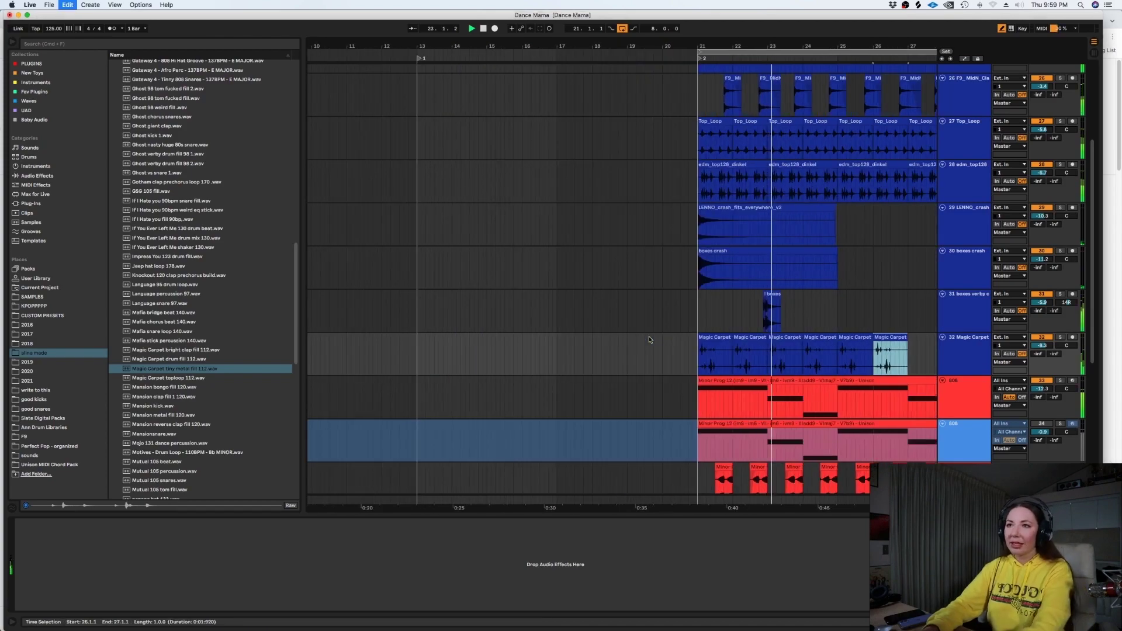
key("super+d")
left_click_drag(1066, 345, 1066, 353)
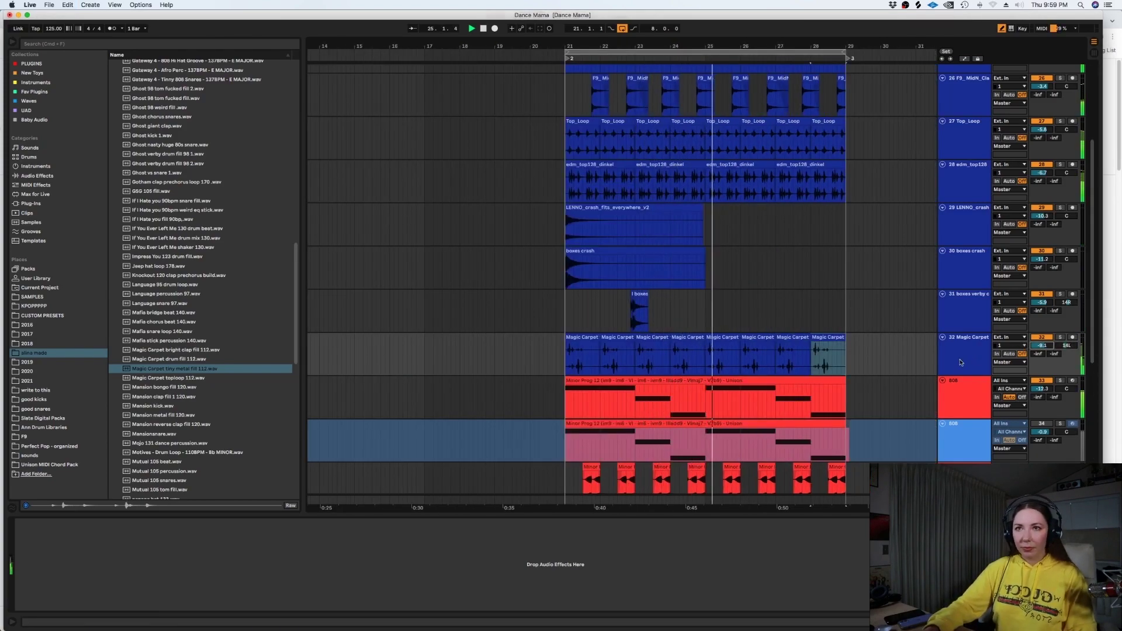
Audition Magic Carpet toploop 112.wav and insert an audio track coloured blue below the Magic Carpet track
left_click(165, 379)
scroll(813, 351, "down", 1)
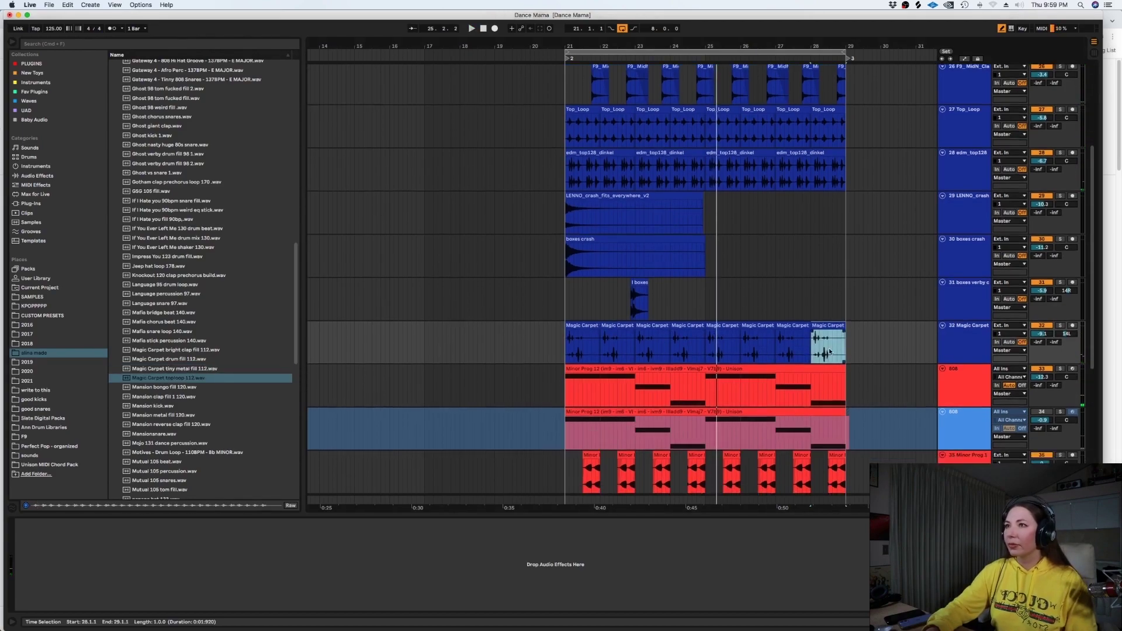
key("super+t")
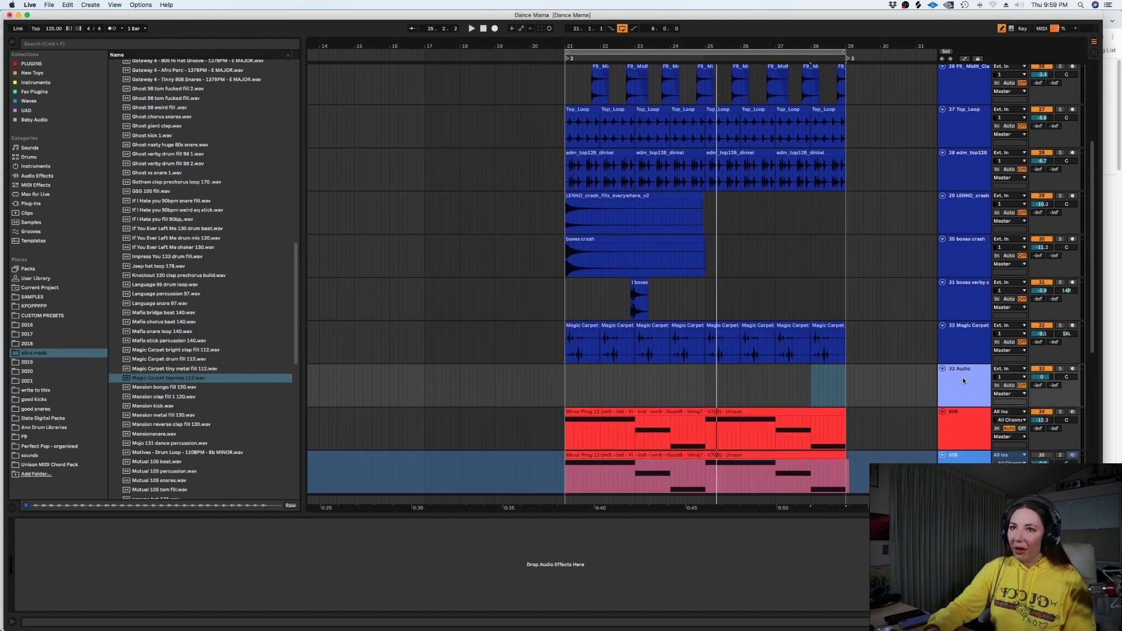
right_click(962, 377)
left_click(1038, 541)
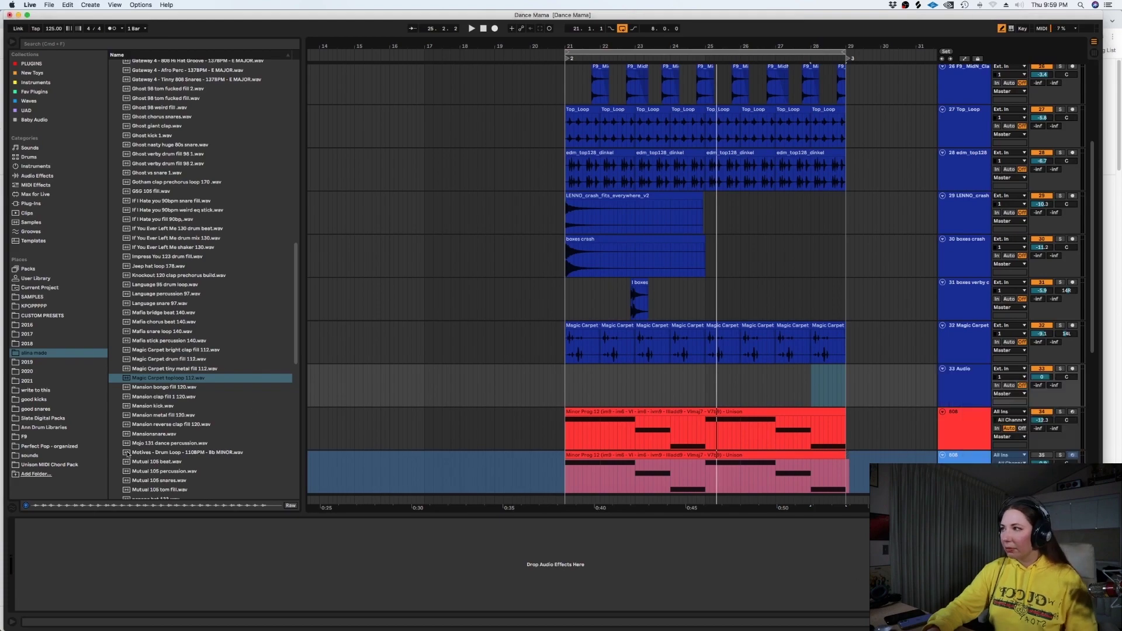
Audition drum samples from Mansion clap fill 1 120.wav through the Obsessed loops to OK 131 alina clap loop.mp3
left_click(151, 397)
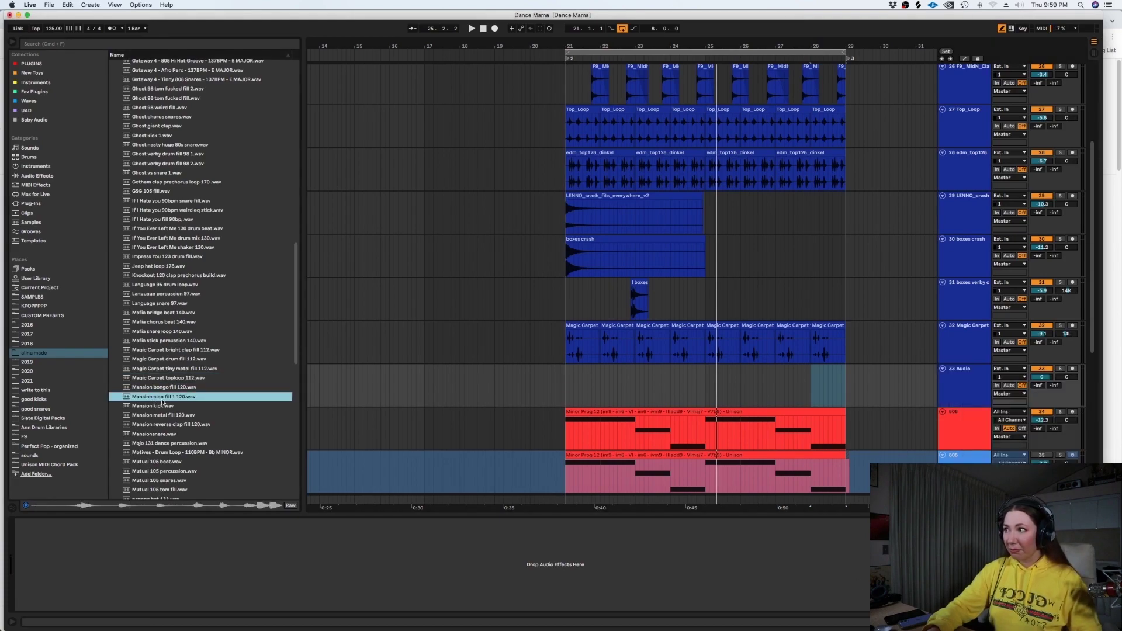
scroll(164, 415, "down", 1)
scroll(164, 451, "down", 10)
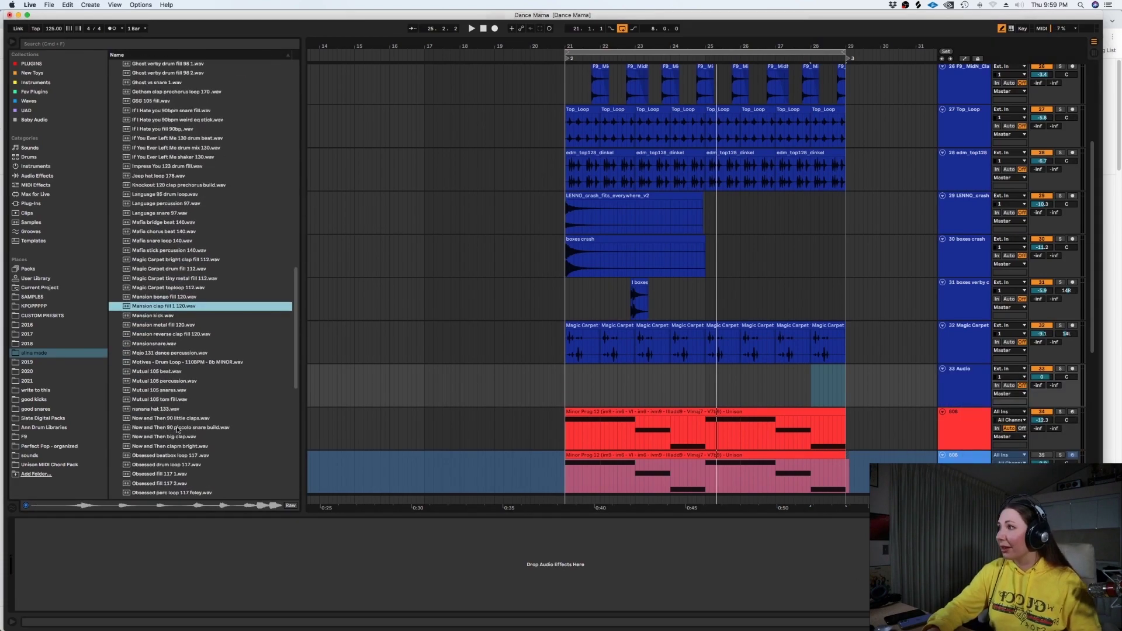
left_click(173, 392)
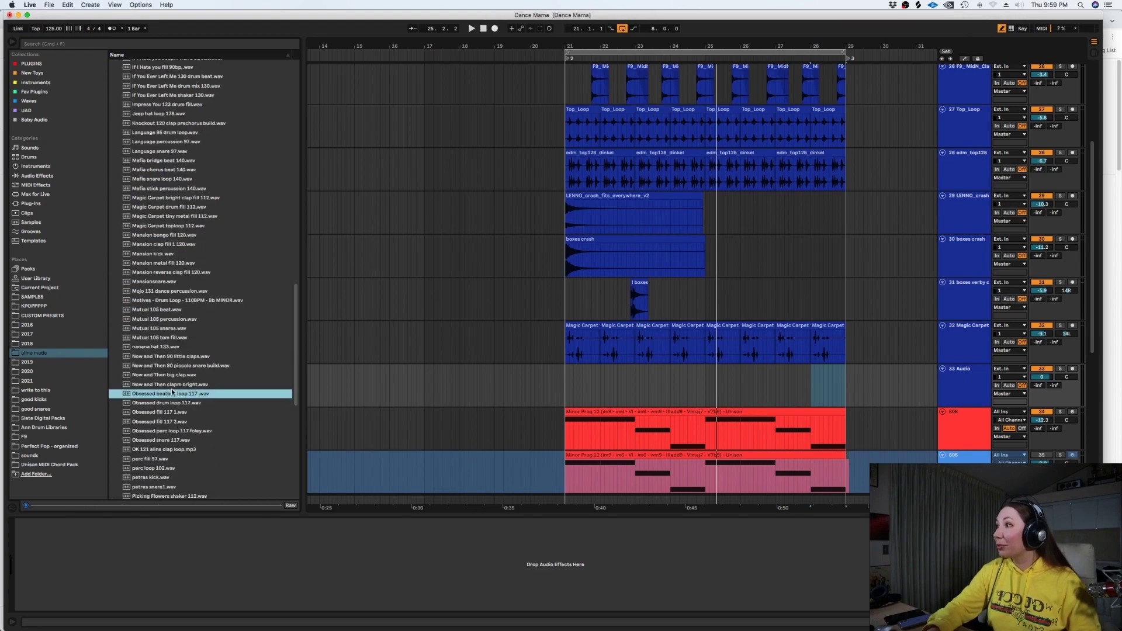
left_click(172, 430)
left_click(178, 449)
scroll(175, 432, "down", 8)
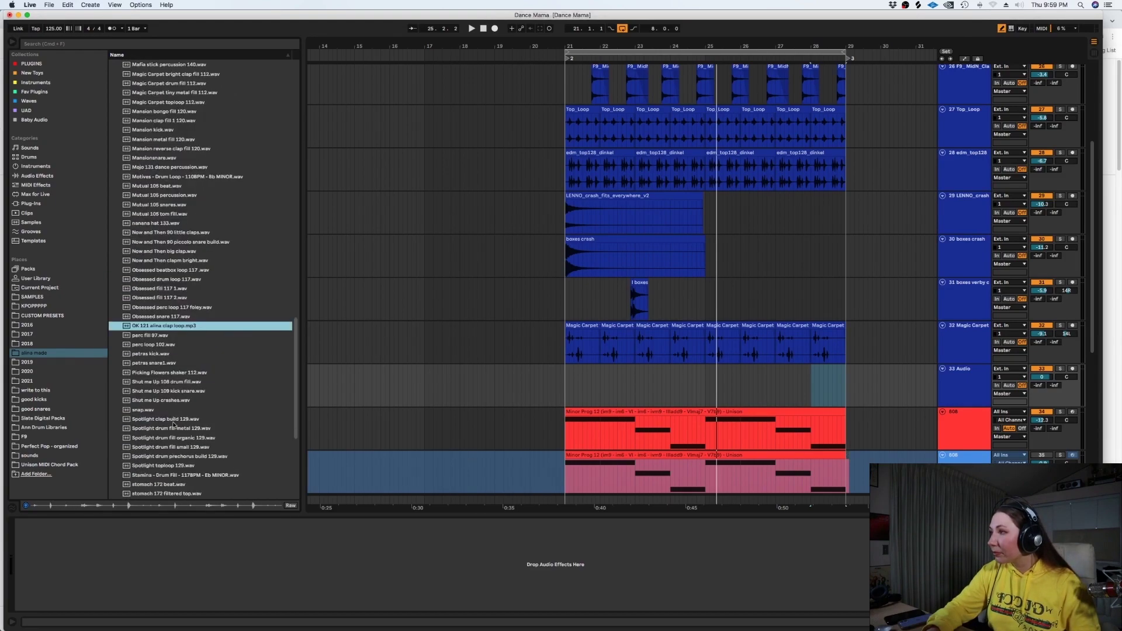
Audition Shut me Up 108 drum fill.wav and the Spotlight 129 prechorus build, organic fill and metal fill samples
left_click(182, 388)
scroll(183, 387, "down", 4)
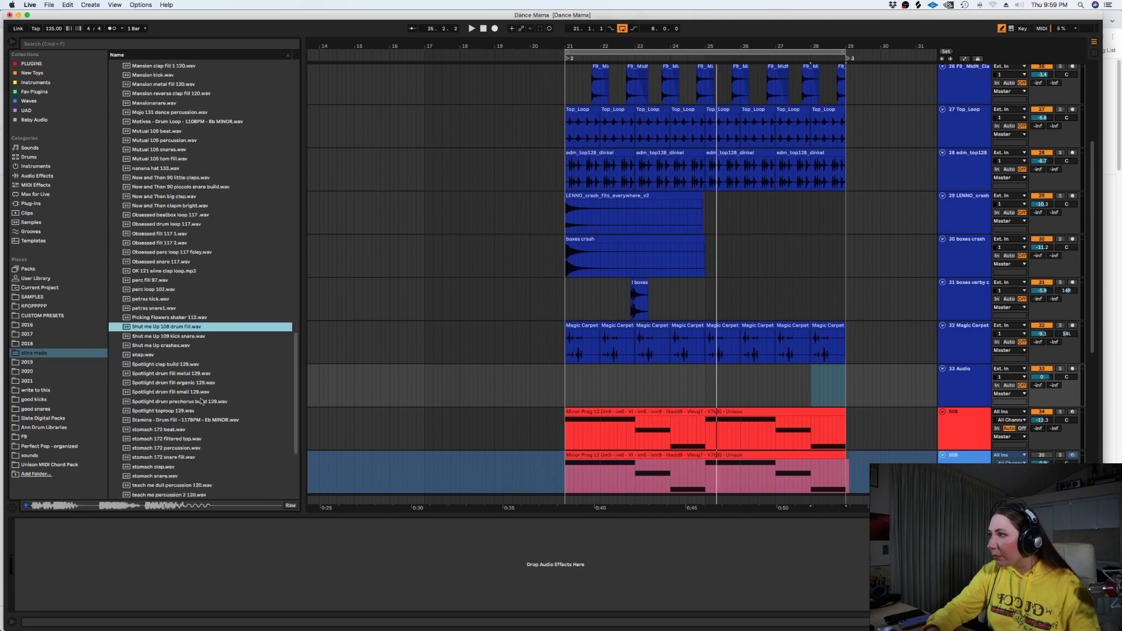
left_click(199, 401)
left_click(176, 382)
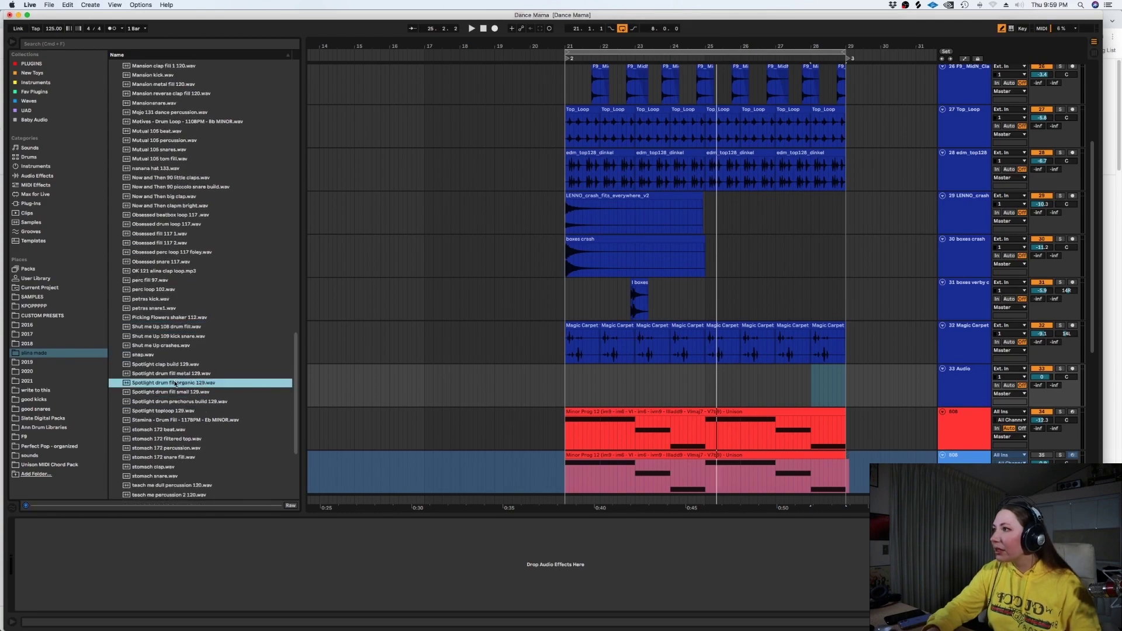
left_click(174, 374)
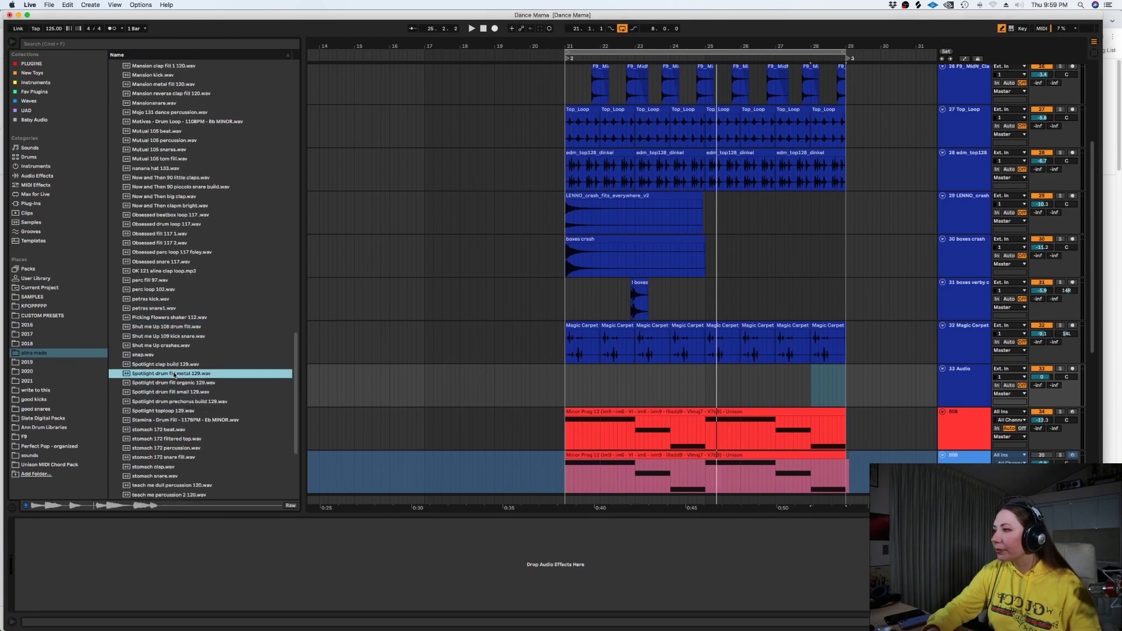
Try Spotlight drum fill metal 129.wav on the empty blue audio track, shifting it to start at 28.3.1 while the beat plays
left_click_drag(172, 374, 823, 387)
left_click(808, 388)
key("plus")
key("plus")
key("plus")
key("space")
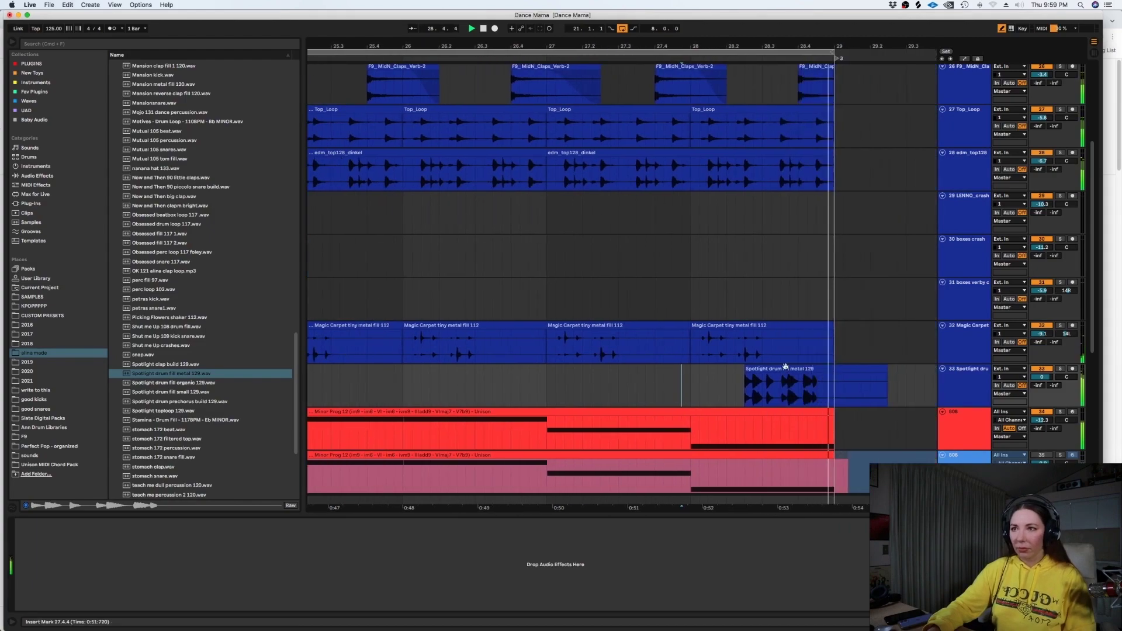
left_click_drag(772, 368, 792, 381)
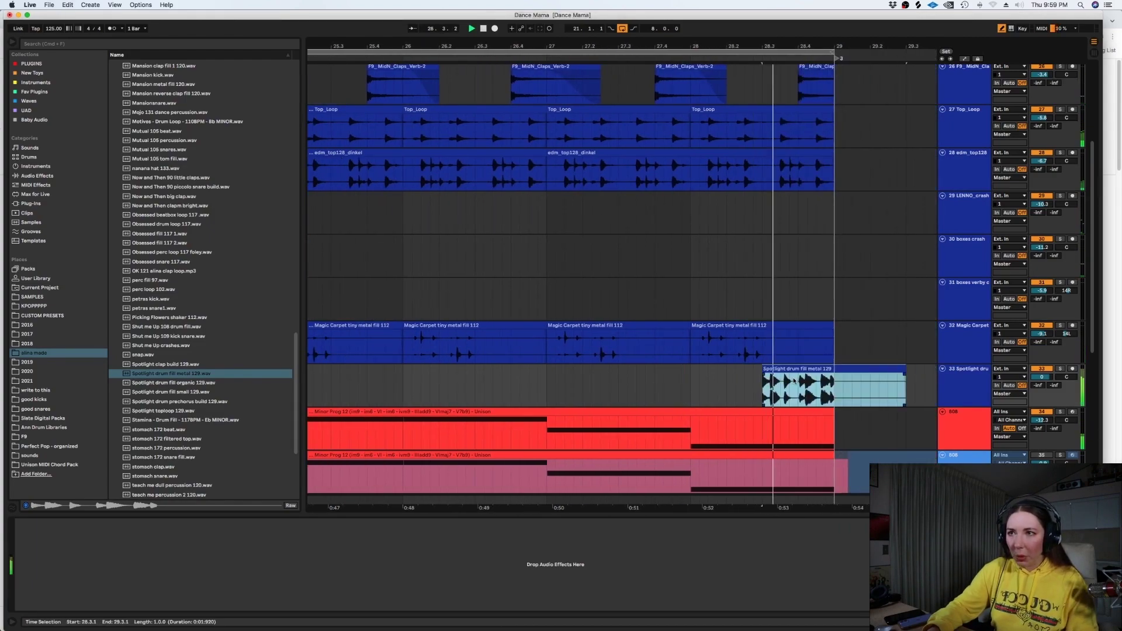
left_click(638, 380)
key("space")
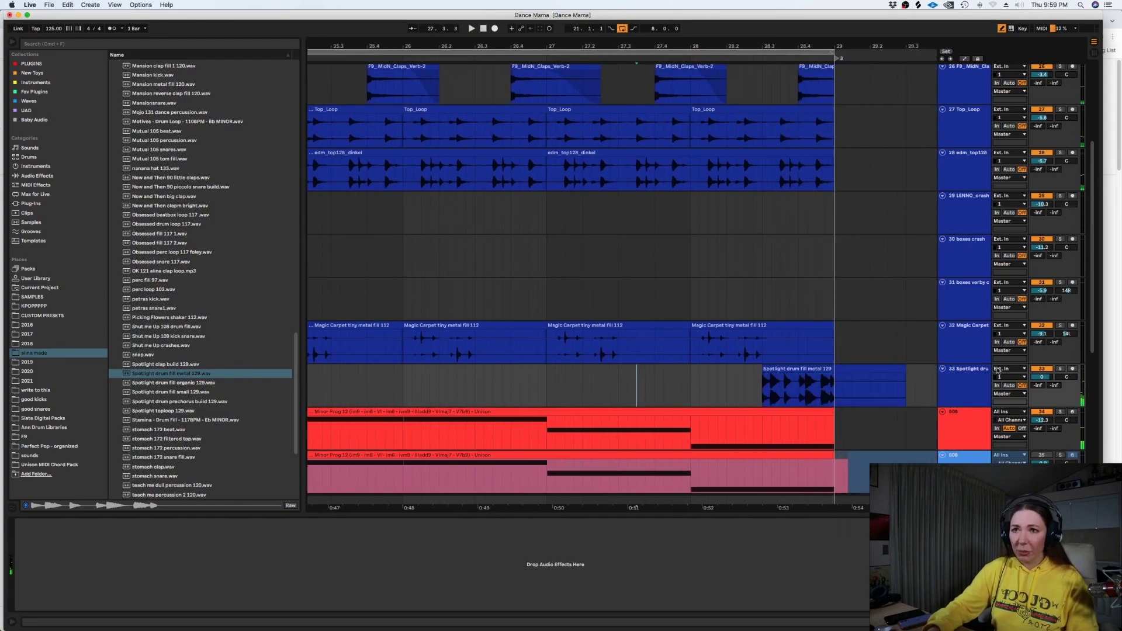
Play the Spotlight metal fill soloed and with the full beat, and delete the clip from its track
left_click(1061, 368)
key("space")
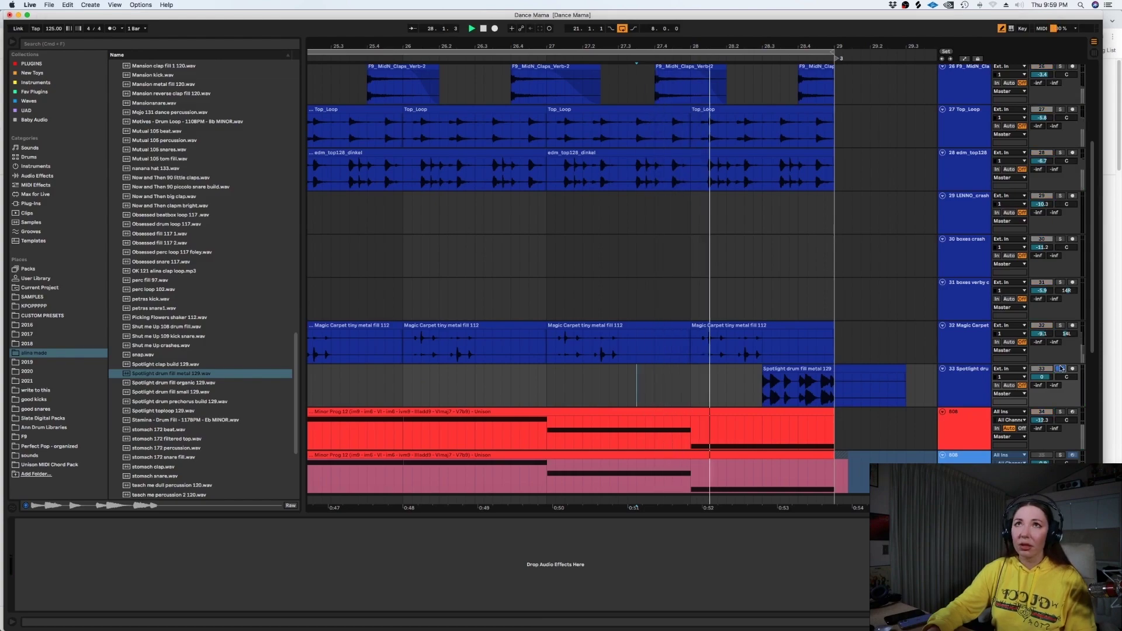
left_click(1060, 368)
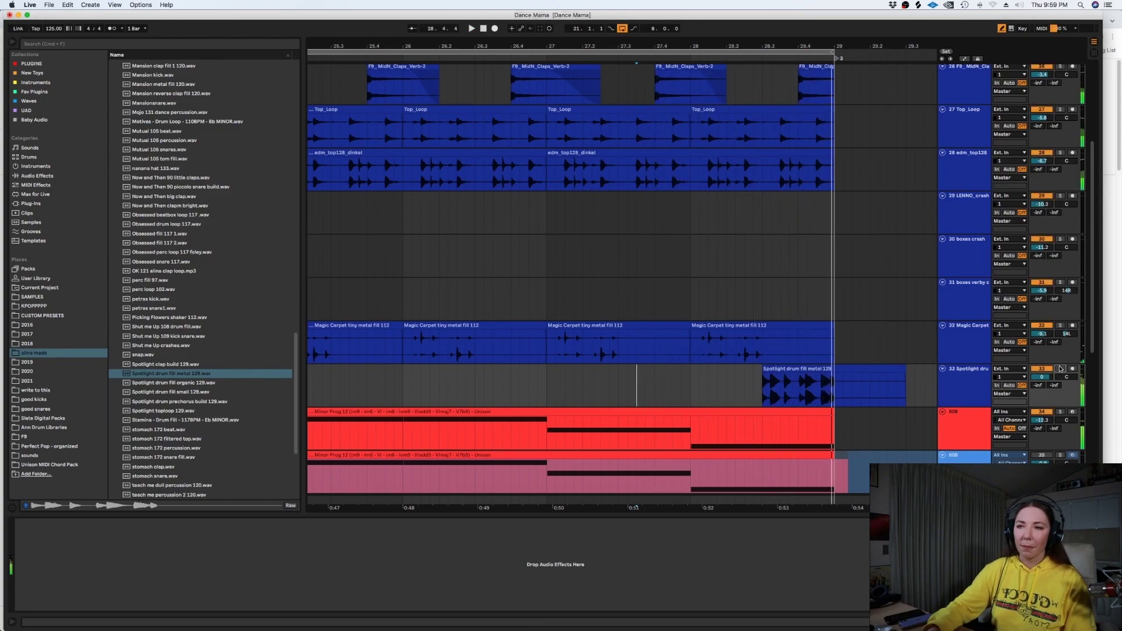
key("space")
left_click(799, 372)
key("Delete")
left_click(772, 379)
Insert a MIDI track below the first piano track and colour it purple like the piano tracks
key("minus")
key("minus")
key("minus")
key("minus")
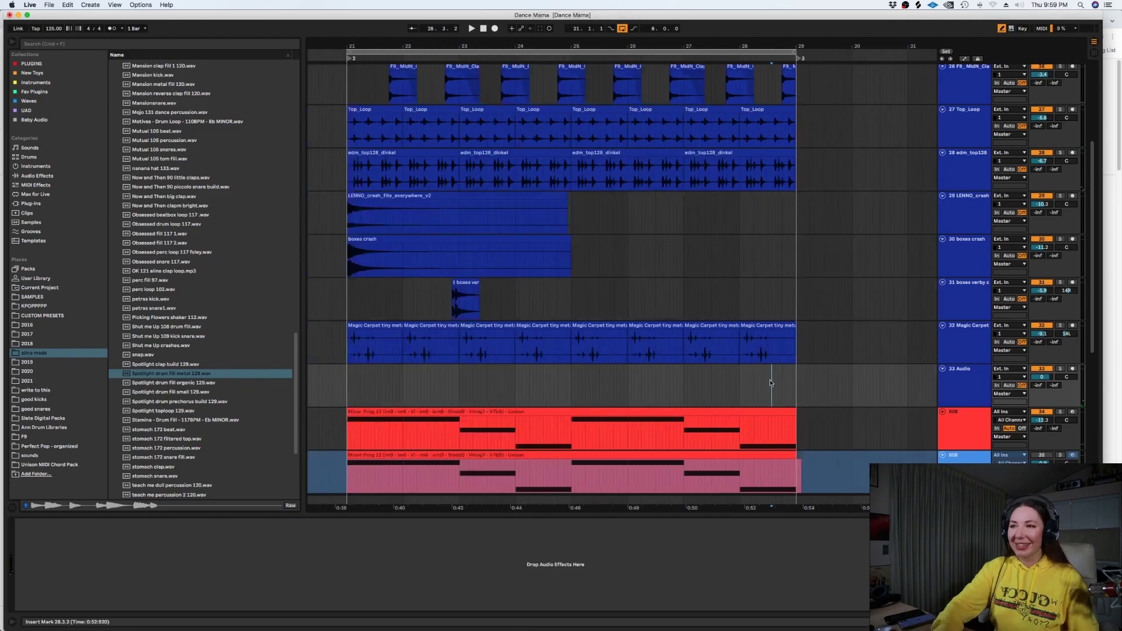
scroll(751, 392, "down", 5)
left_click(961, 350)
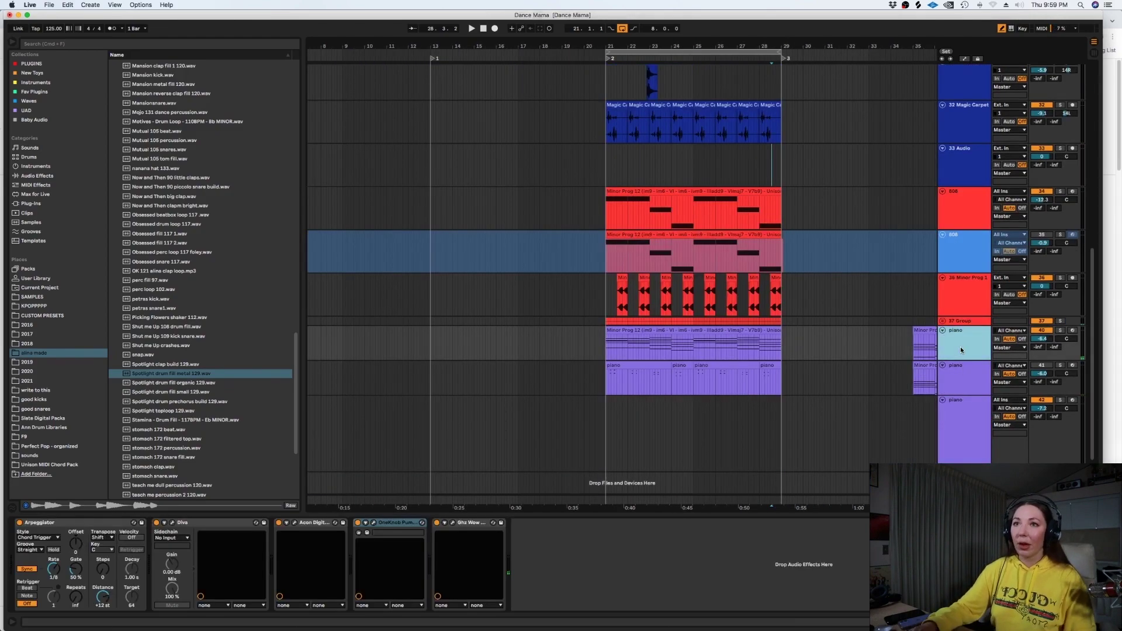
key("super+shift+t")
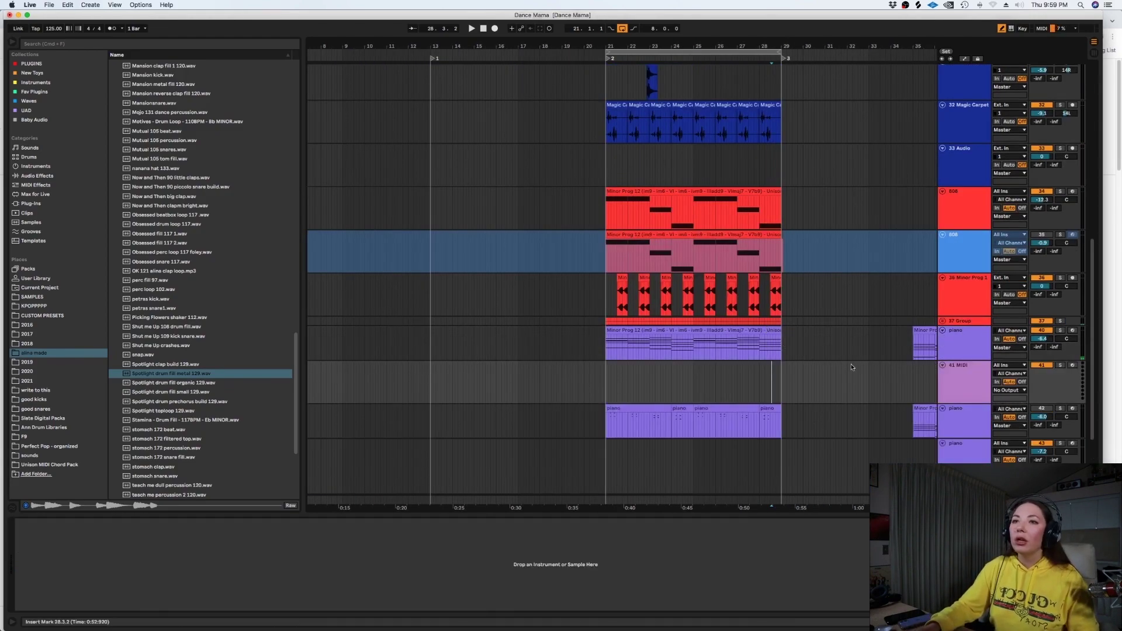
right_click(952, 381)
left_click(1046, 520)
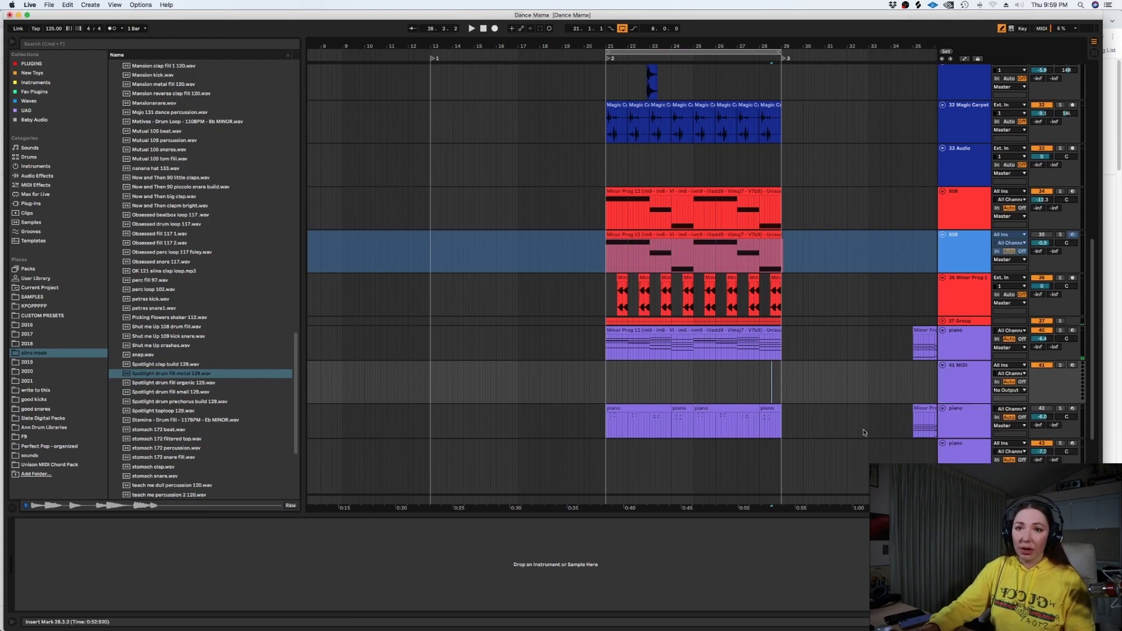
Copy the piano's Minor Prog chord clip at bar 21 onto the new MIDI track and load Serum on that track
left_click(638, 329)
left_click_drag(623, 330, 627, 367)
left_click(97, 44)
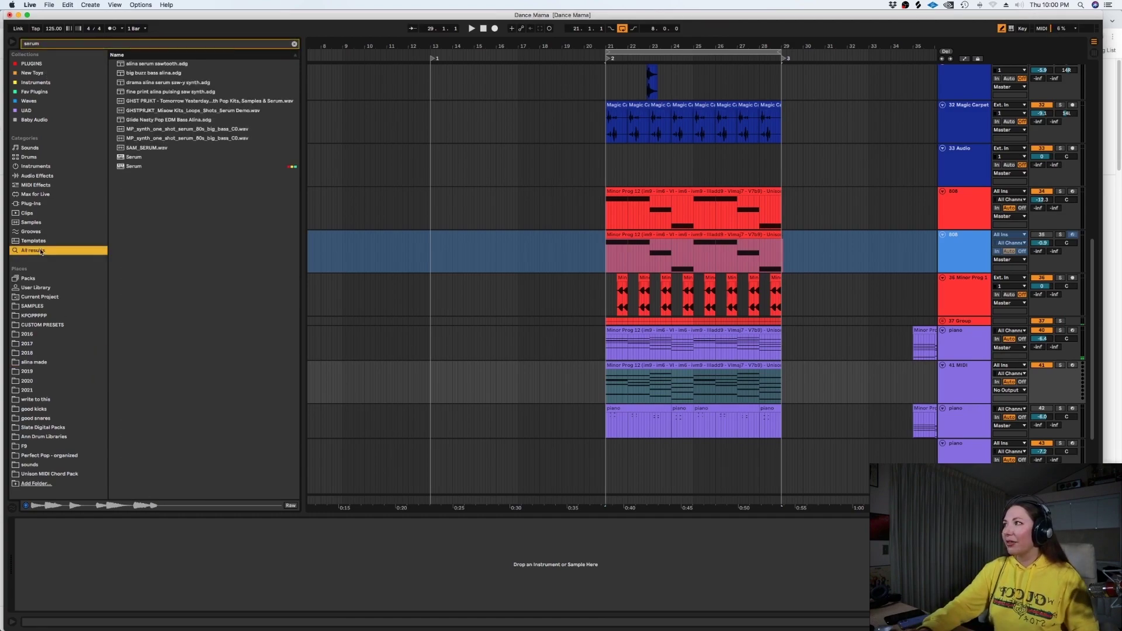
left_click_drag(134, 166, 704, 387)
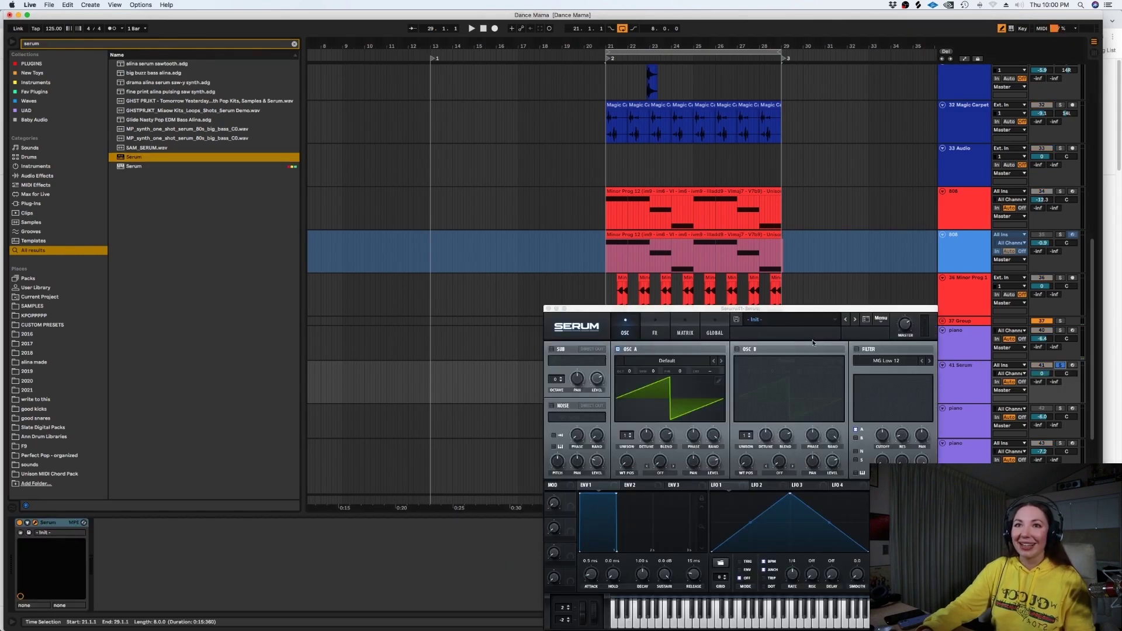
Search Serum's presets for saw, sort them by rating, load SY Hypersaw Layered [SD] and play it
left_click(866, 320)
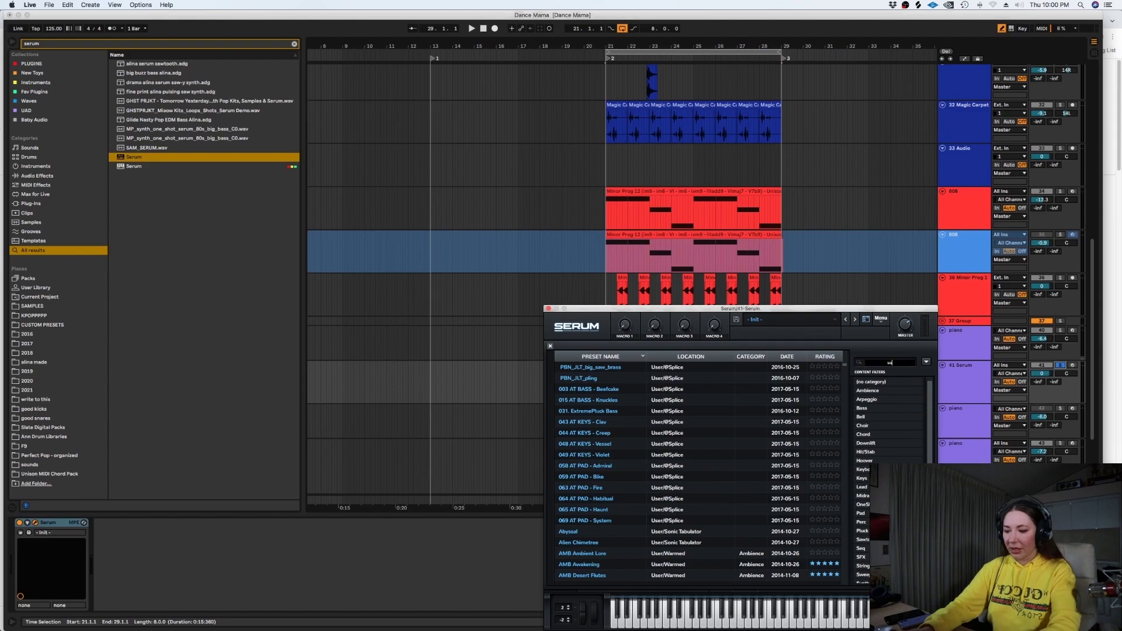
type("saw")
left_click(785, 357)
left_click(785, 357)
left_click(818, 358)
left_click(817, 358)
left_click(645, 368)
key("space")
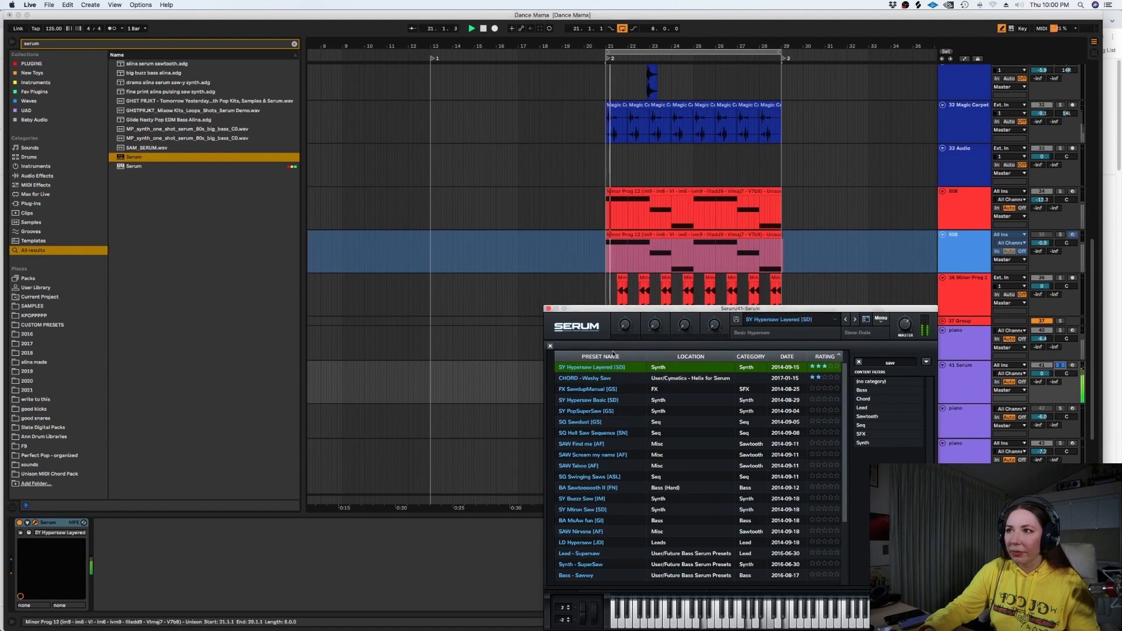
Copy the OneKnob Pumper effect from the upper 808 track onto the Serum track and play it
left_click(548, 309)
left_click(982, 212)
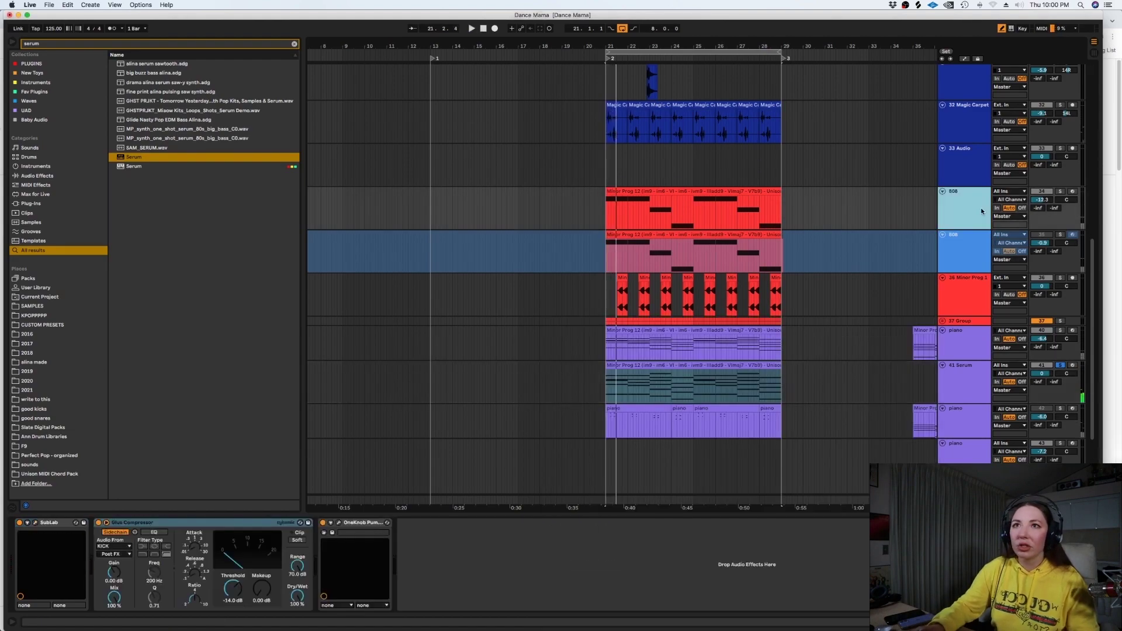
left_click(362, 523)
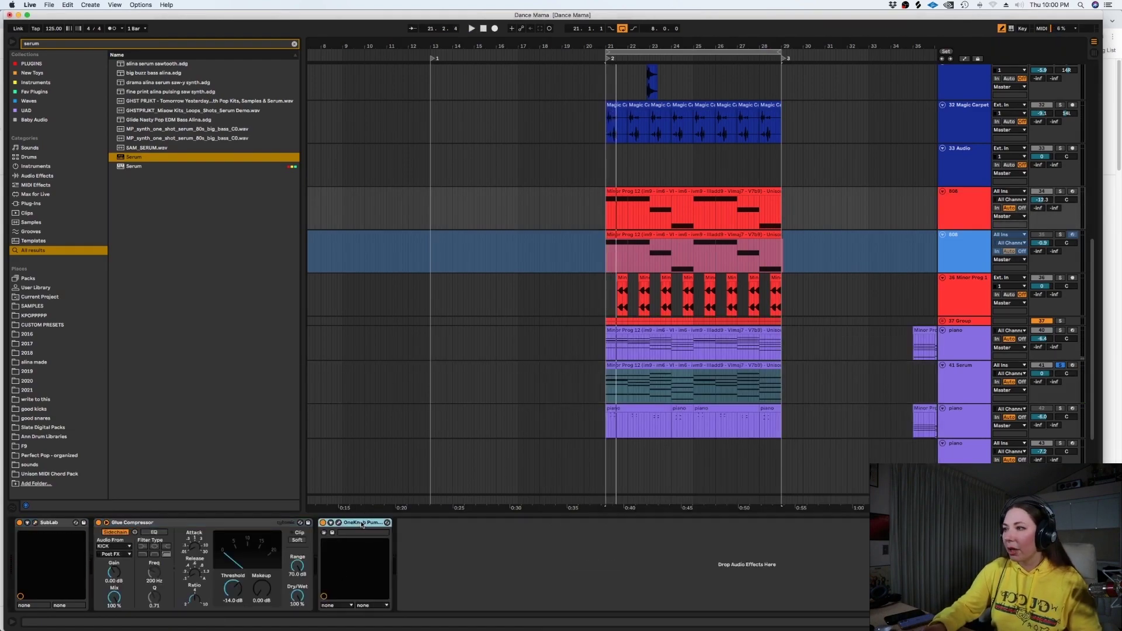
left_click(674, 385)
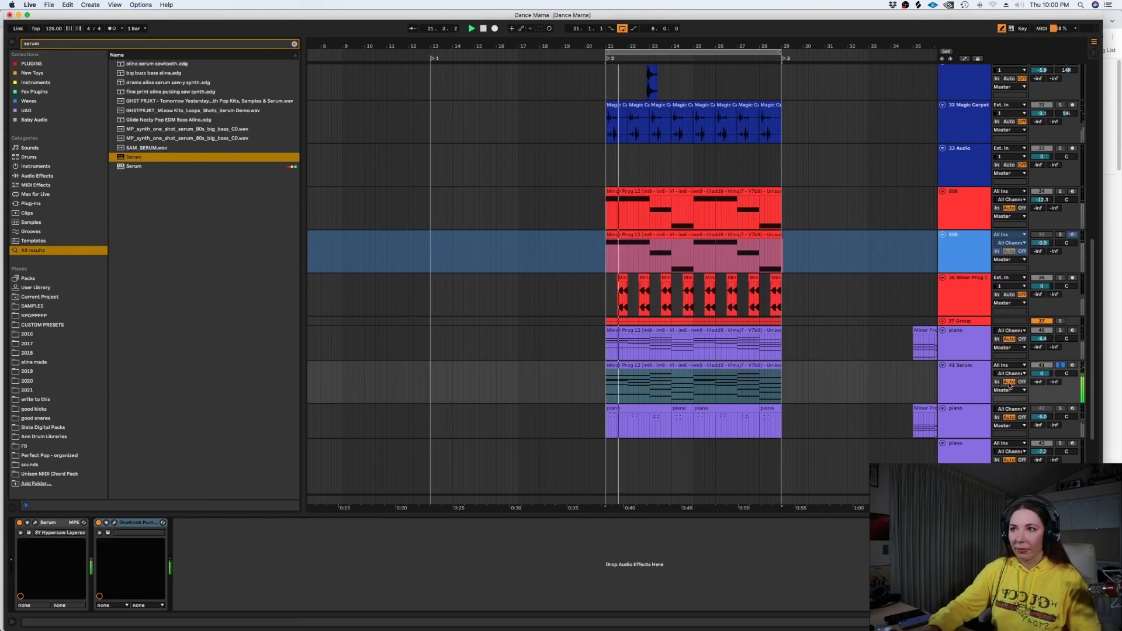
Unsolo the Serum track and lower its volume to -11.1 dB against the full beat
left_click(1060, 365)
left_click_drag(1041, 373, 1041, 403)
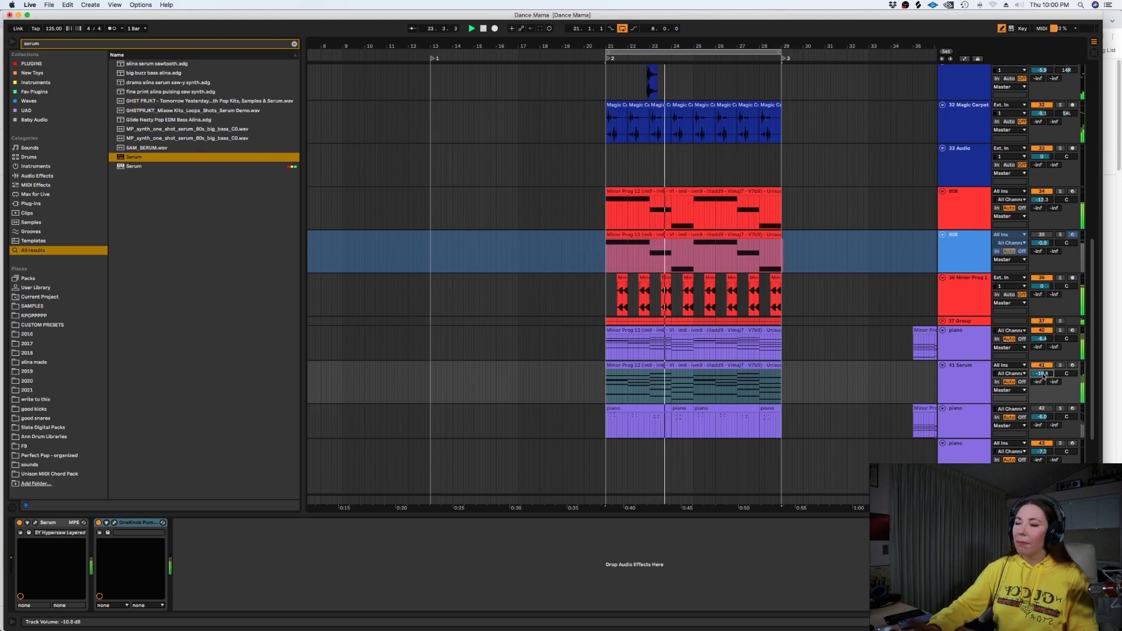
left_click_drag(1041, 373, 1041, 375)
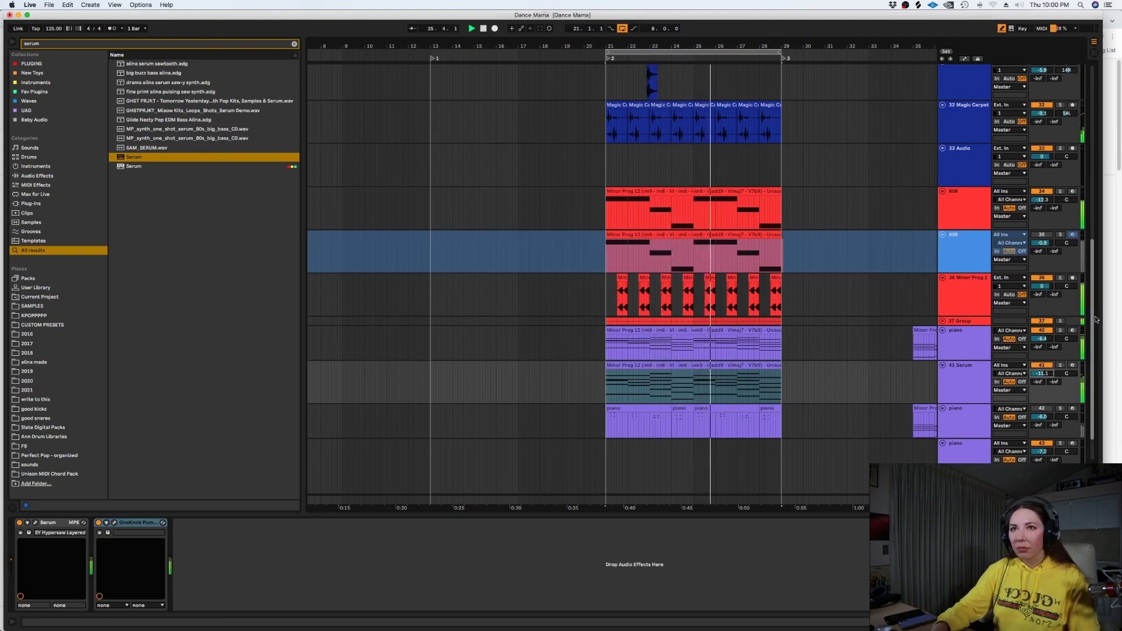
Add PanCake2 to the red Minor Prog audio track and set its beat-synced LFO rate to 1/2
left_click(294, 44)
type("panca")
left_click_drag(136, 74, 613, 296)
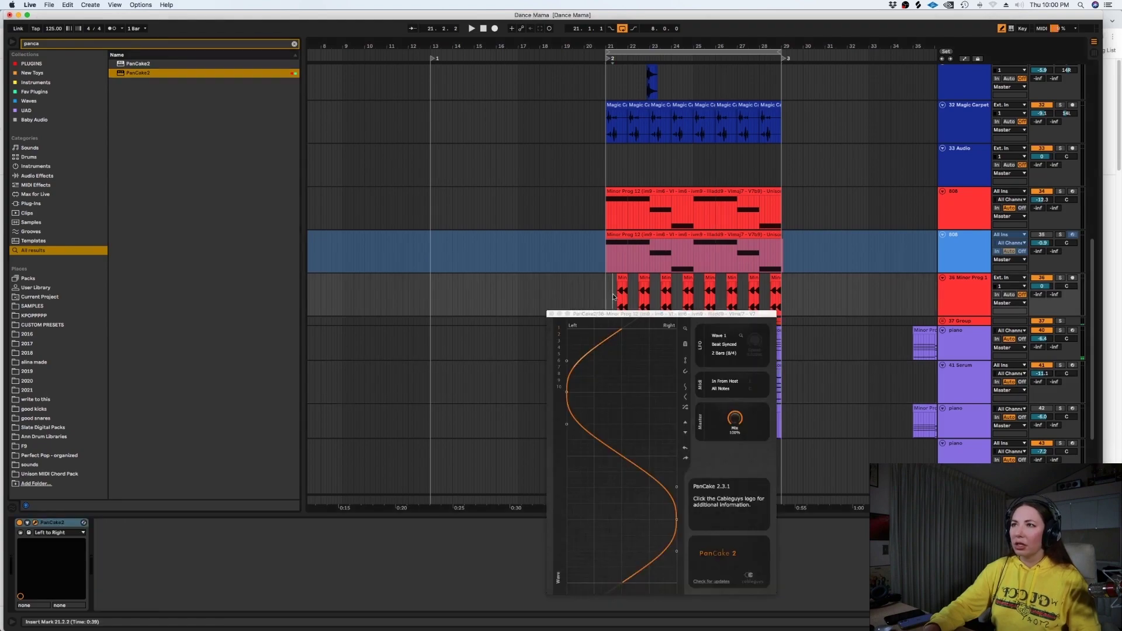
left_click(724, 353)
left_click(730, 426)
Lower PanCake2's mix while the beat plays and close the plug-in window
key("space")
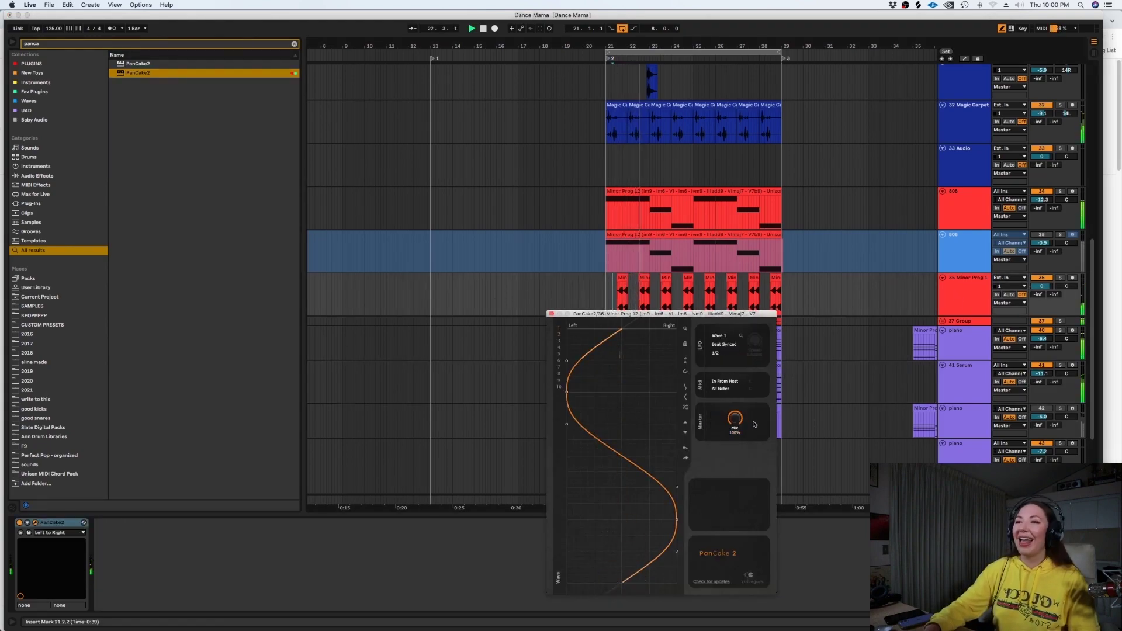
left_click_drag(734, 418, 734, 430)
key("space")
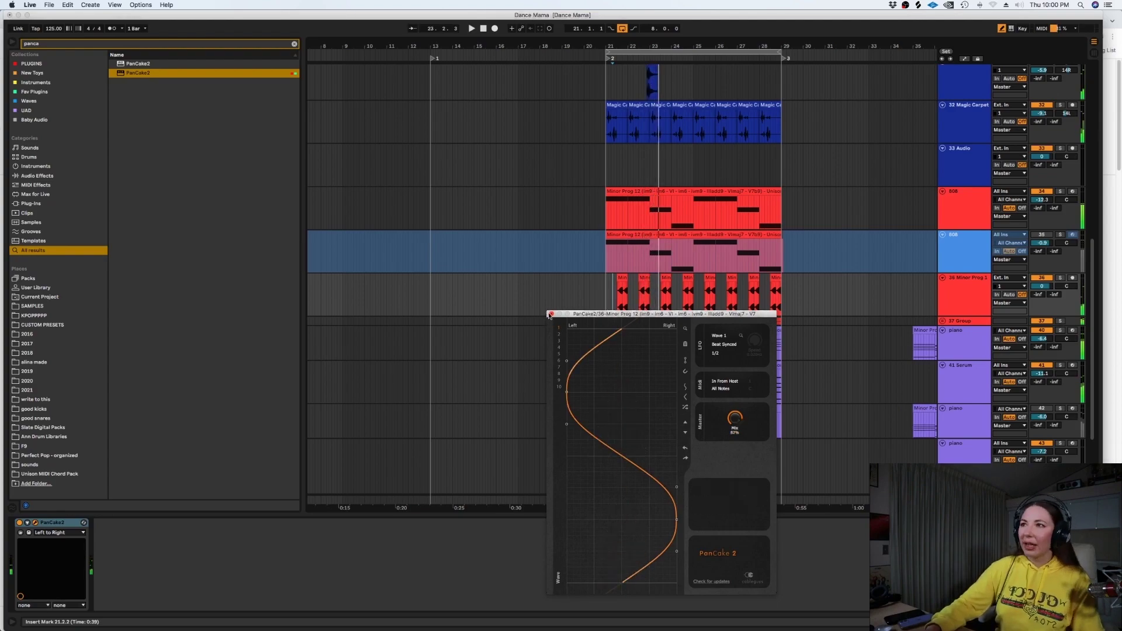
key("super+w")
Check the remaining time on the Google timer in Chrome and return to the Dance Mama project in Ableton Live
left_click(600, 322)
scroll(604, 327, "down", 2)
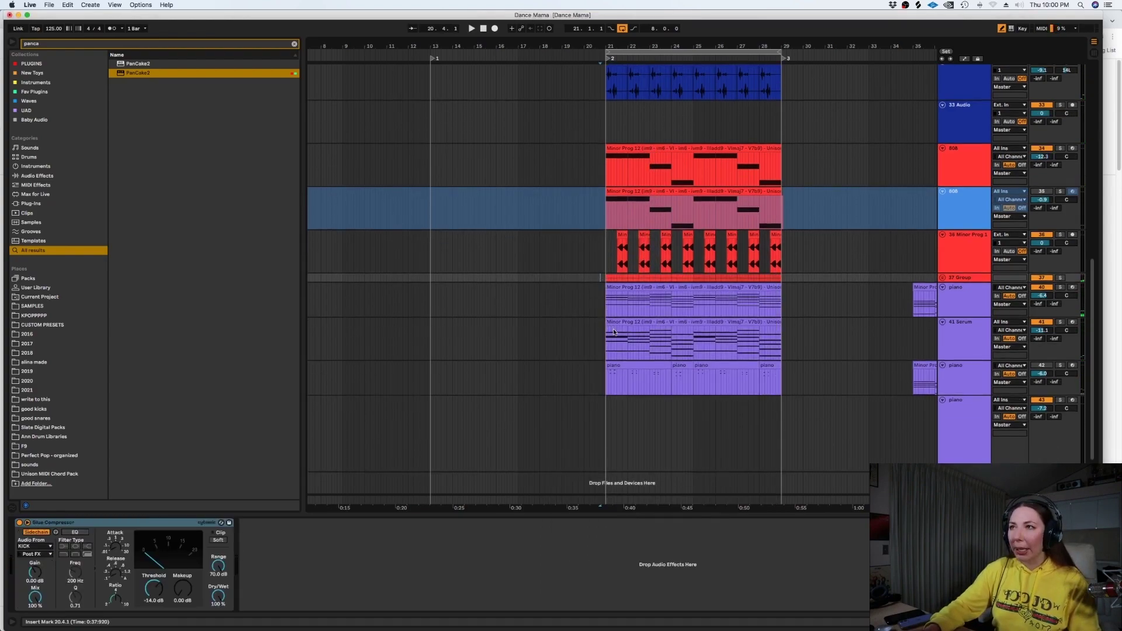
left_click(210, 615)
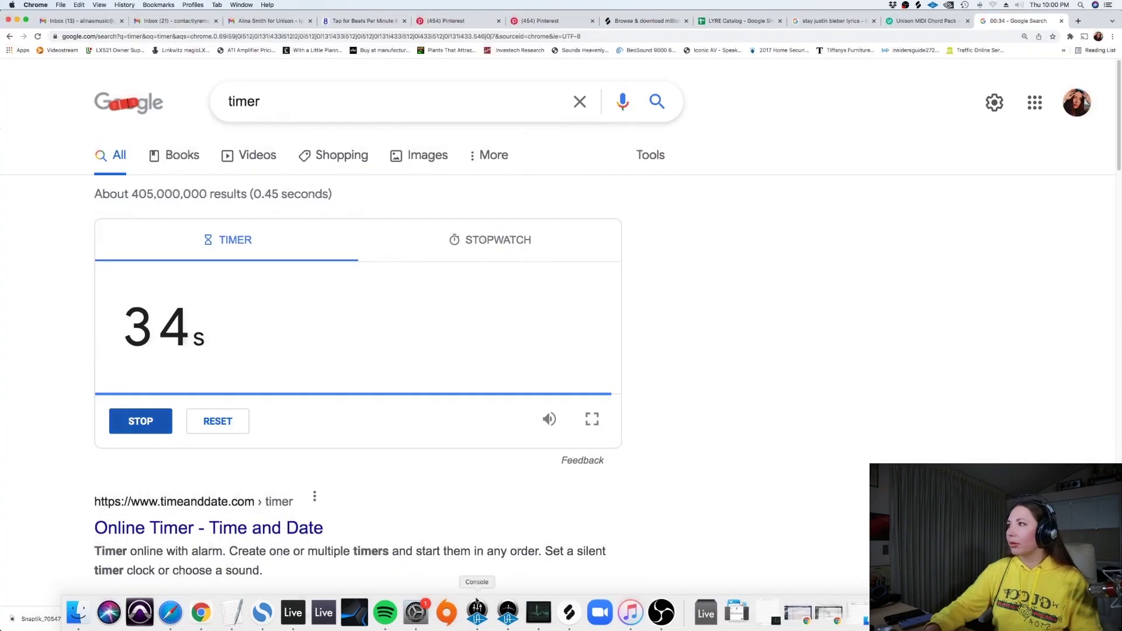
left_click(316, 618)
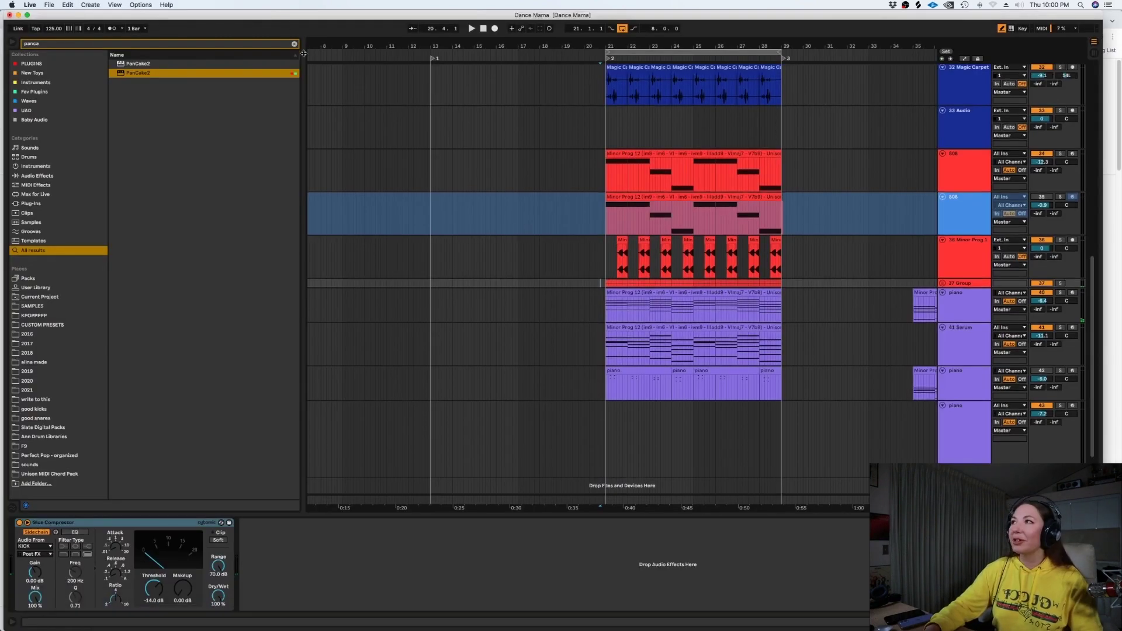
Search the library for bubble and audition several results, including the NINAJIRACHI wet bubble one-shot and ORBIT_FX_Laser_Bubble.wav
left_click(293, 44)
type("bubble")
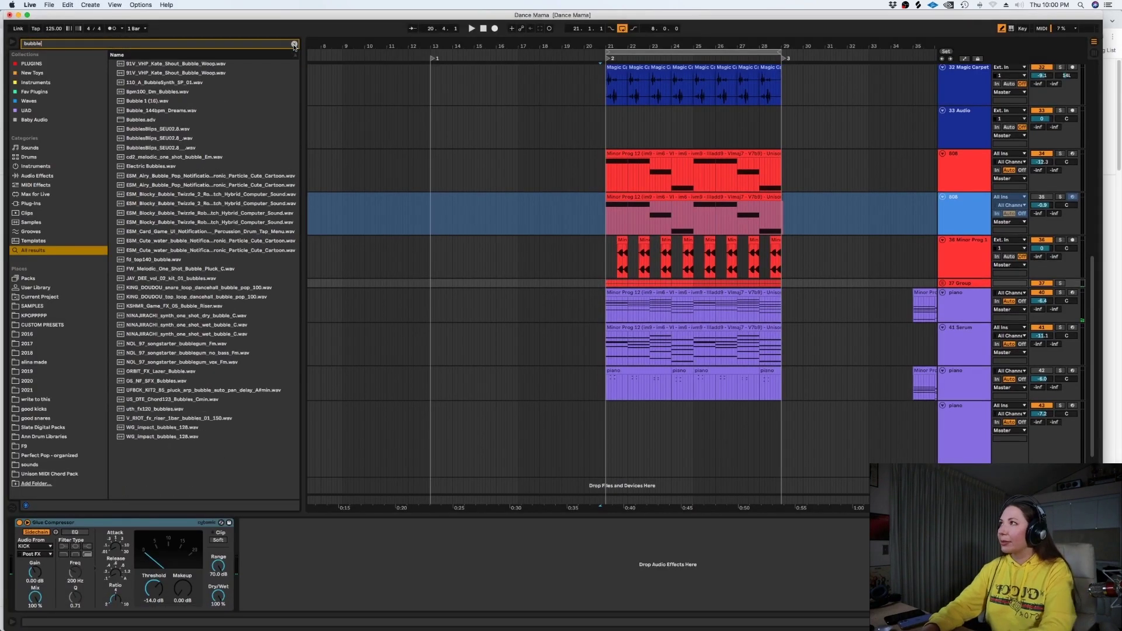
left_click(150, 83)
left_click(173, 111)
left_click(176, 334)
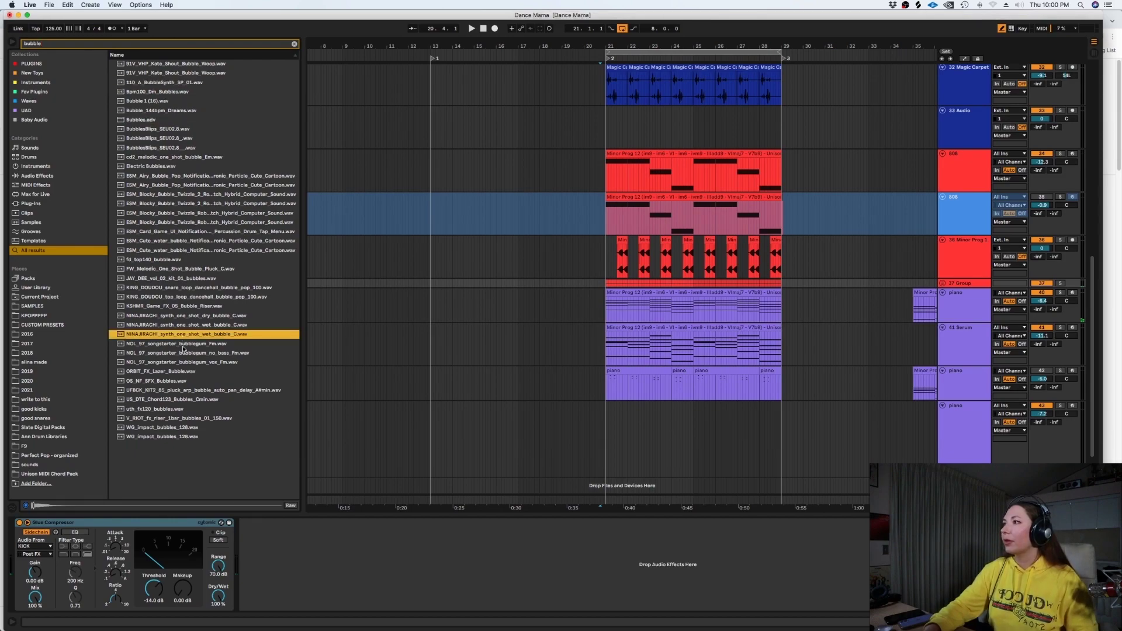
left_click(178, 372)
left_click(159, 418)
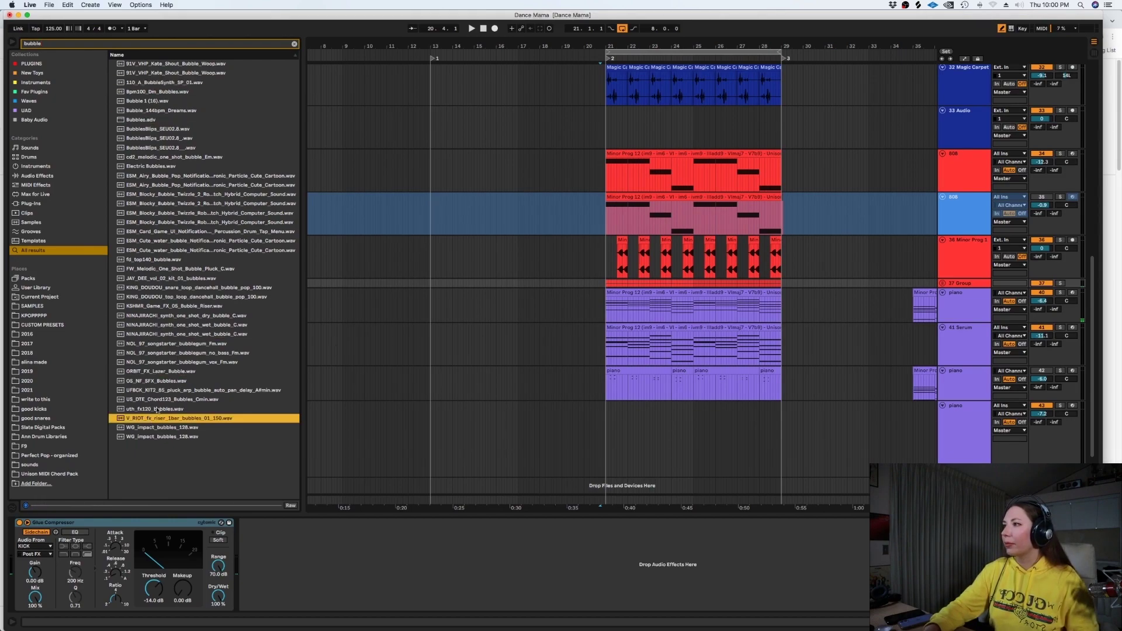
left_click(161, 373)
Insert a cyan audio track below the arpeggiated piano track and place ORBIT_FX_Lazer_Bubble.wav on it just after bar 21
left_click(972, 432)
left_click(989, 381)
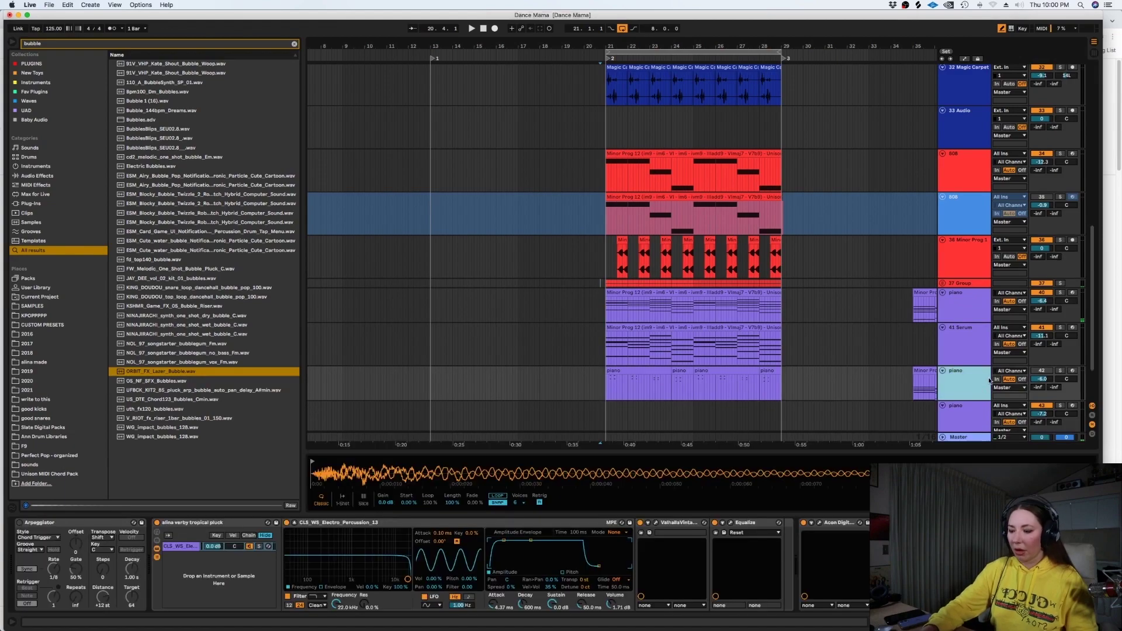
key("super+t")
right_click(979, 414)
left_click(1045, 358)
left_click_drag(165, 371, 621, 394)
Play the beat from bar 21 to hear the new bubble effect in context
key("space")
key("space")
key("plus")
key("plus")
key("plus")
key("plus")
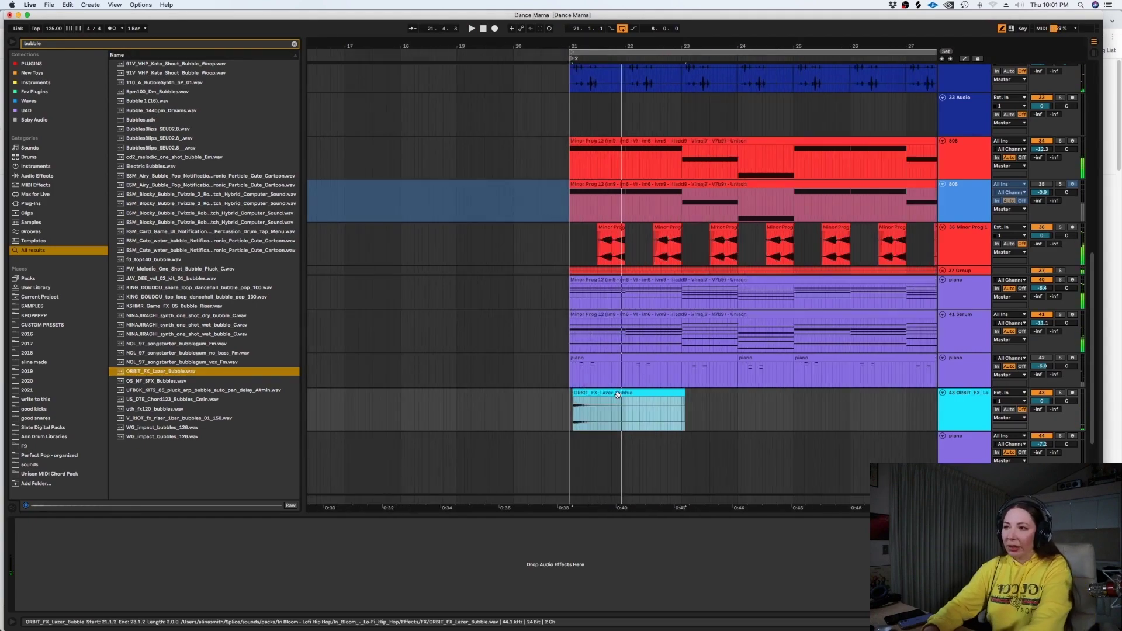
left_click(474, 401)
key("space")
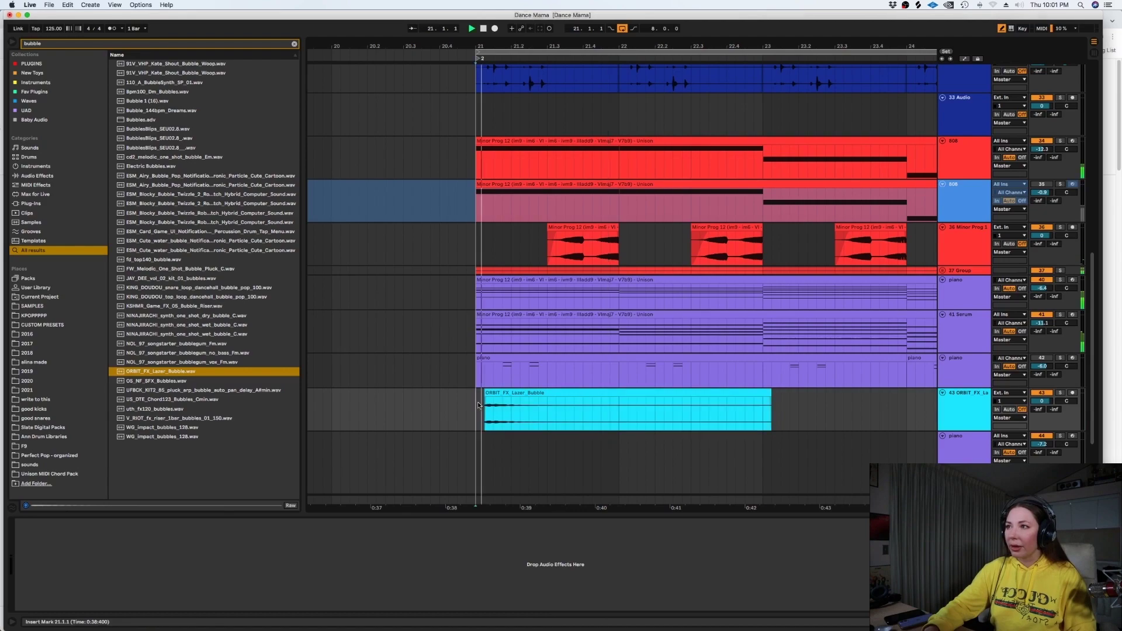
Insert another audio track below the bubble effect track and colour it cyan
left_click(966, 405)
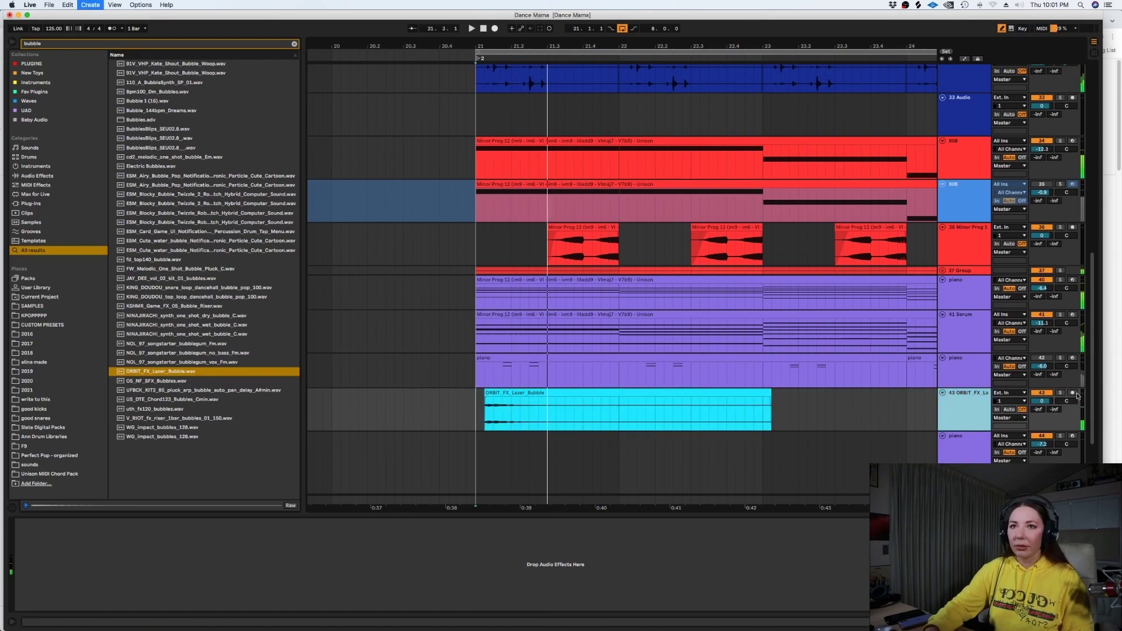
key("super+t")
right_click(979, 447)
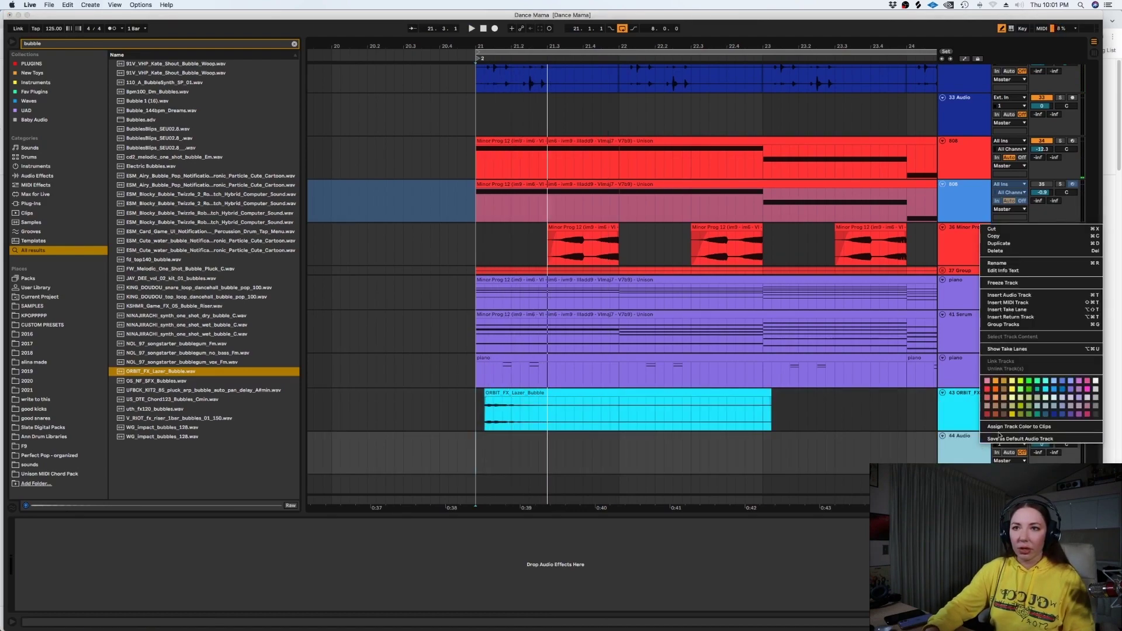
left_click(1043, 396)
Audition more bubble samples from the search results, including the NINAJIRACHI one-shots, the ESM effects and 110_A_BubbleSynth_SP_01.wav
left_click(210, 389)
left_click(210, 315)
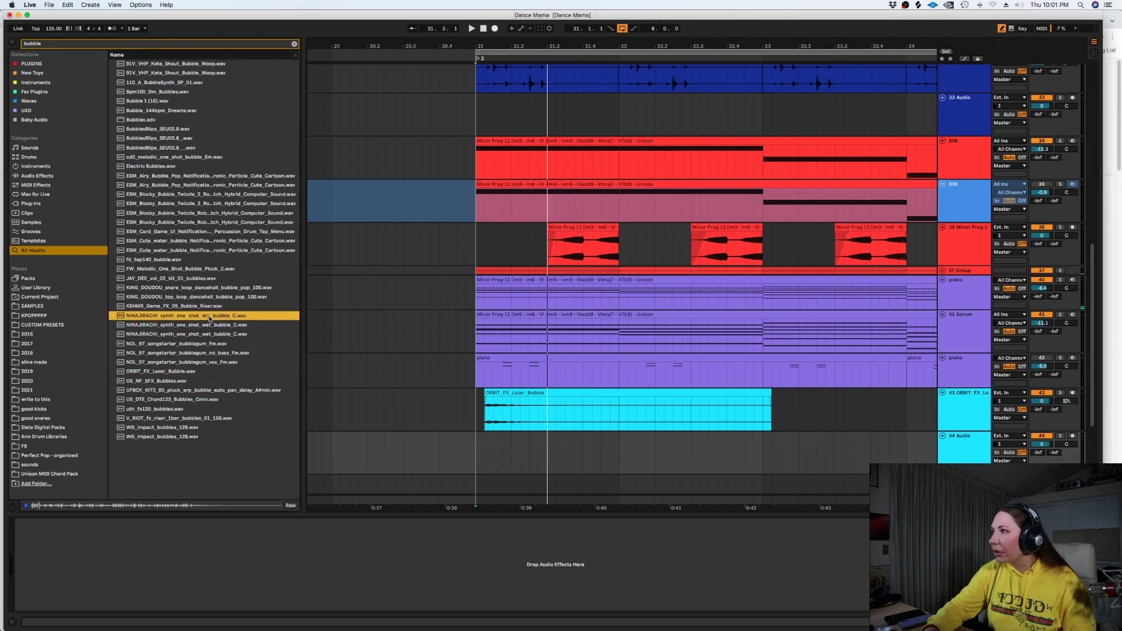
left_click(200, 335)
left_click(196, 222)
left_click(195, 240)
left_click(187, 156)
left_click(177, 139)
left_click(172, 110)
left_click(169, 83)
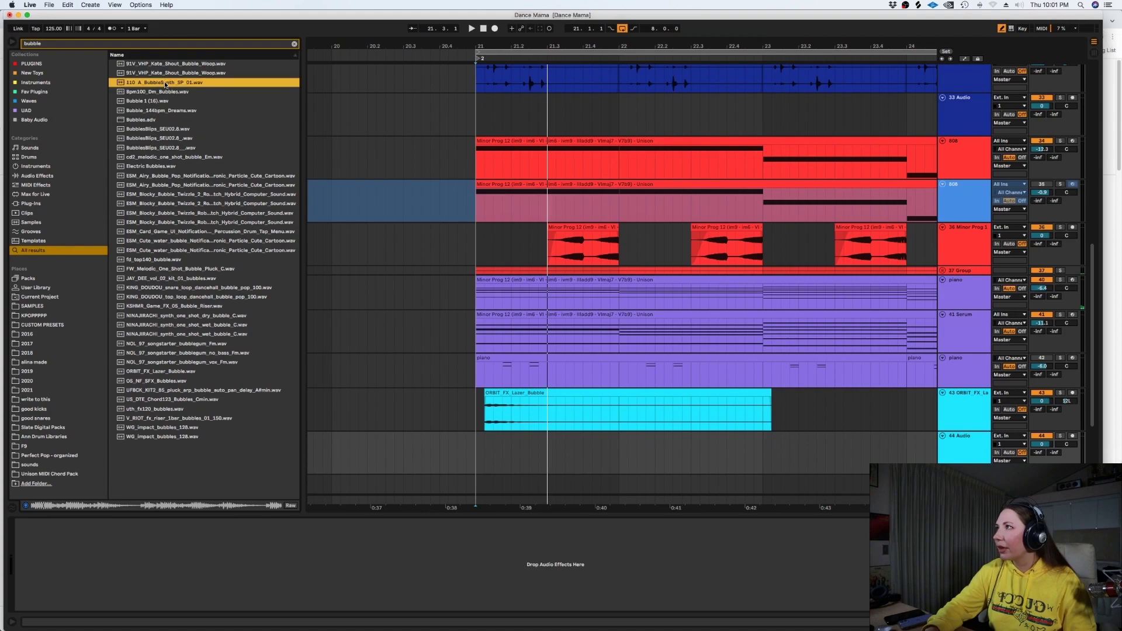
left_click(192, 344)
Place the Shout_Bubble_Woop sample on the new cyan audio track just before bar 22
left_click_drag(175, 73, 608, 447)
left_click(567, 460)
Check the Google timer in Chrome and return to the Dance Mama project in Ableton Live
mouse_move(78, 621)
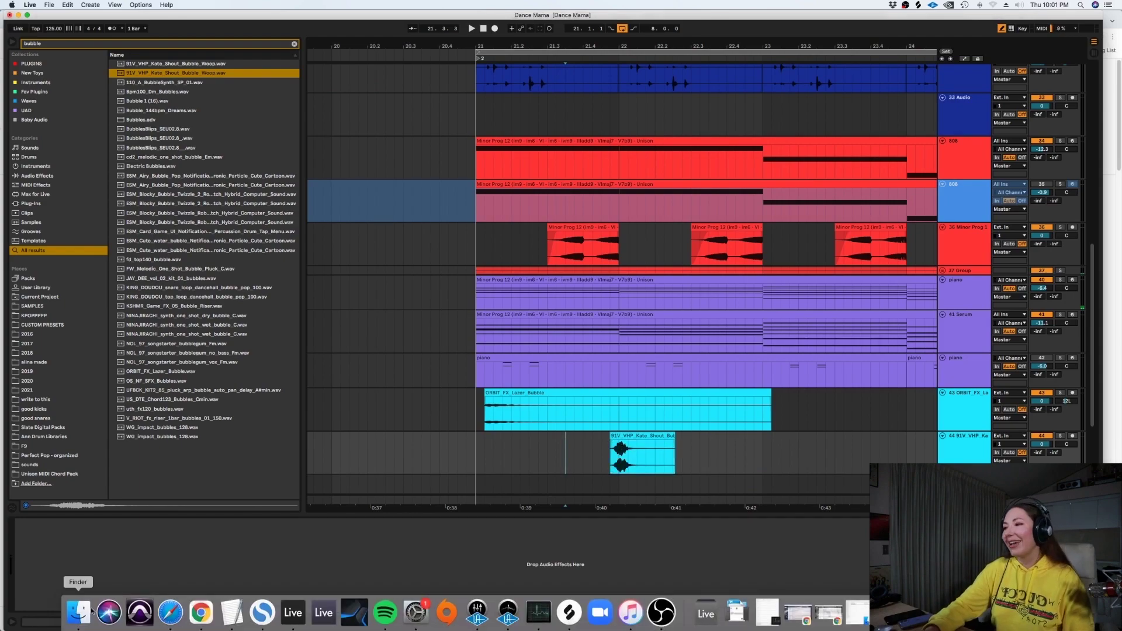
left_click(203, 619)
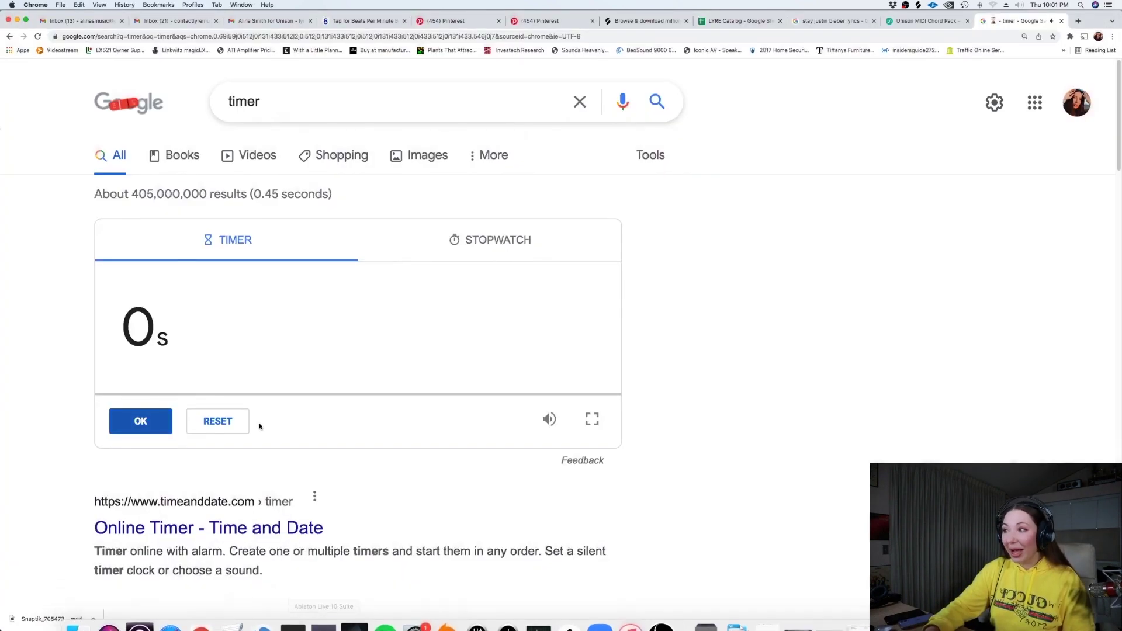
left_click(323, 619)
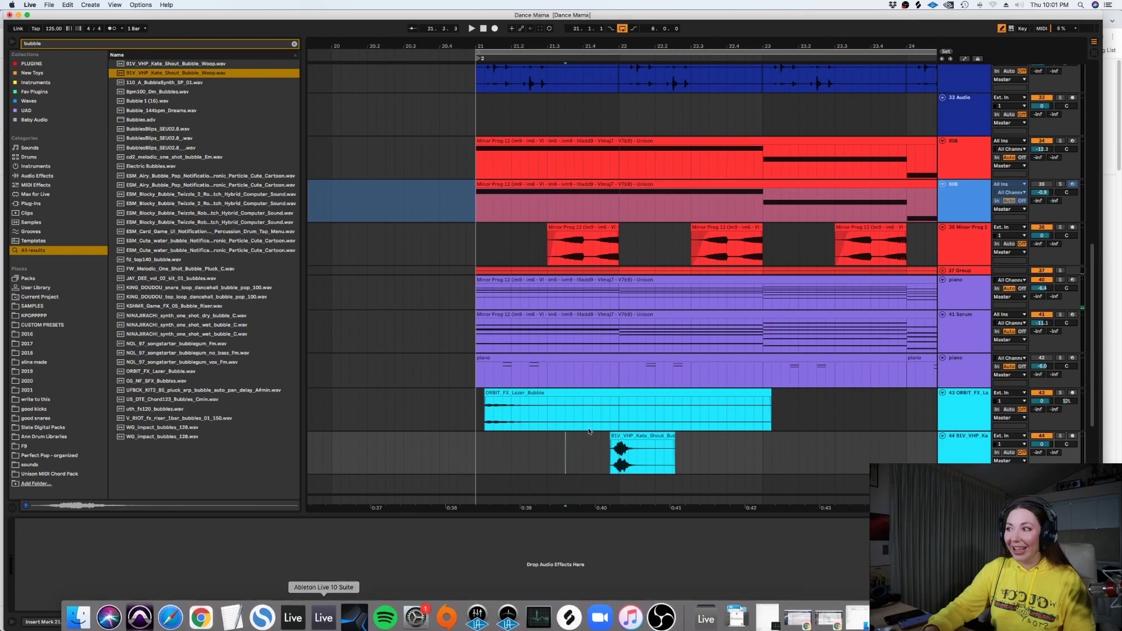
Delete the Shout_Bubble_Woop clip from the second cyan audio track
left_click(677, 451)
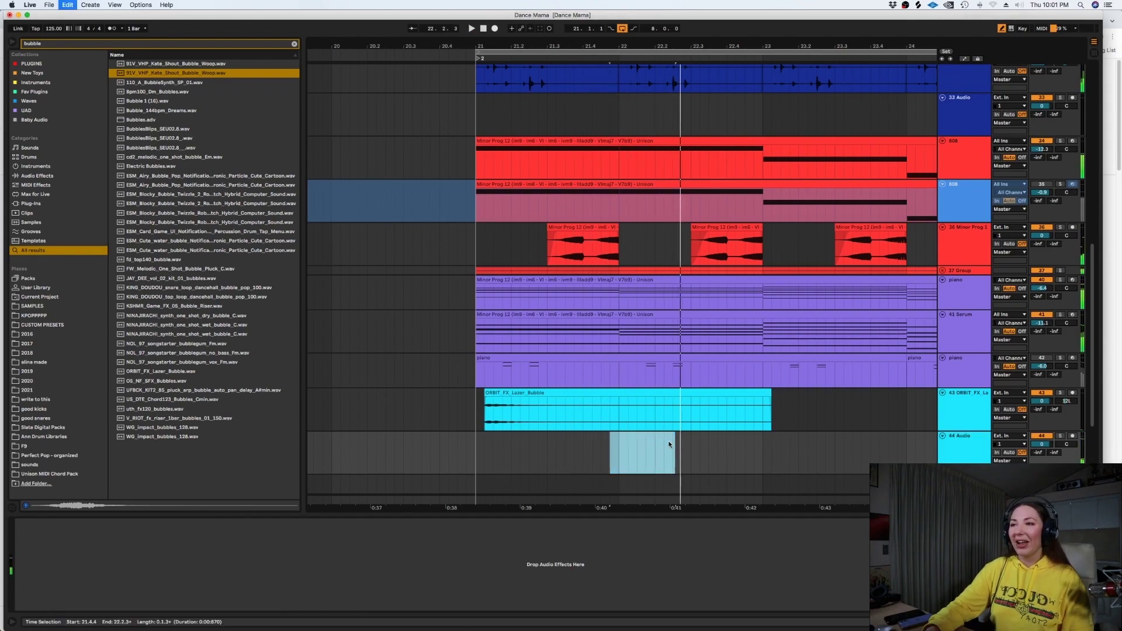
key("Delete")
Collapse all tracks from KICK down to the ORBIT_FX bubble track and group them together
key("minus")
key("minus")
key("minus")
key("minus")
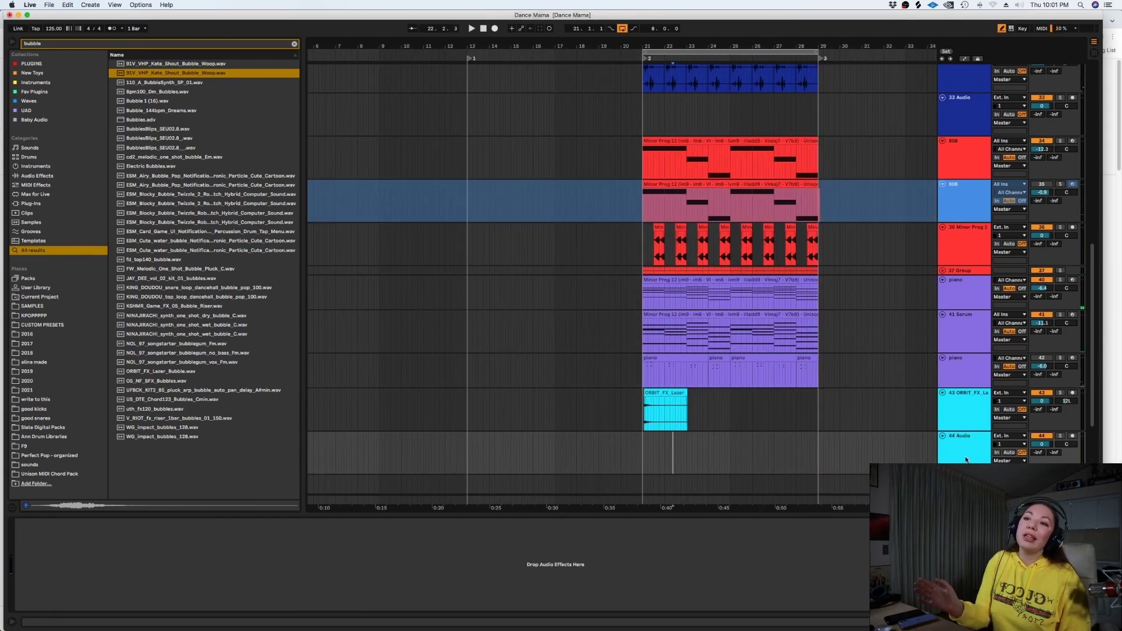
scroll(968, 444, "up", 10)
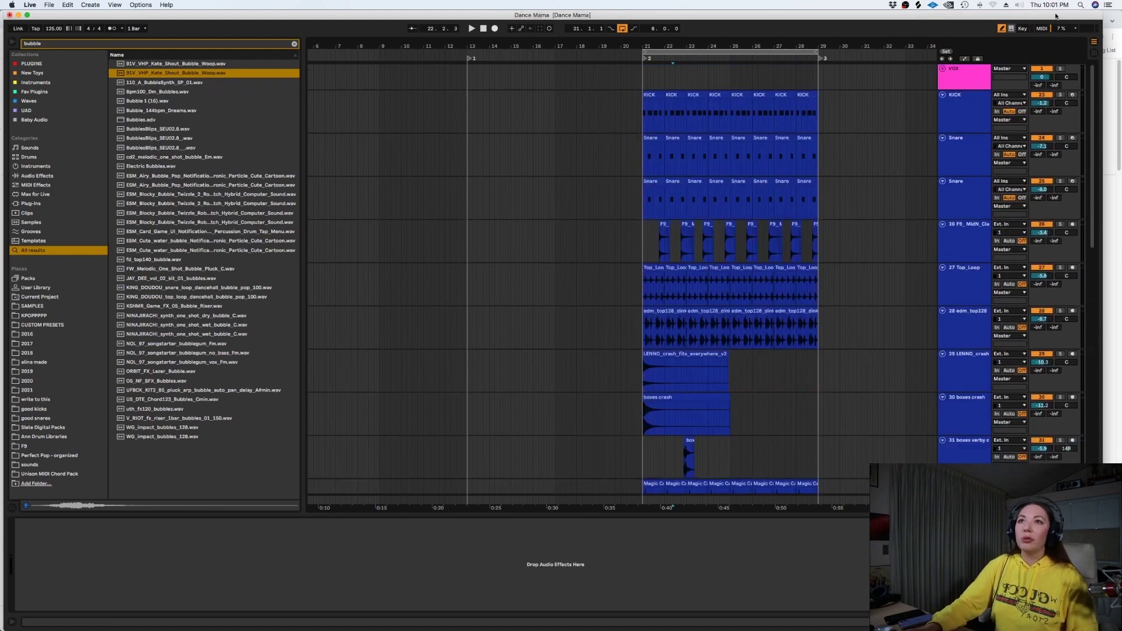
left_click(981, 130, "shift")
left_click_drag(973, 133, 946, 25)
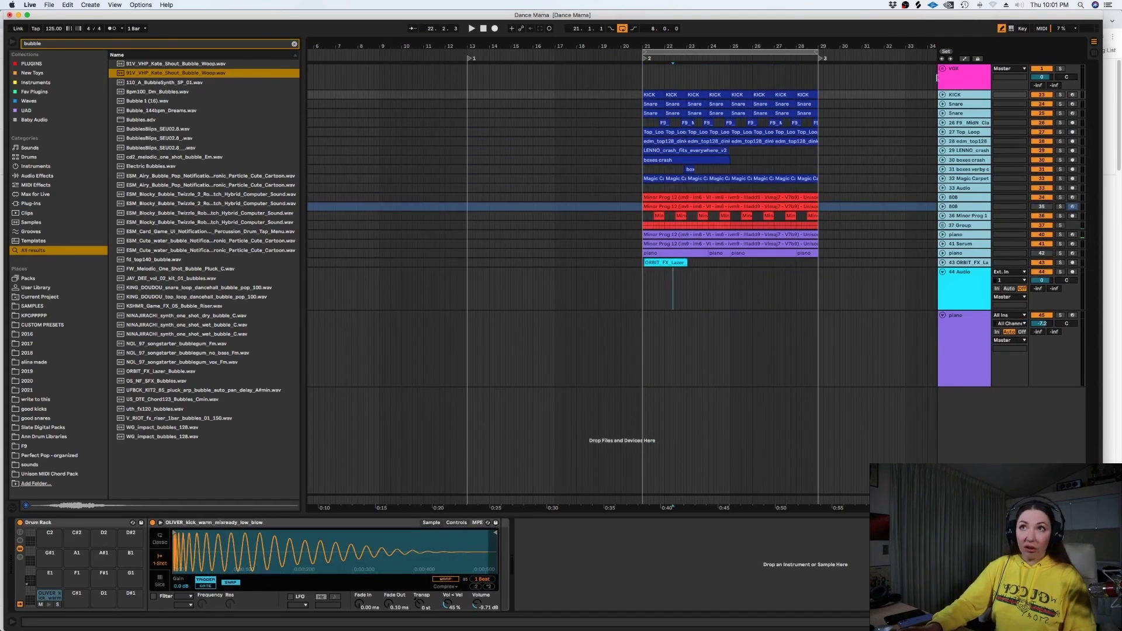
key("super+g")
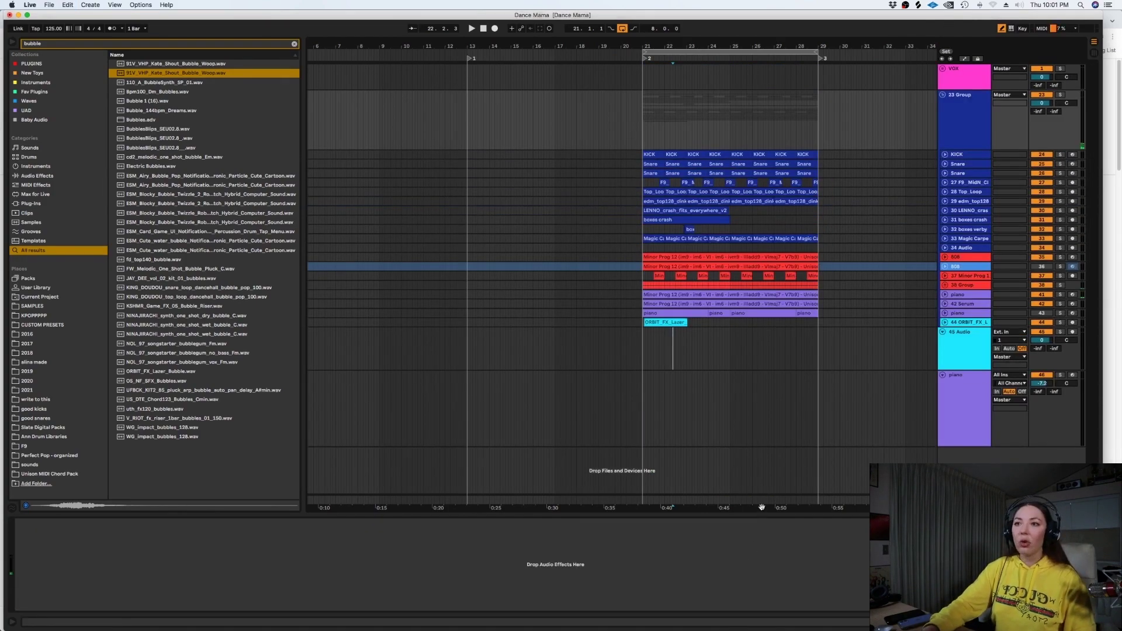
Set the arrangement grid to 1 bar and move the spare piano clips from bar 35 to bar 43
left_click_drag(762, 507, 586, 508)
left_click(745, 322)
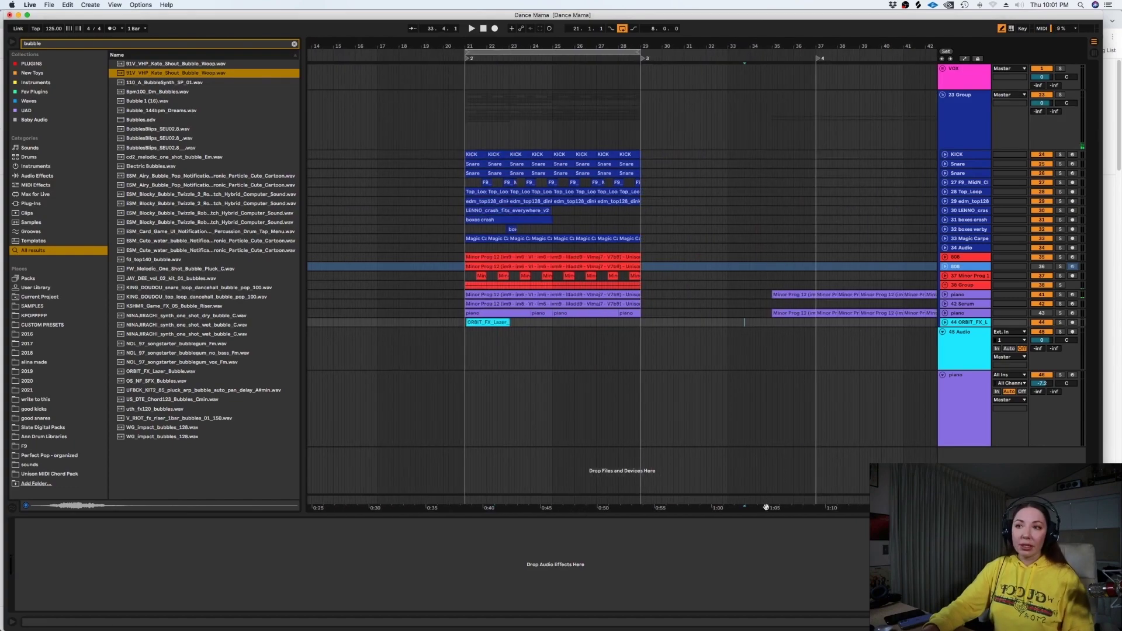
left_click_drag(672, 505, 594, 505)
right_click(604, 367)
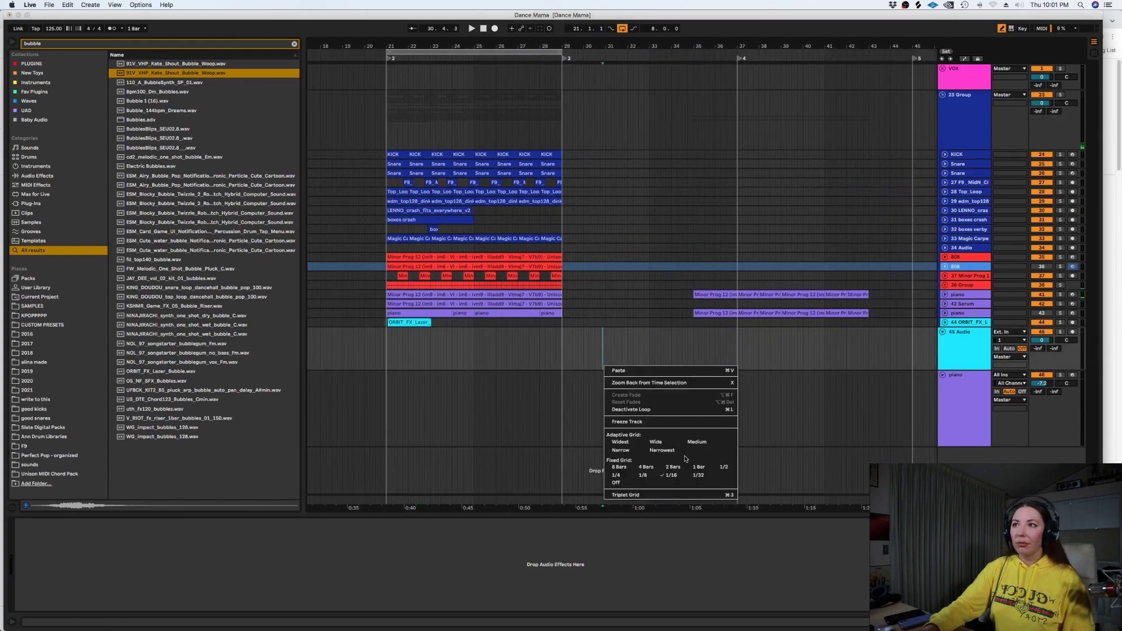
left_click(694, 469)
left_click_drag(695, 292, 886, 324)
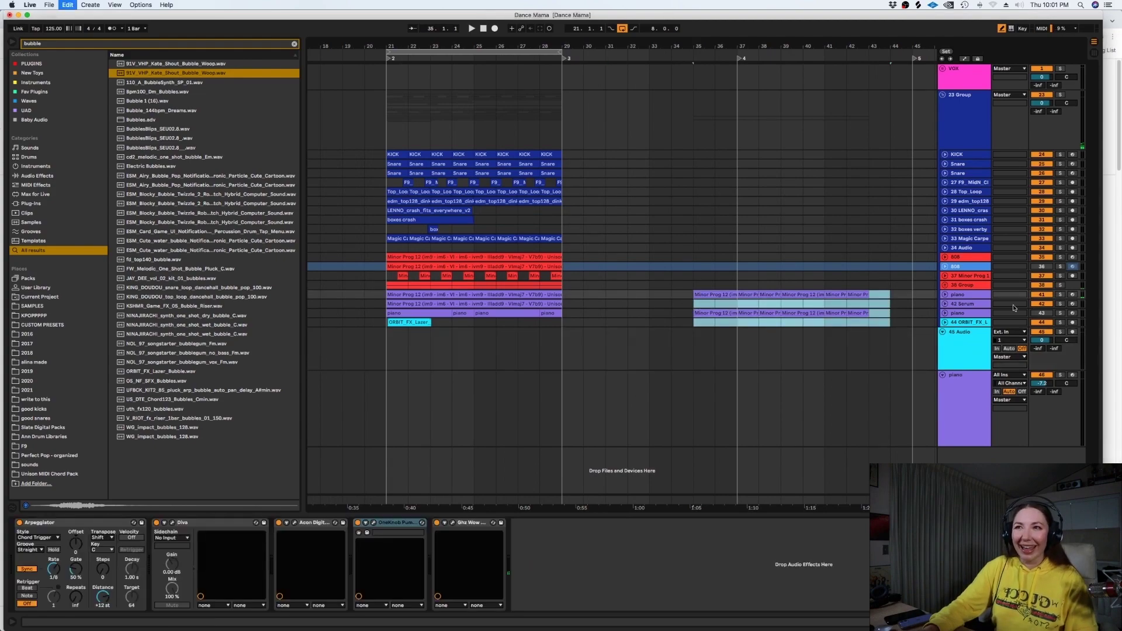
key("super+d")
Duplicate the eight-bar beat section from bar 21 across all tracks to bar 29 and turn off the arrangement loop
left_click_drag(566, 319, 389, 151)
key("cmd+d")
left_click(388, 124)
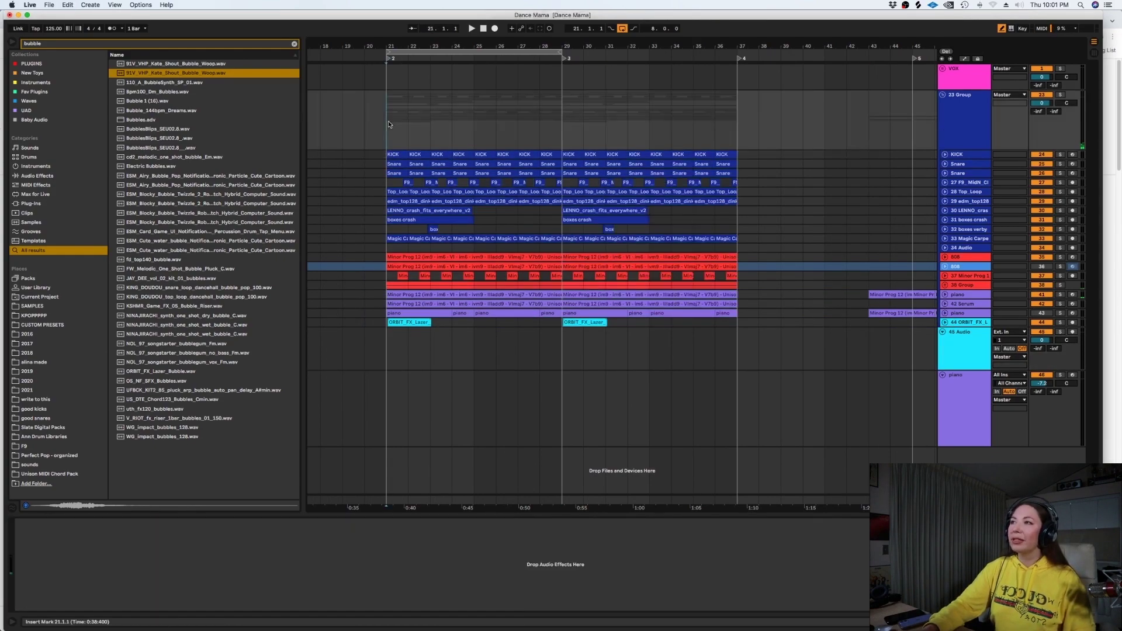
left_click(622, 30)
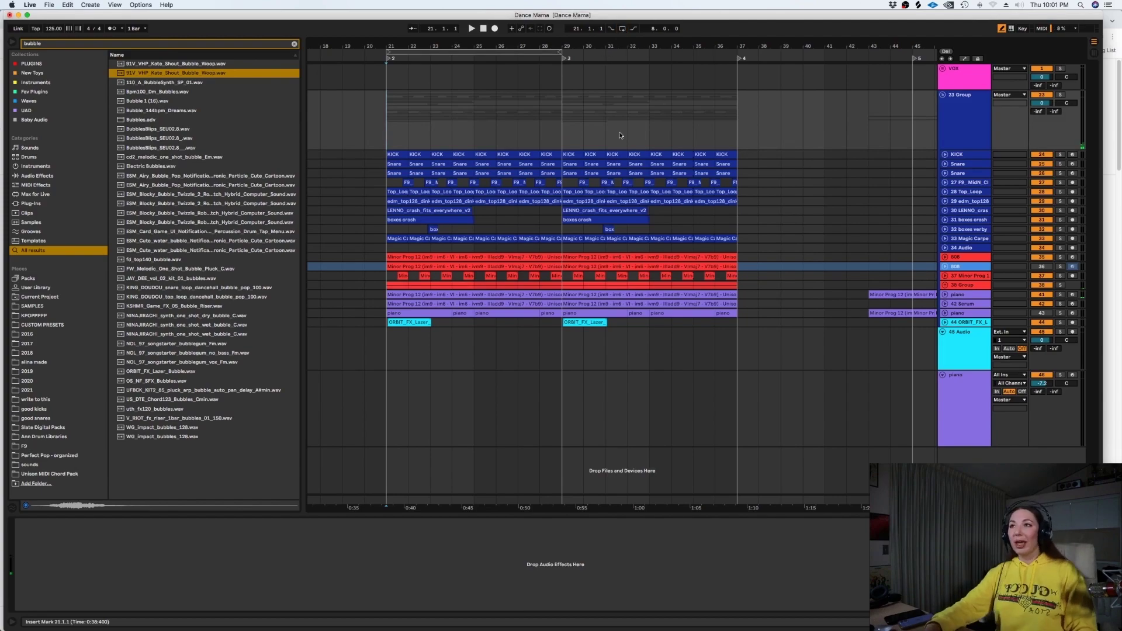
Expand the crash tracks, split the second LENNO crash at bar 31, and copy its first part reversed so it ends at bar 29
left_click(948, 221)
left_click(944, 211)
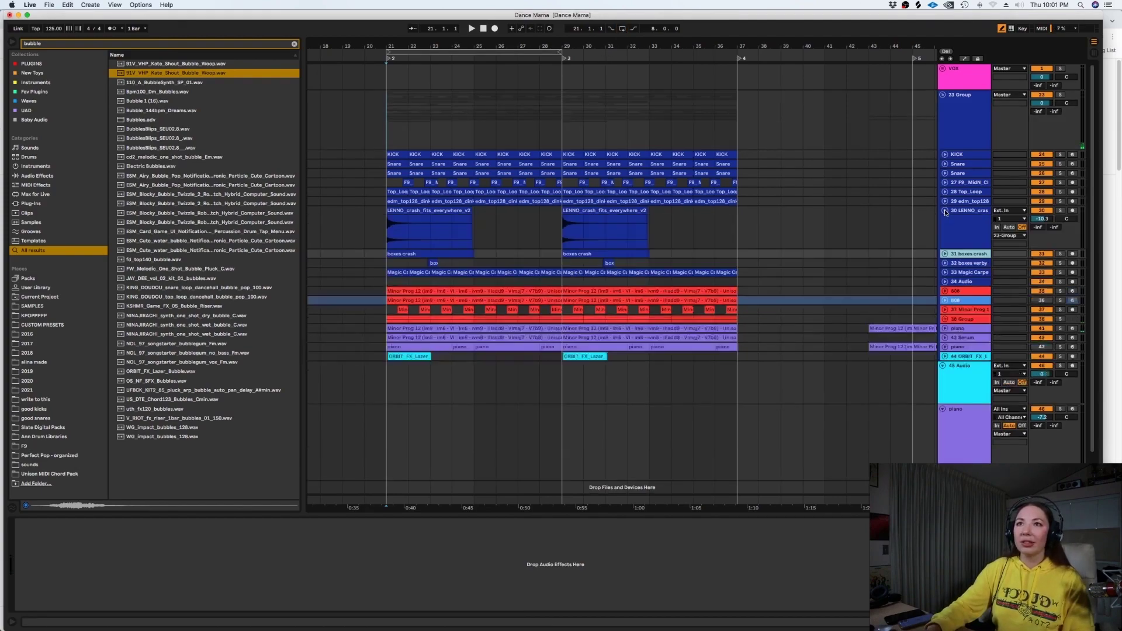
left_click(944, 255)
left_click(605, 224)
key("super+e")
left_click_drag(591, 208, 555, 222)
key("r")
key("super+d")
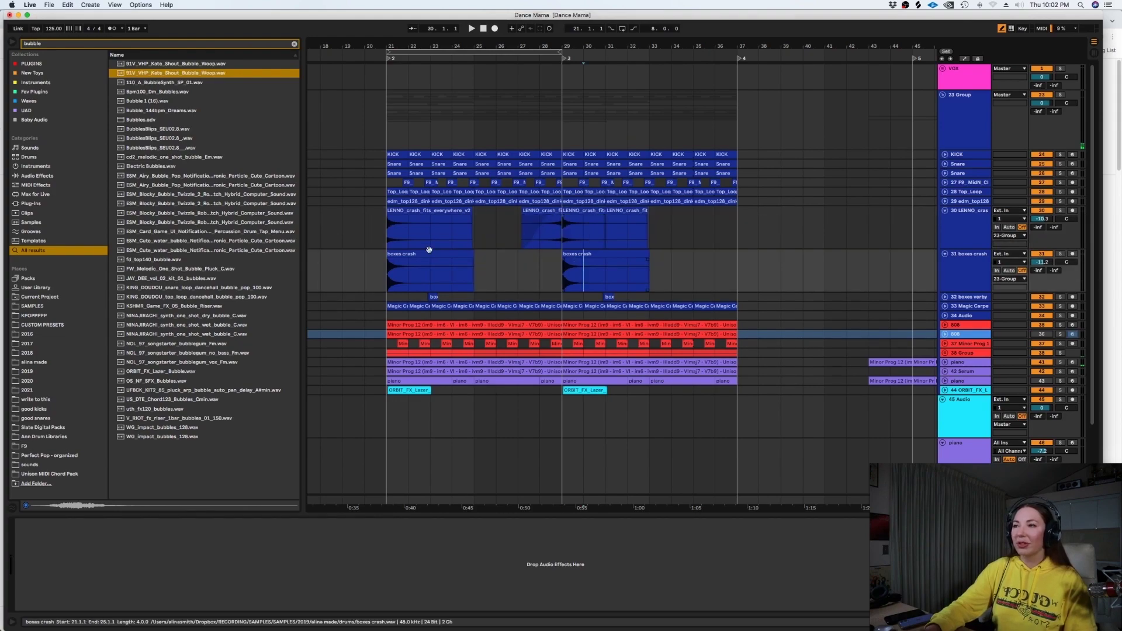
Copy the reversed LENNO crash to the end of the duplicated section, just before bar 37
left_click(545, 212)
left_click_drag(545, 212, 721, 212)
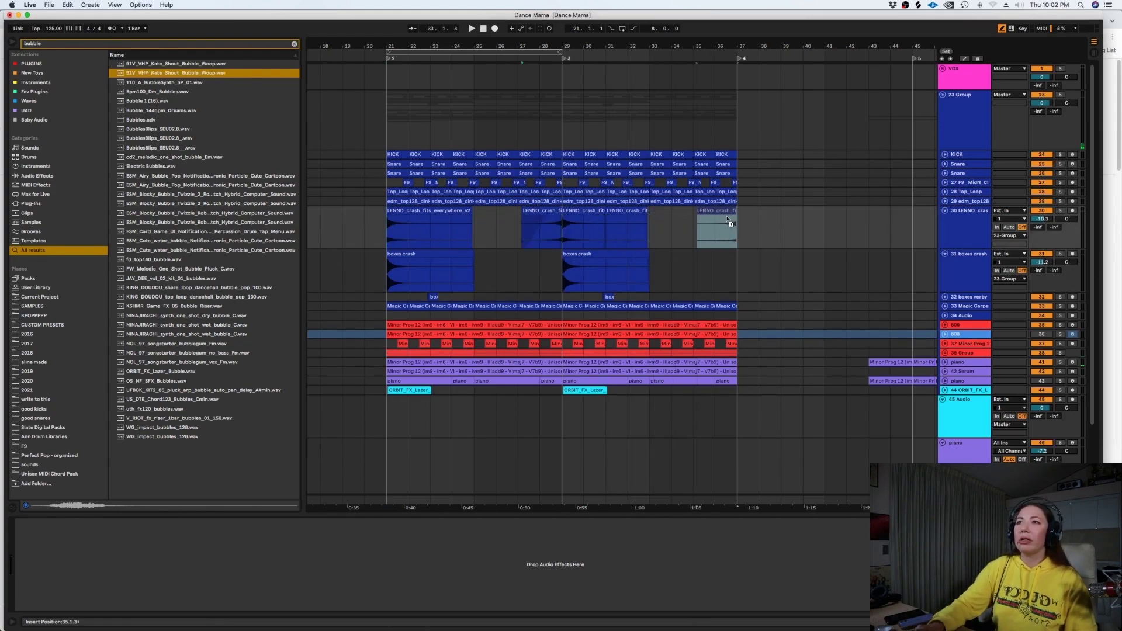
Play the arrangement from bar 21 and lower the ORBIT_FX bubble track's volume to -3.4 dB
left_click(385, 236)
key("space")
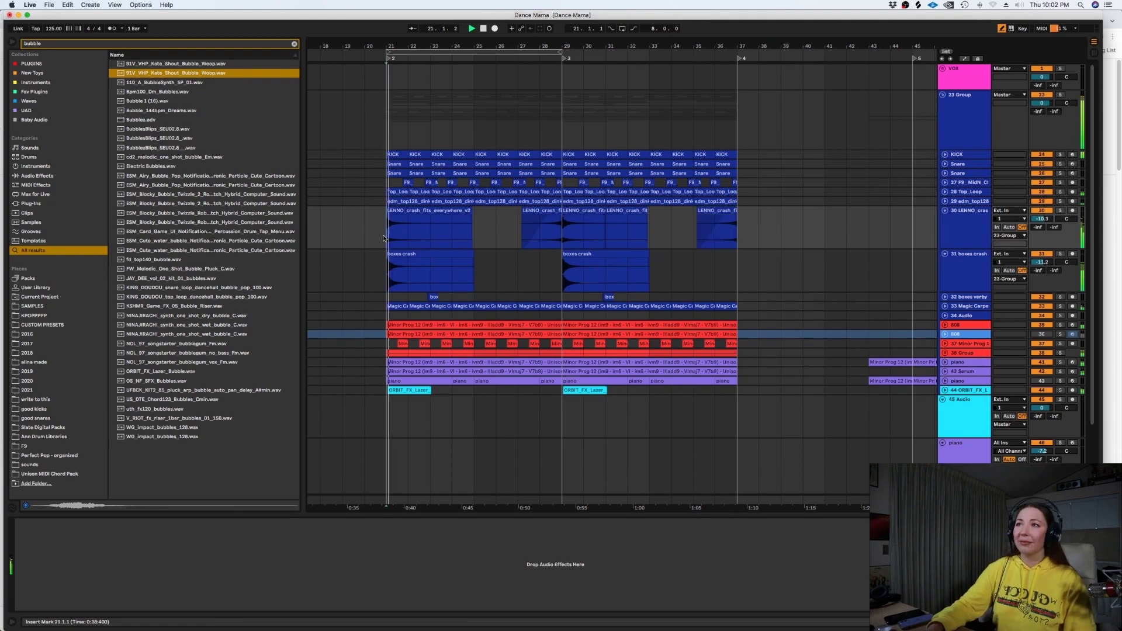
left_click(942, 390)
left_click_drag(1041, 398, 1041, 407)
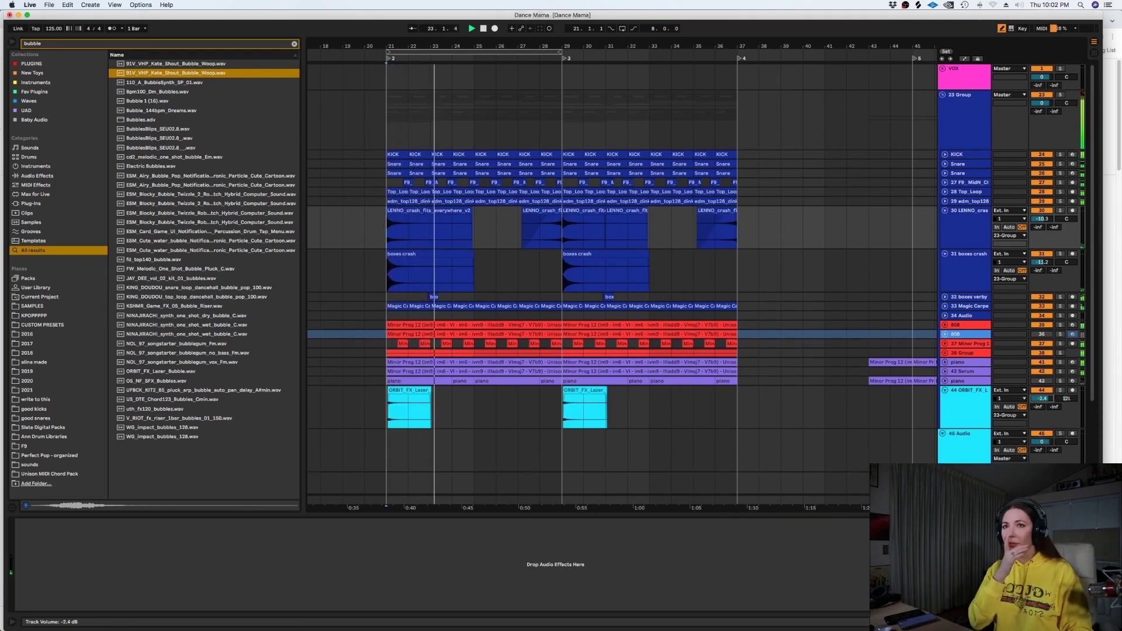
left_click(669, 439)
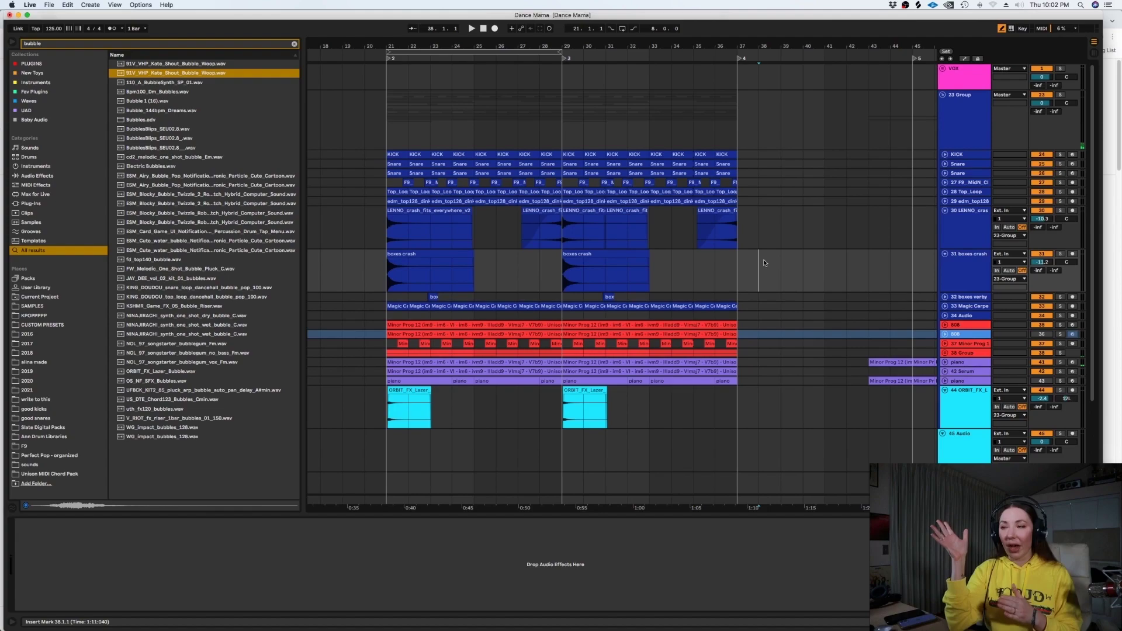
Clear the bubble search, open the Unison MIDI Chord Pack folder, and expand the lower piano track in the group
left_click(295, 44)
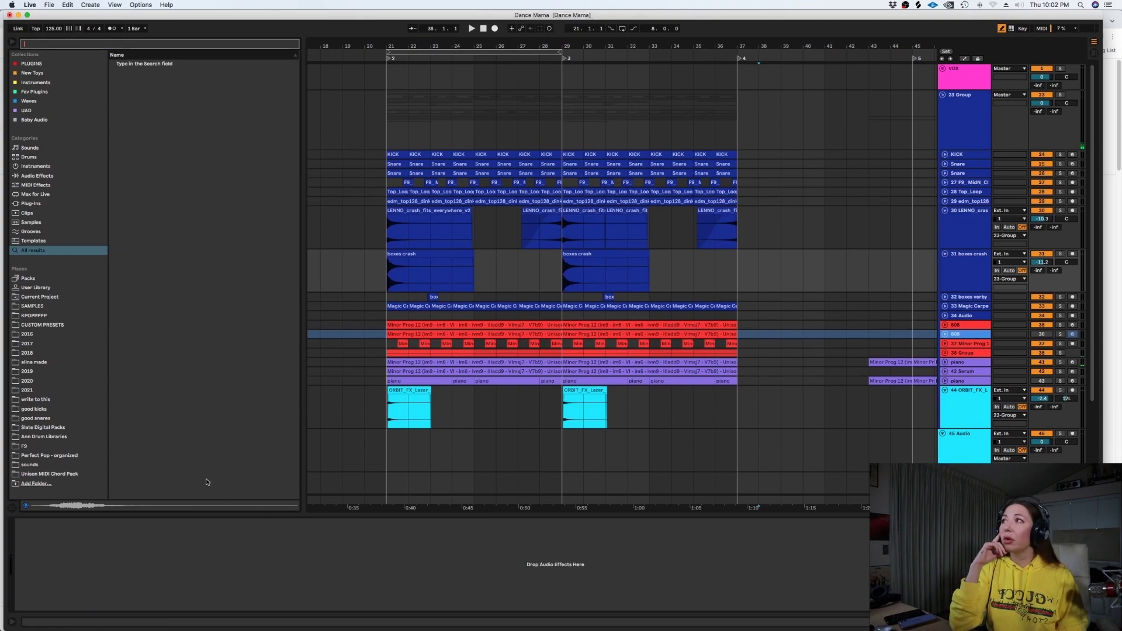
left_click(438, 420)
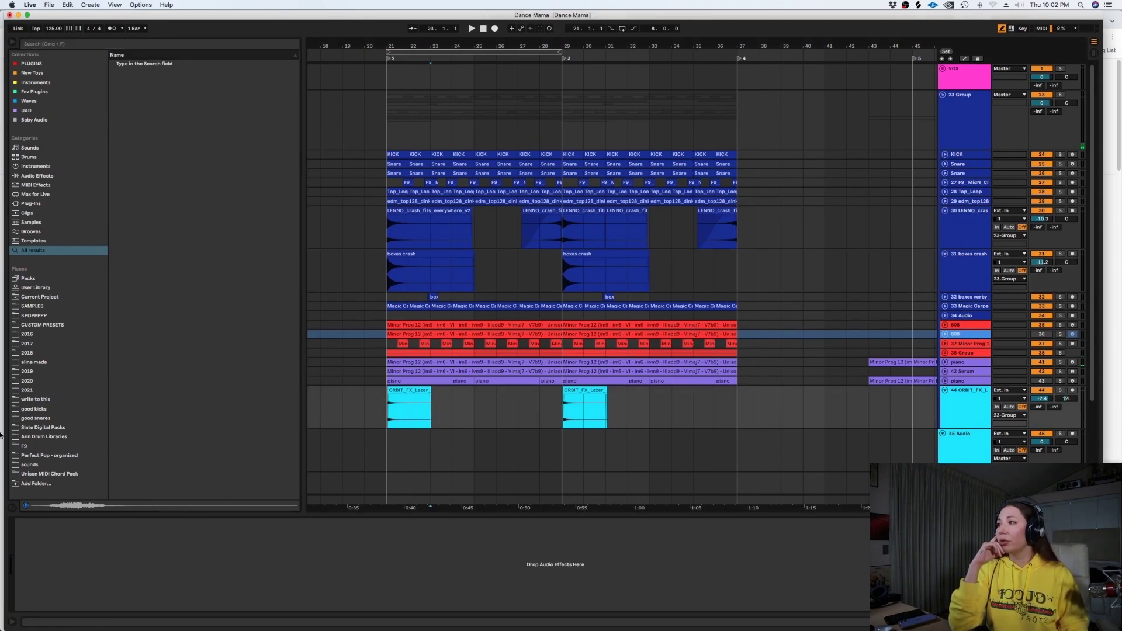
left_click(65, 473)
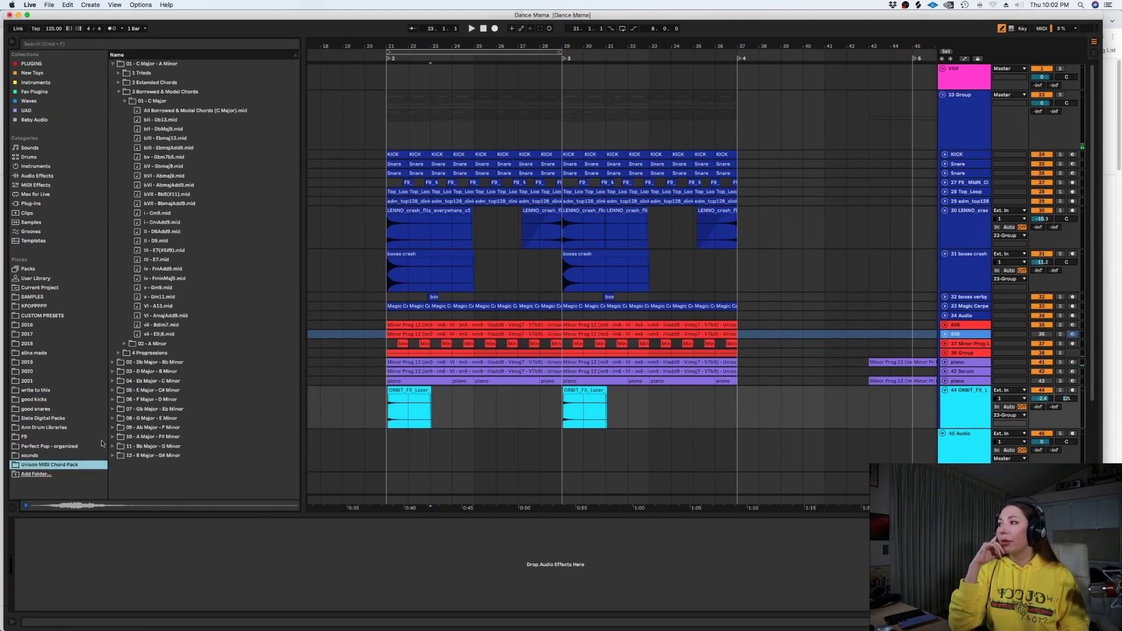
double_click(406, 325)
left_click(945, 381)
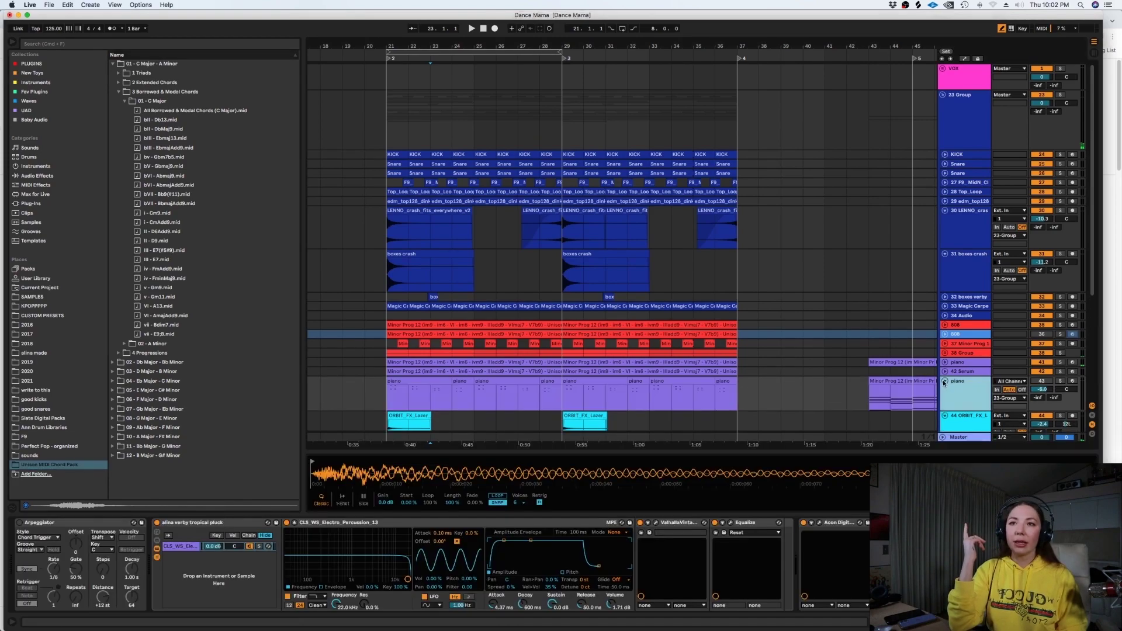
left_click(892, 396)
key("super+alt+l")
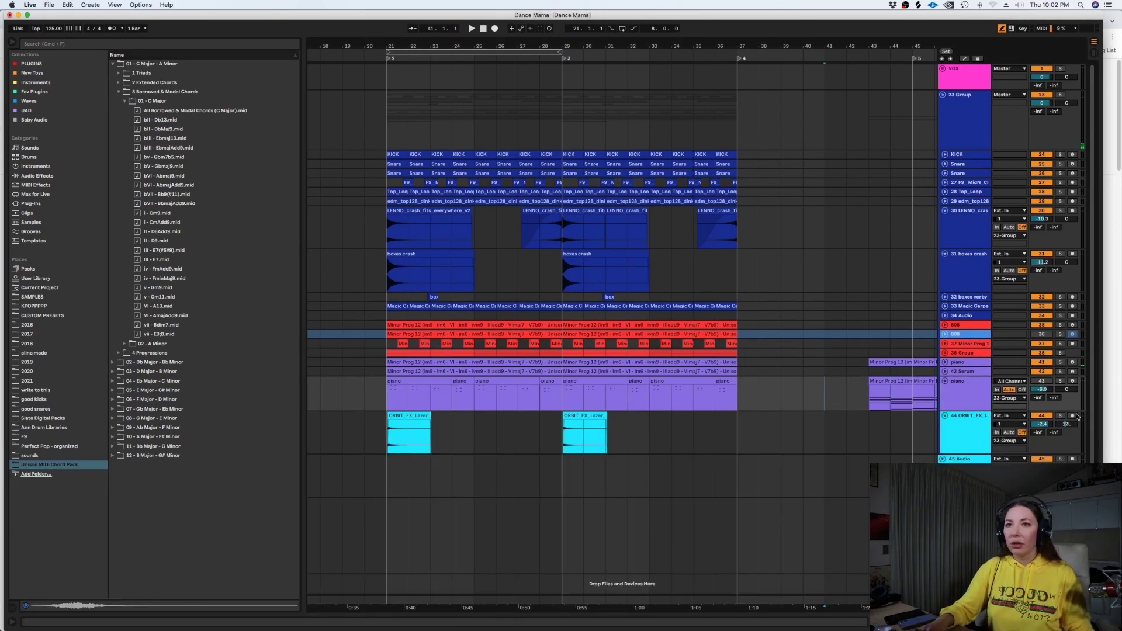
Place the VI - AmajAdd9 chord at bar 38 on the piano track, play it, and add iv - FminMaj9 at bar 39
left_click(174, 318)
left_click_drag(774, 397, 760, 397)
key("space")
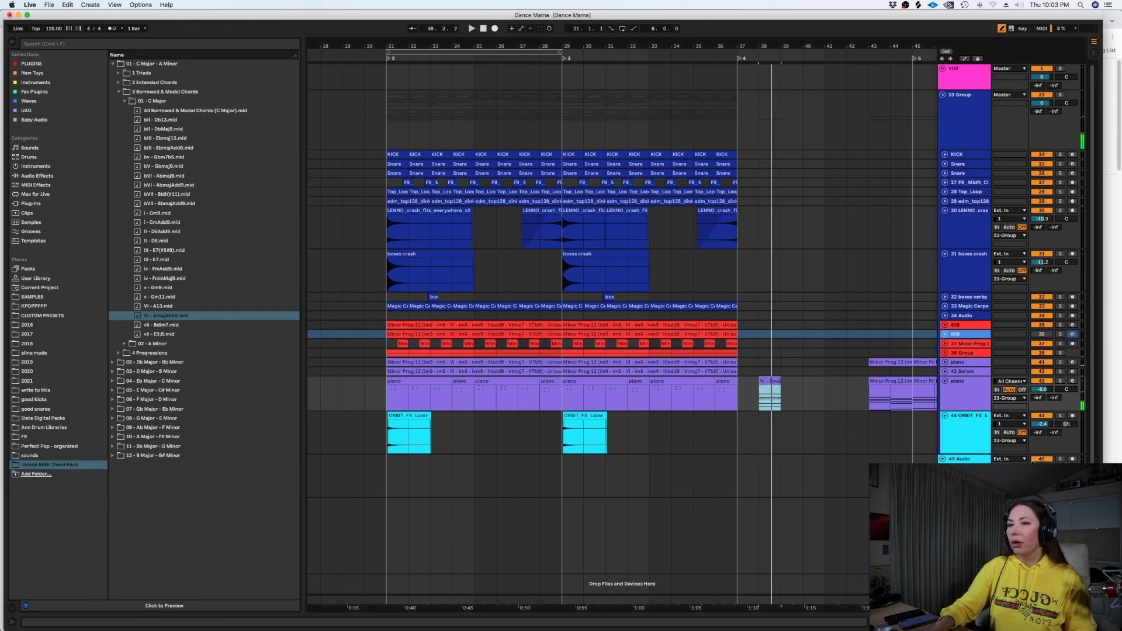
left_click(964, 386)
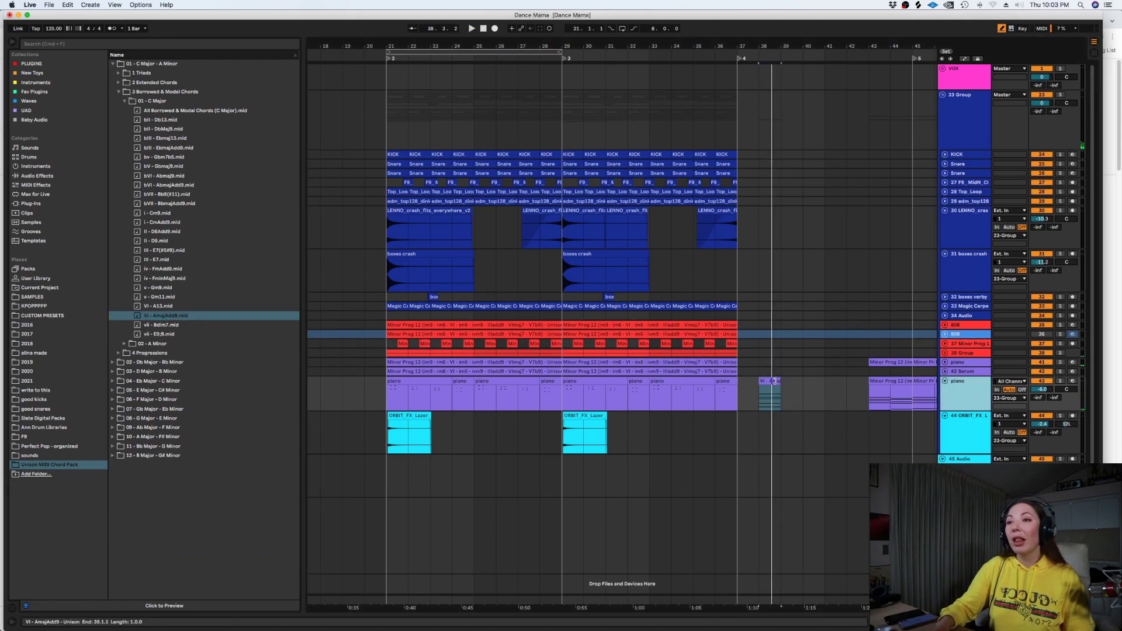
left_click(773, 381)
left_click_drag(151, 278, 784, 393)
Open the VI - AmajAdd9 clip on the enlarged piano track, examine its chord notes, and close the note editor
left_click(758, 393)
key("plus")
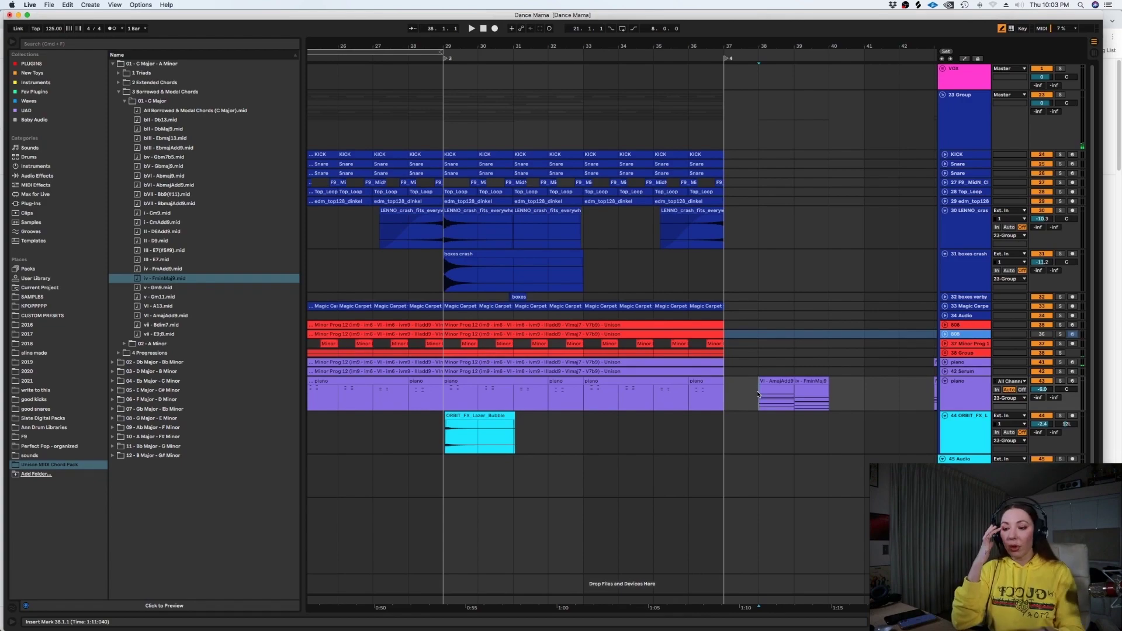
key("plus")
left_click_drag(967, 411, 967, 453)
left_click(783, 379)
double_click(783, 379)
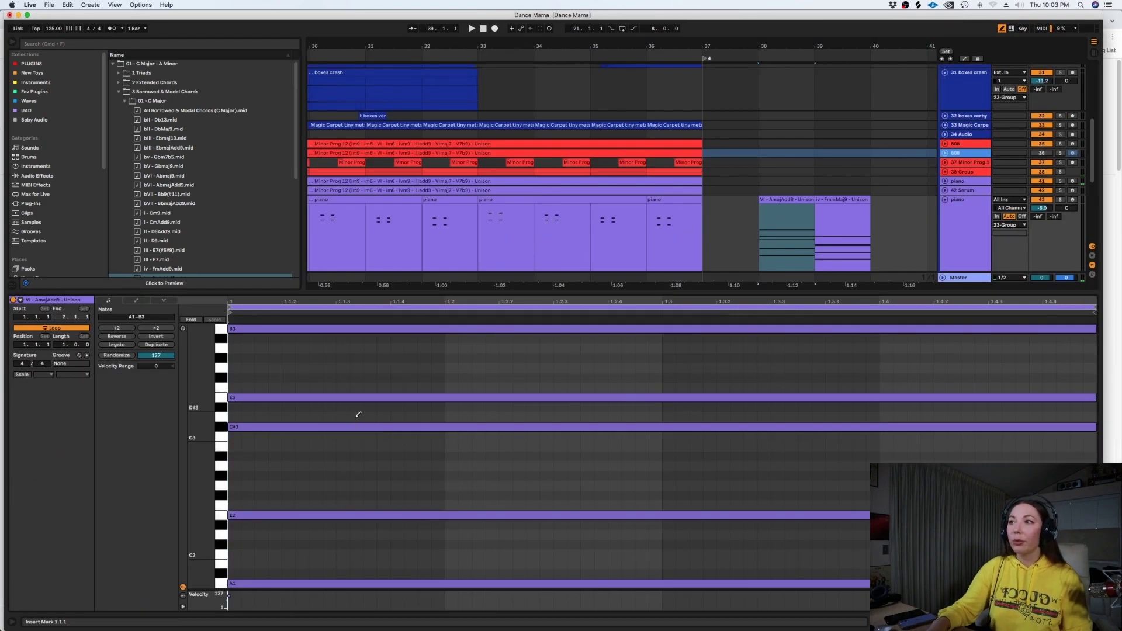
left_click(329, 455)
left_click(331, 453)
key("b")
left_click_drag(352, 454, 342, 411)
left_click_drag(353, 456, 346, 398)
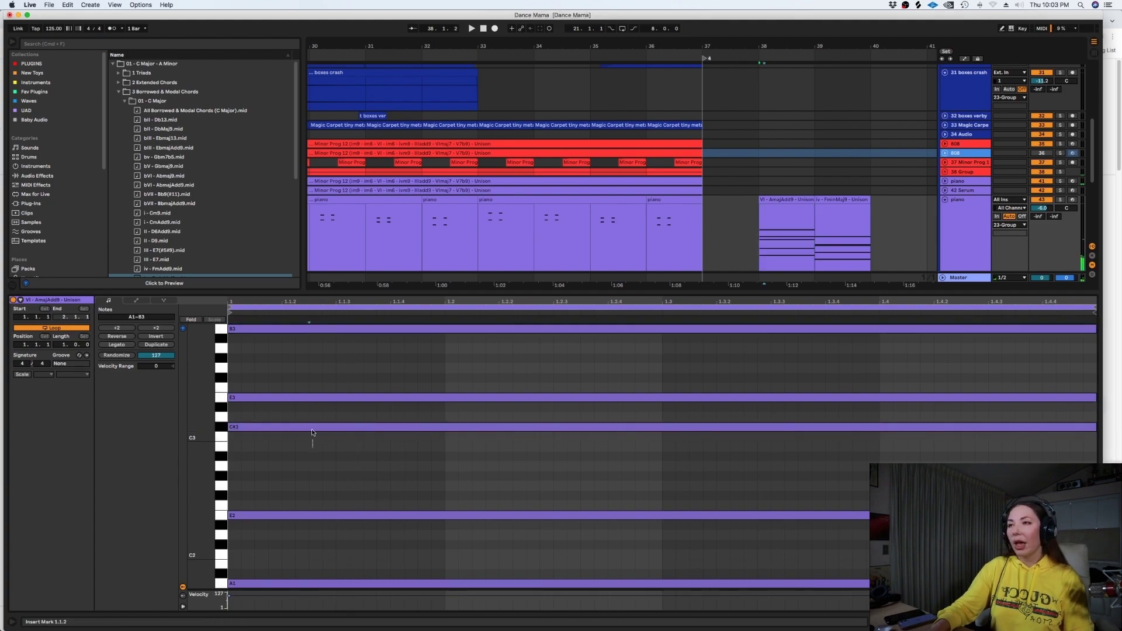
left_click_drag(295, 533, 296, 512)
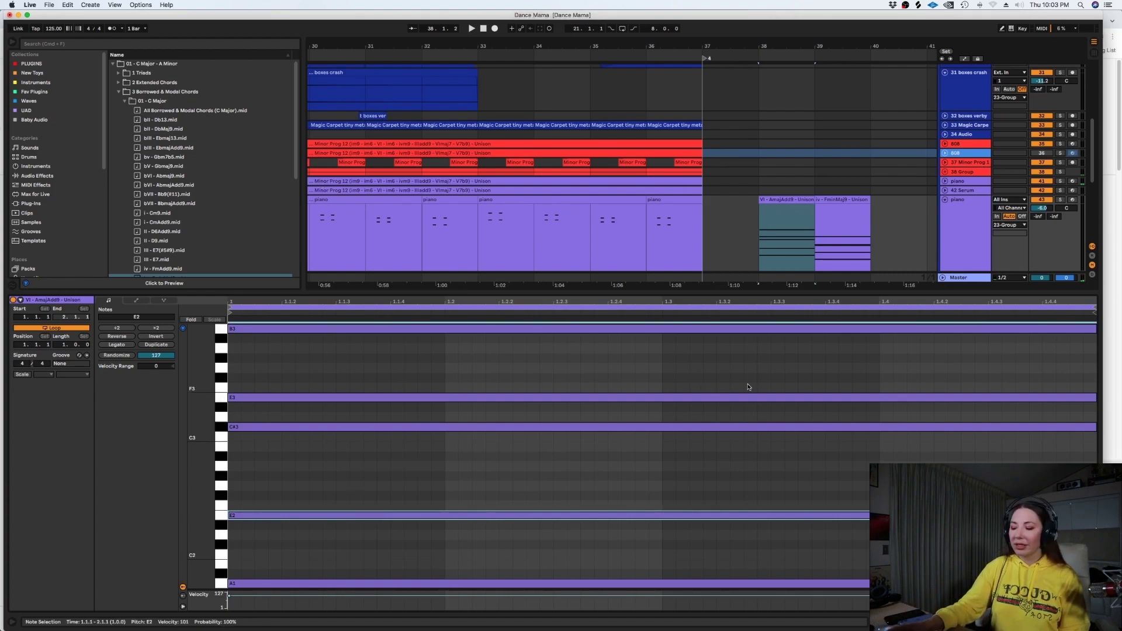
key("shift+Tab")
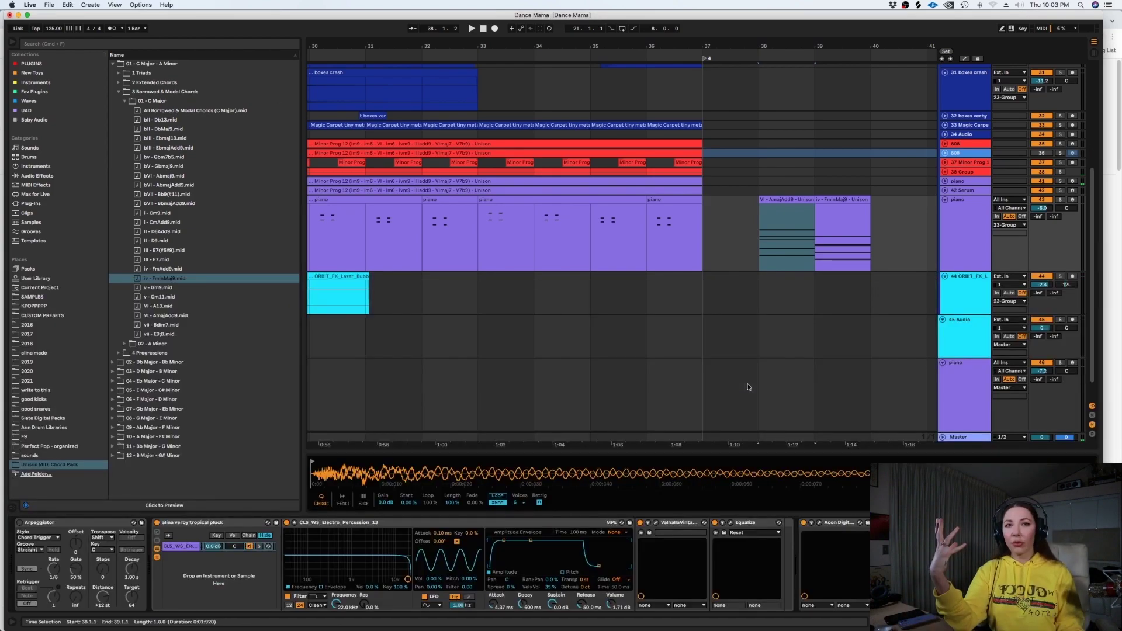